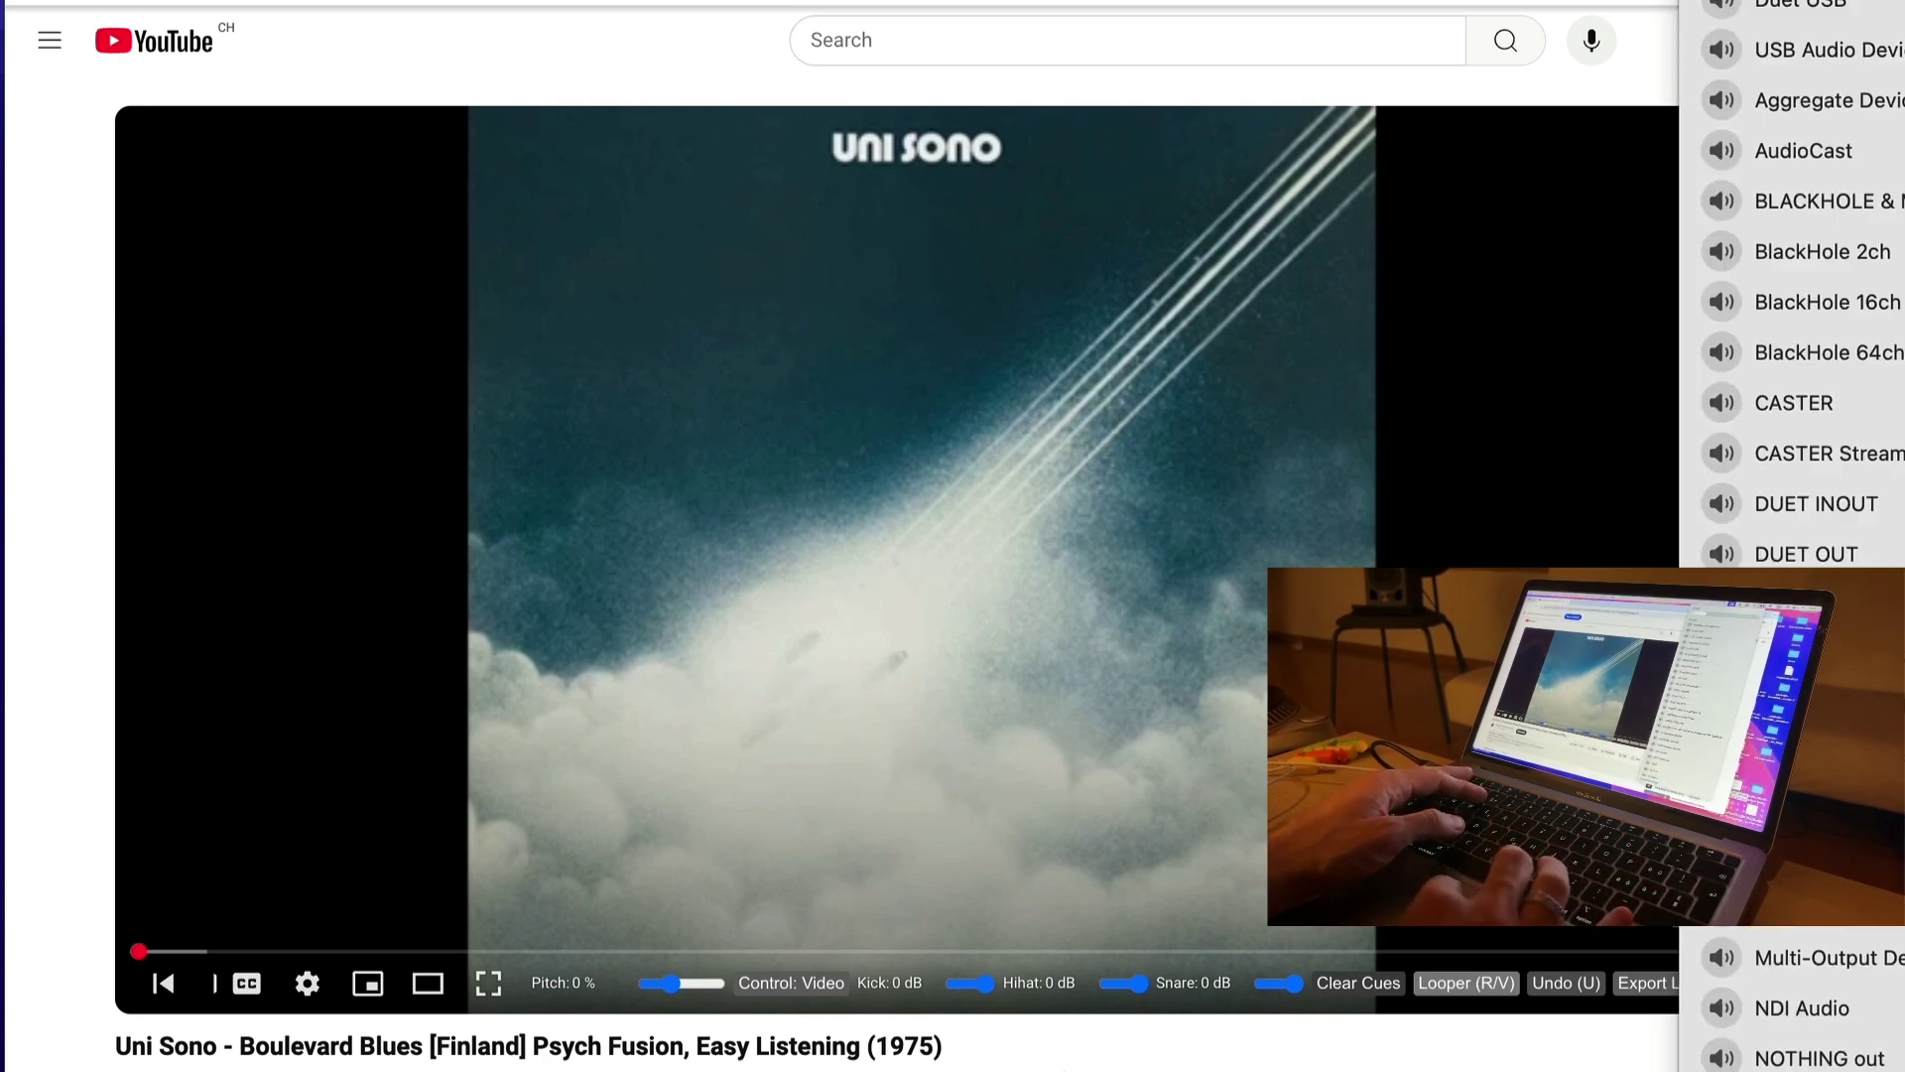
Close the audio output list, and play the video with its pitch raised to 25 % before resetting it to 0 %.
key("Escape")
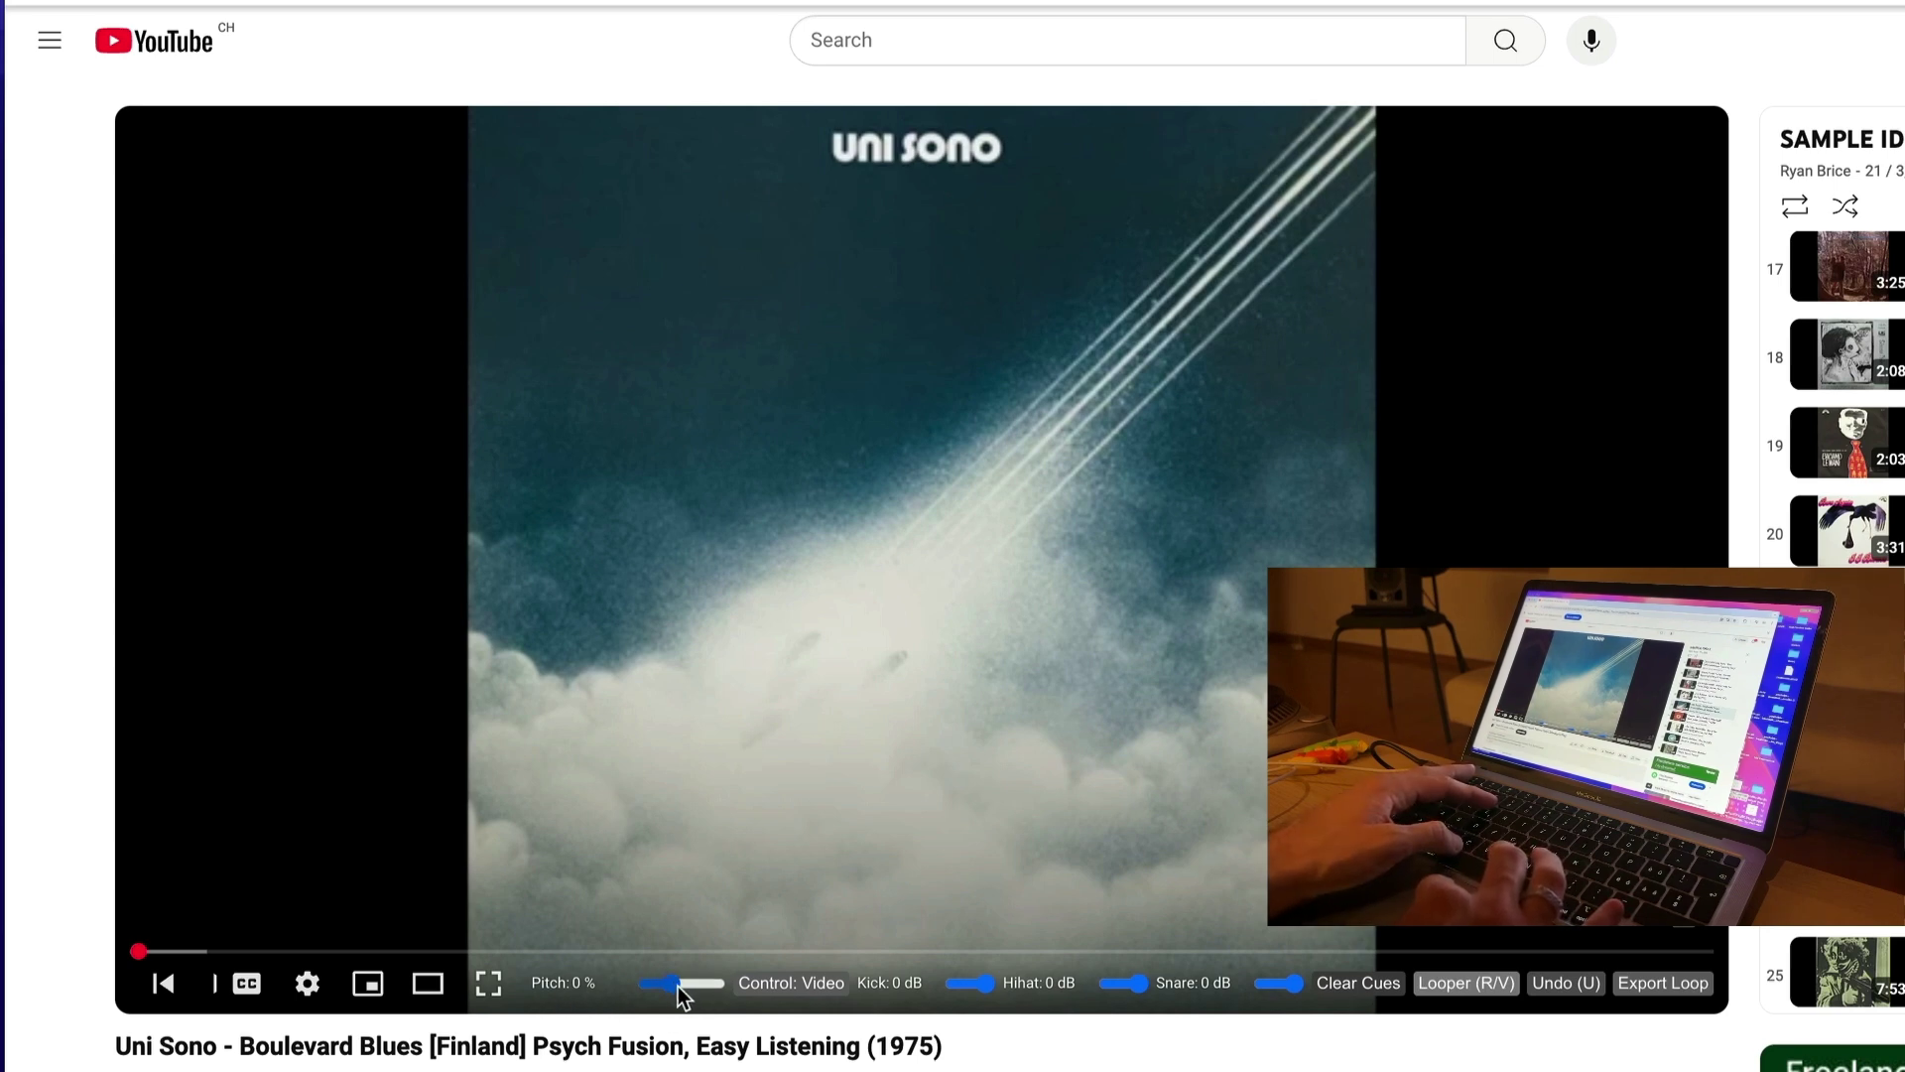
left_click(705, 841)
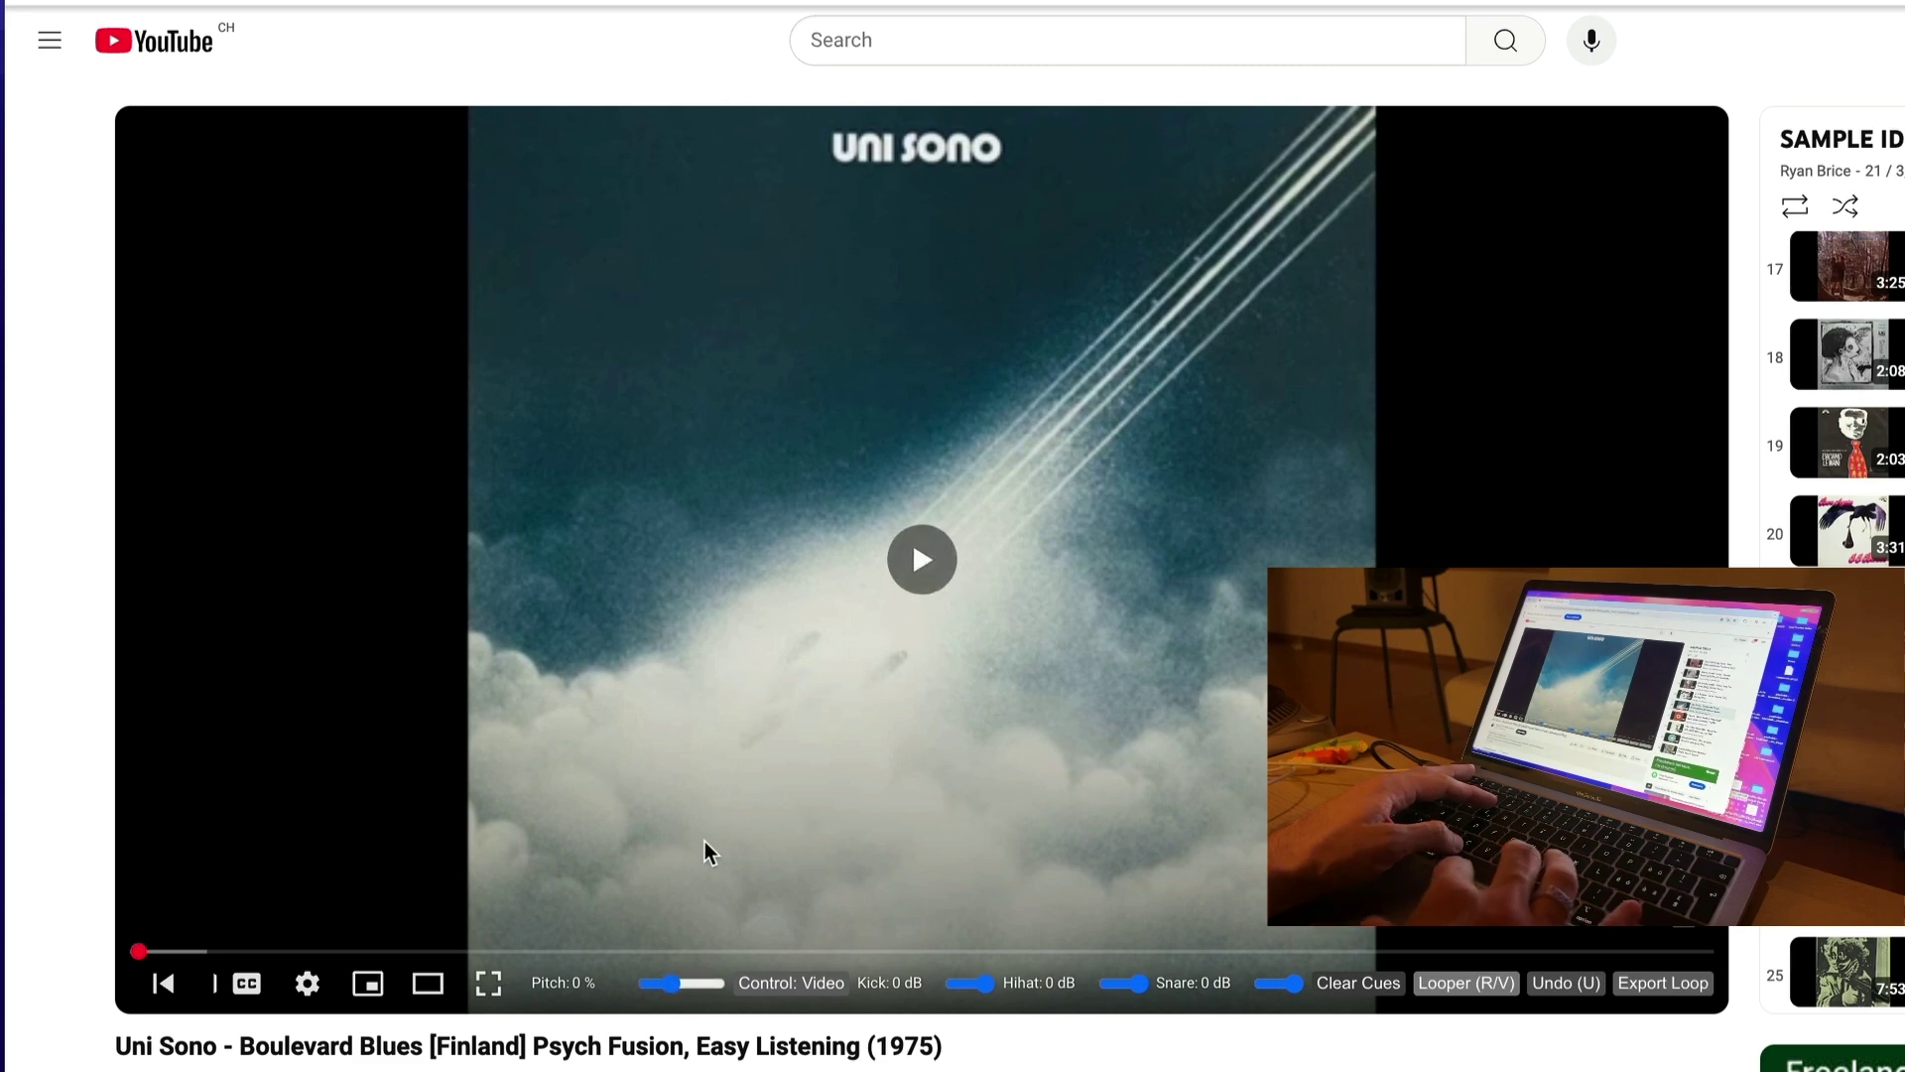
left_click(666, 982)
left_click_drag(667, 982, 680, 972)
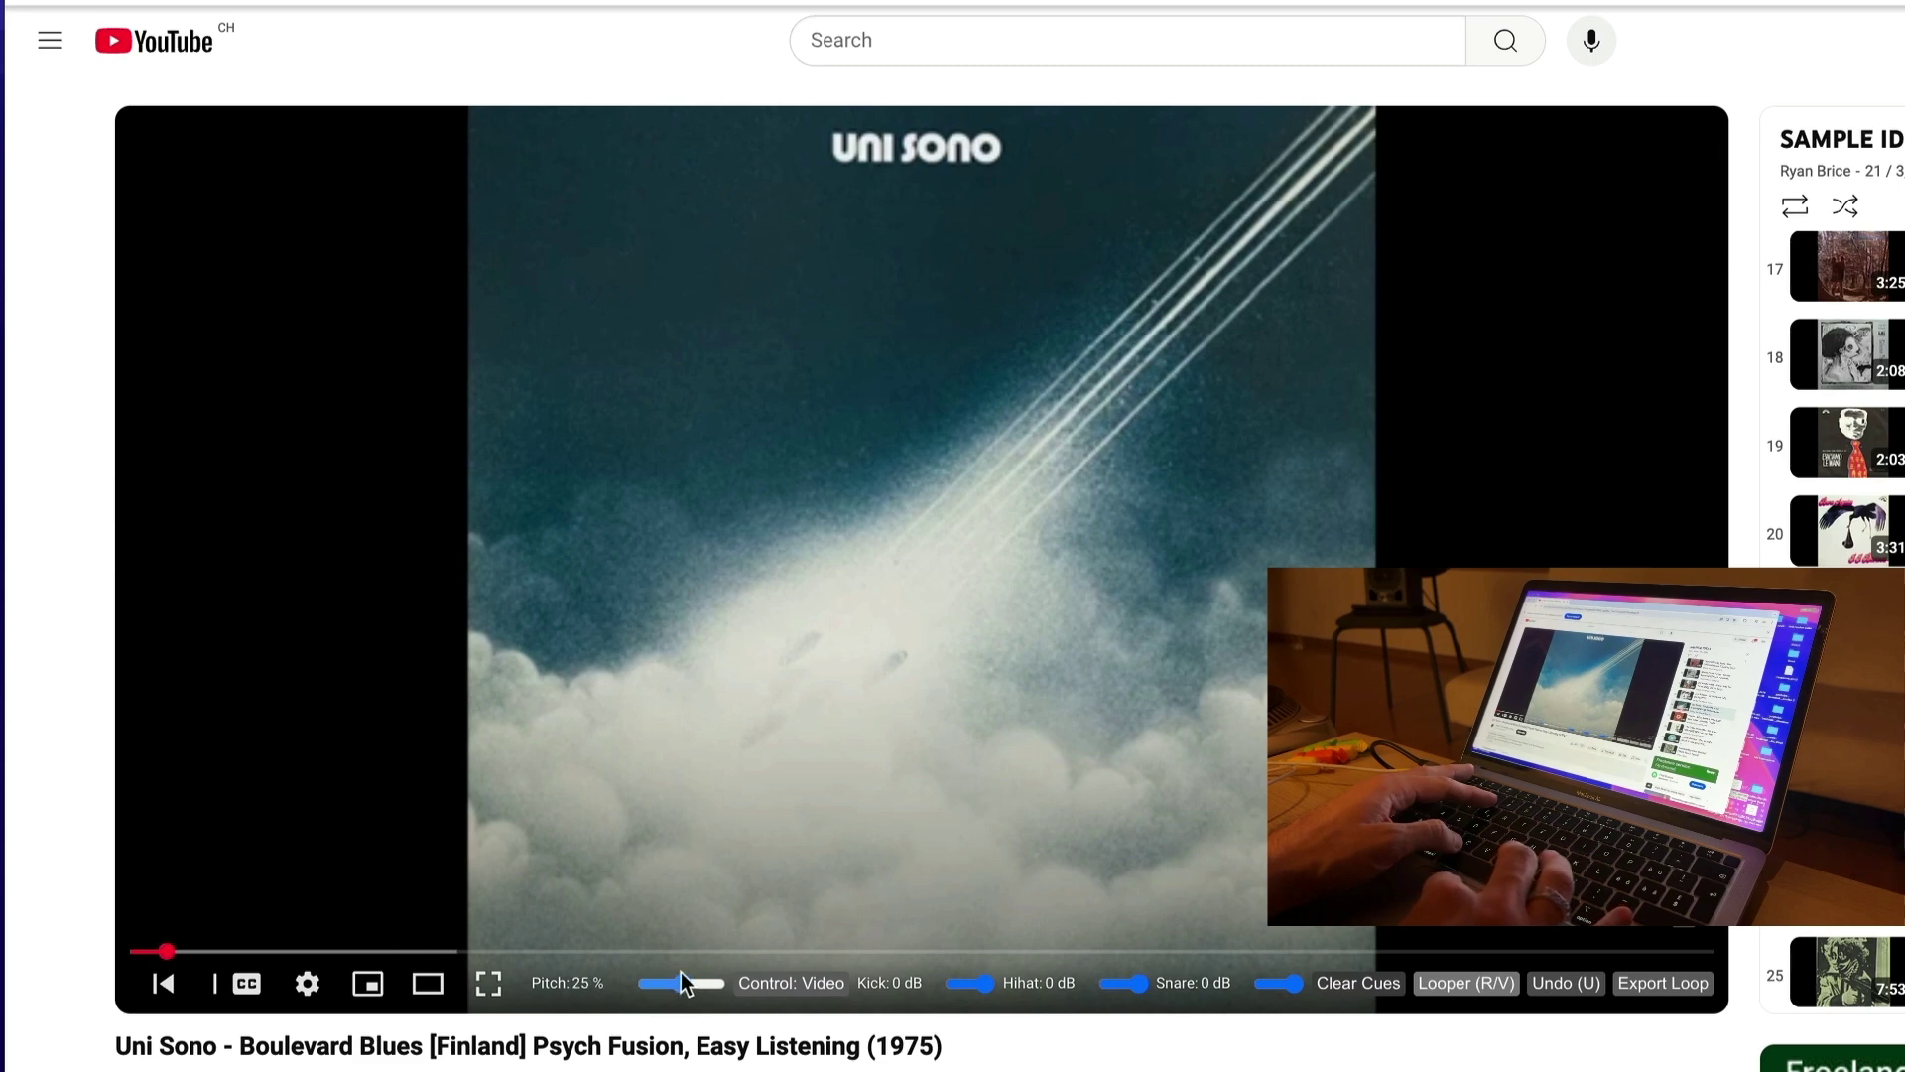
double_click(683, 982)
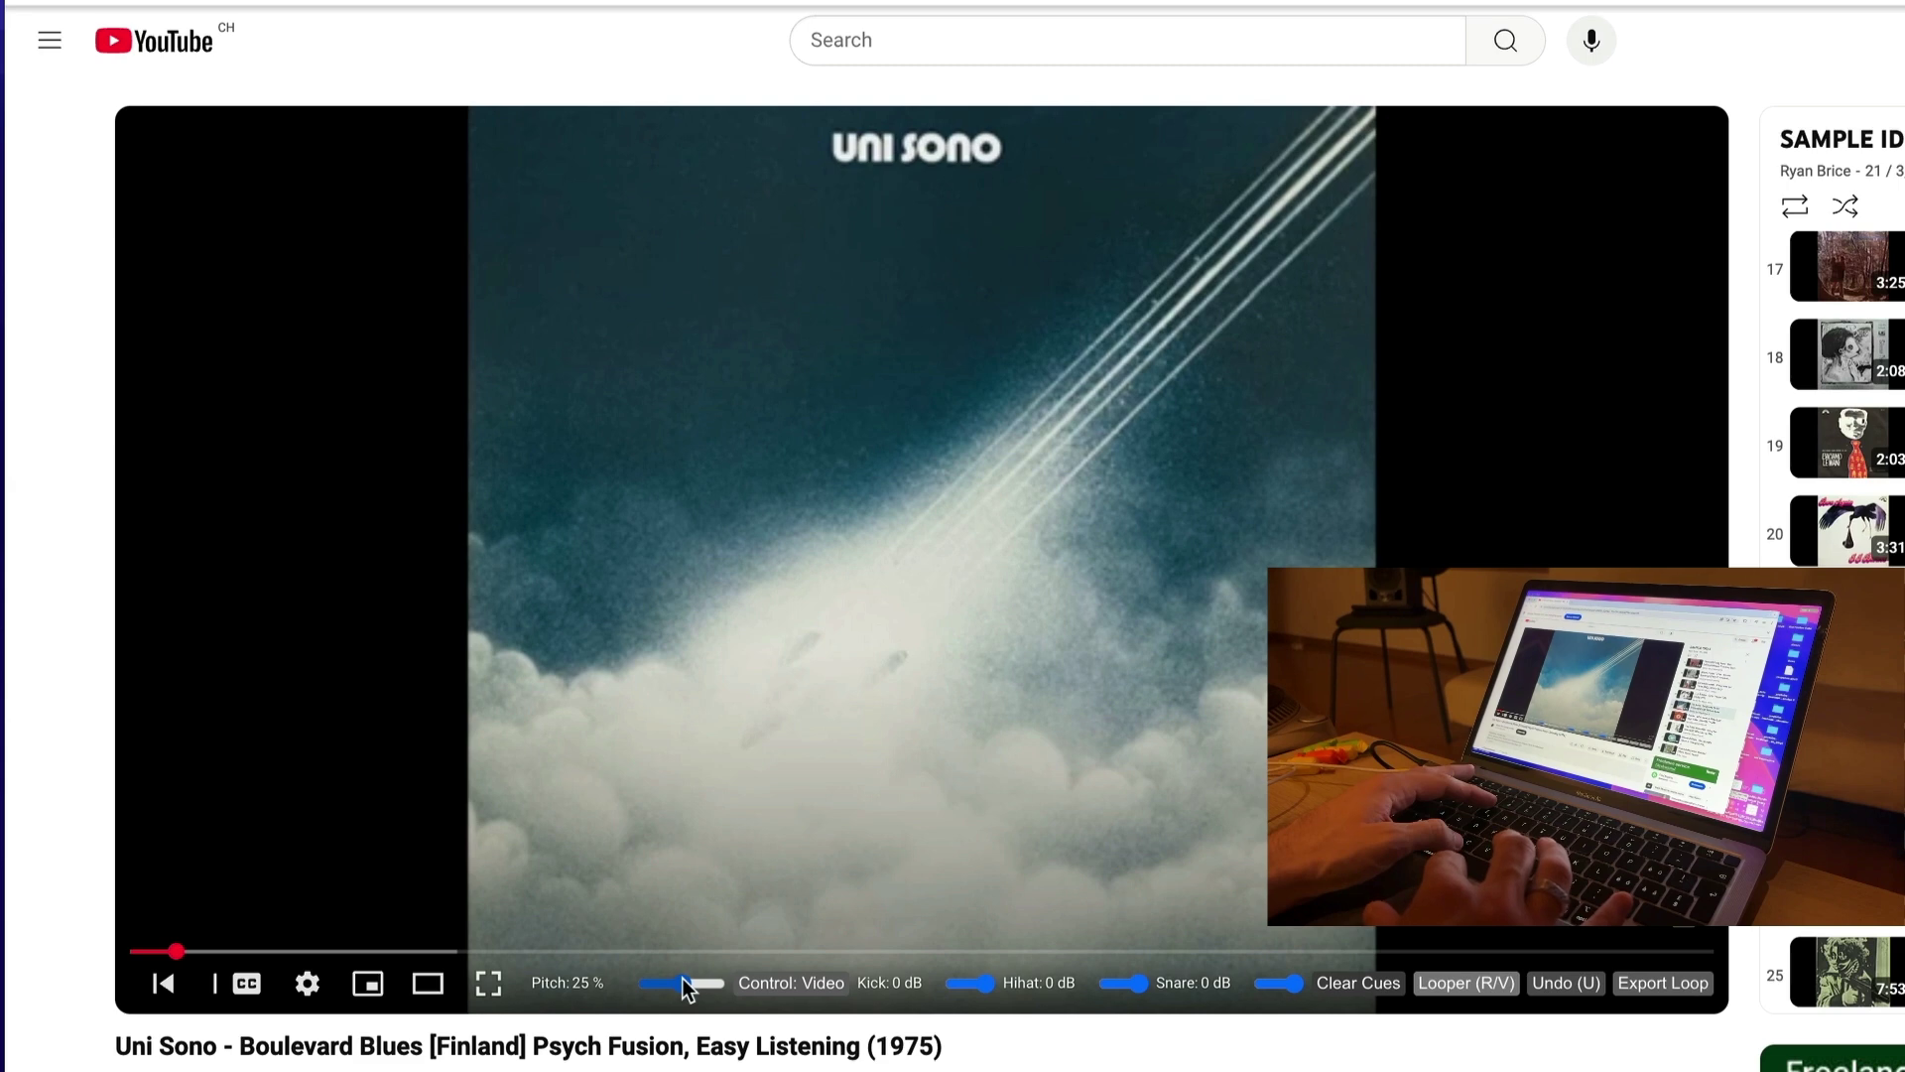
left_click(689, 556)
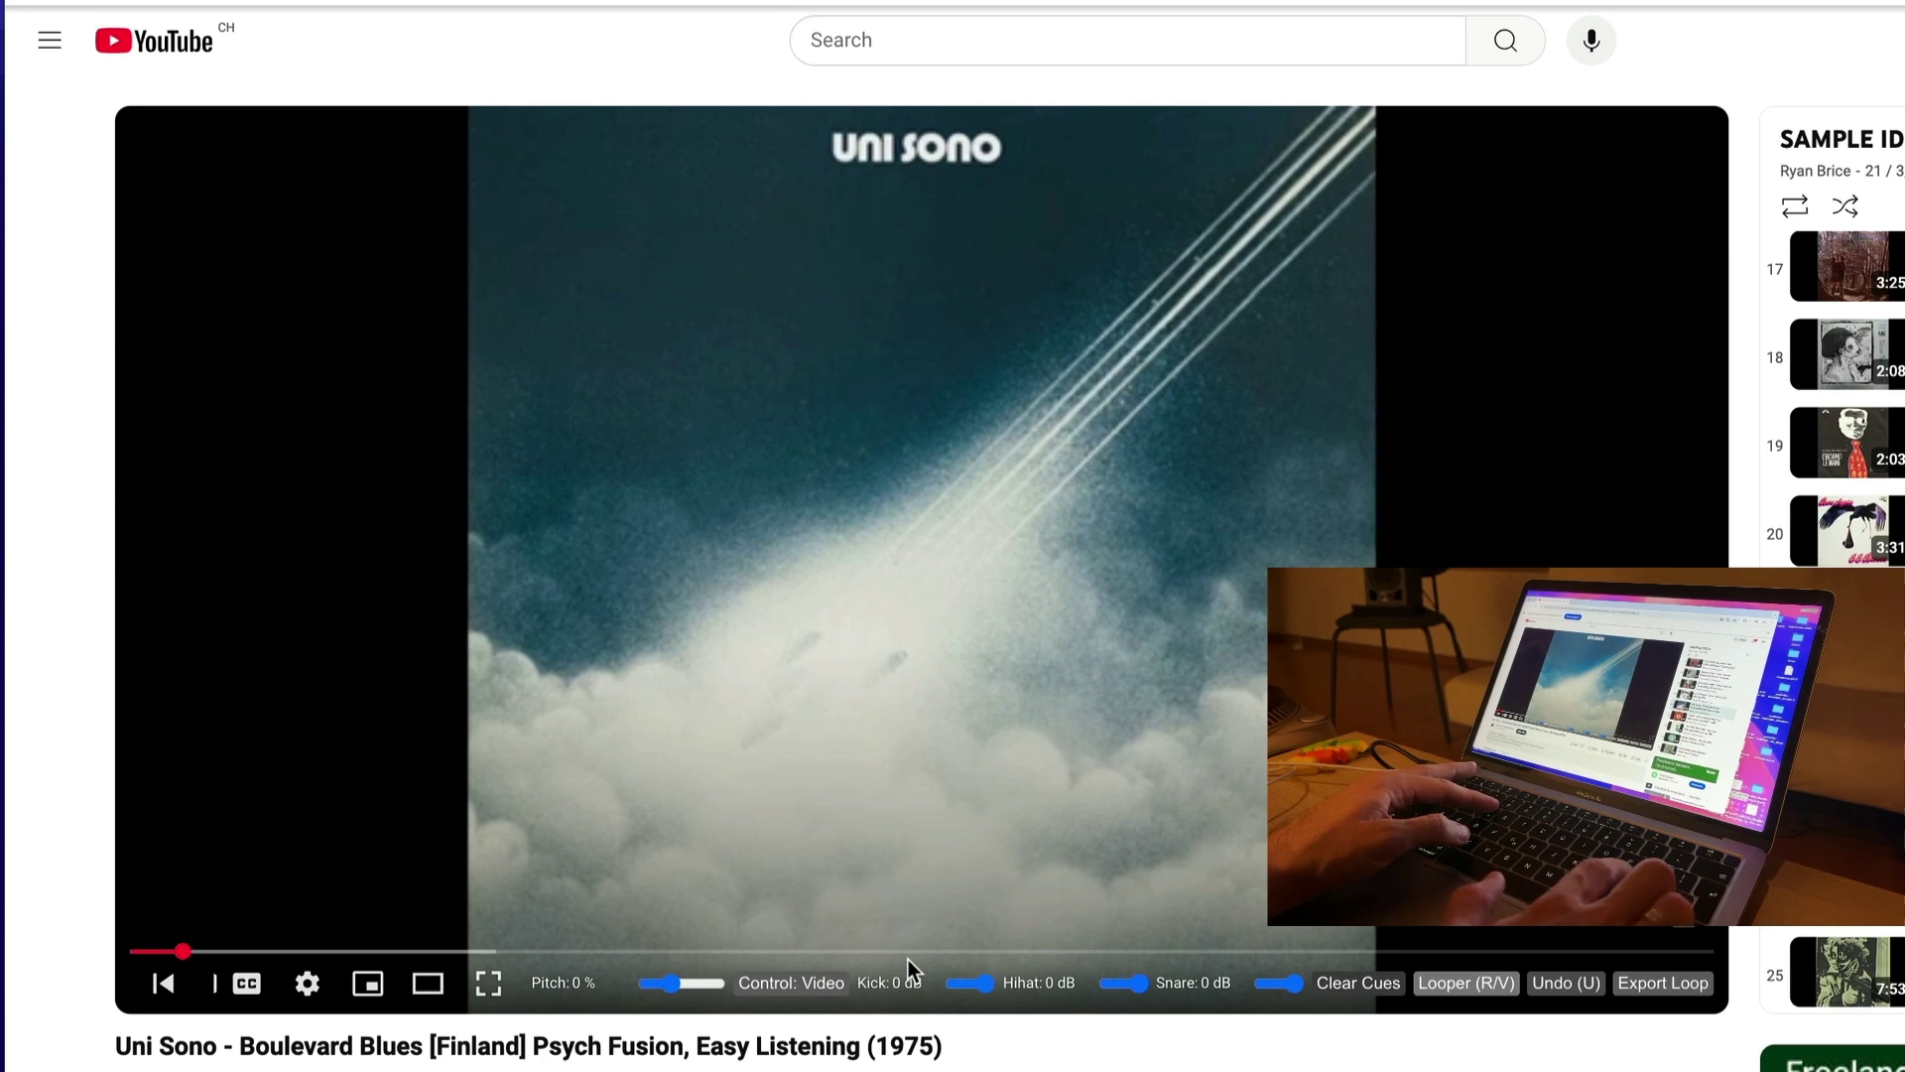
Try the Kick, Hihat and Snare volume sliders at 0 dB and release the slider selection.
mouse_move(985, 979)
left_mouse_down()
mouse_move(955, 979)
mouse_move(985, 979)
left_mouse_up()
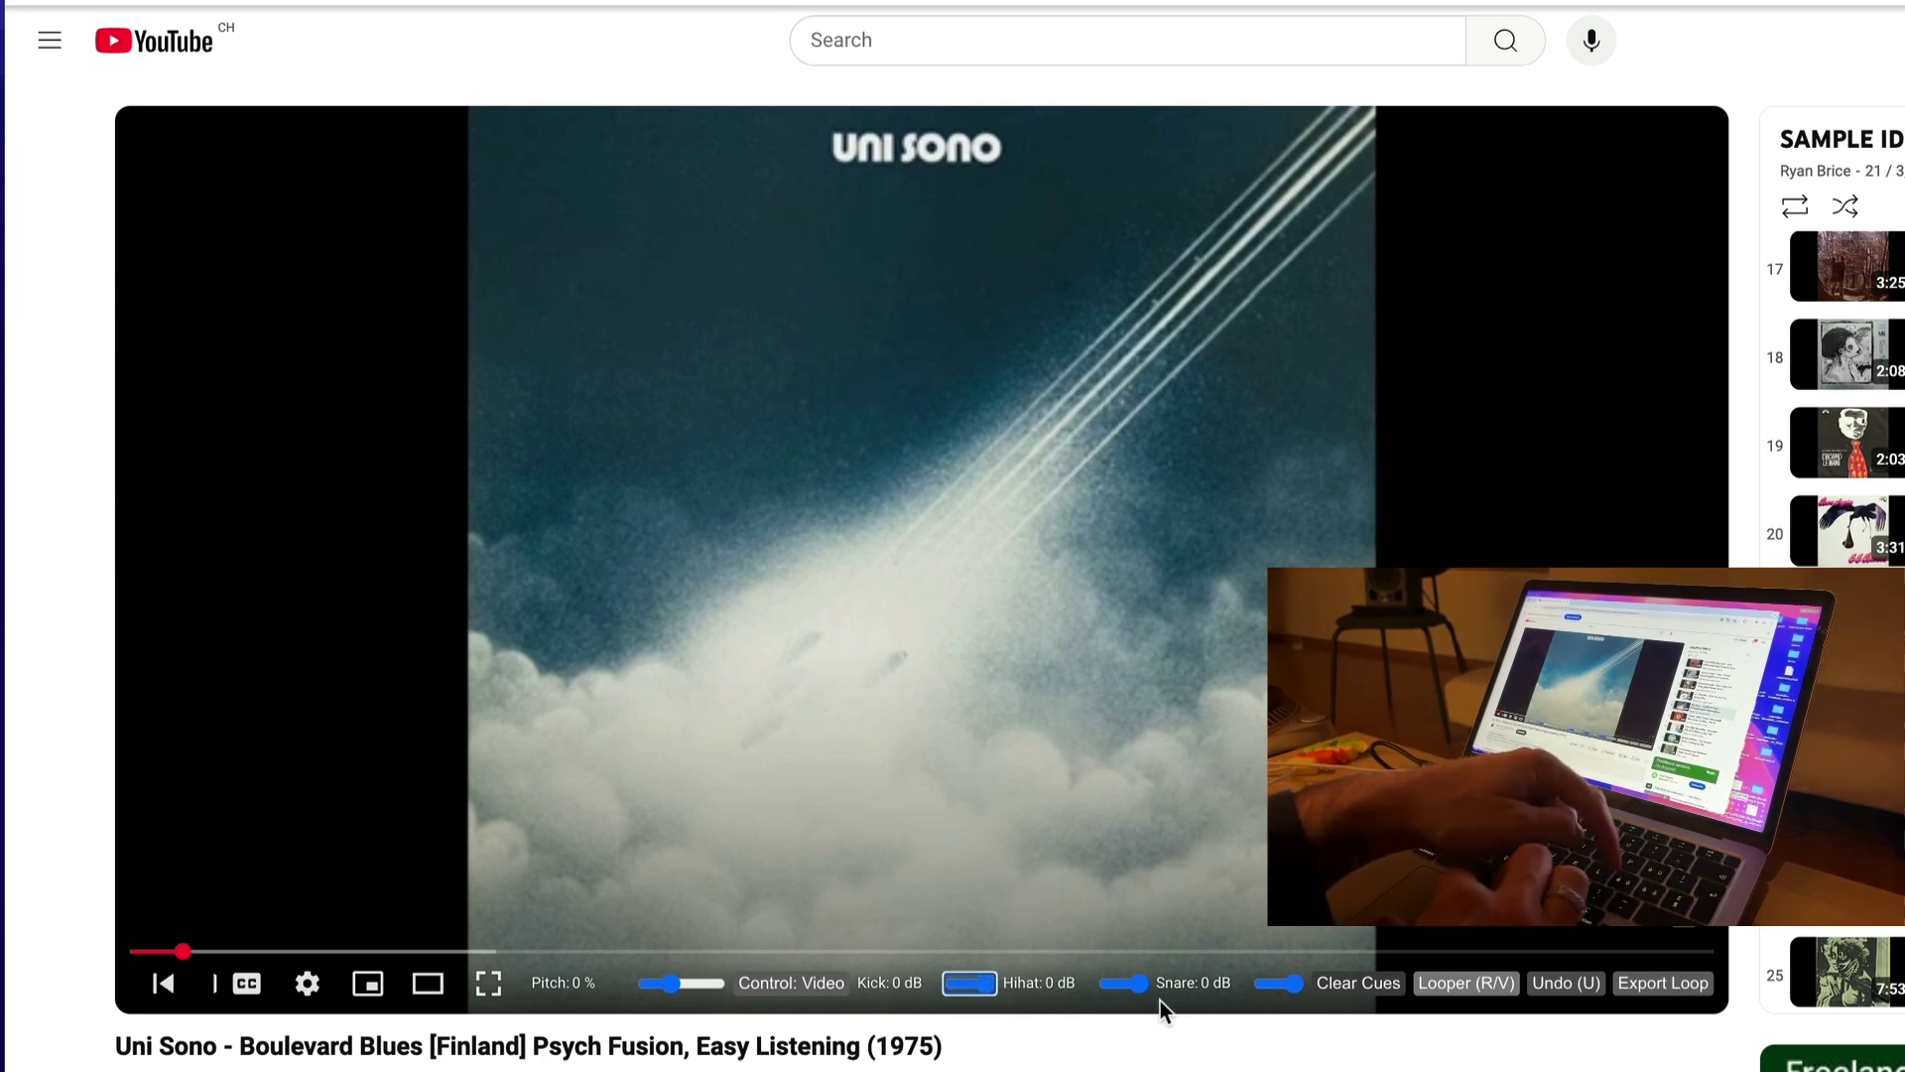
left_click_drag(1137, 982, 1157, 984)
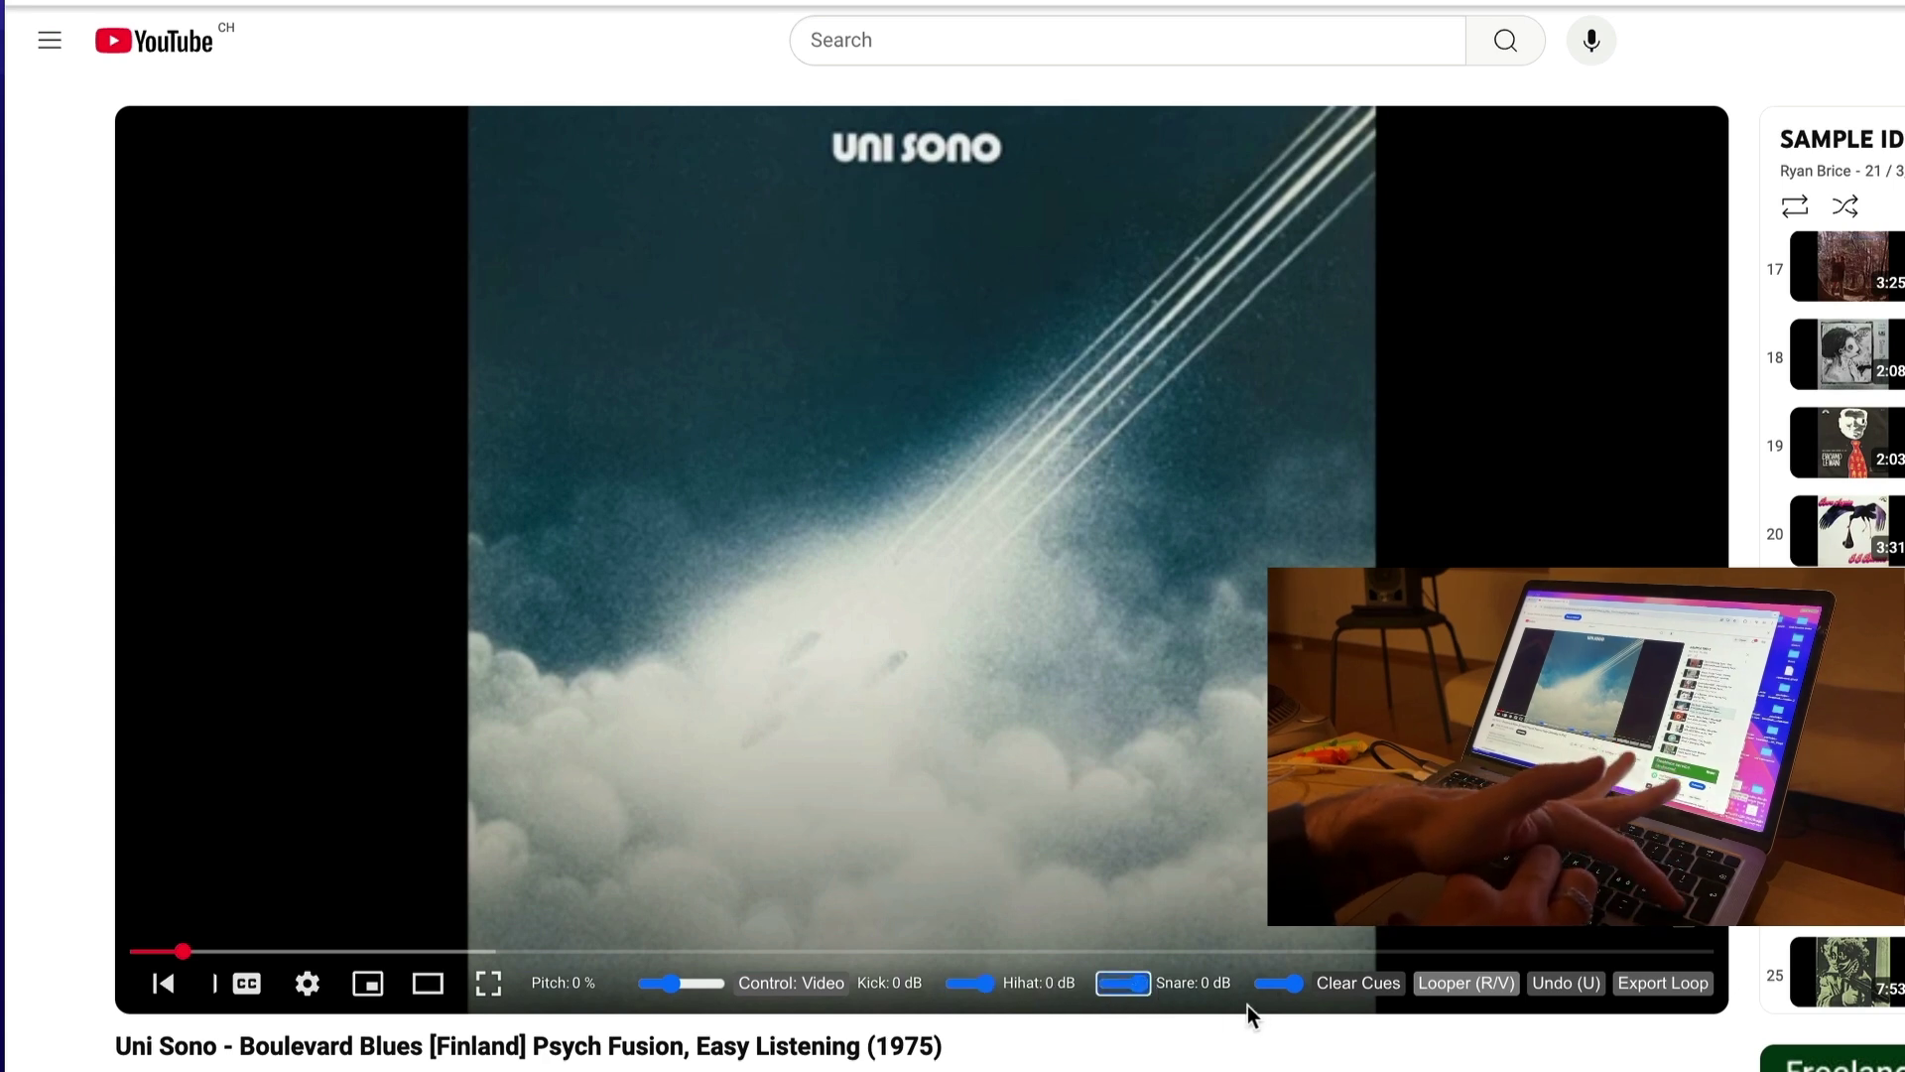
left_click_drag(1292, 983, 1272, 984)
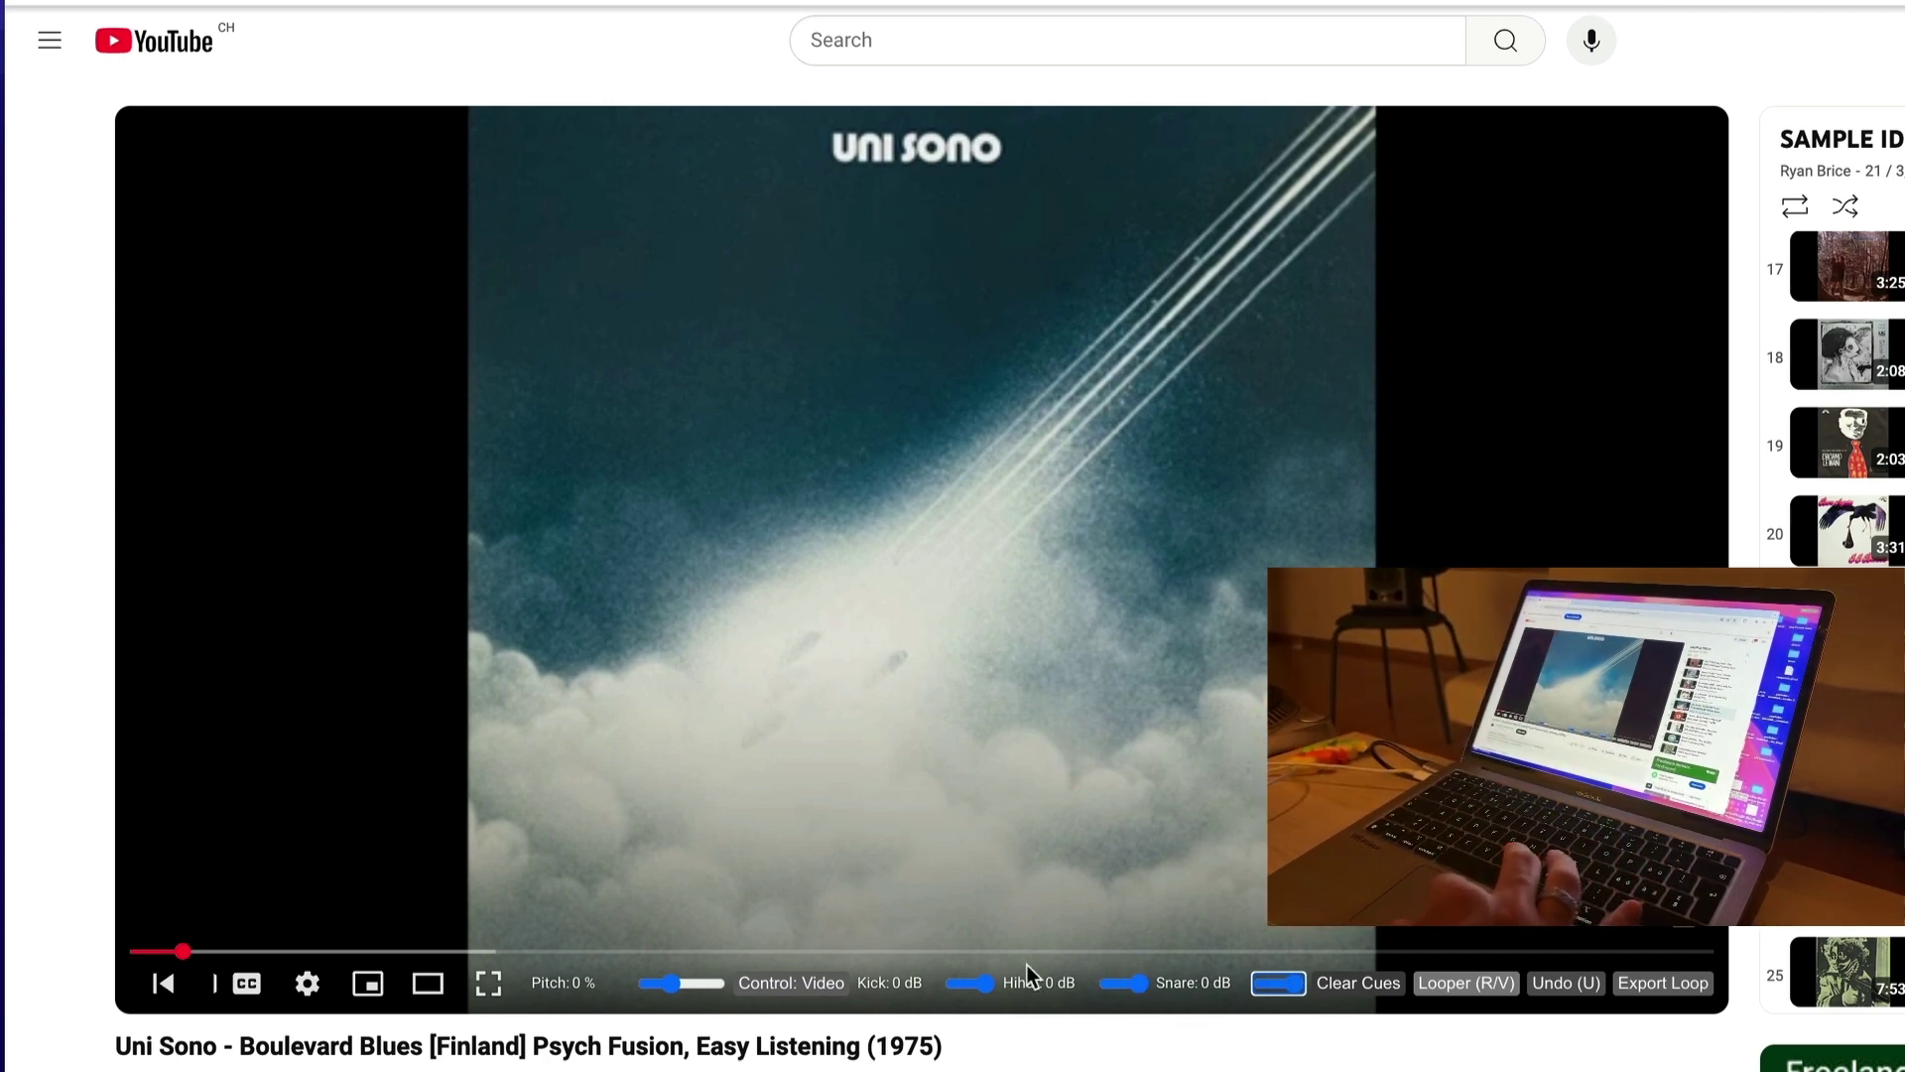
left_click(1131, 1002)
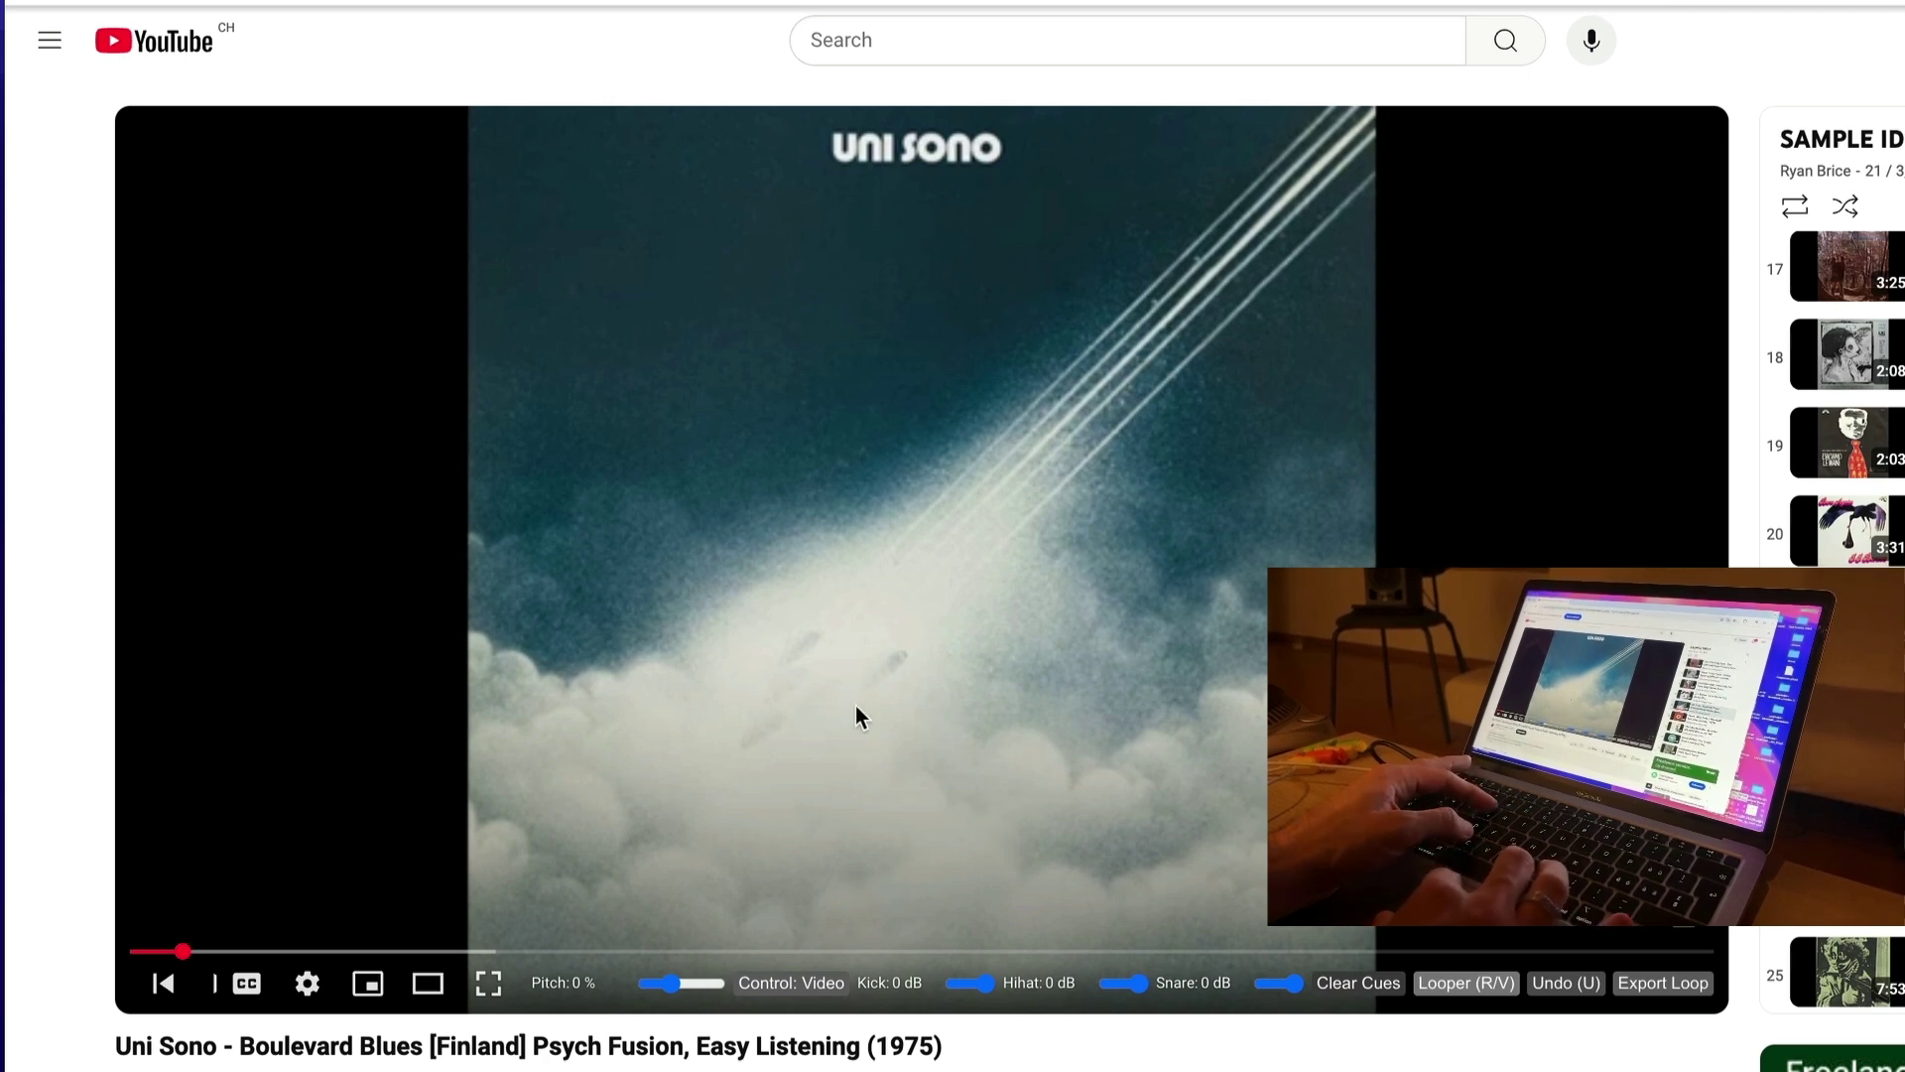
Set a series of cue points near the start of the Uni Sono video and jump playback back to them.
left_click_drag(183, 953, 187, 964)
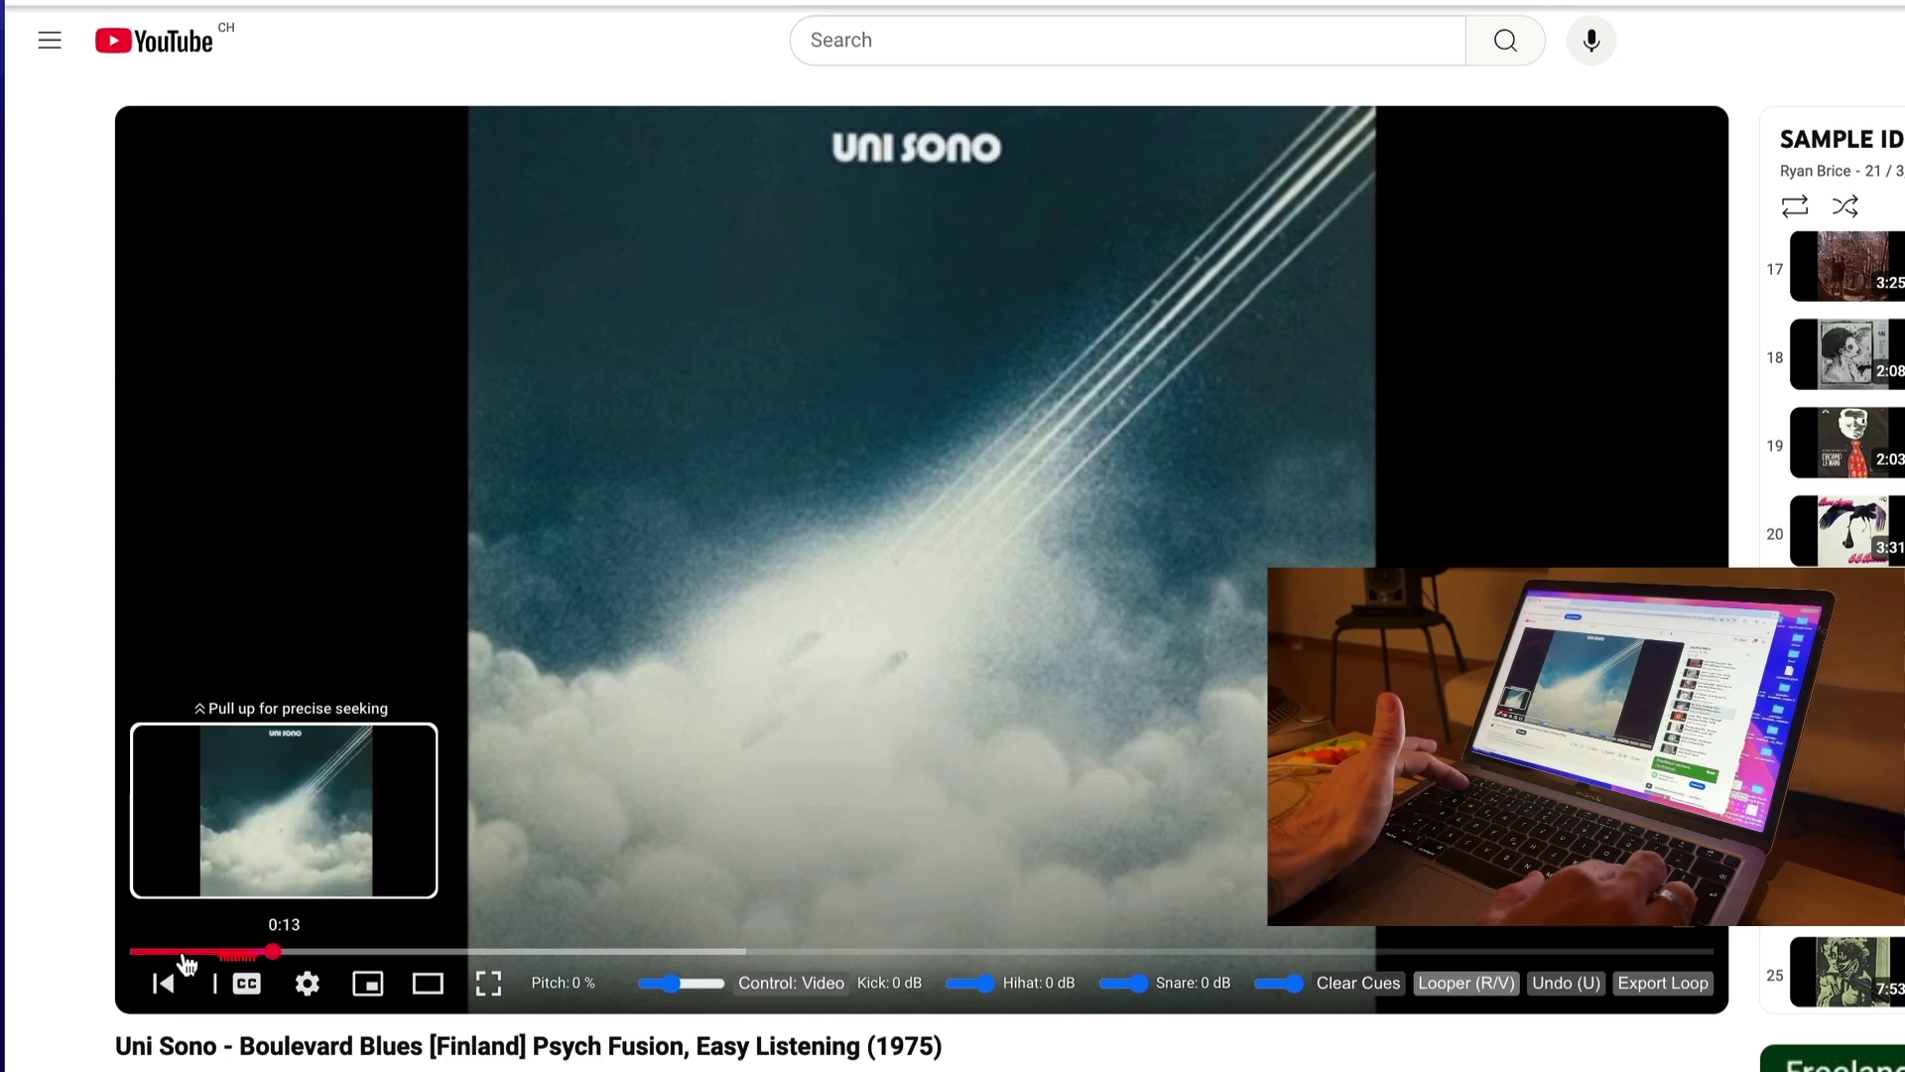
left_click_drag(273, 950, 221, 950)
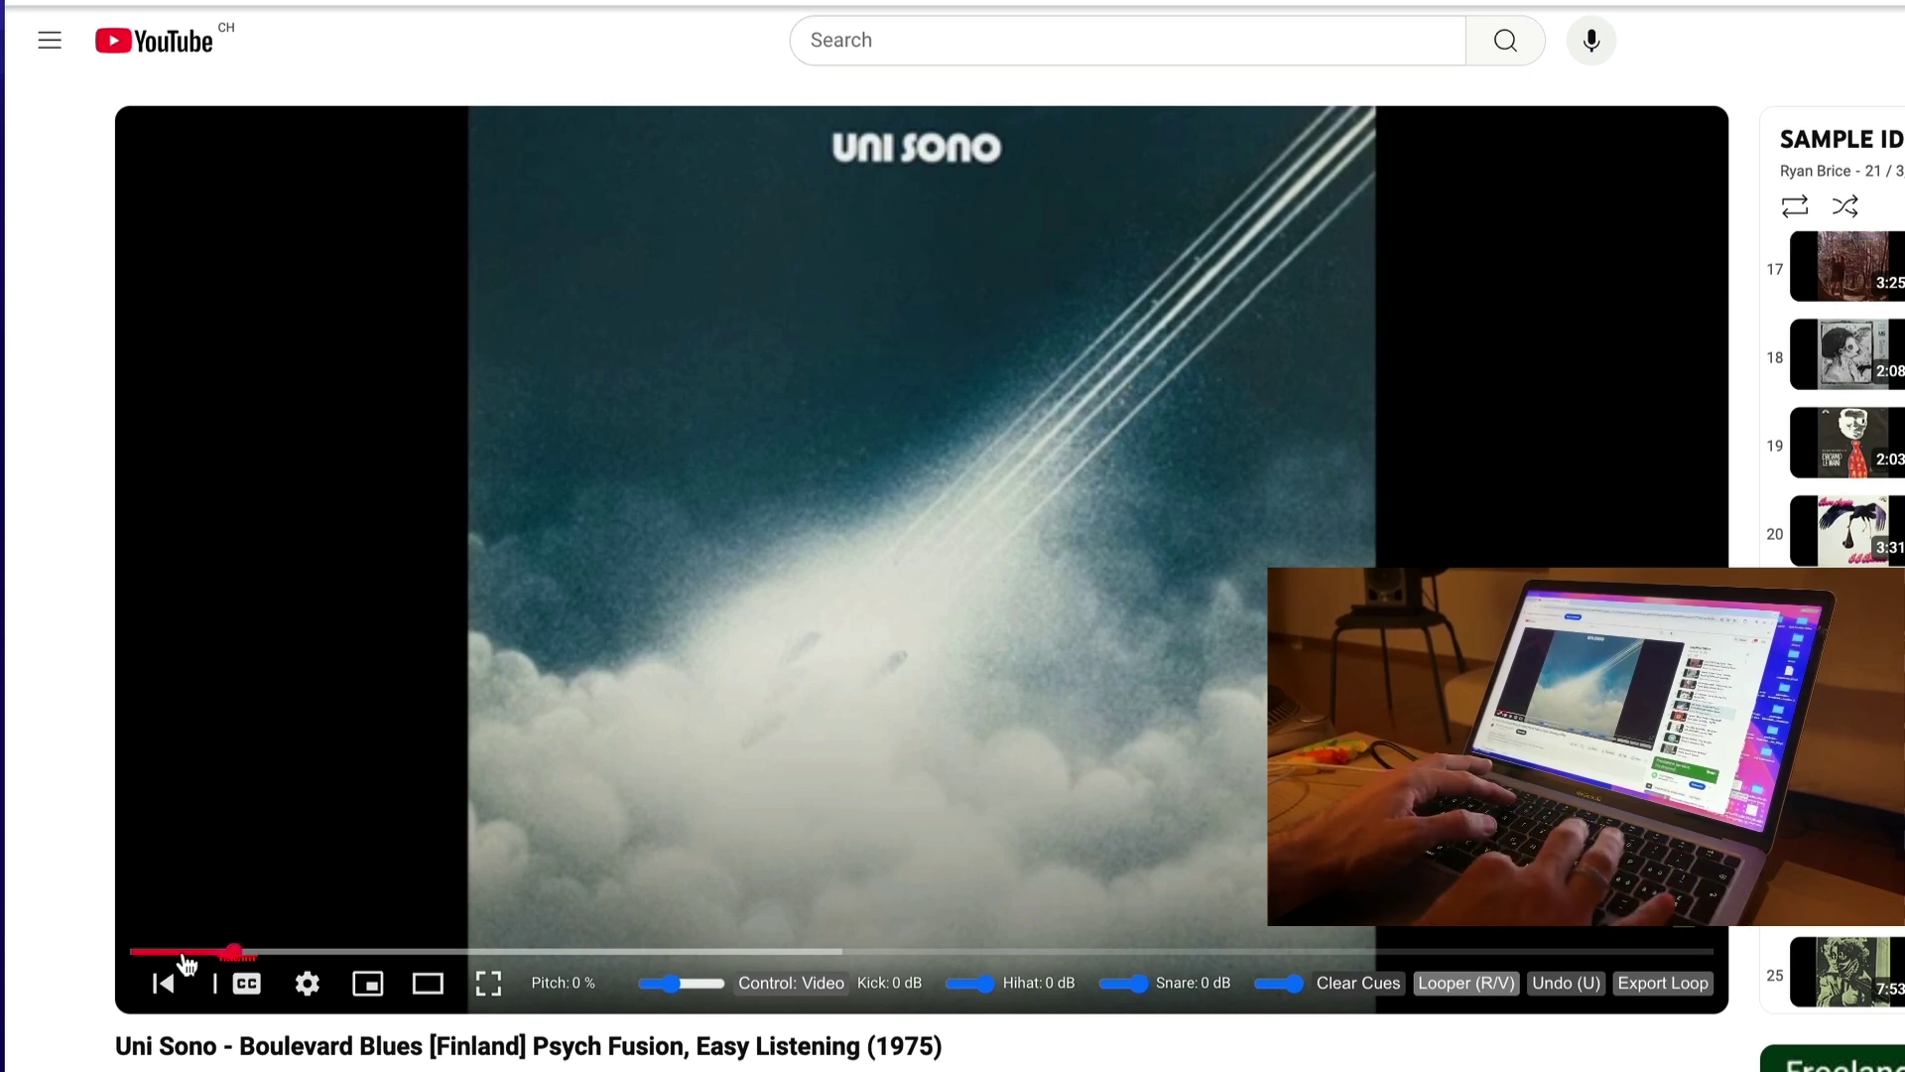
left_click(188, 980)
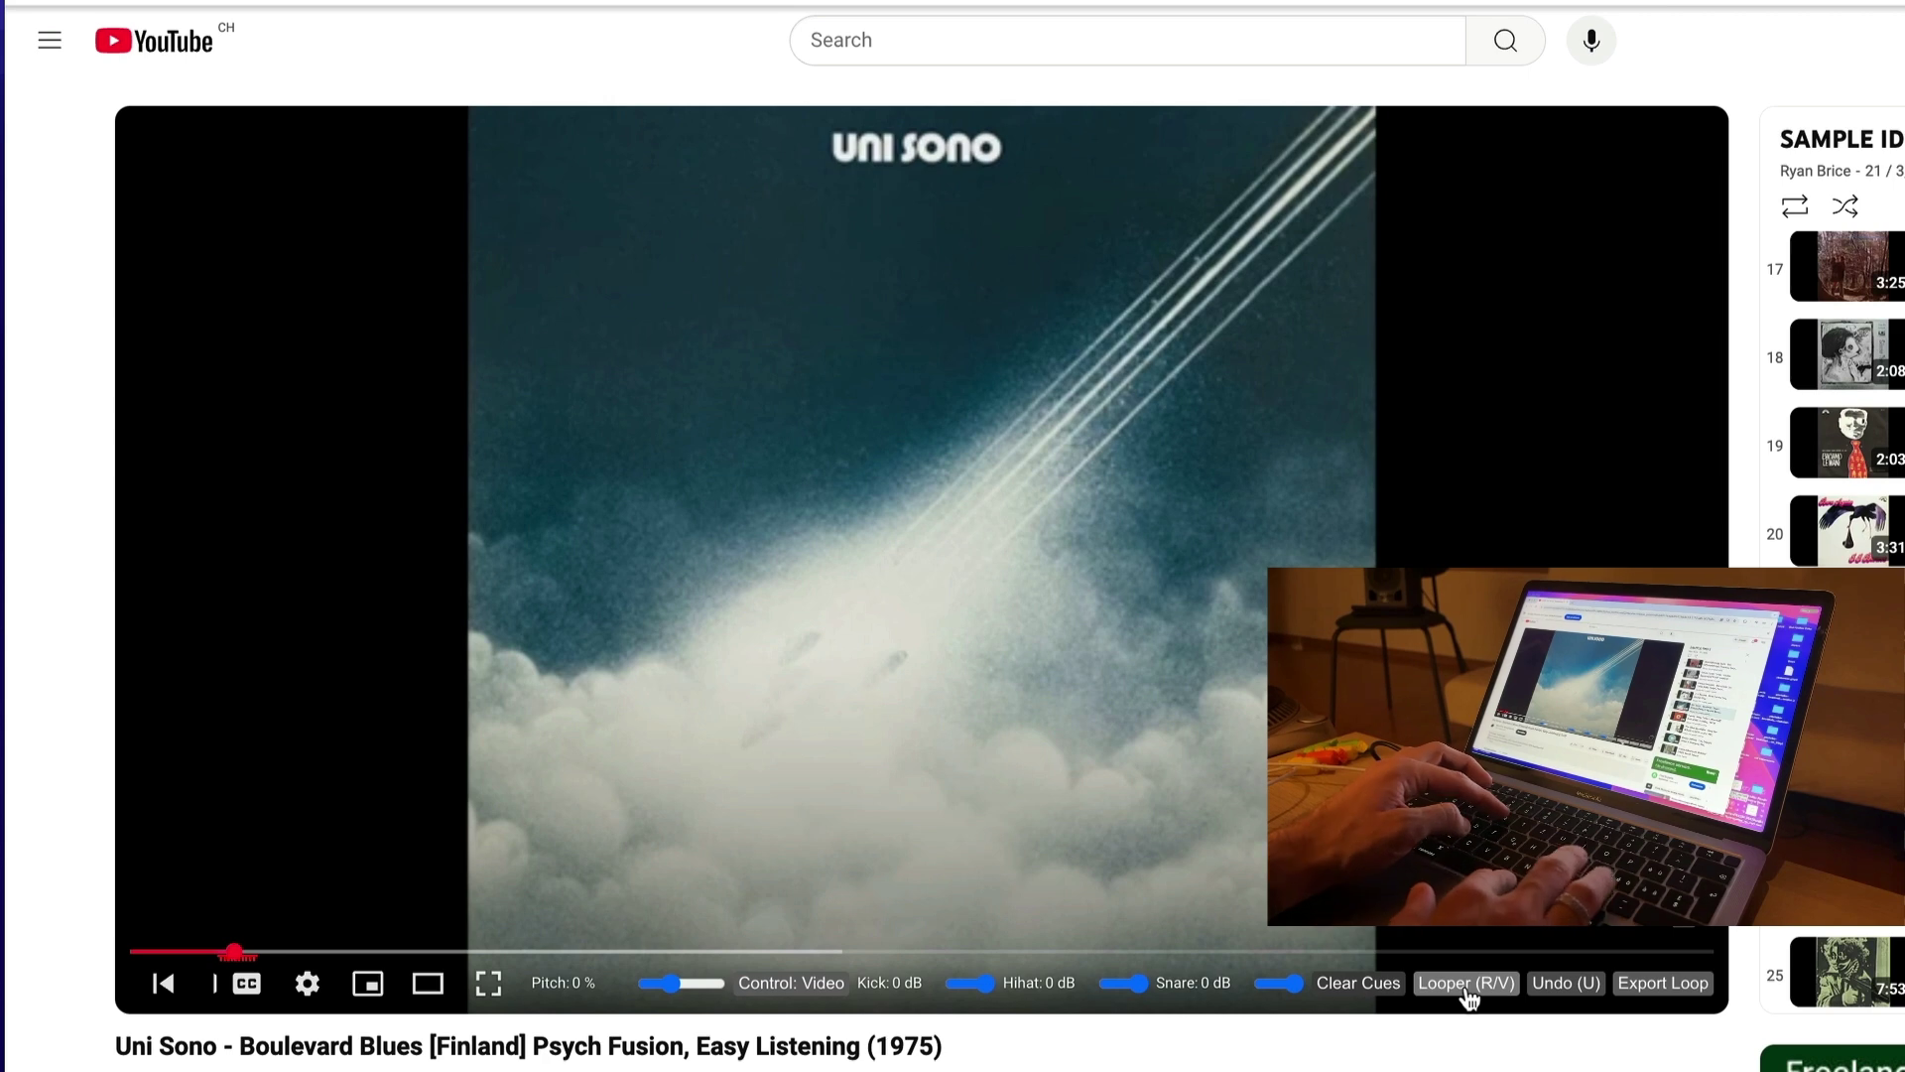
Play the video, record a loop from it with the Looper, and stop the loop's playback.
key("space")
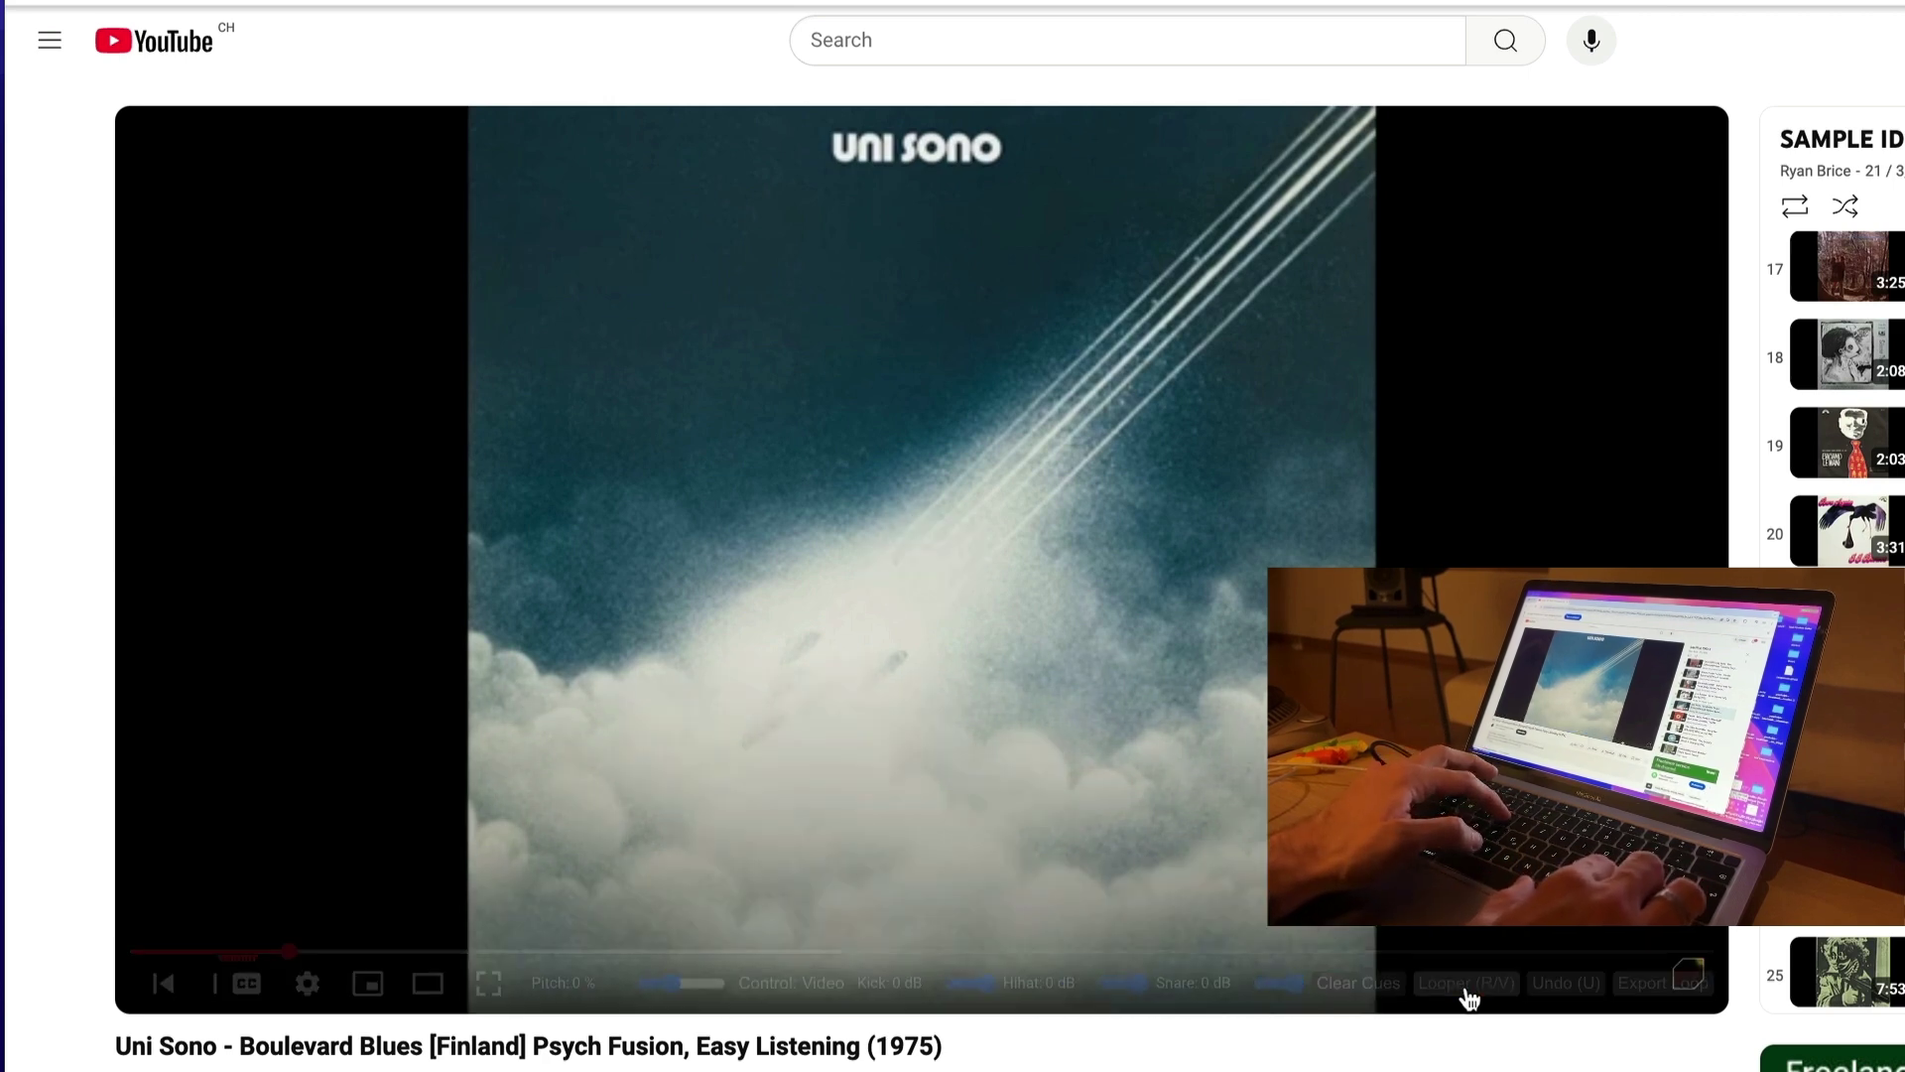
left_click(1466, 983)
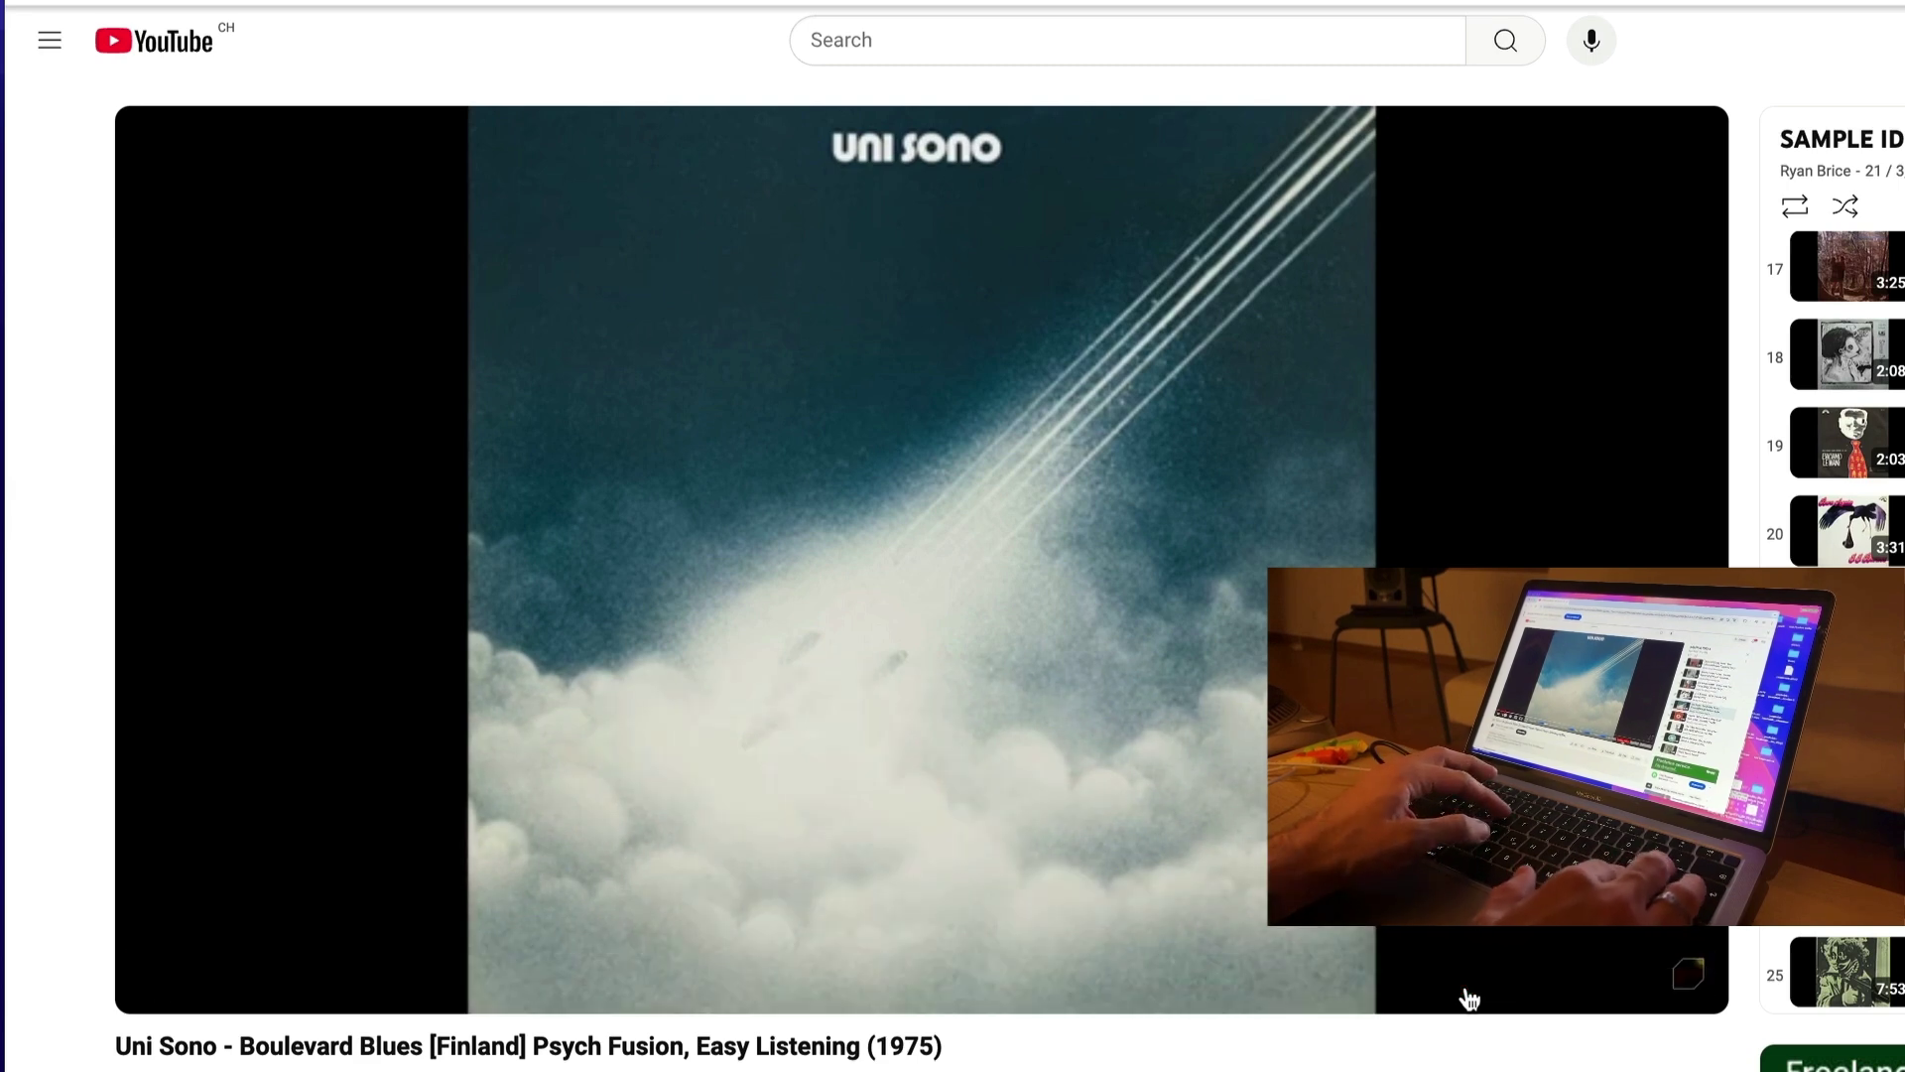
key("space")
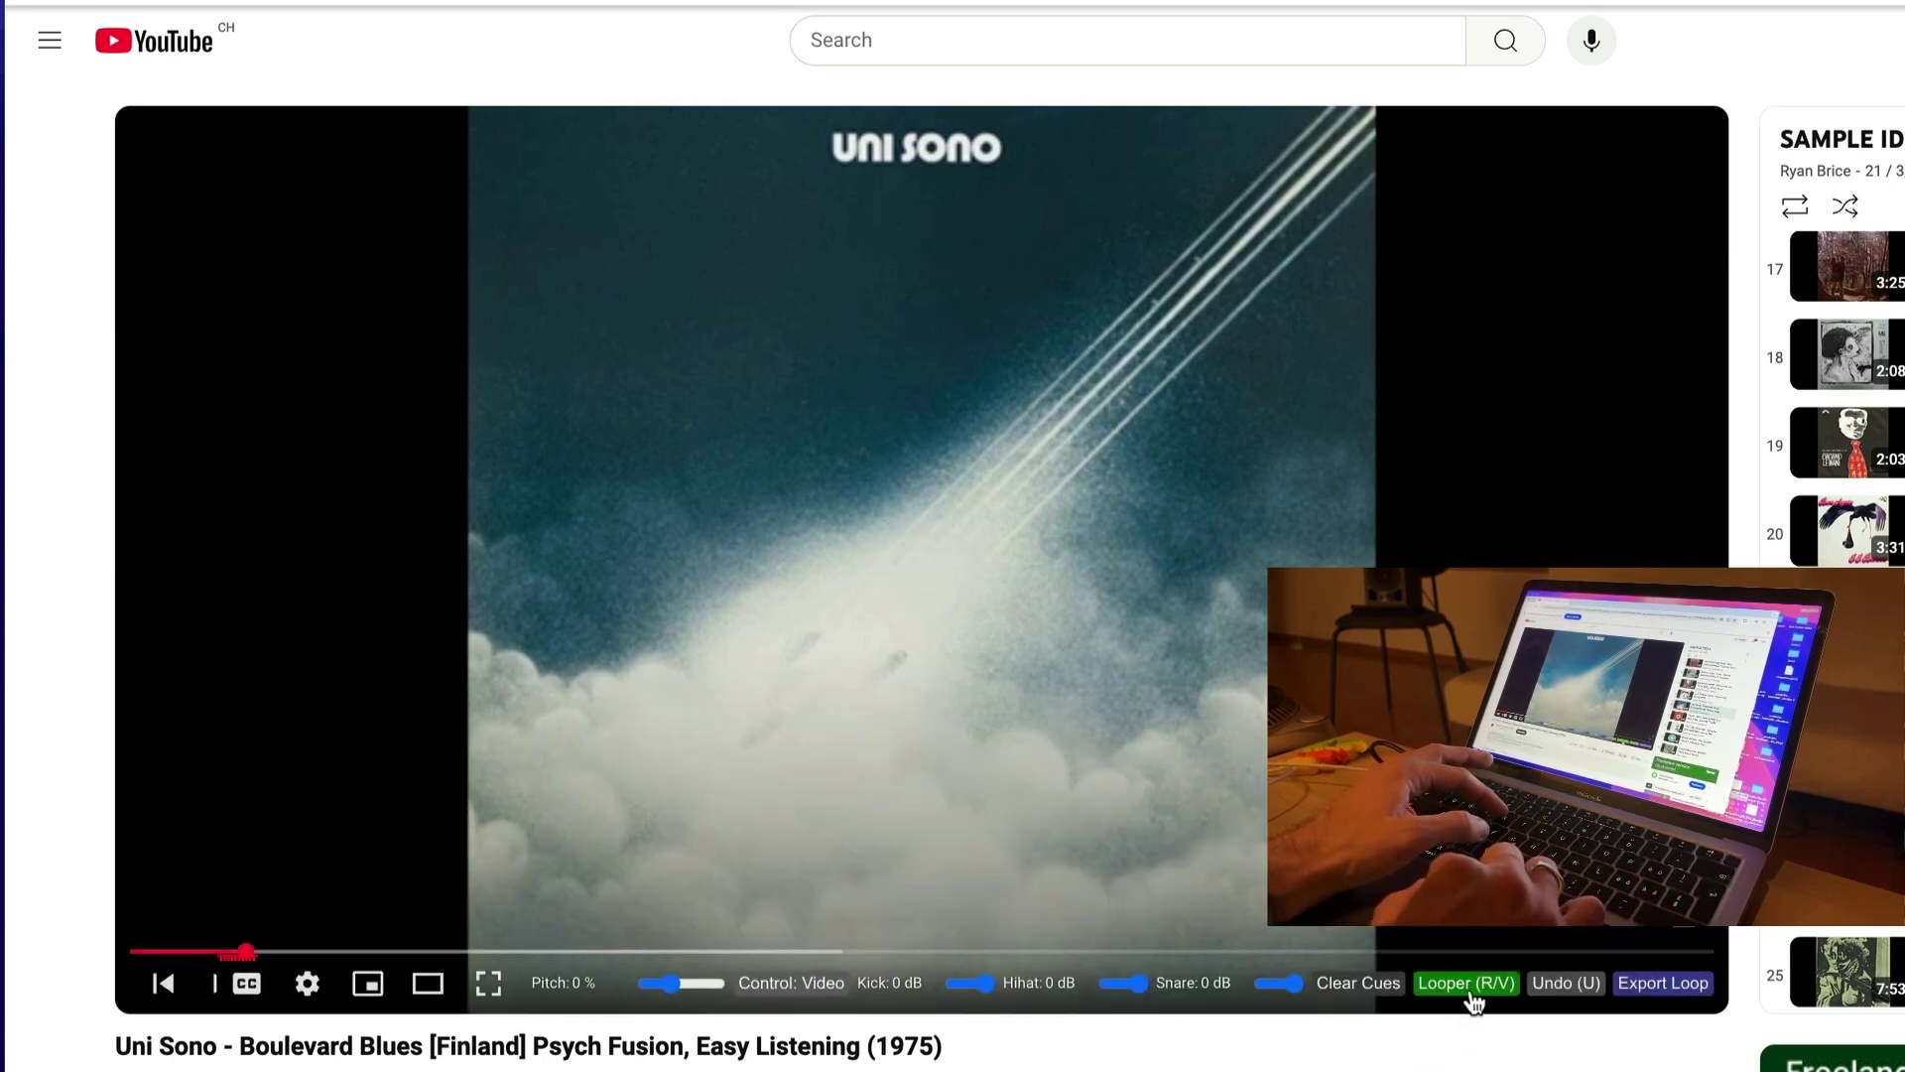
left_click(1476, 993)
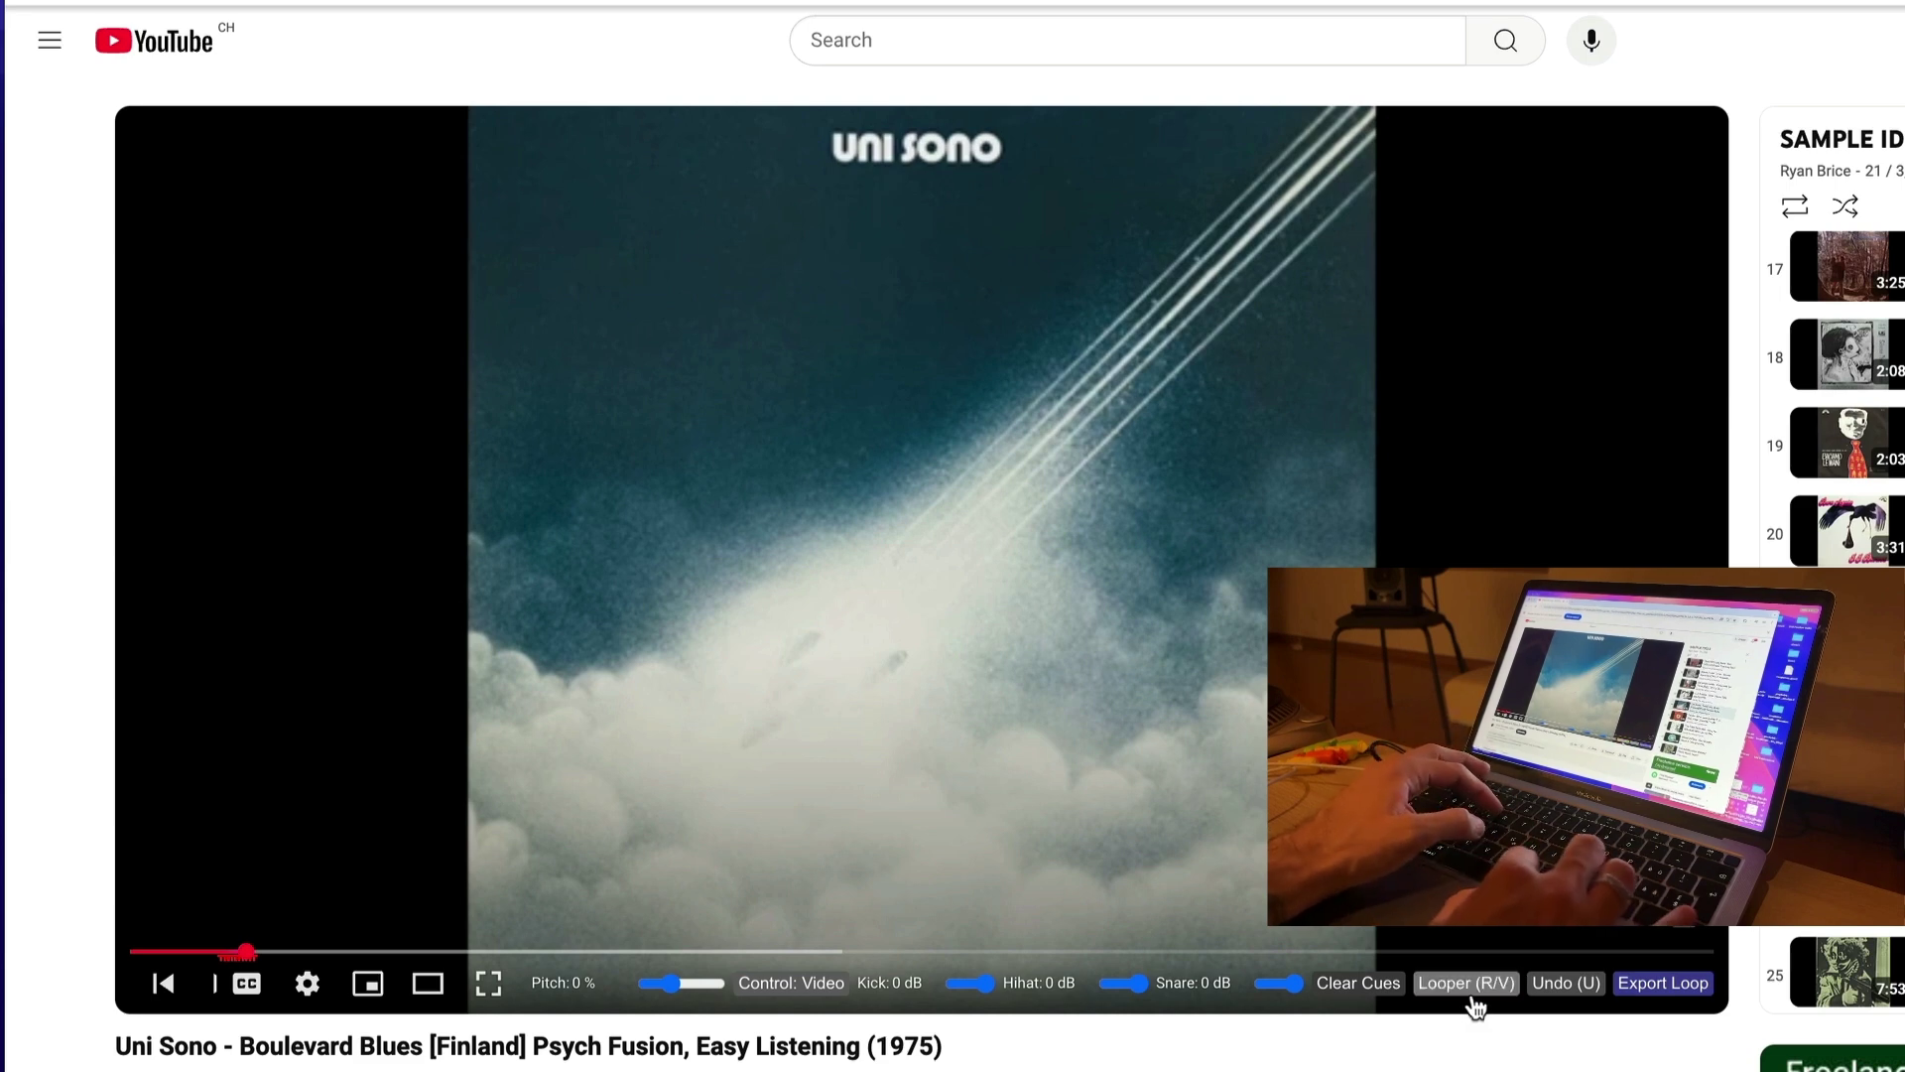
Resume the video, record a fresh loop from it, and pause the video while the loop keeps playing.
key("space")
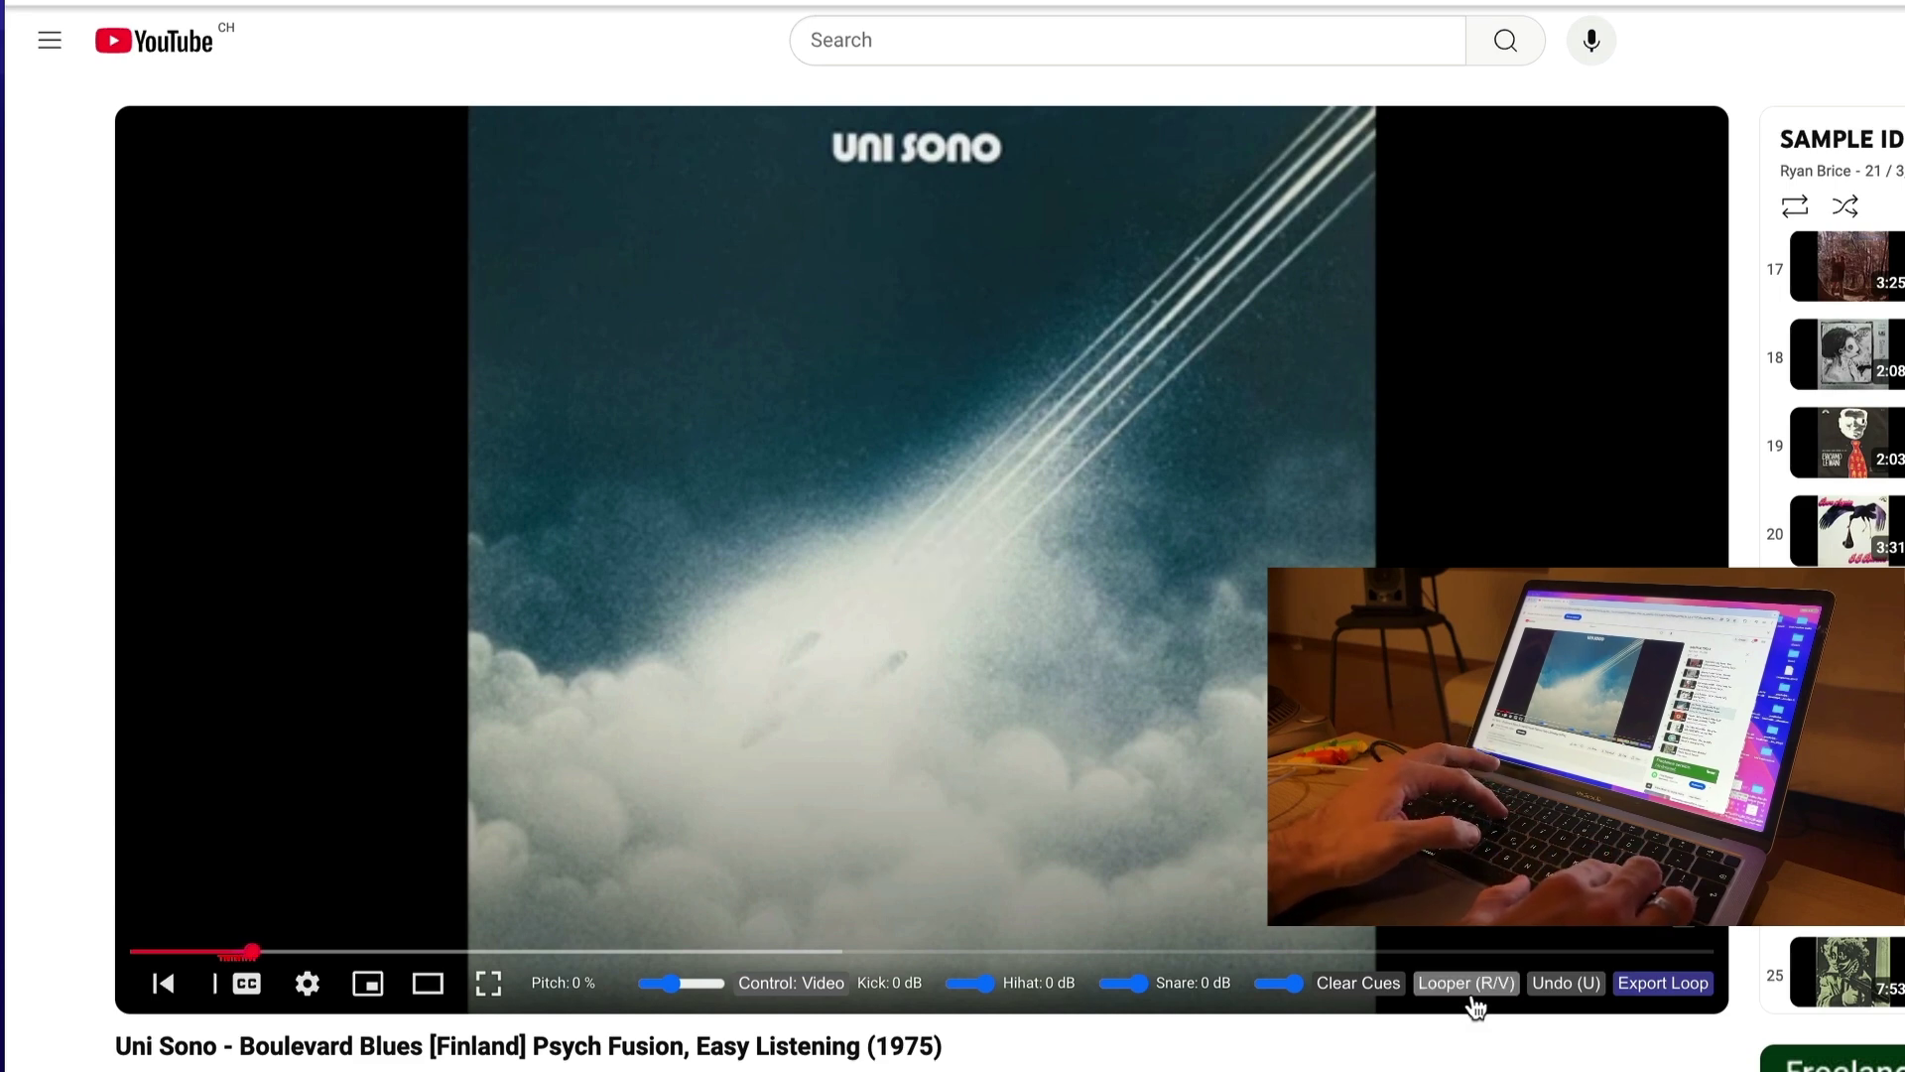
key("r")
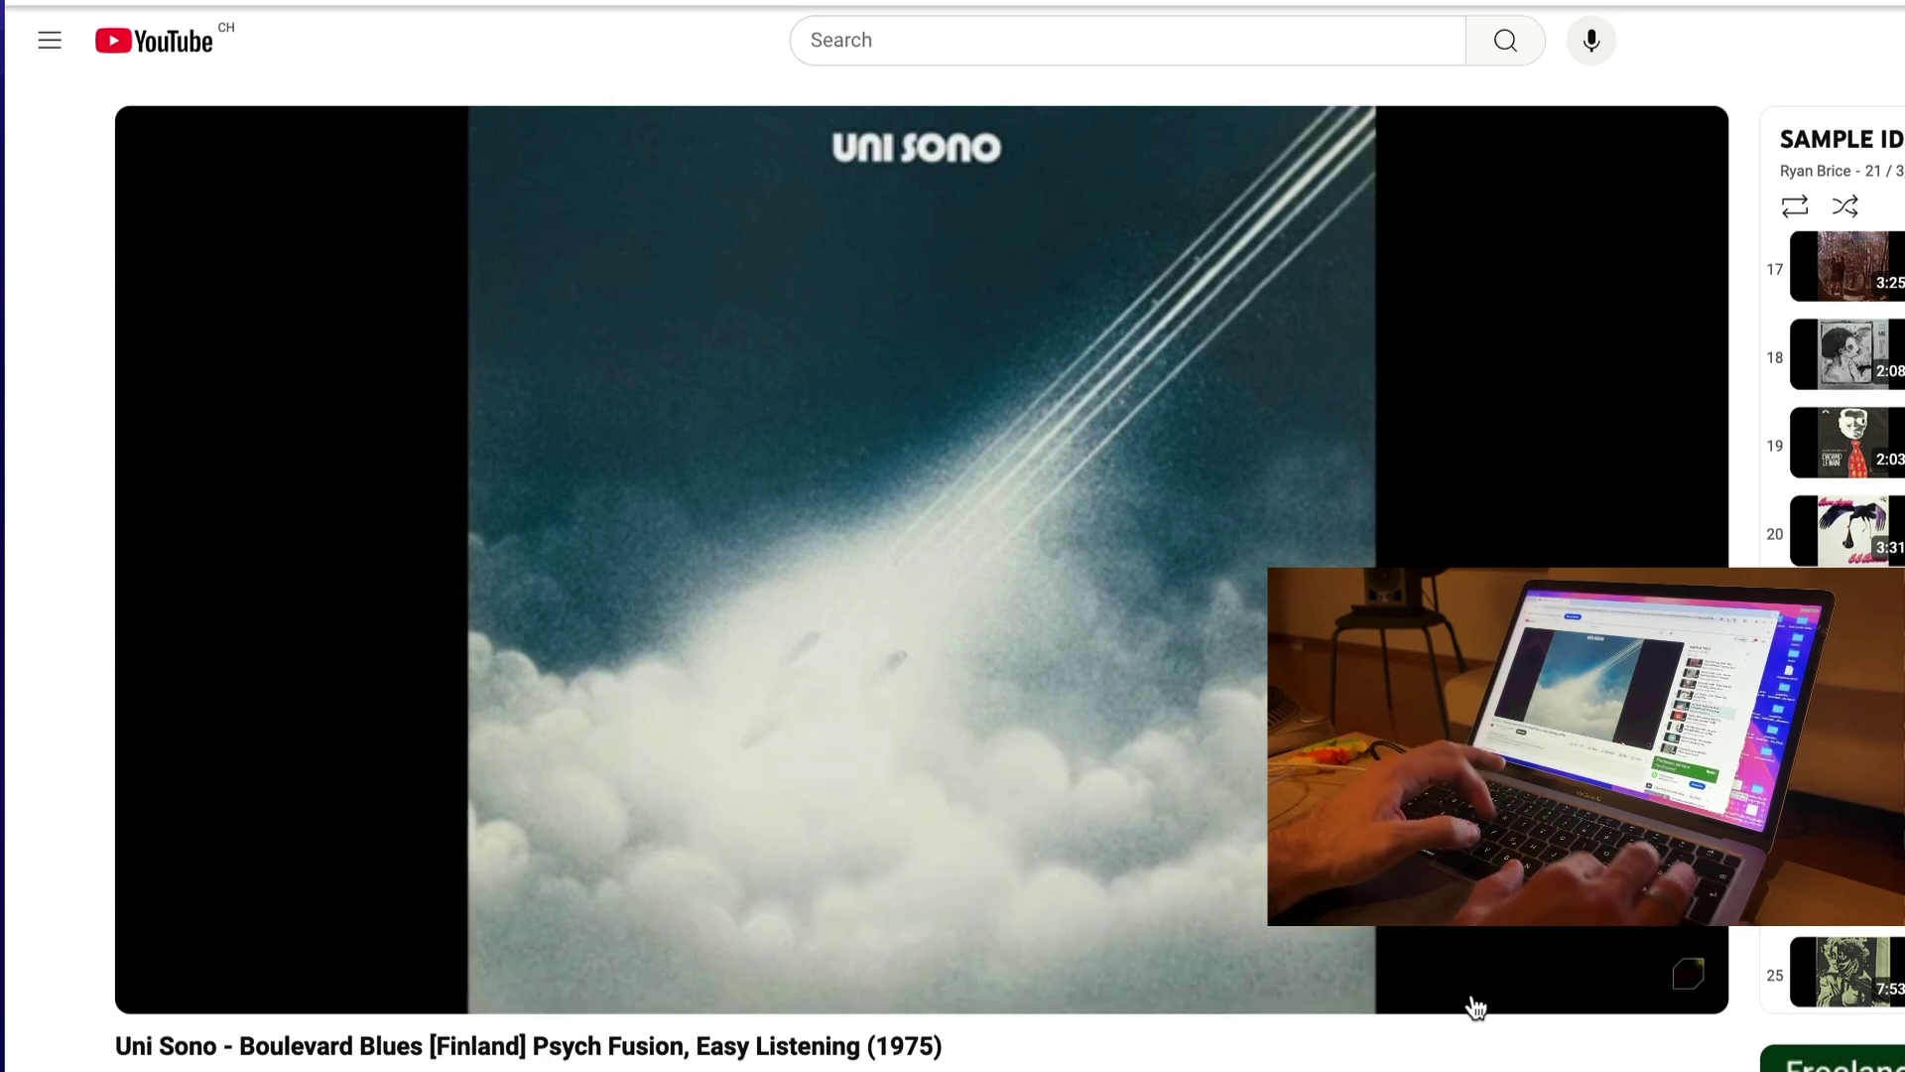
key("space")
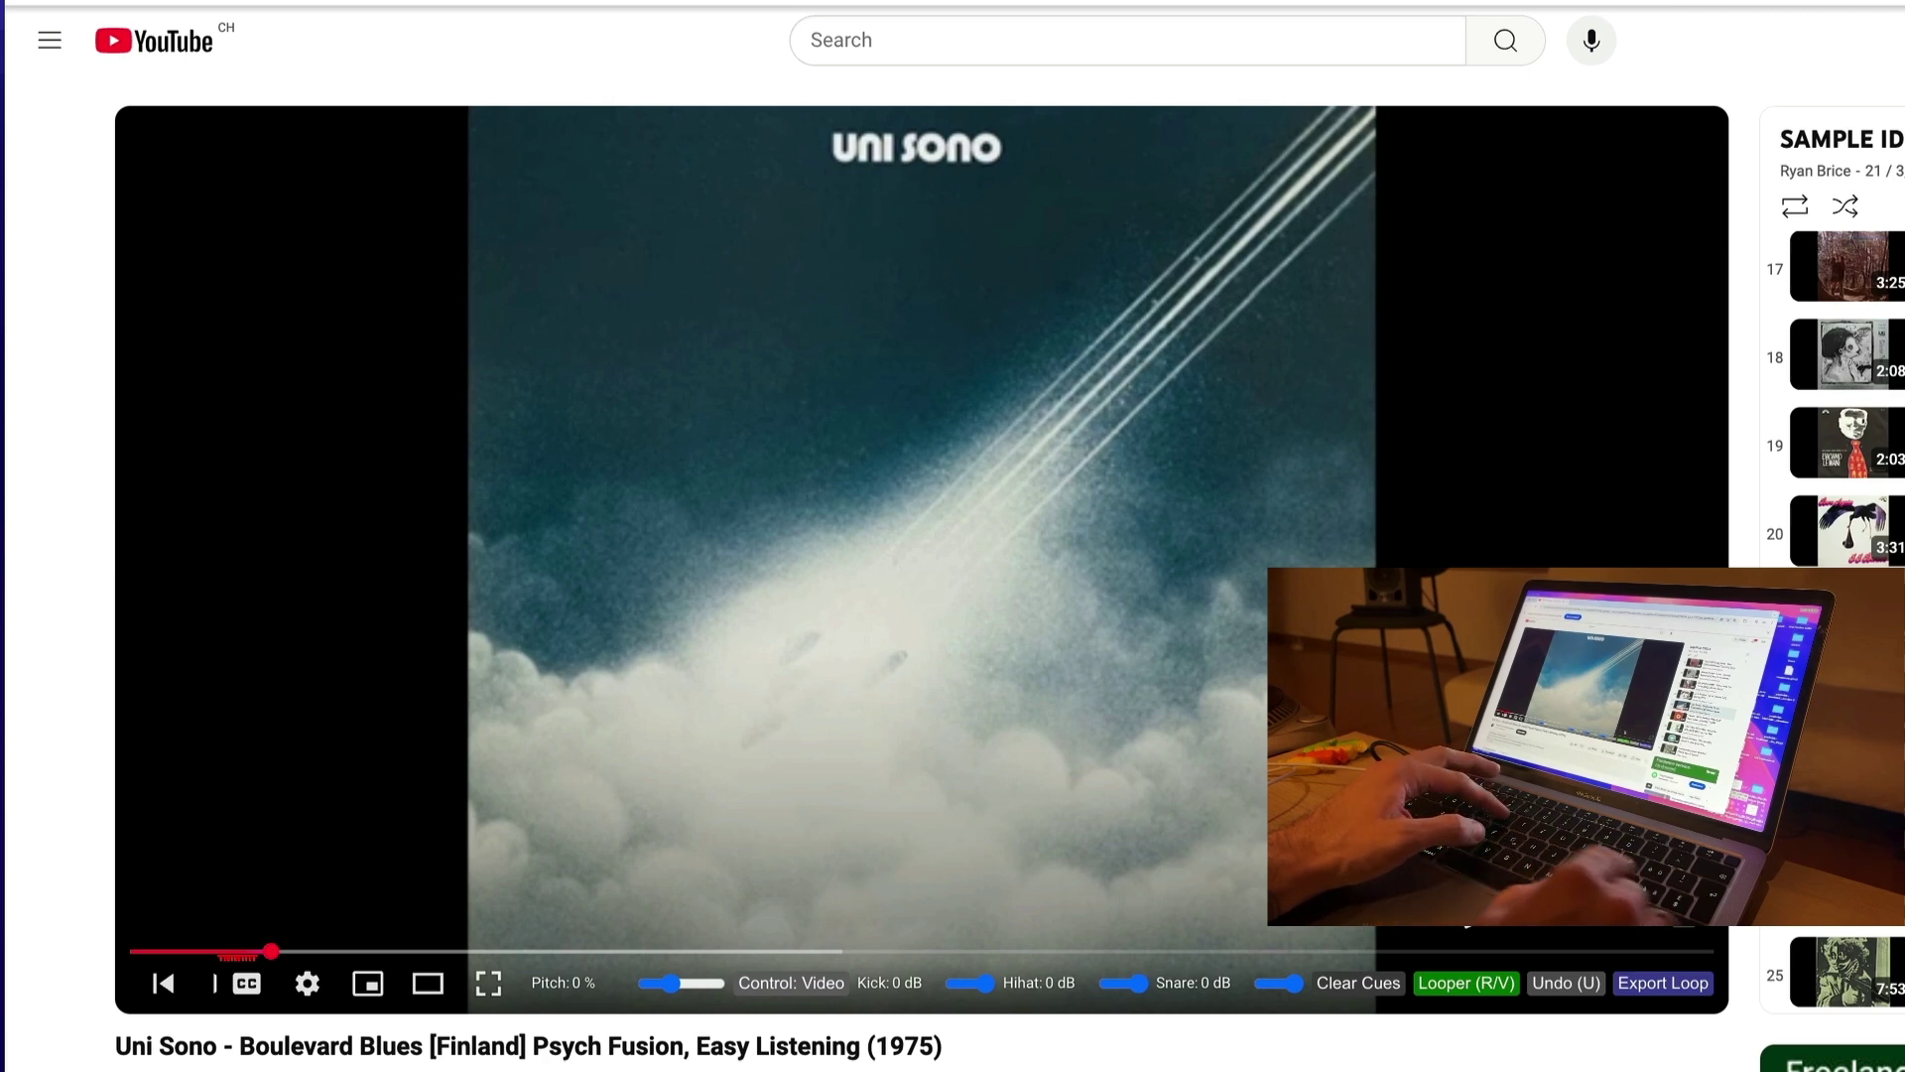
Overdub extra layers onto the running loop and return the Looper to plain playback.
key("r")
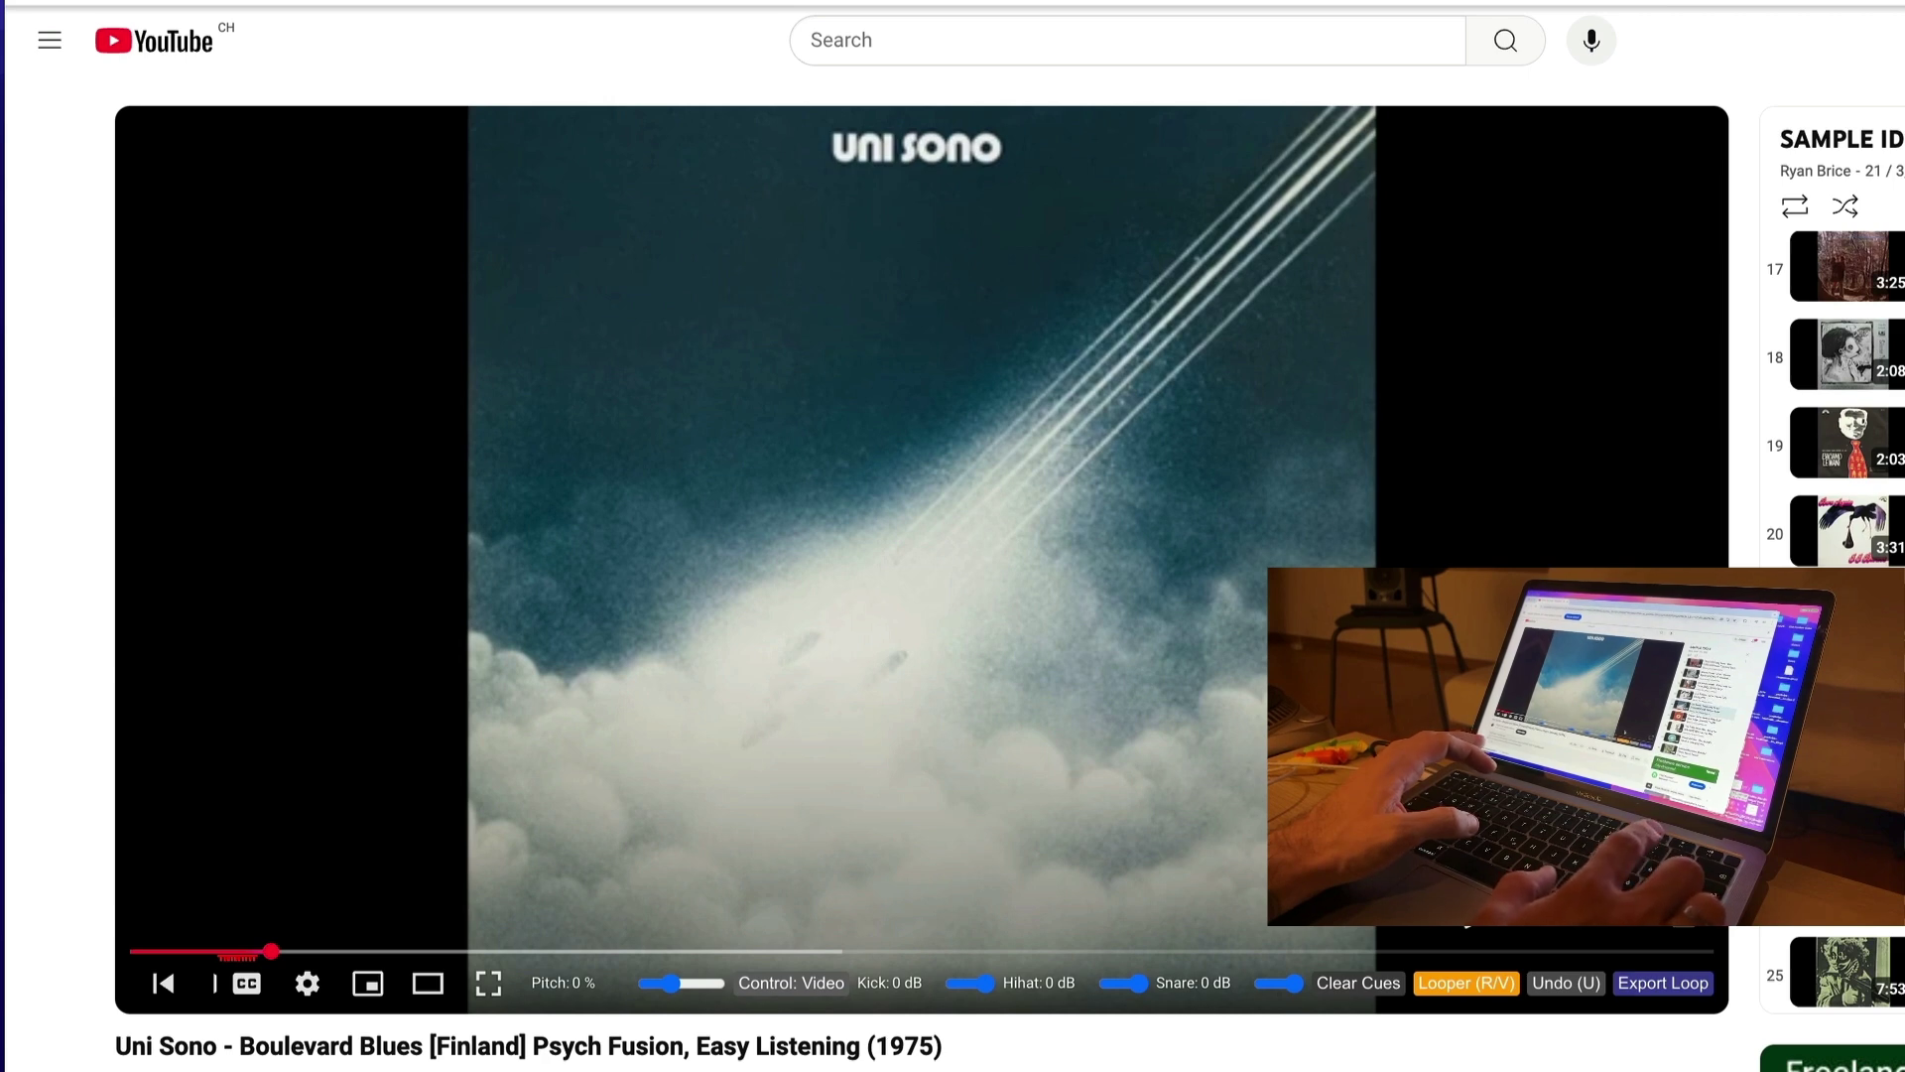
key("r")
key("r")
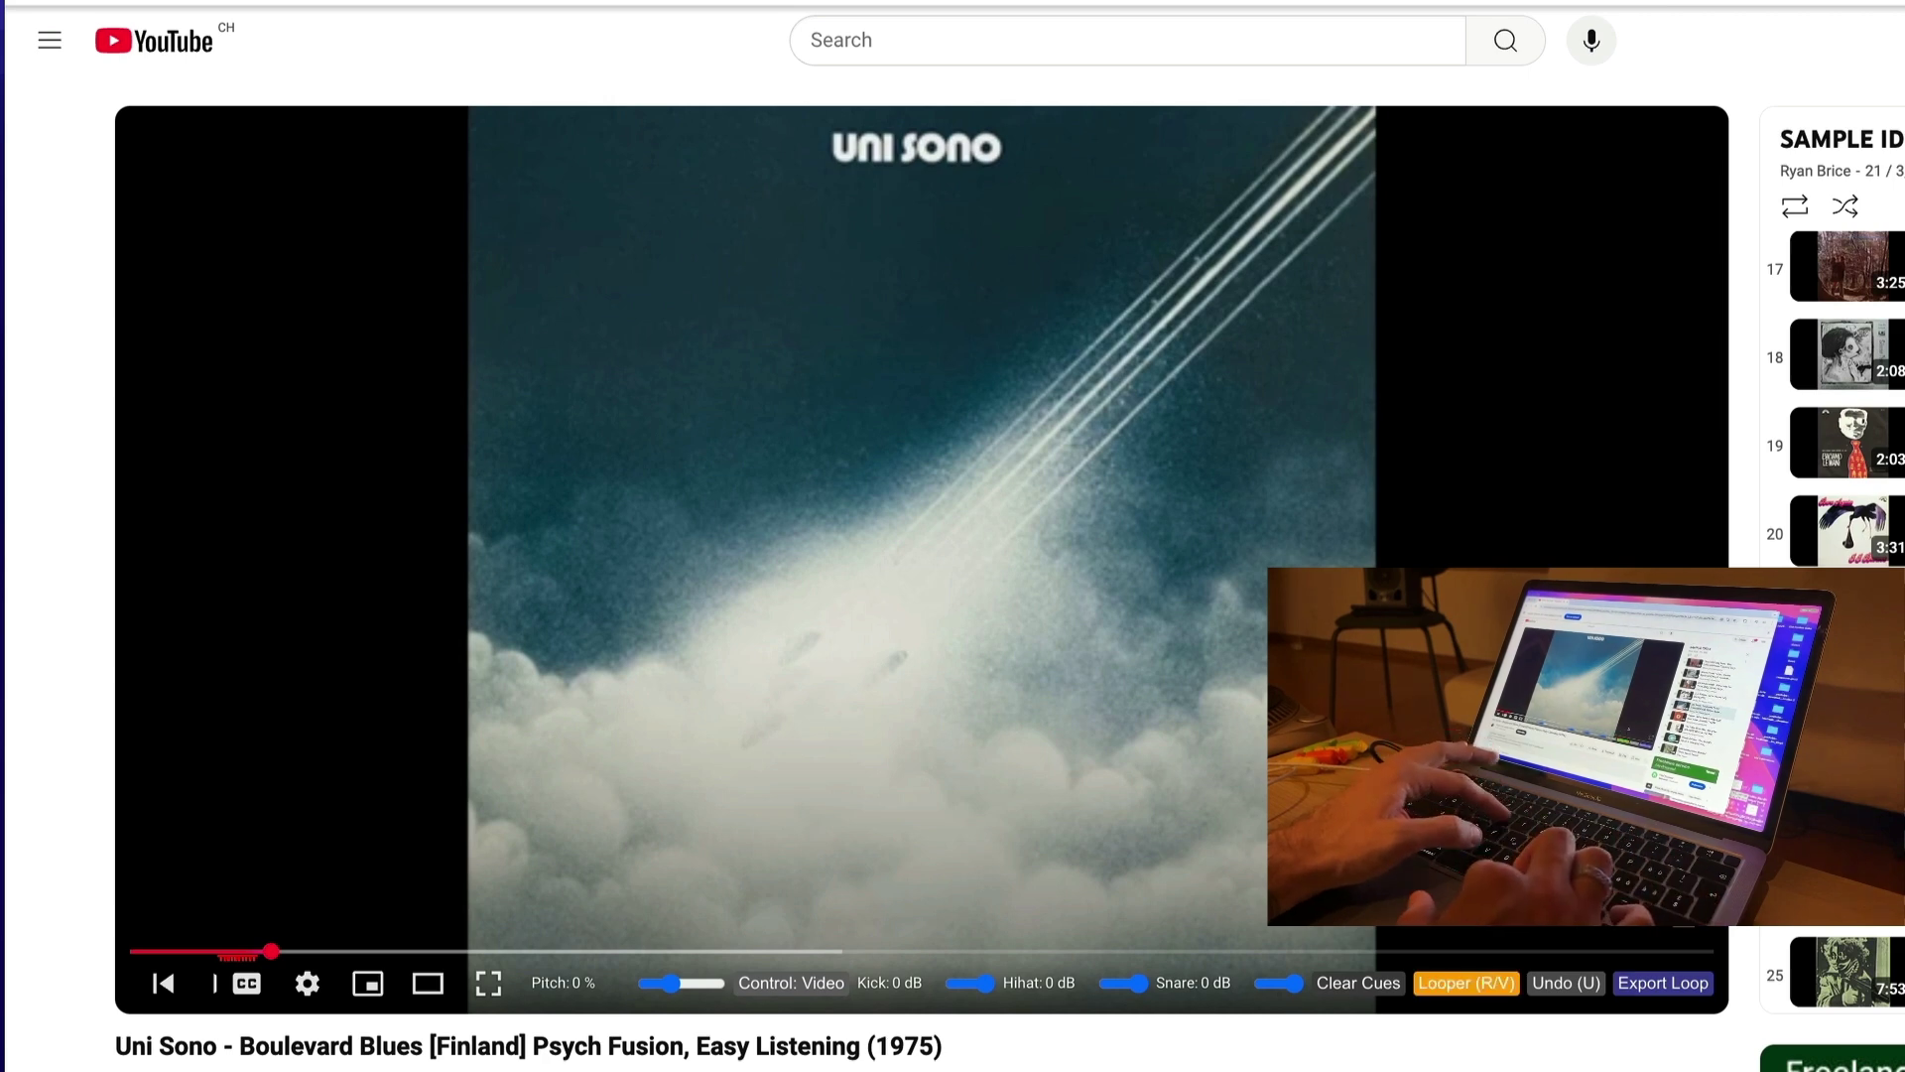
left_click(1461, 998)
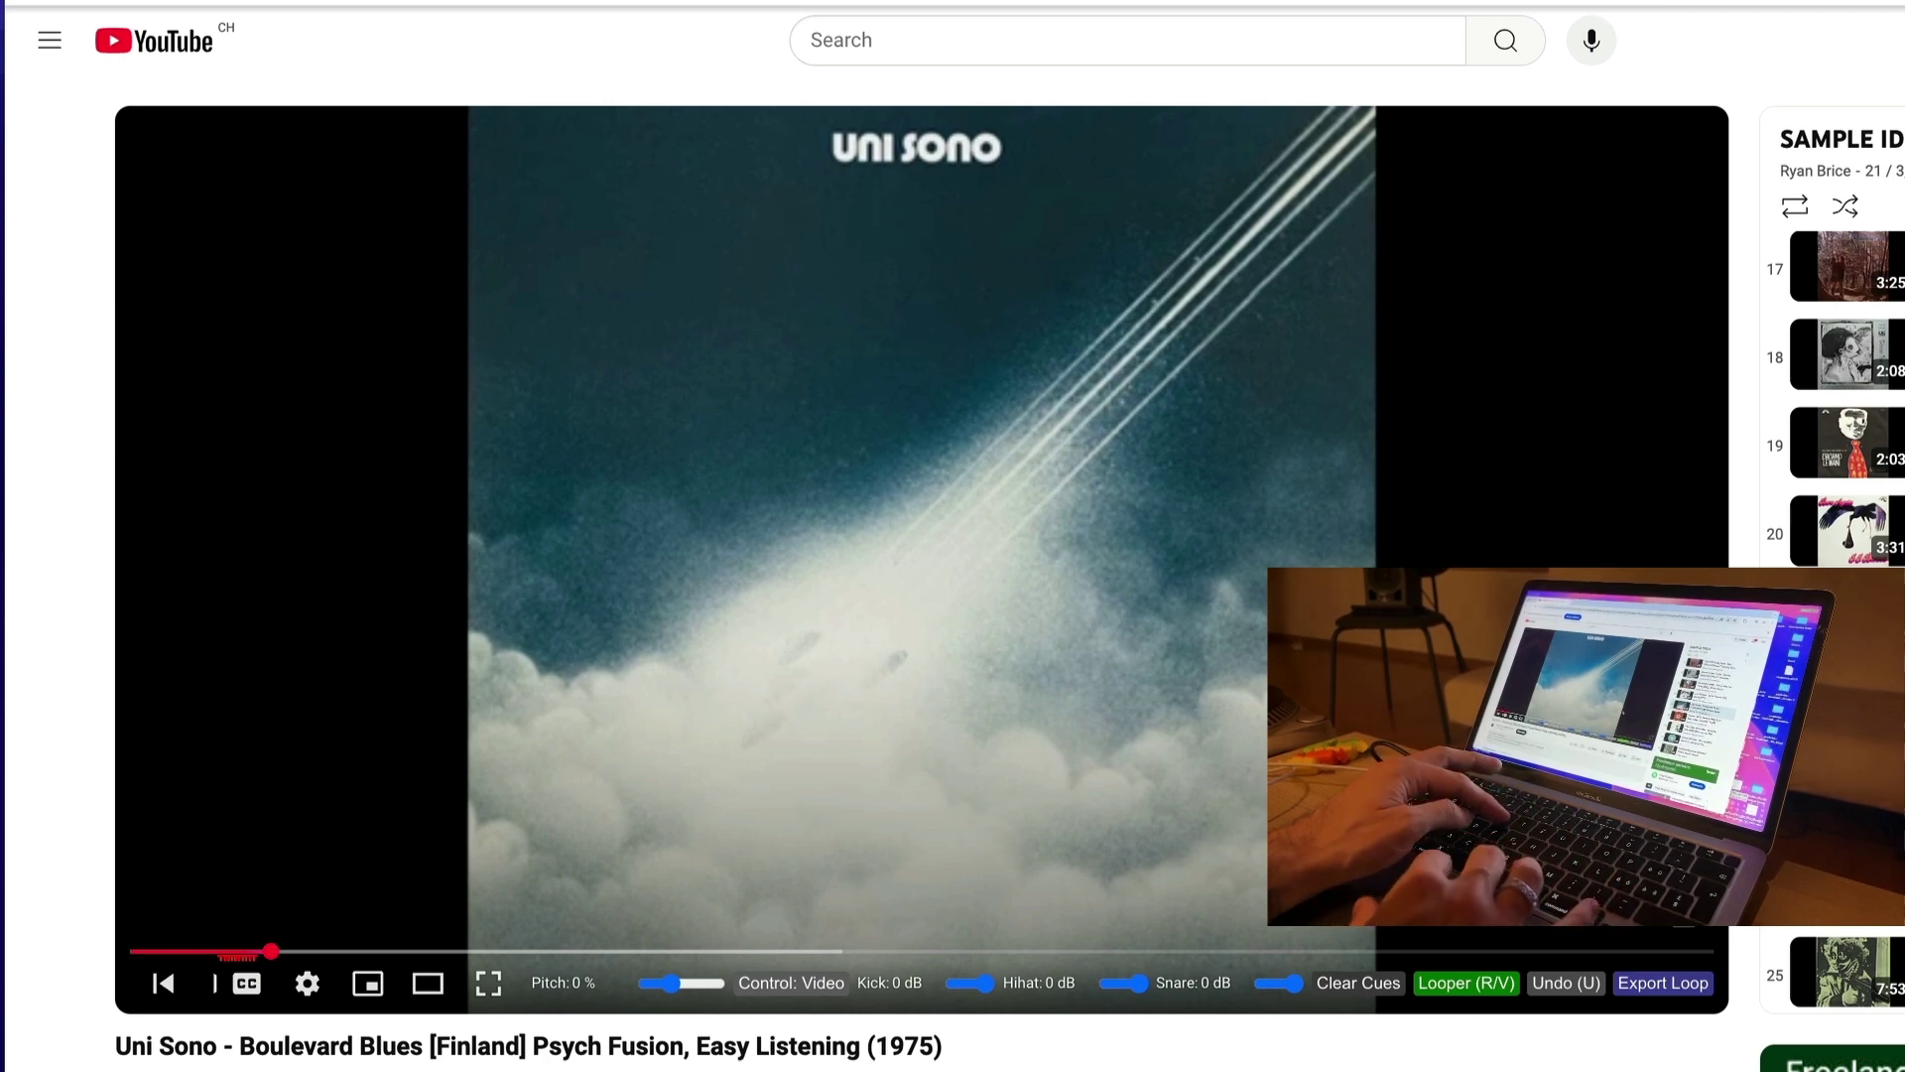
Record a new loop from the cue points, set it playing, and trigger cue 2 over it.
key("r")
key("r")
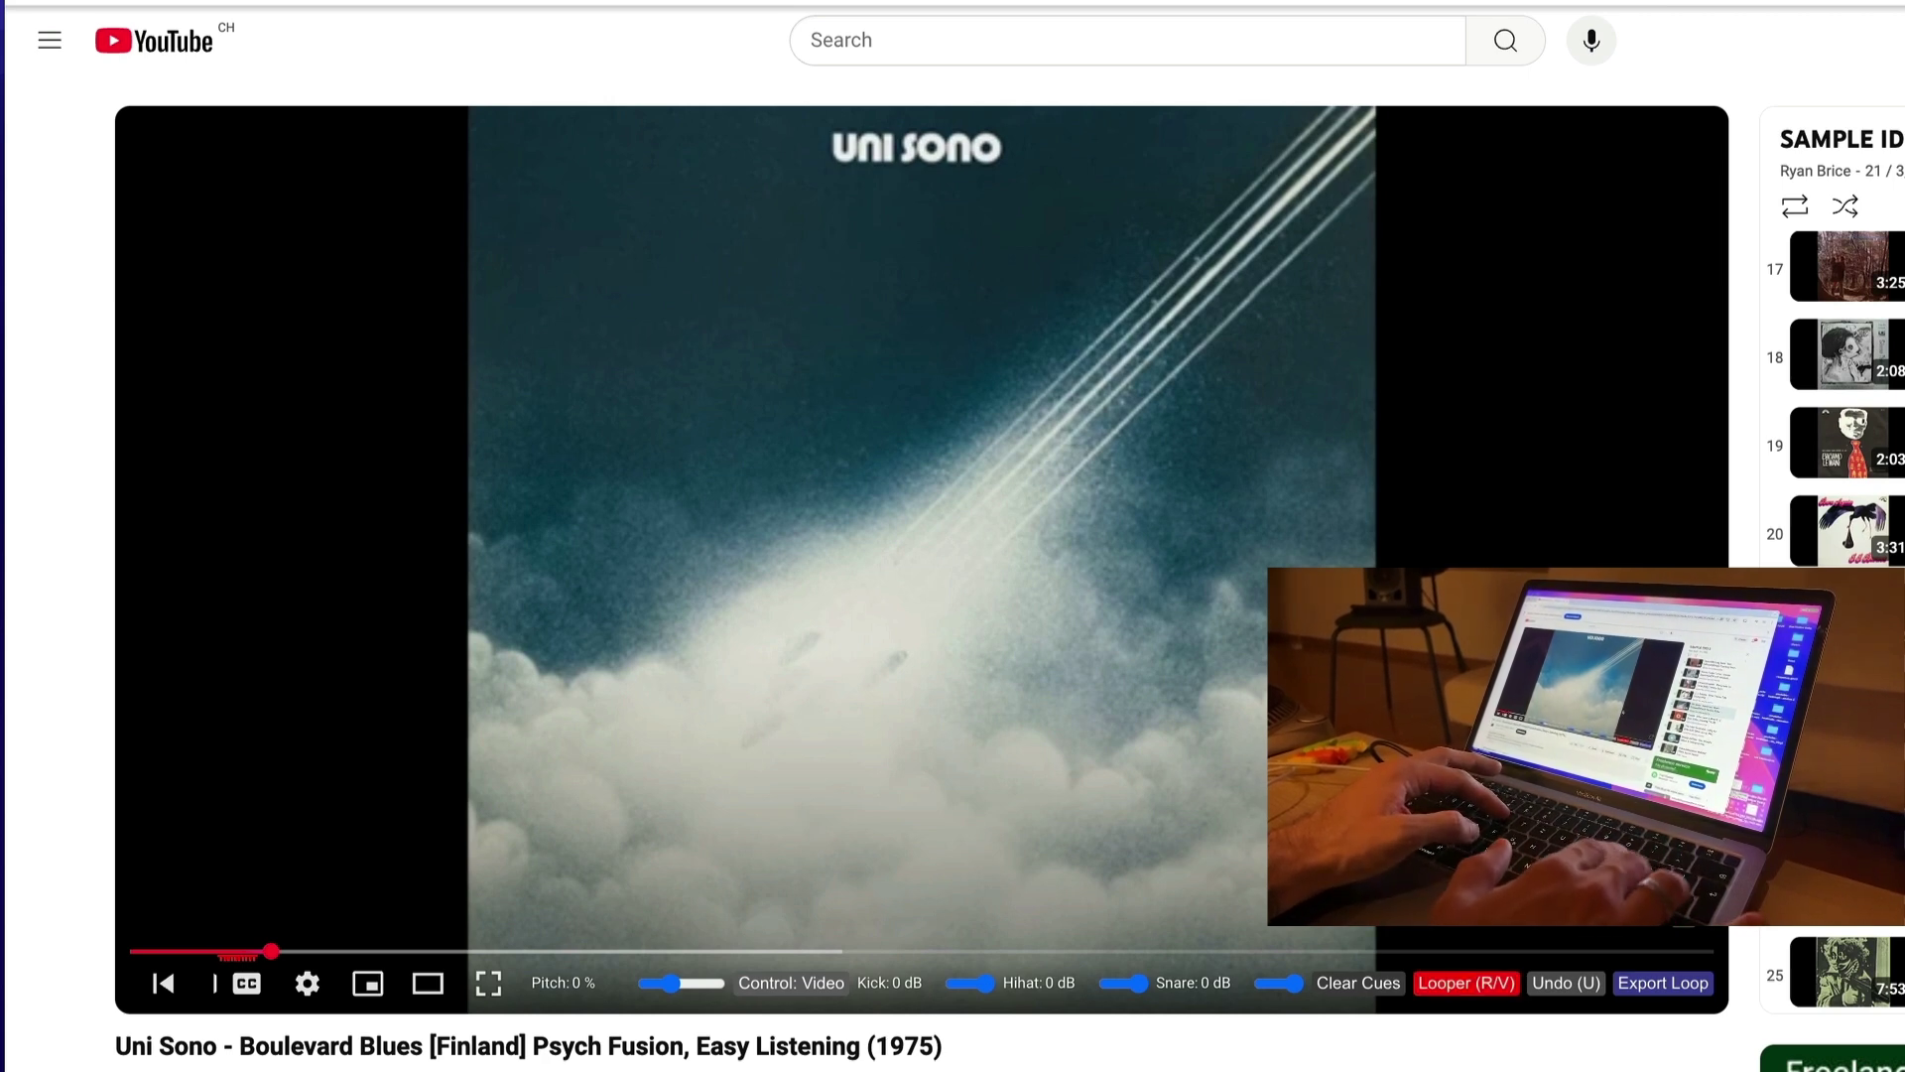
key("r")
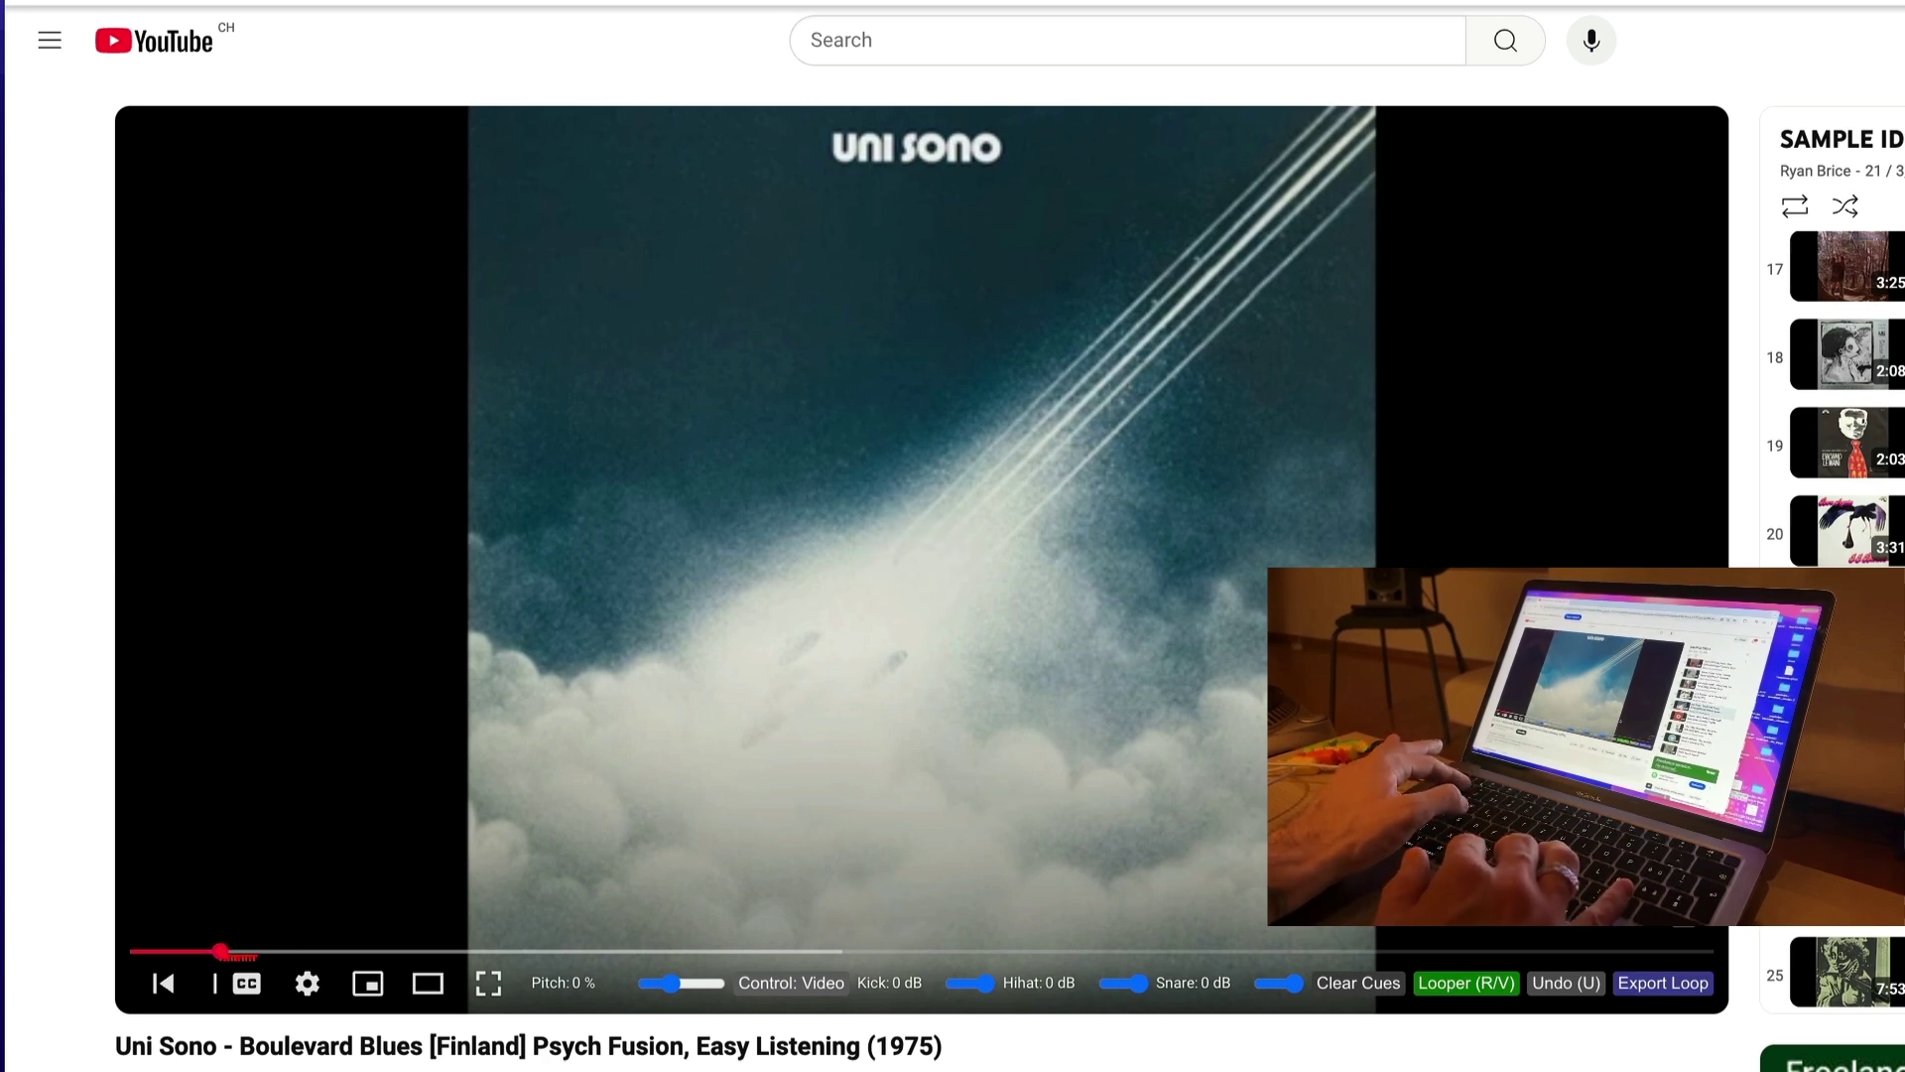
key("2")
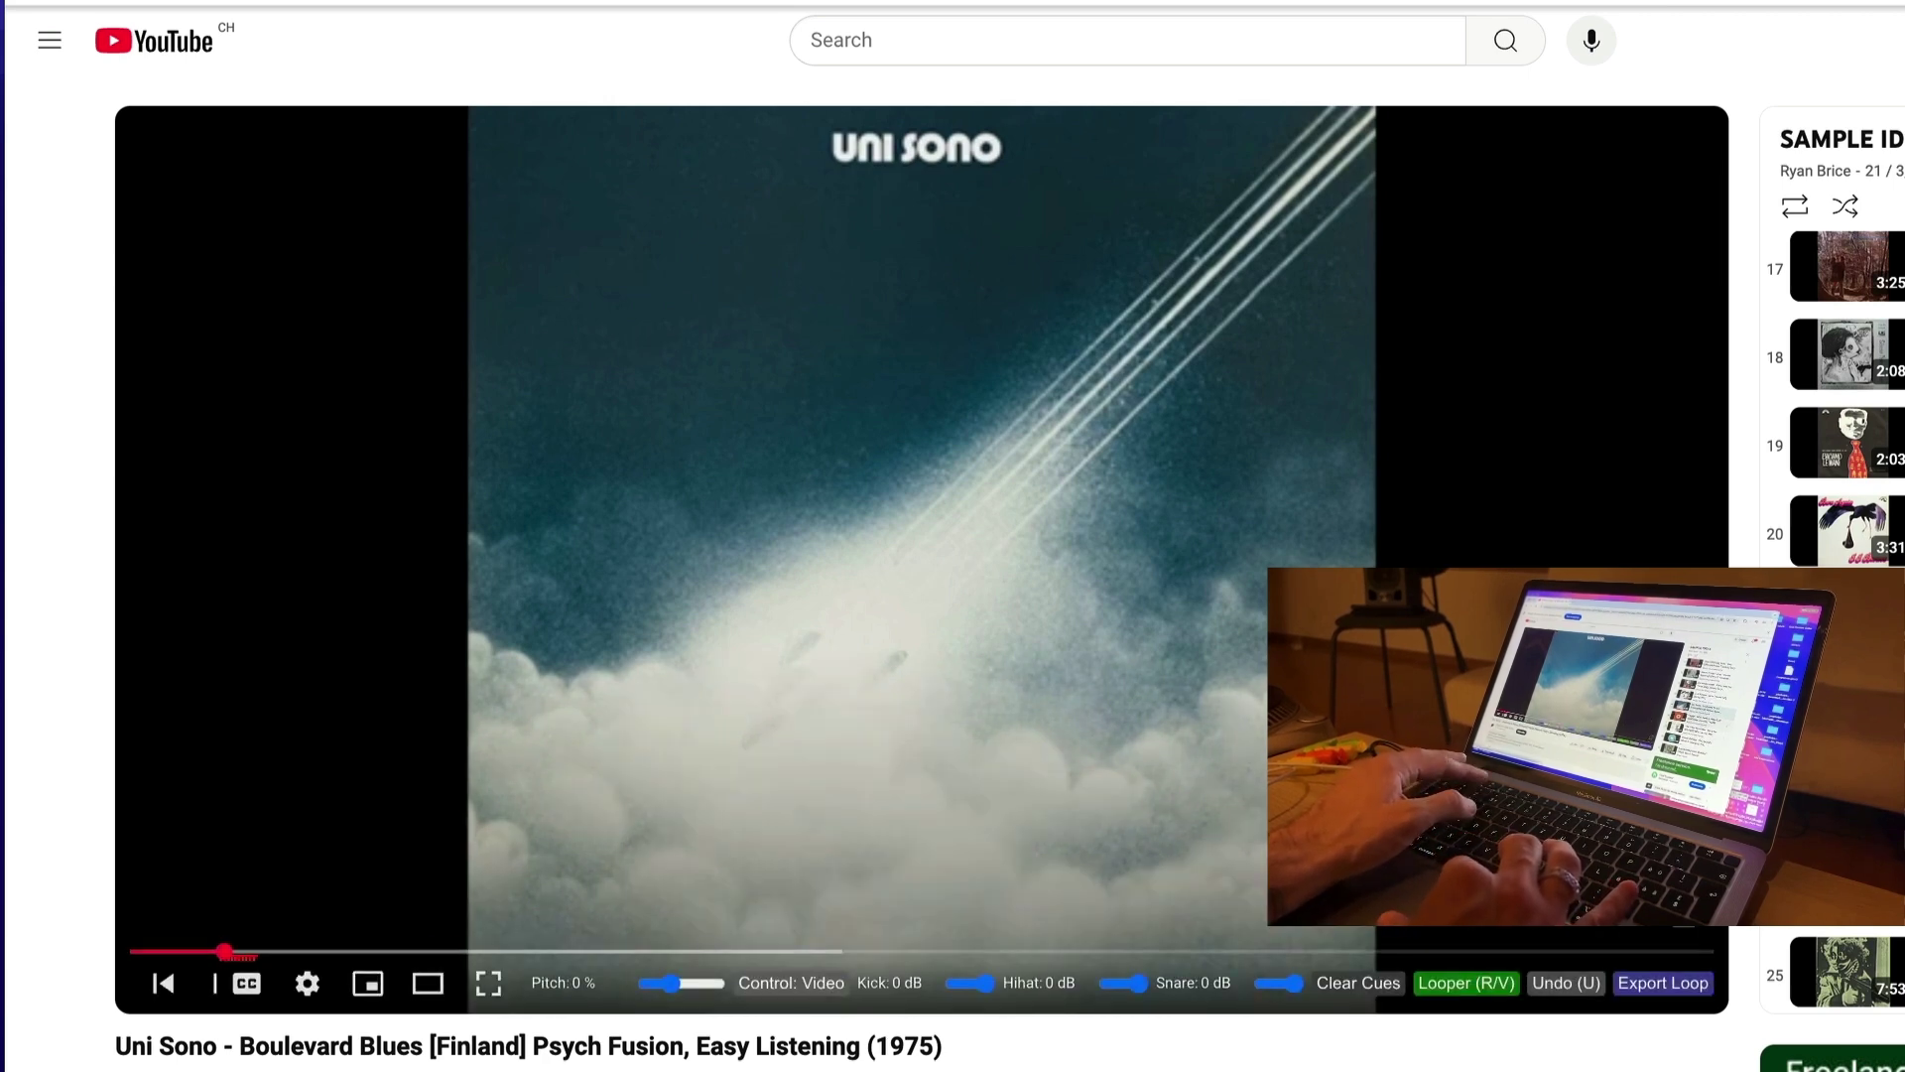
Switch to the next playlist video, Panda - What Does It Mean, and toggle its playback.
key("shift+n")
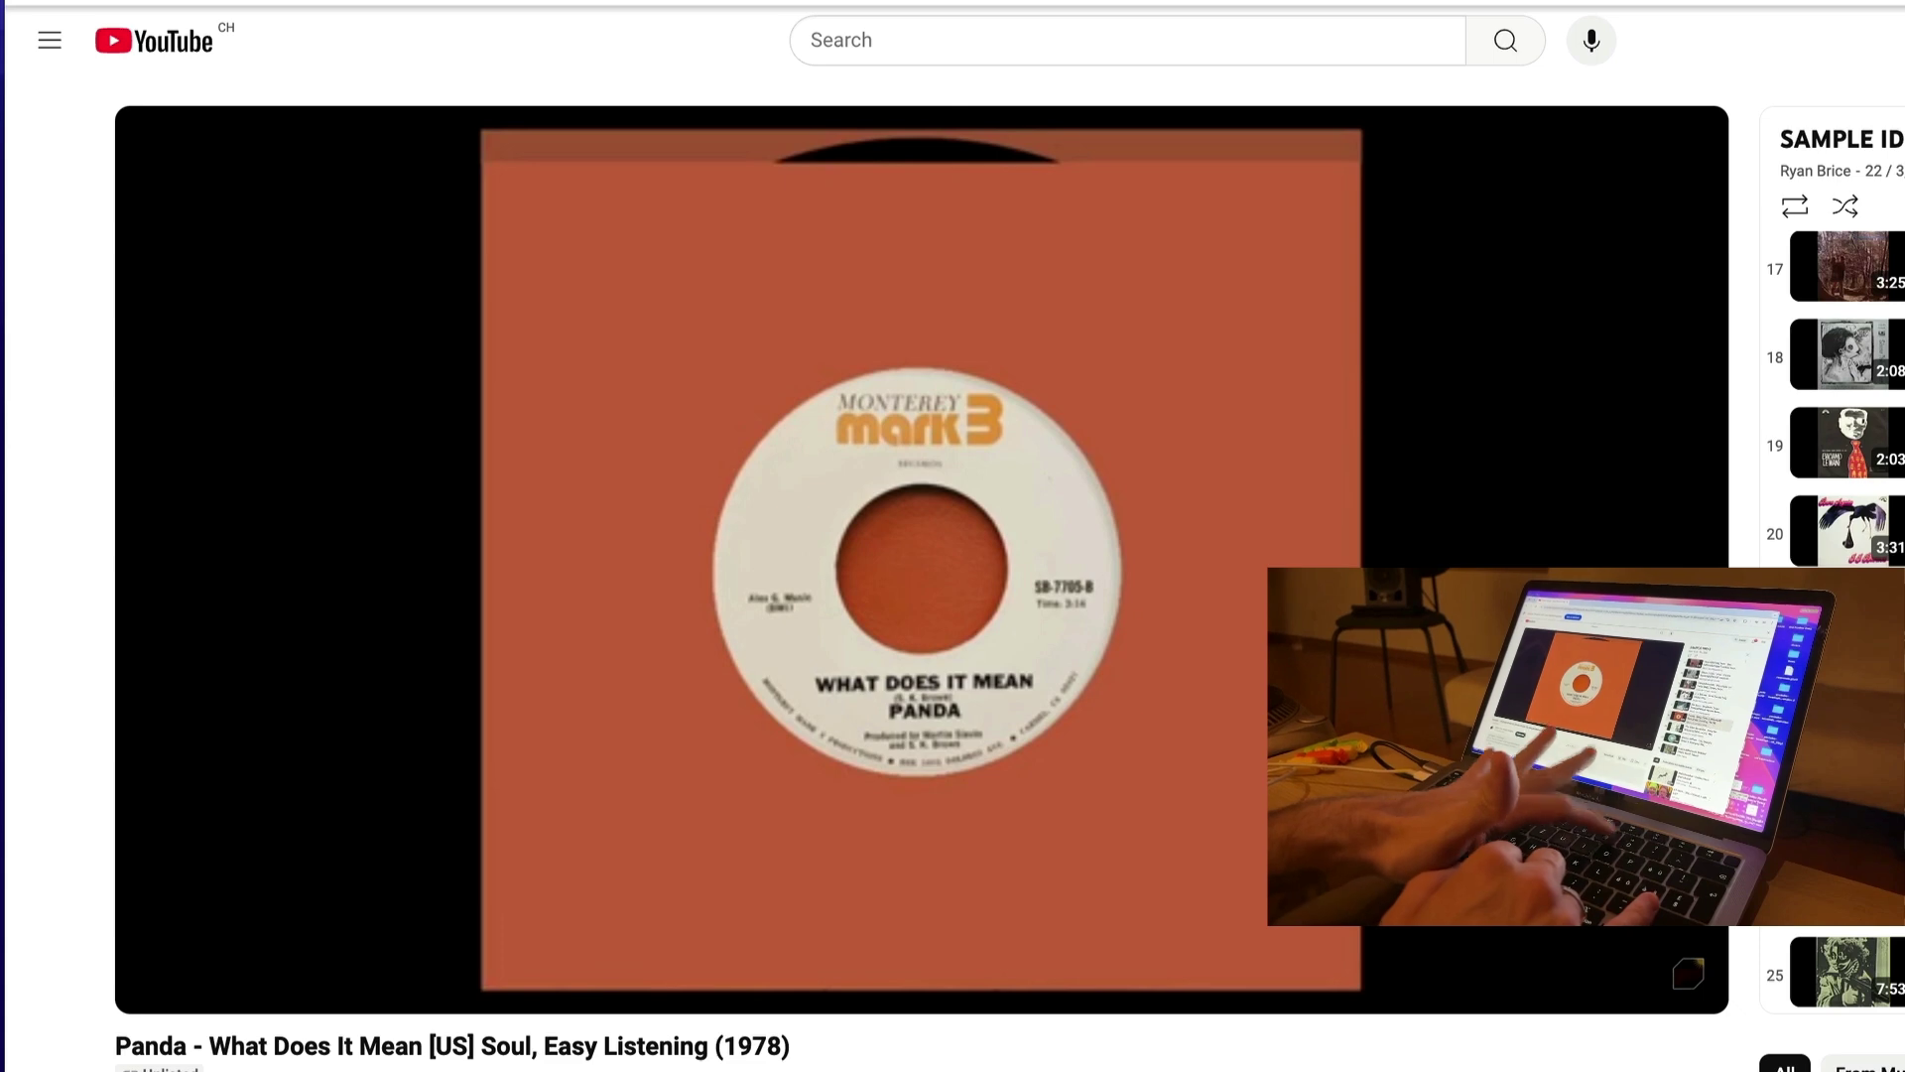
key("space")
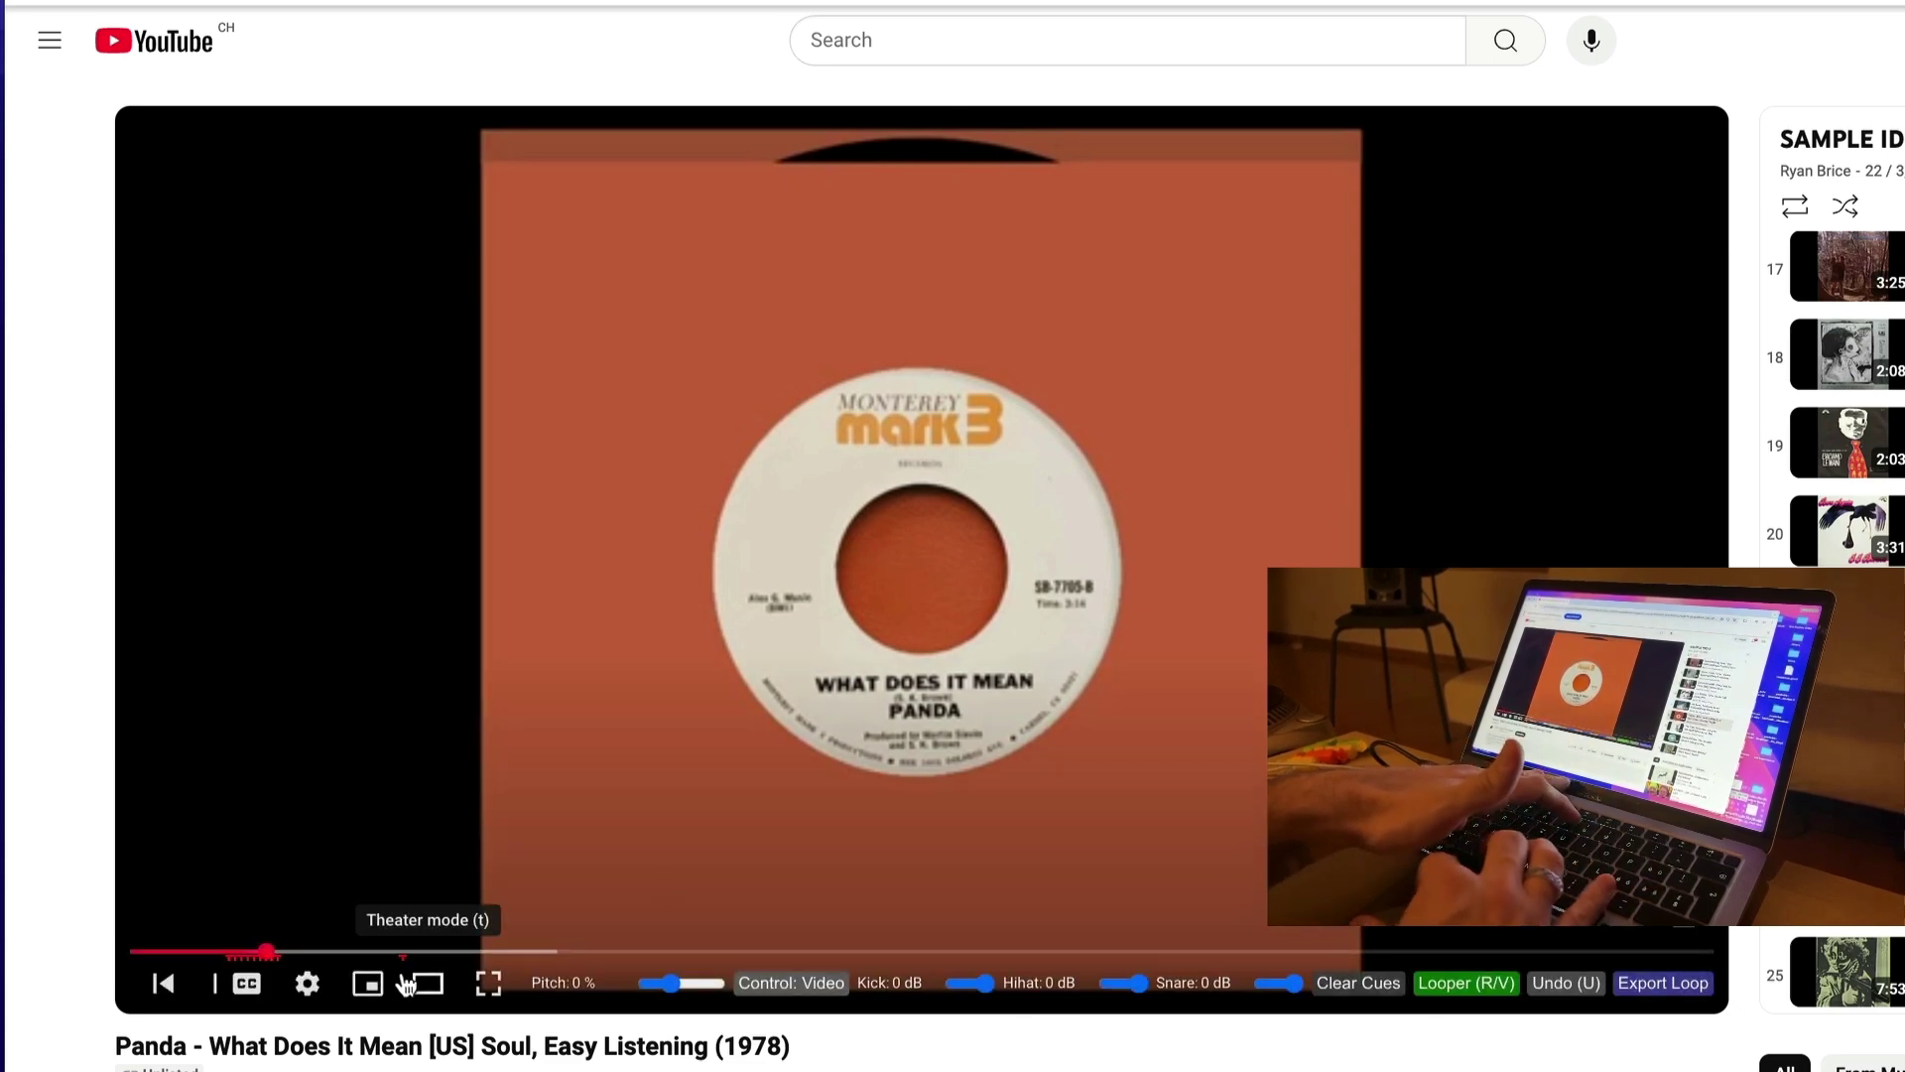
Move a cue marker from the early cluster to a later point on the Panda video's timeline, and shift it back slightly.
left_click_drag(264, 953, 254, 978)
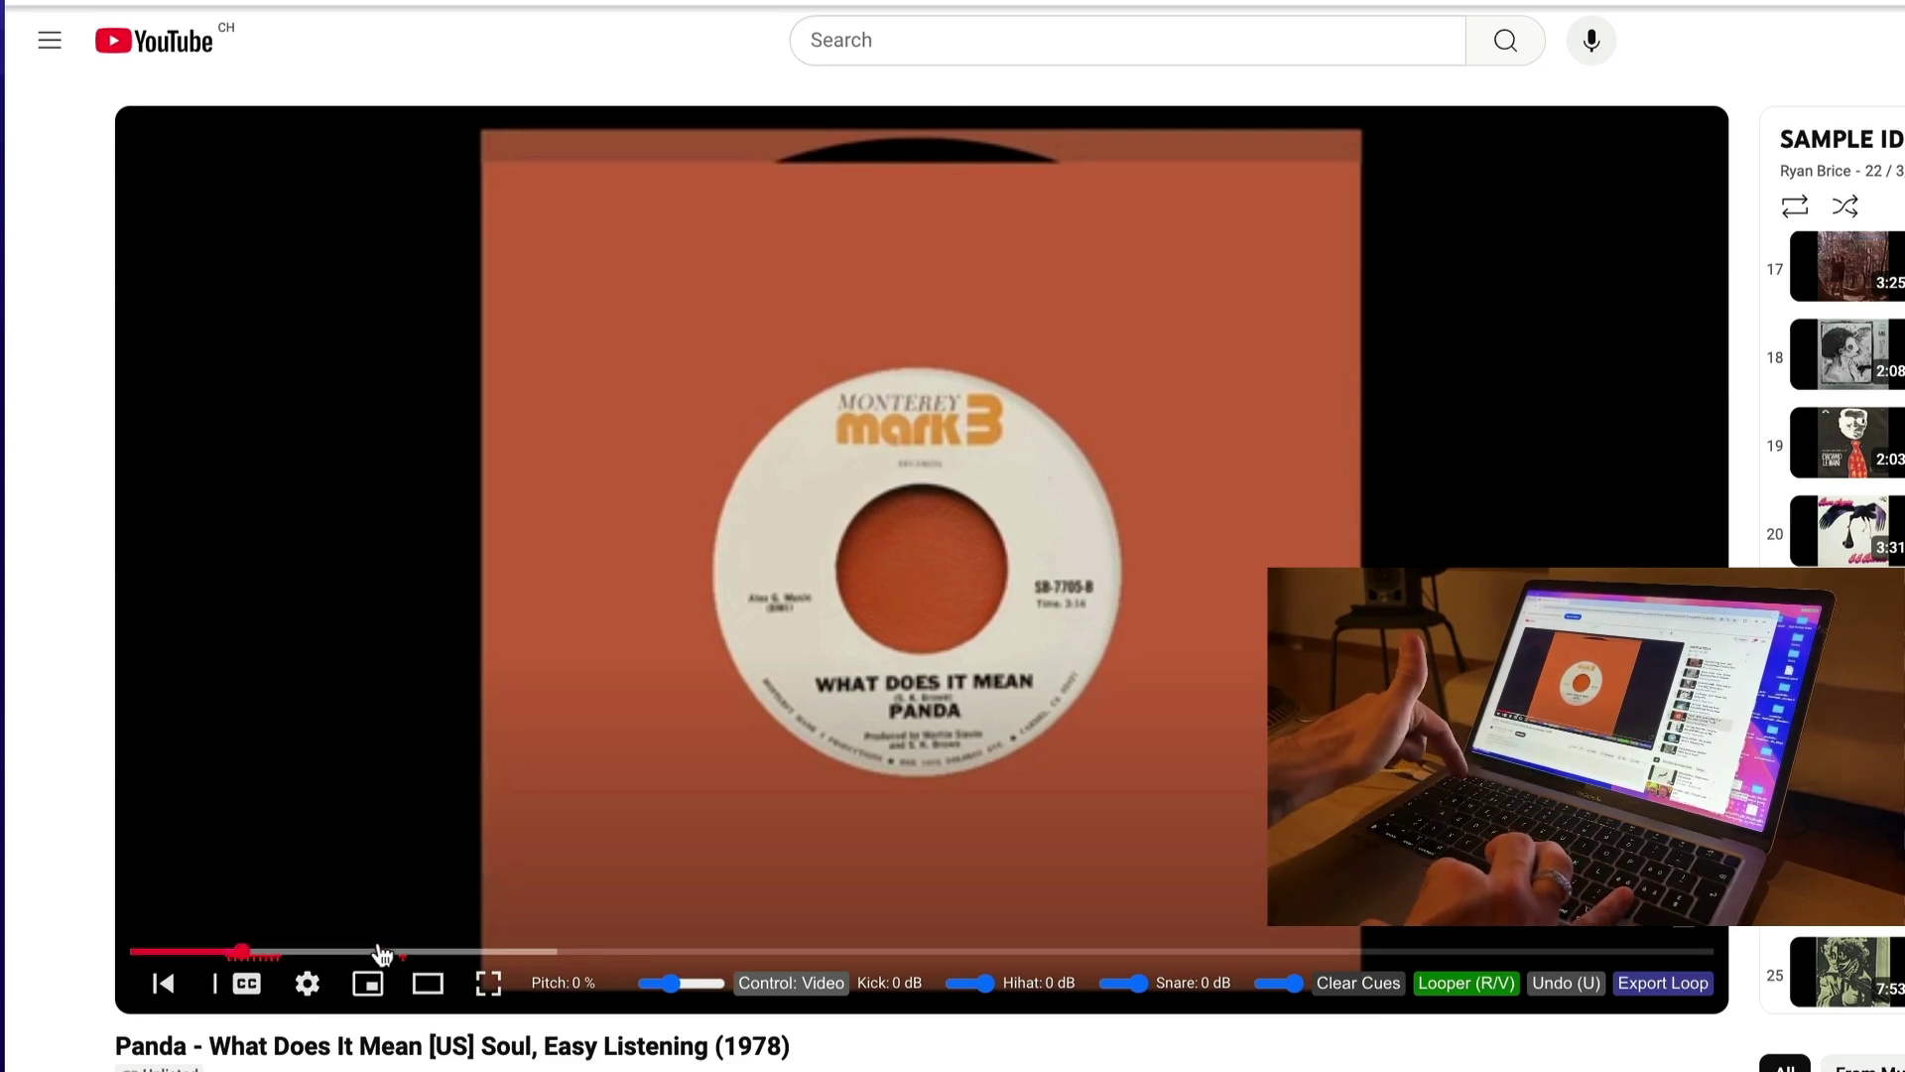
left_click_drag(431, 959, 445, 960)
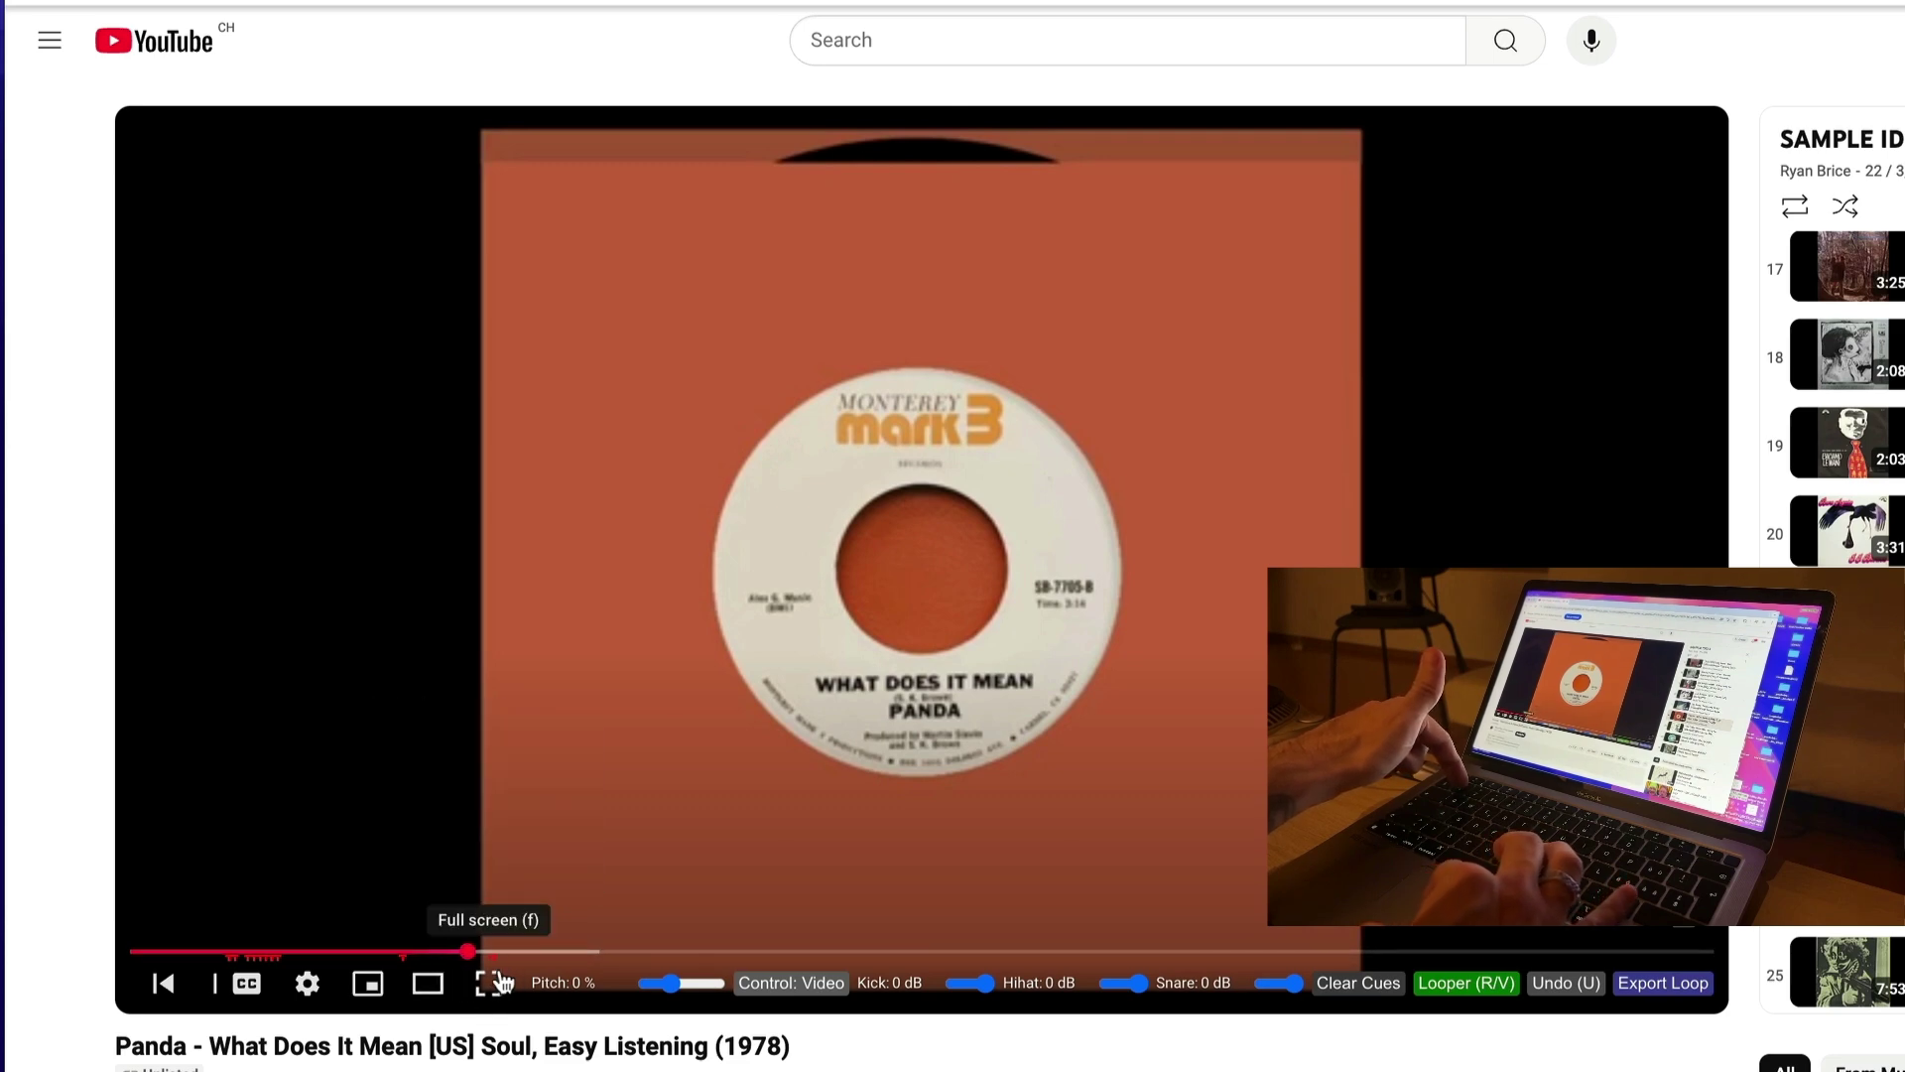
left_click(579, 961)
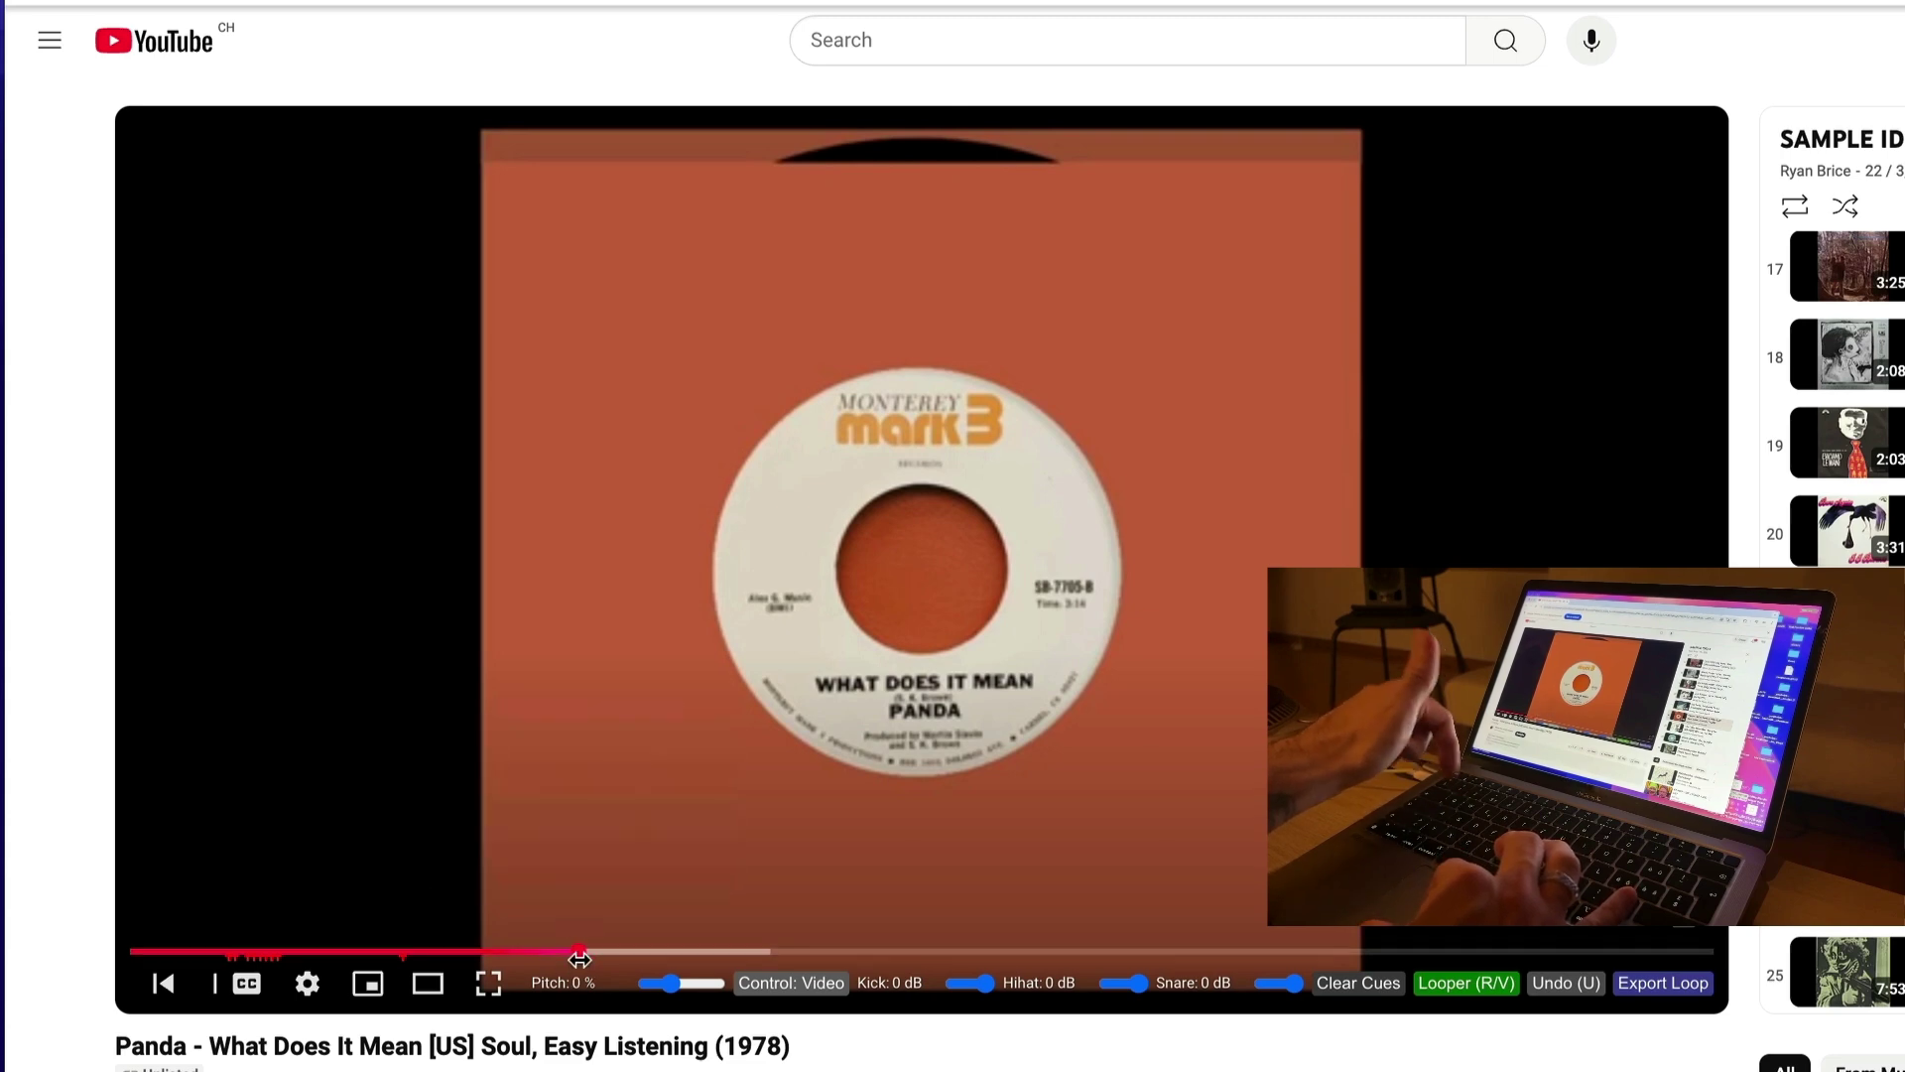
left_click_drag(575, 958, 515, 958)
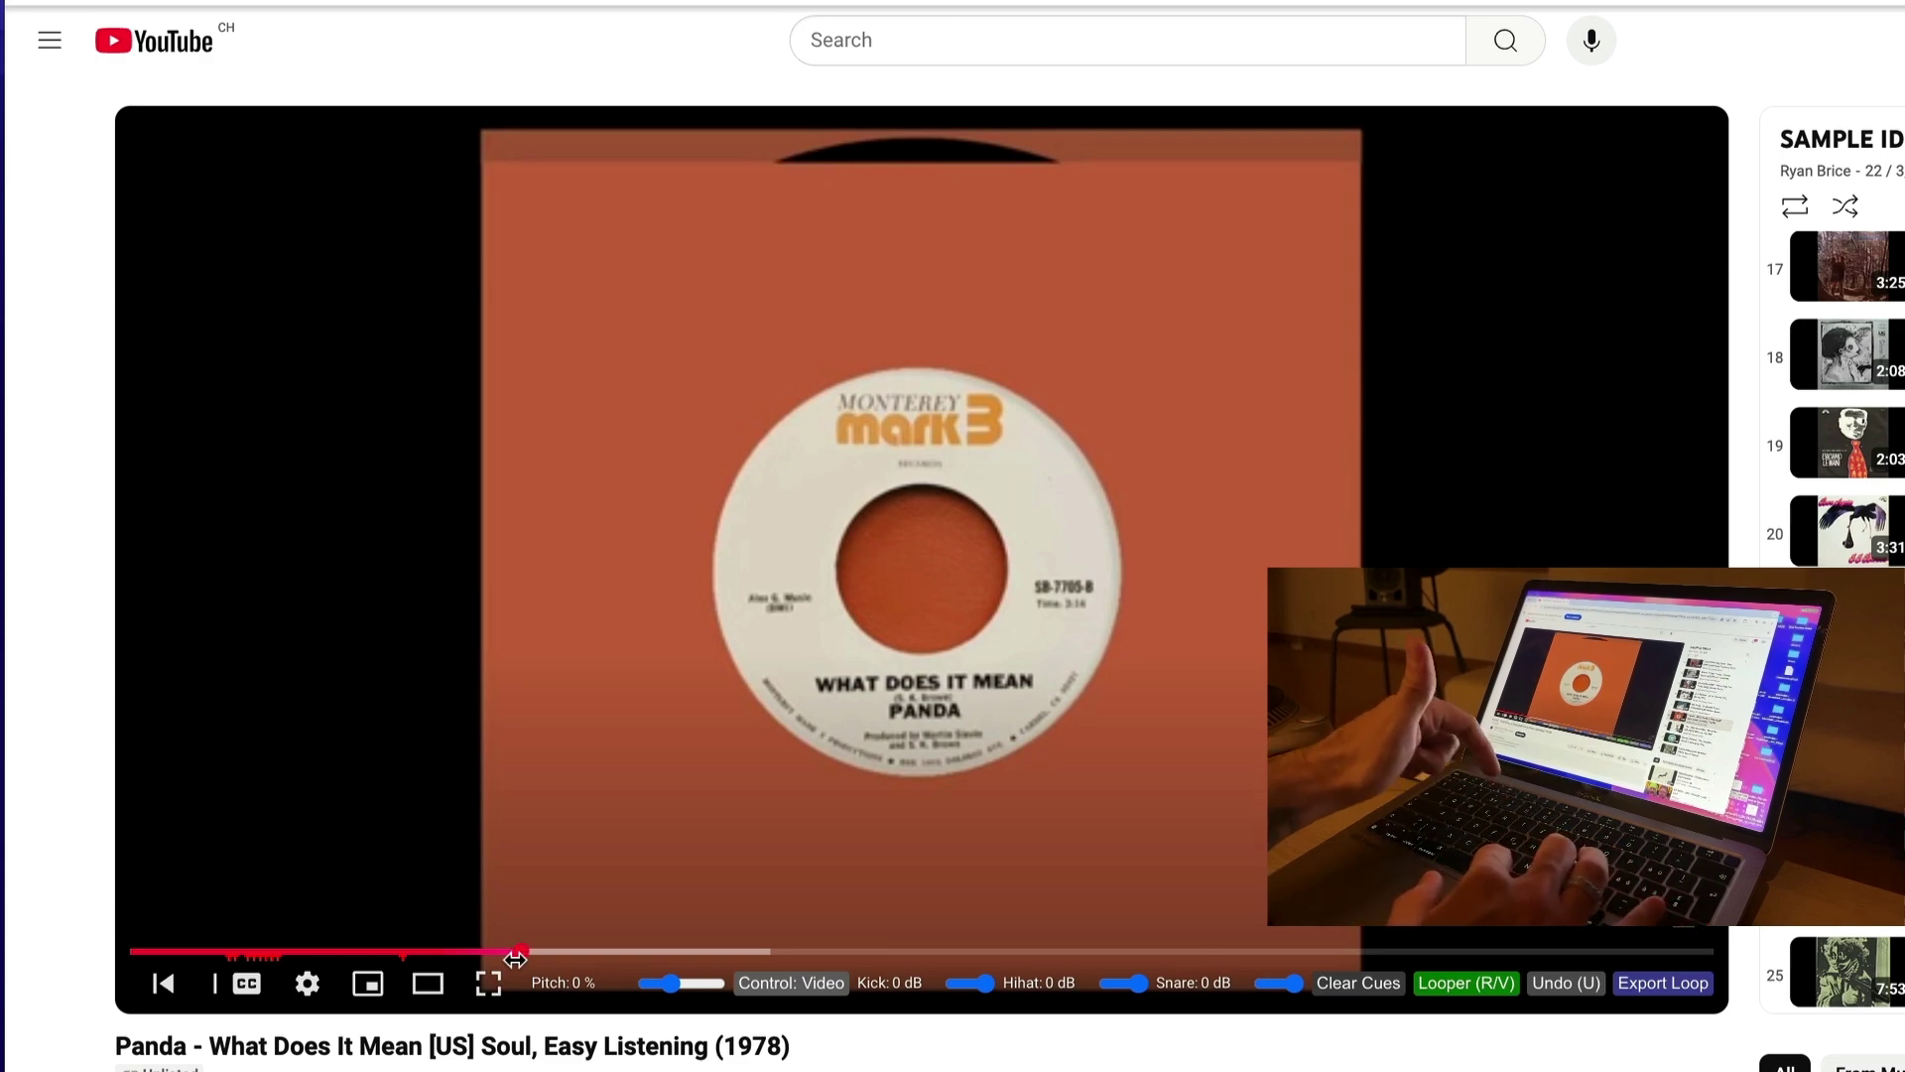
Restart the video, trigger cue 1 while recording a video loop, and play the loop in the floating preview.
key("space")
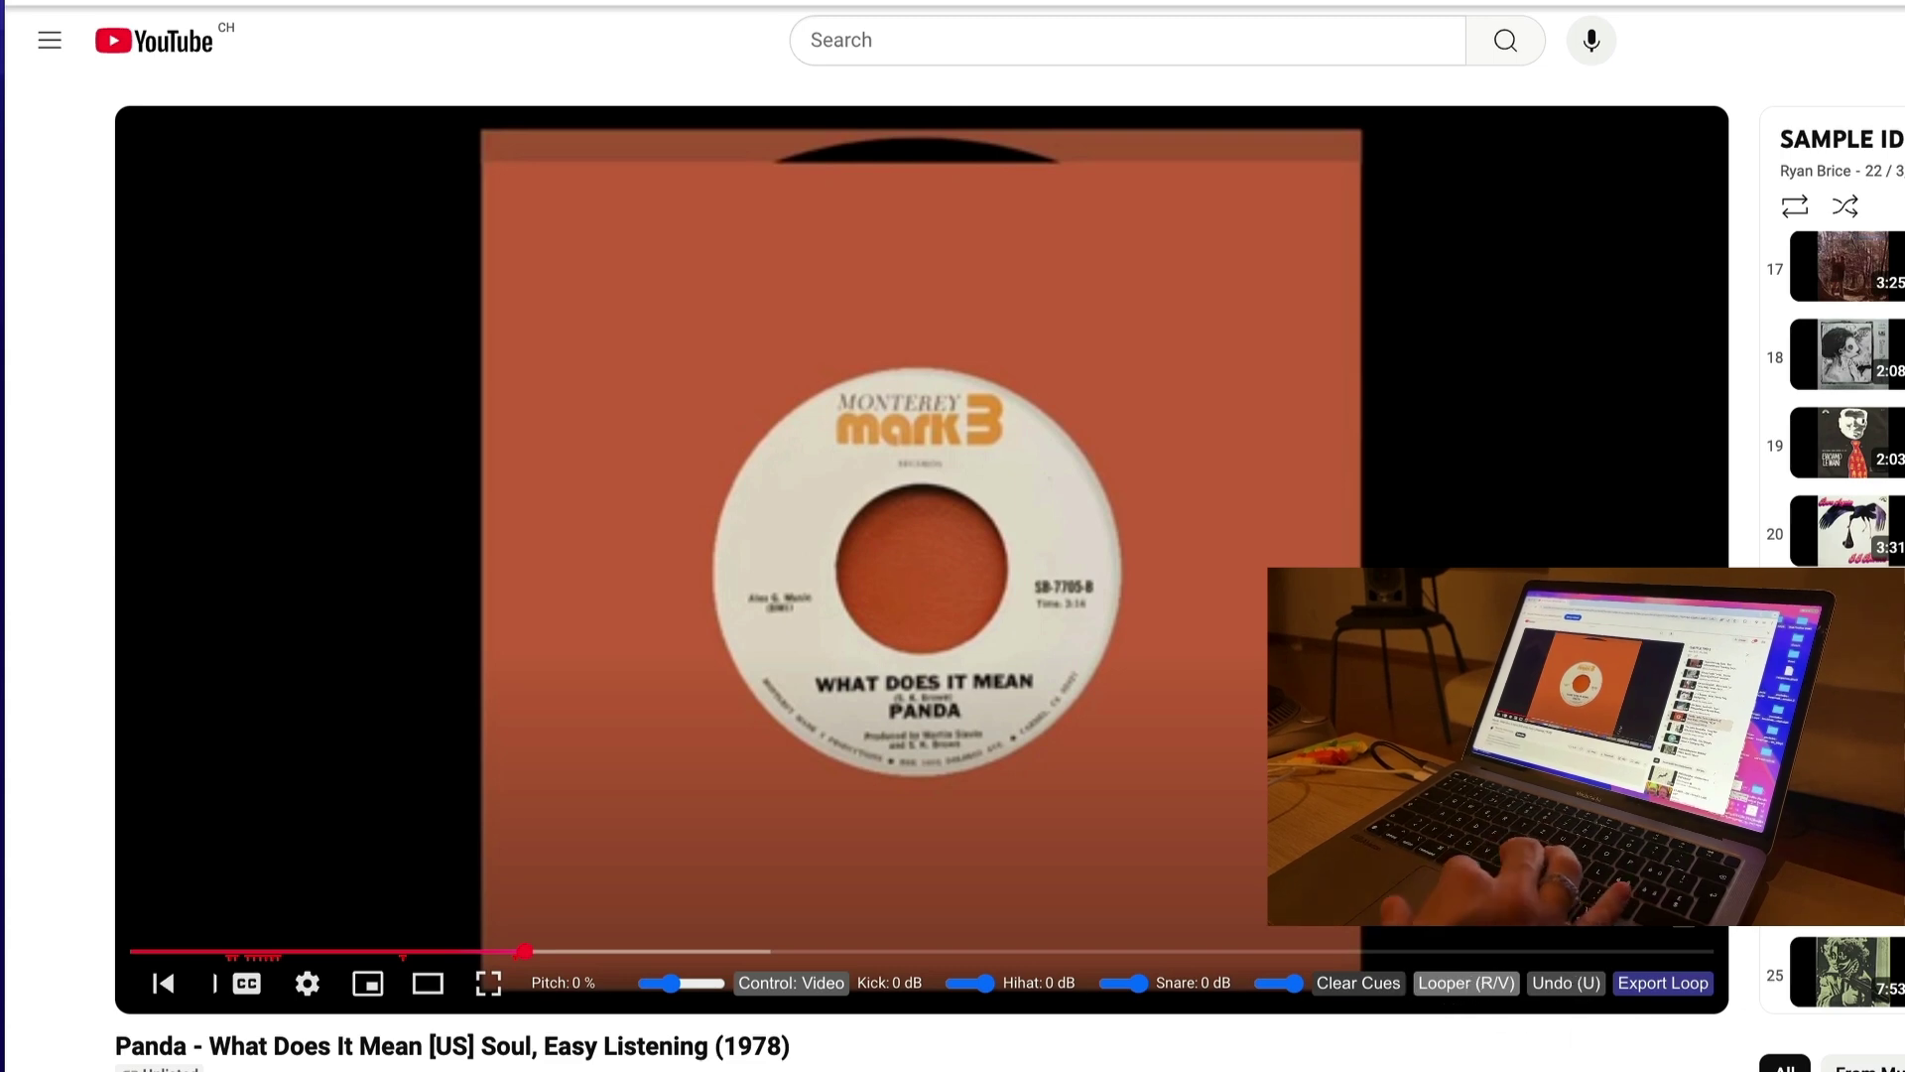
key("space")
key("space")
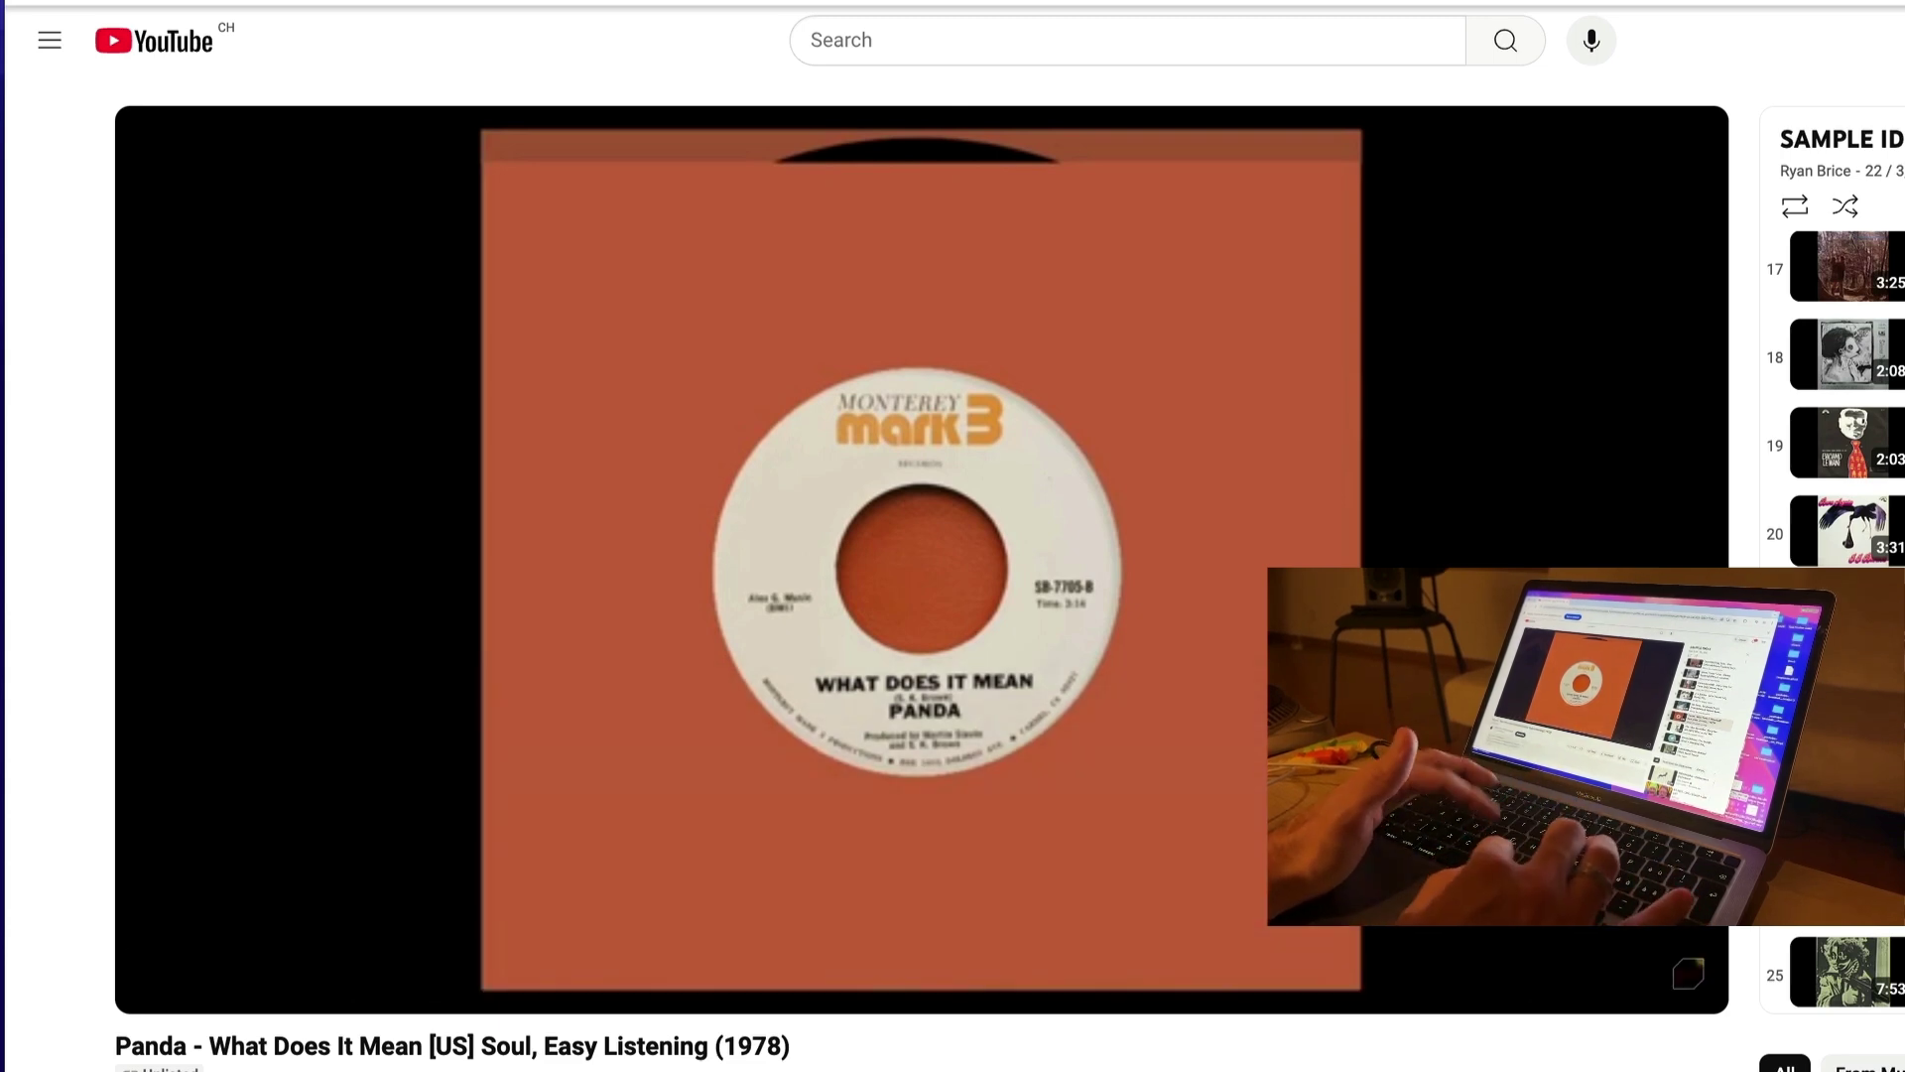
key("1")
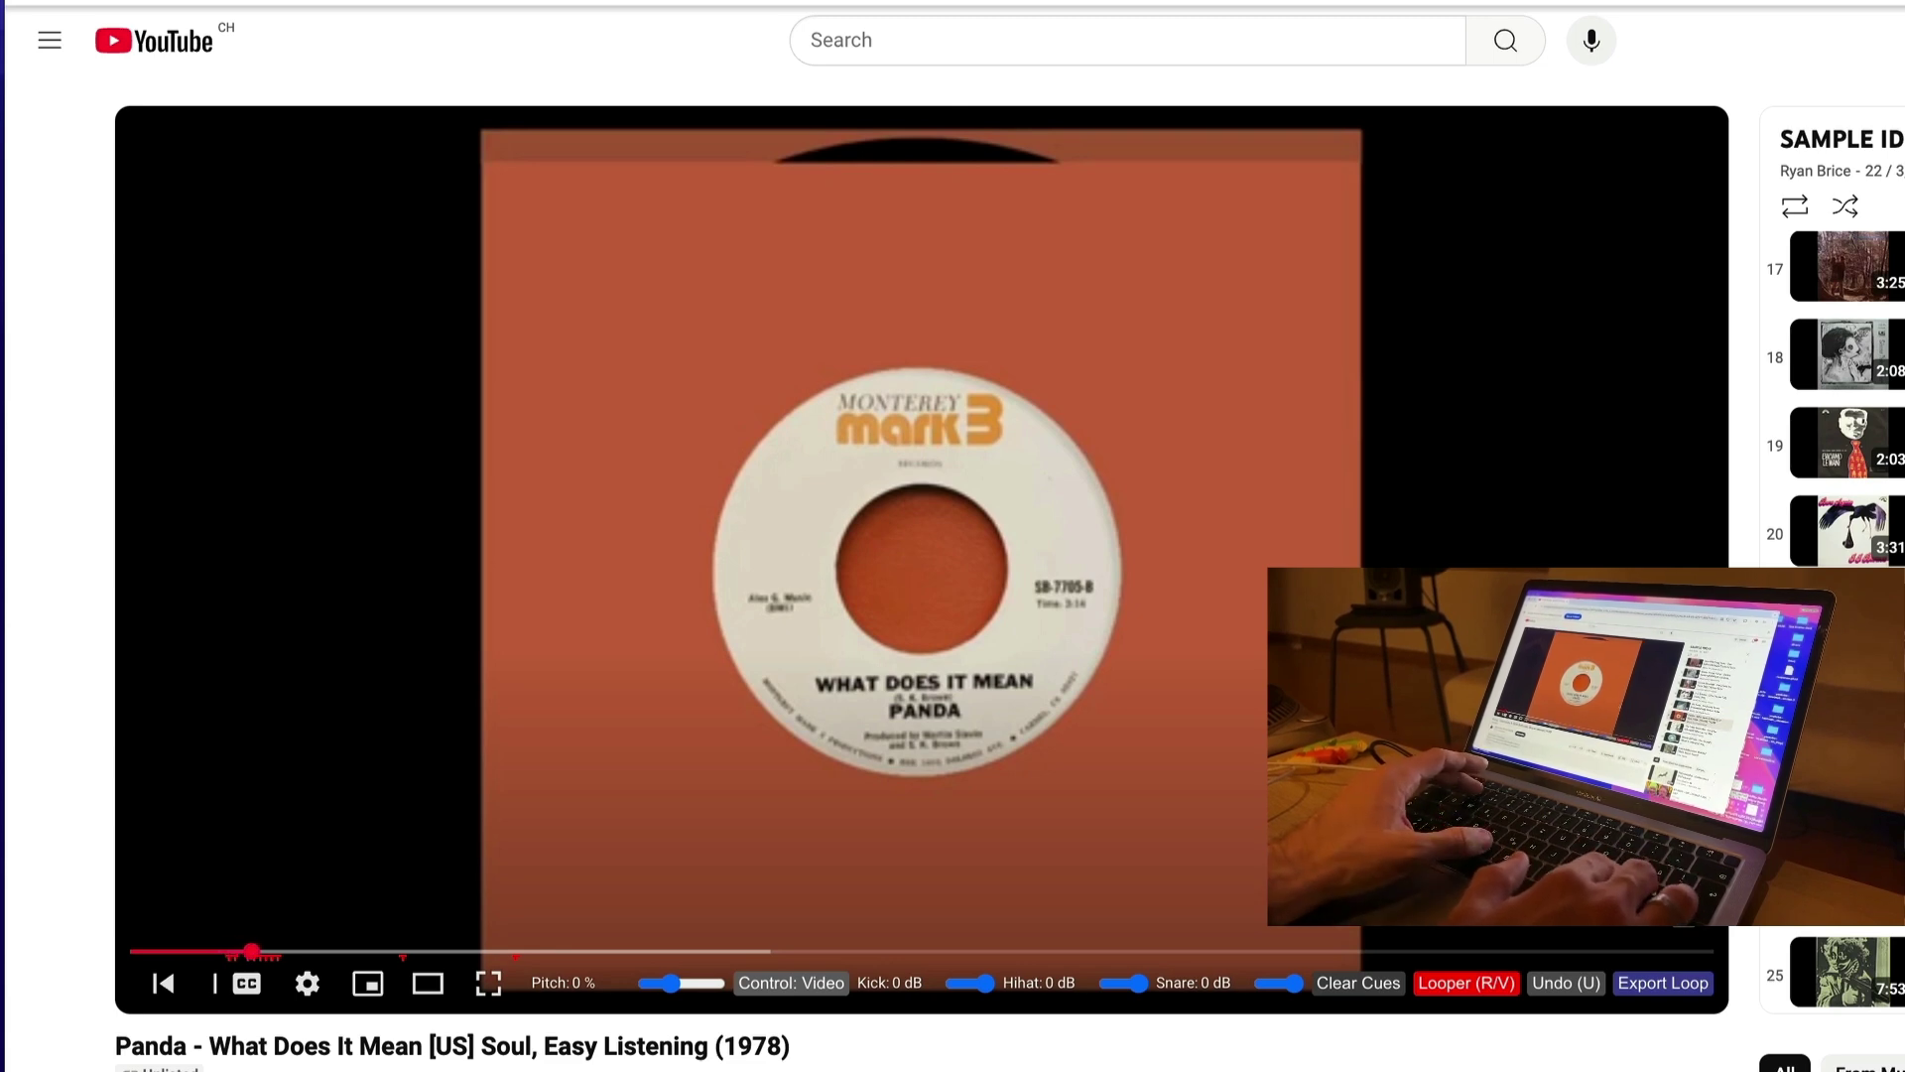
left_click(1205, 637)
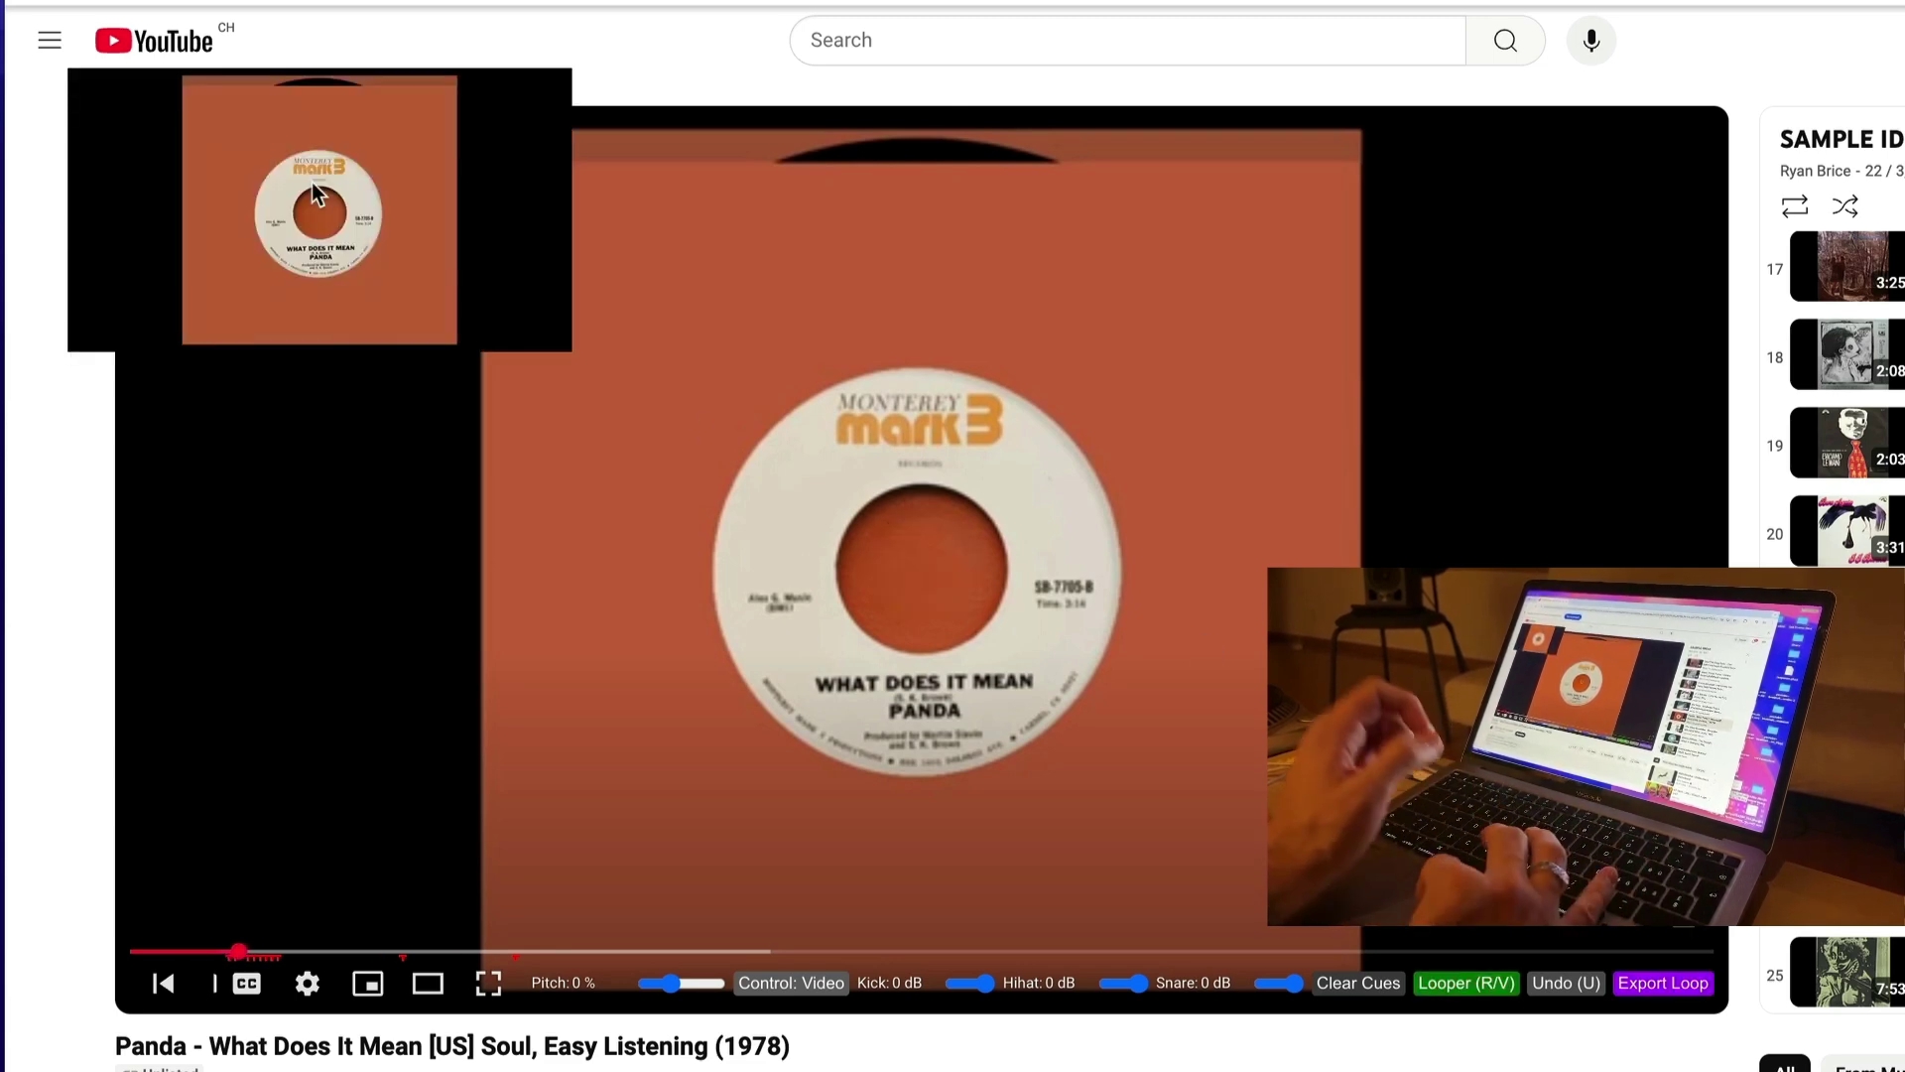
Move the floating loop preview over the centre of the Panda video, and stop and restart the loop.
left_click_drag(313, 129, 948, 445)
key("r")
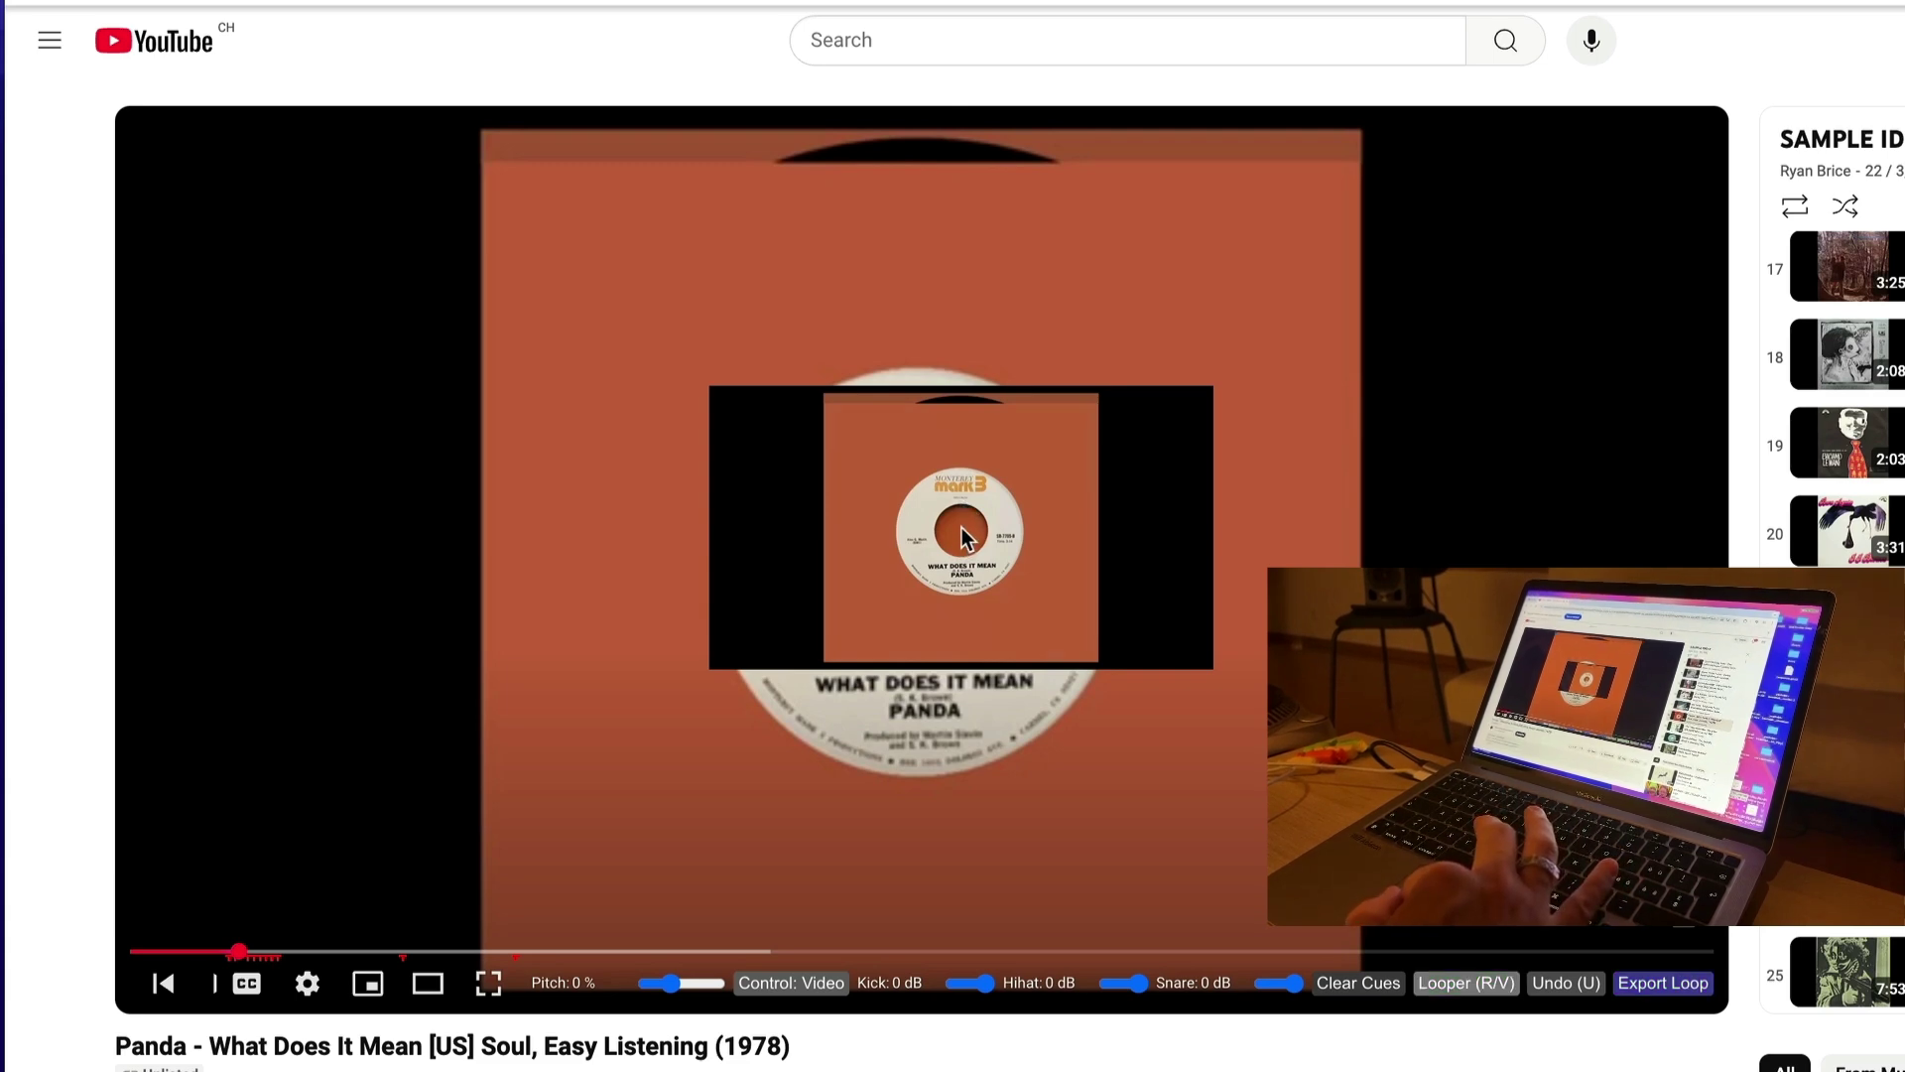
key("r")
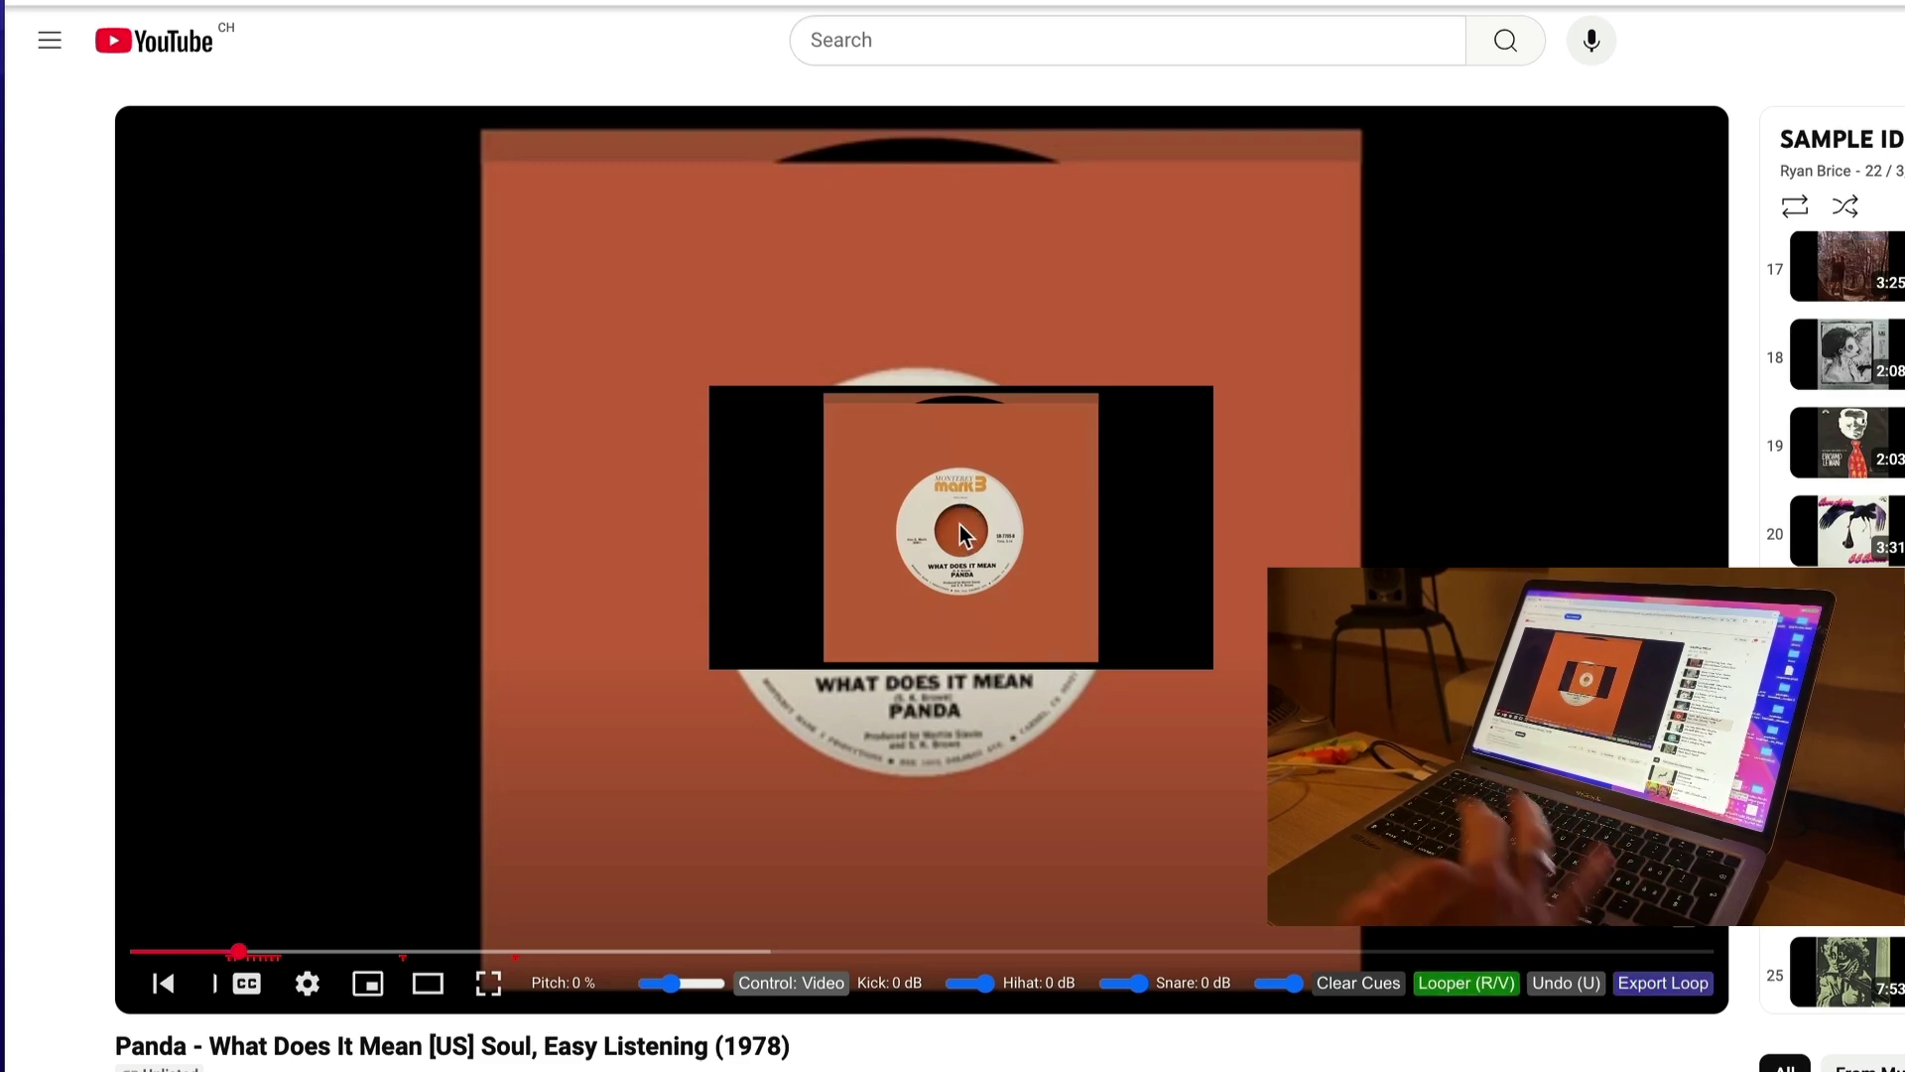
mouse_move(891, 524)
left_mouse_down()
mouse_move(629, 756)
mouse_move(665, 678)
mouse_move(984, 520)
mouse_move(921, 492)
mouse_move(915, 521)
left_mouse_up()
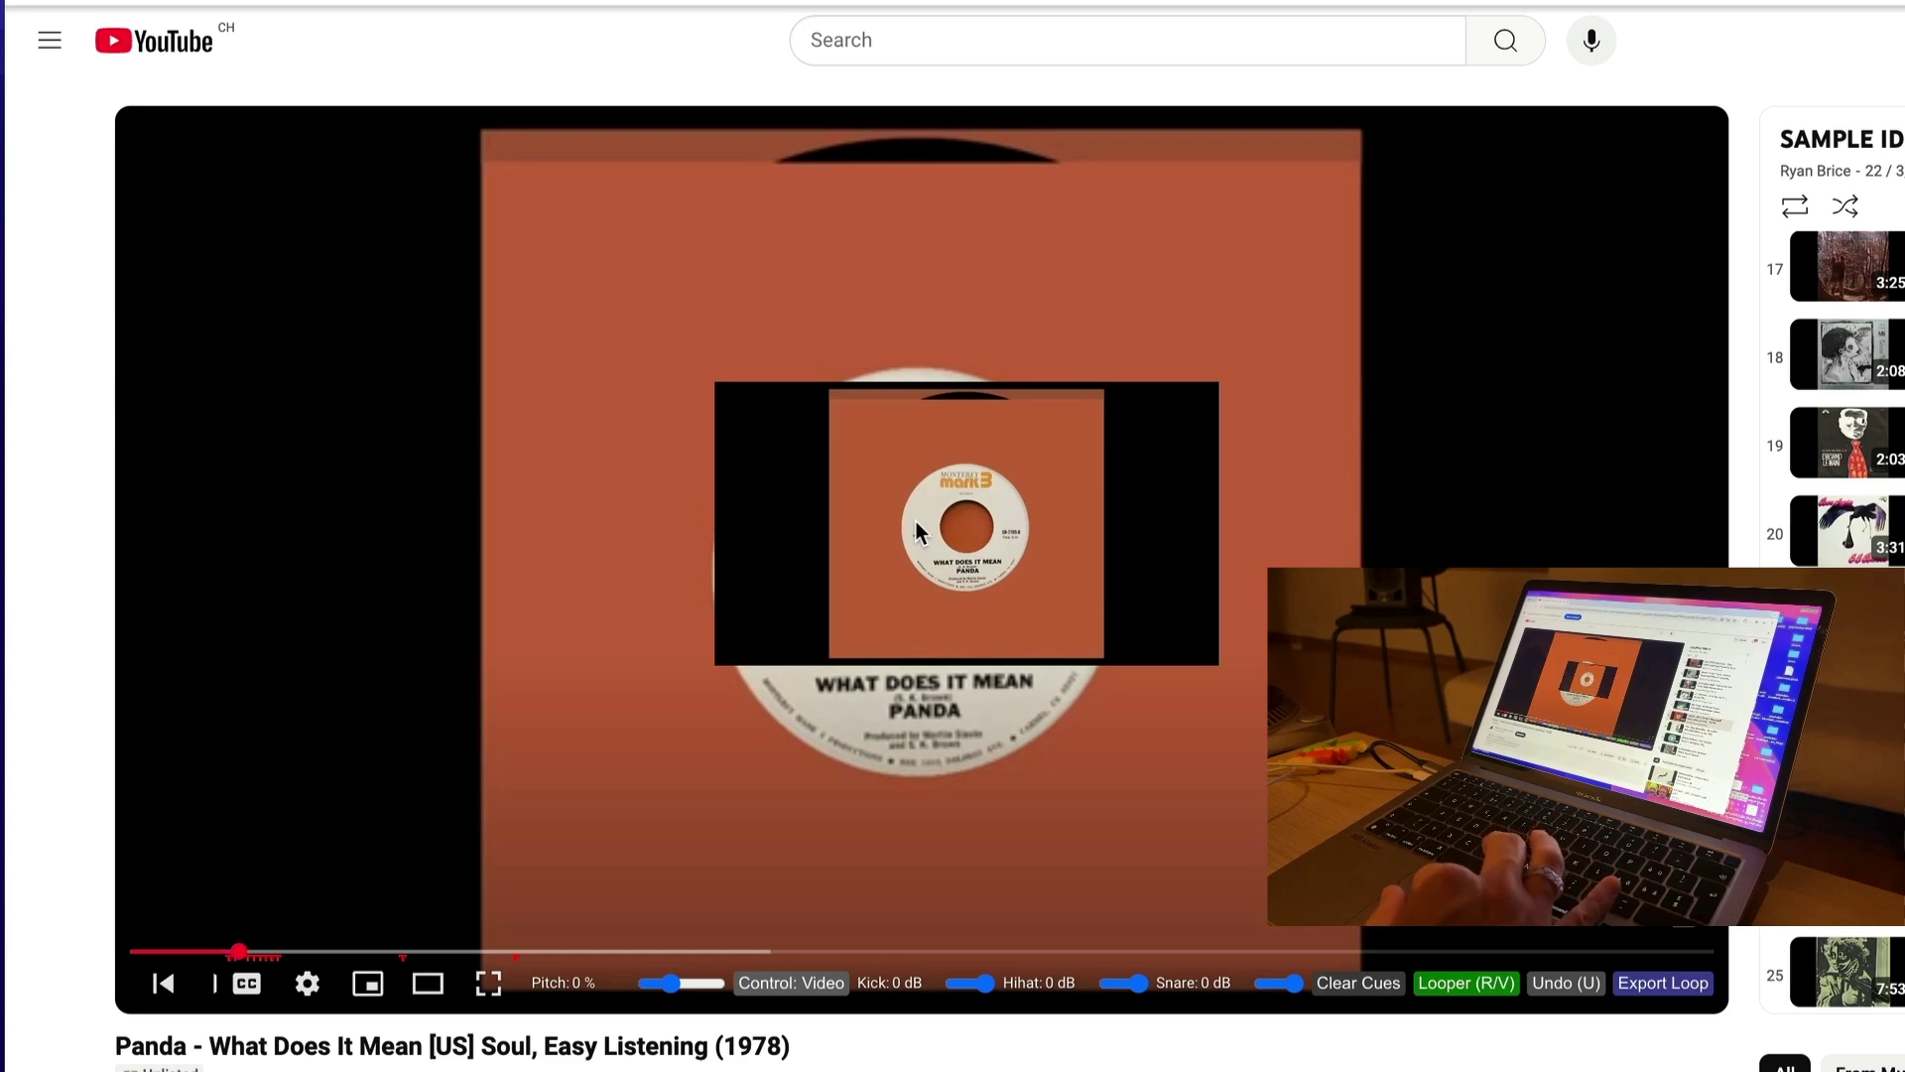
Export the video loop and preview the resulting loop (4).mp4 from the Downloads folder in Finder, returning to the video.
left_click(1664, 993)
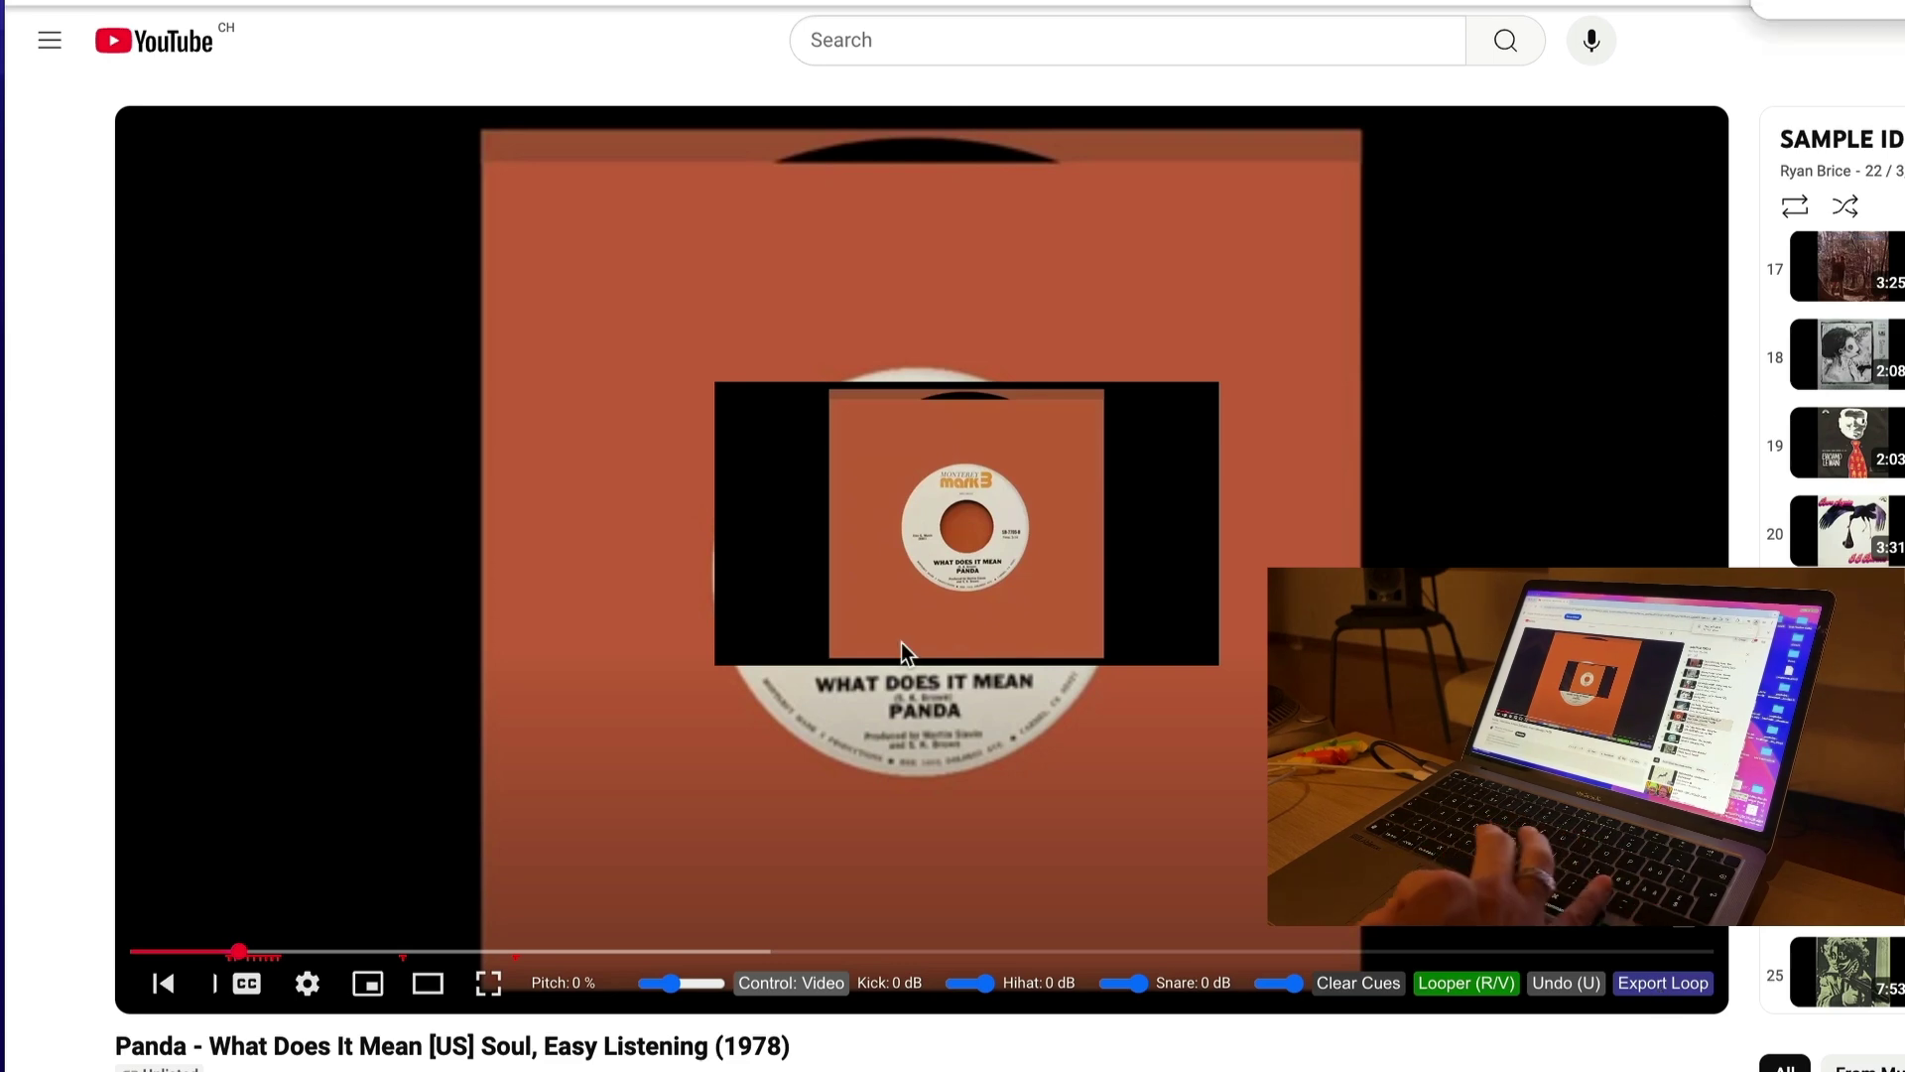
key("r")
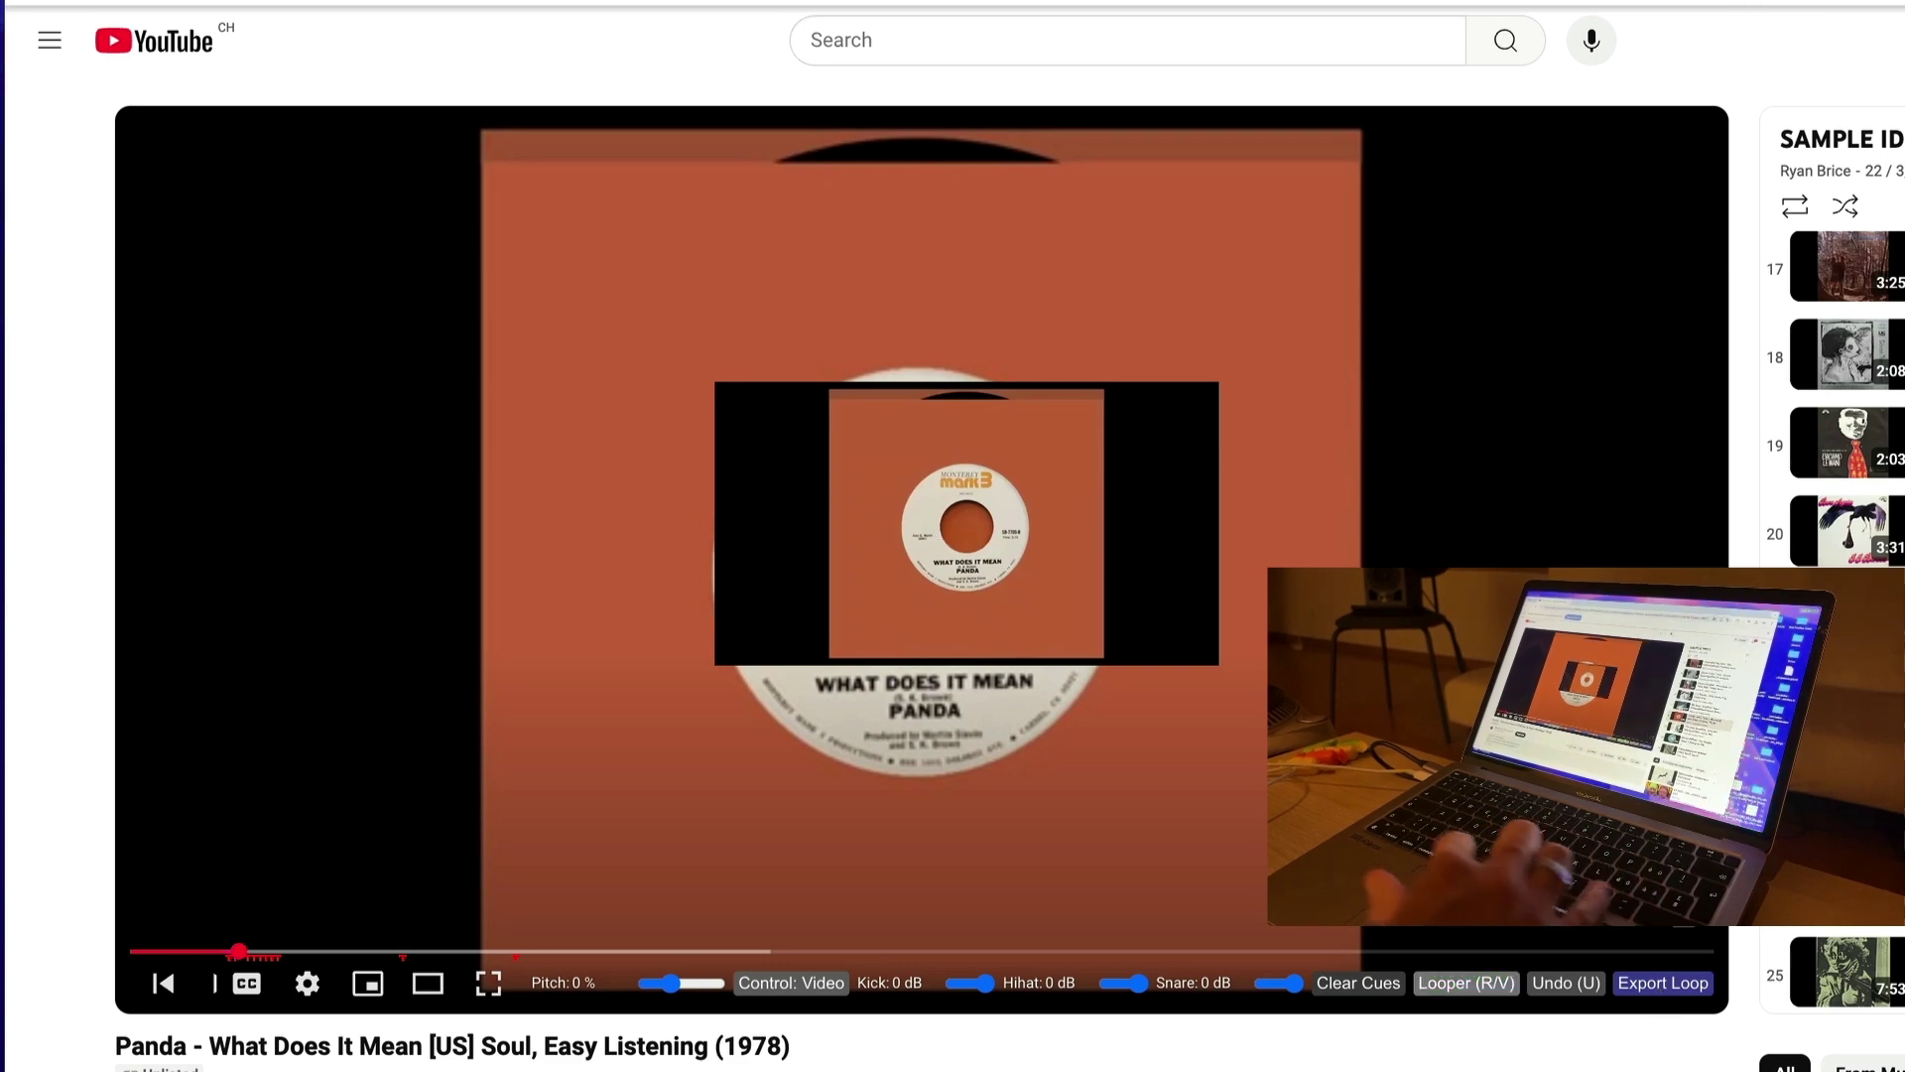
key("super+Tab")
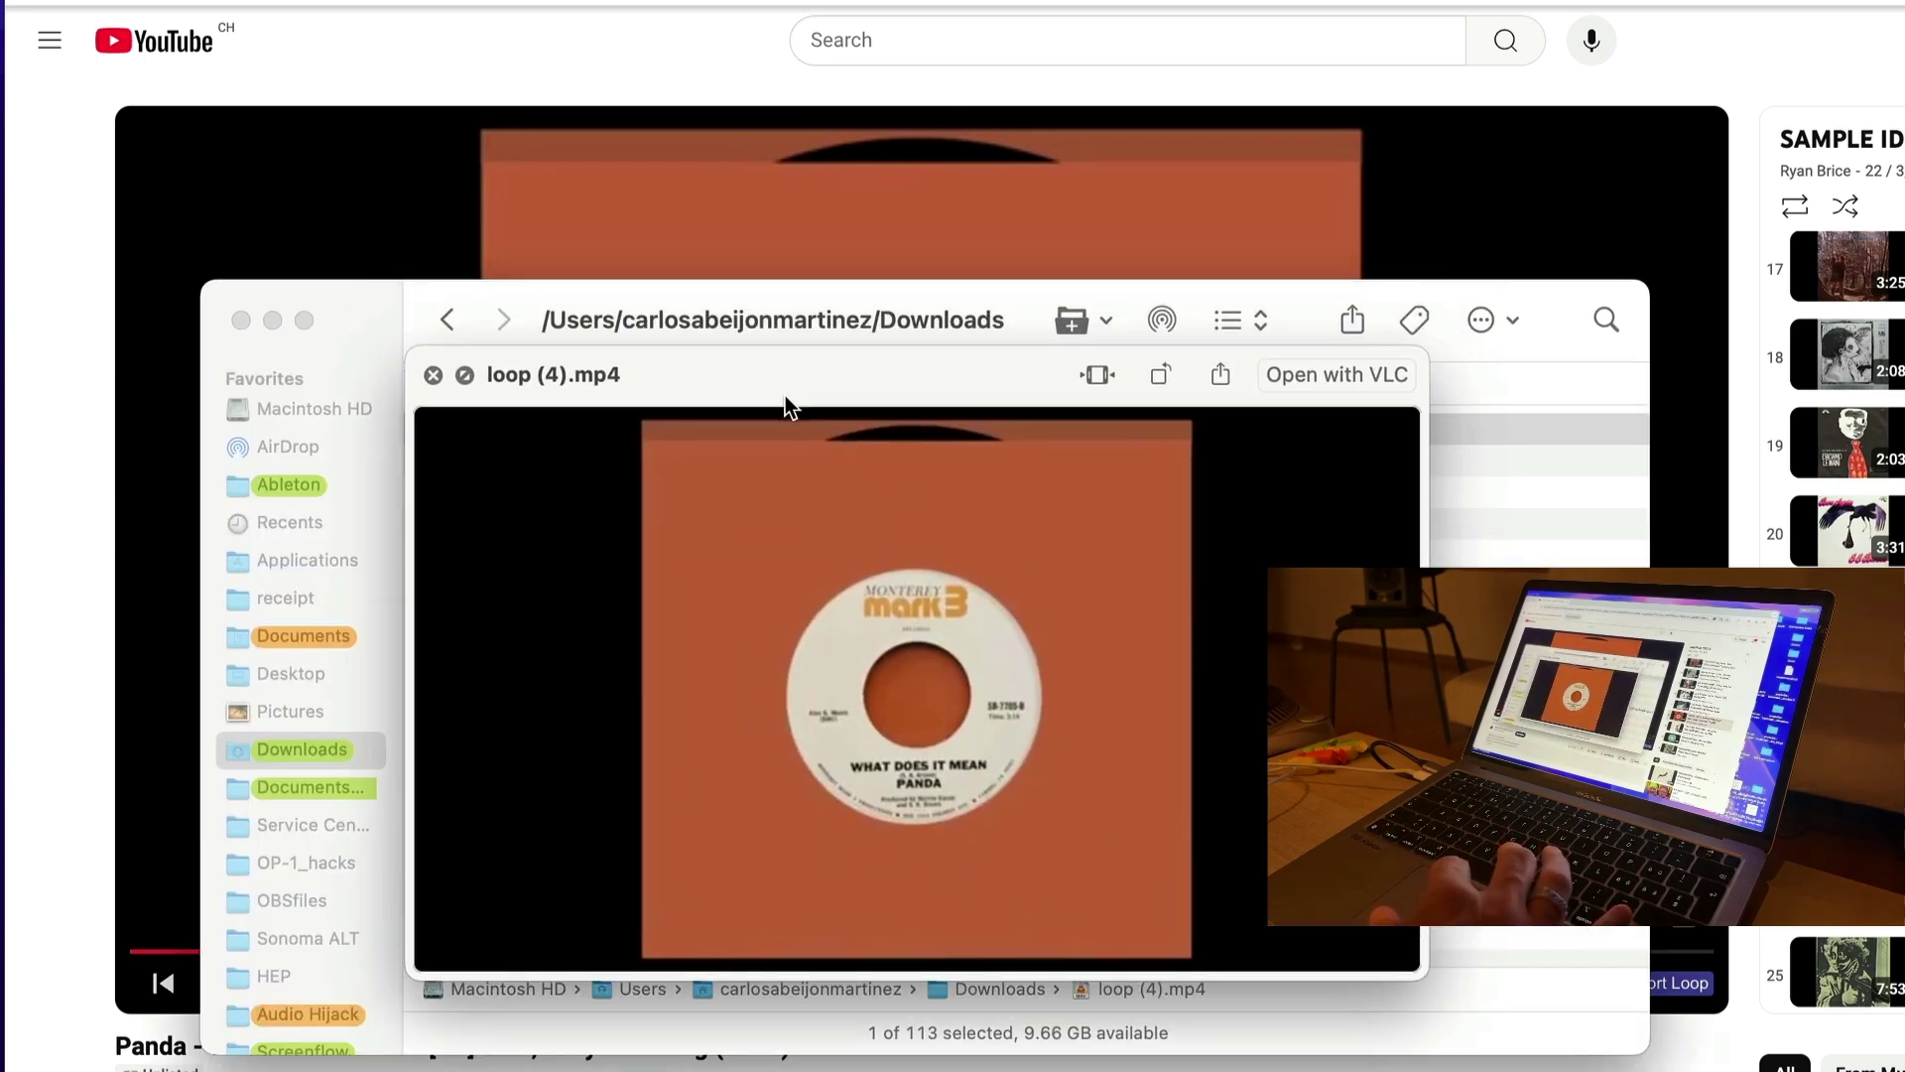
key("super+Tab")
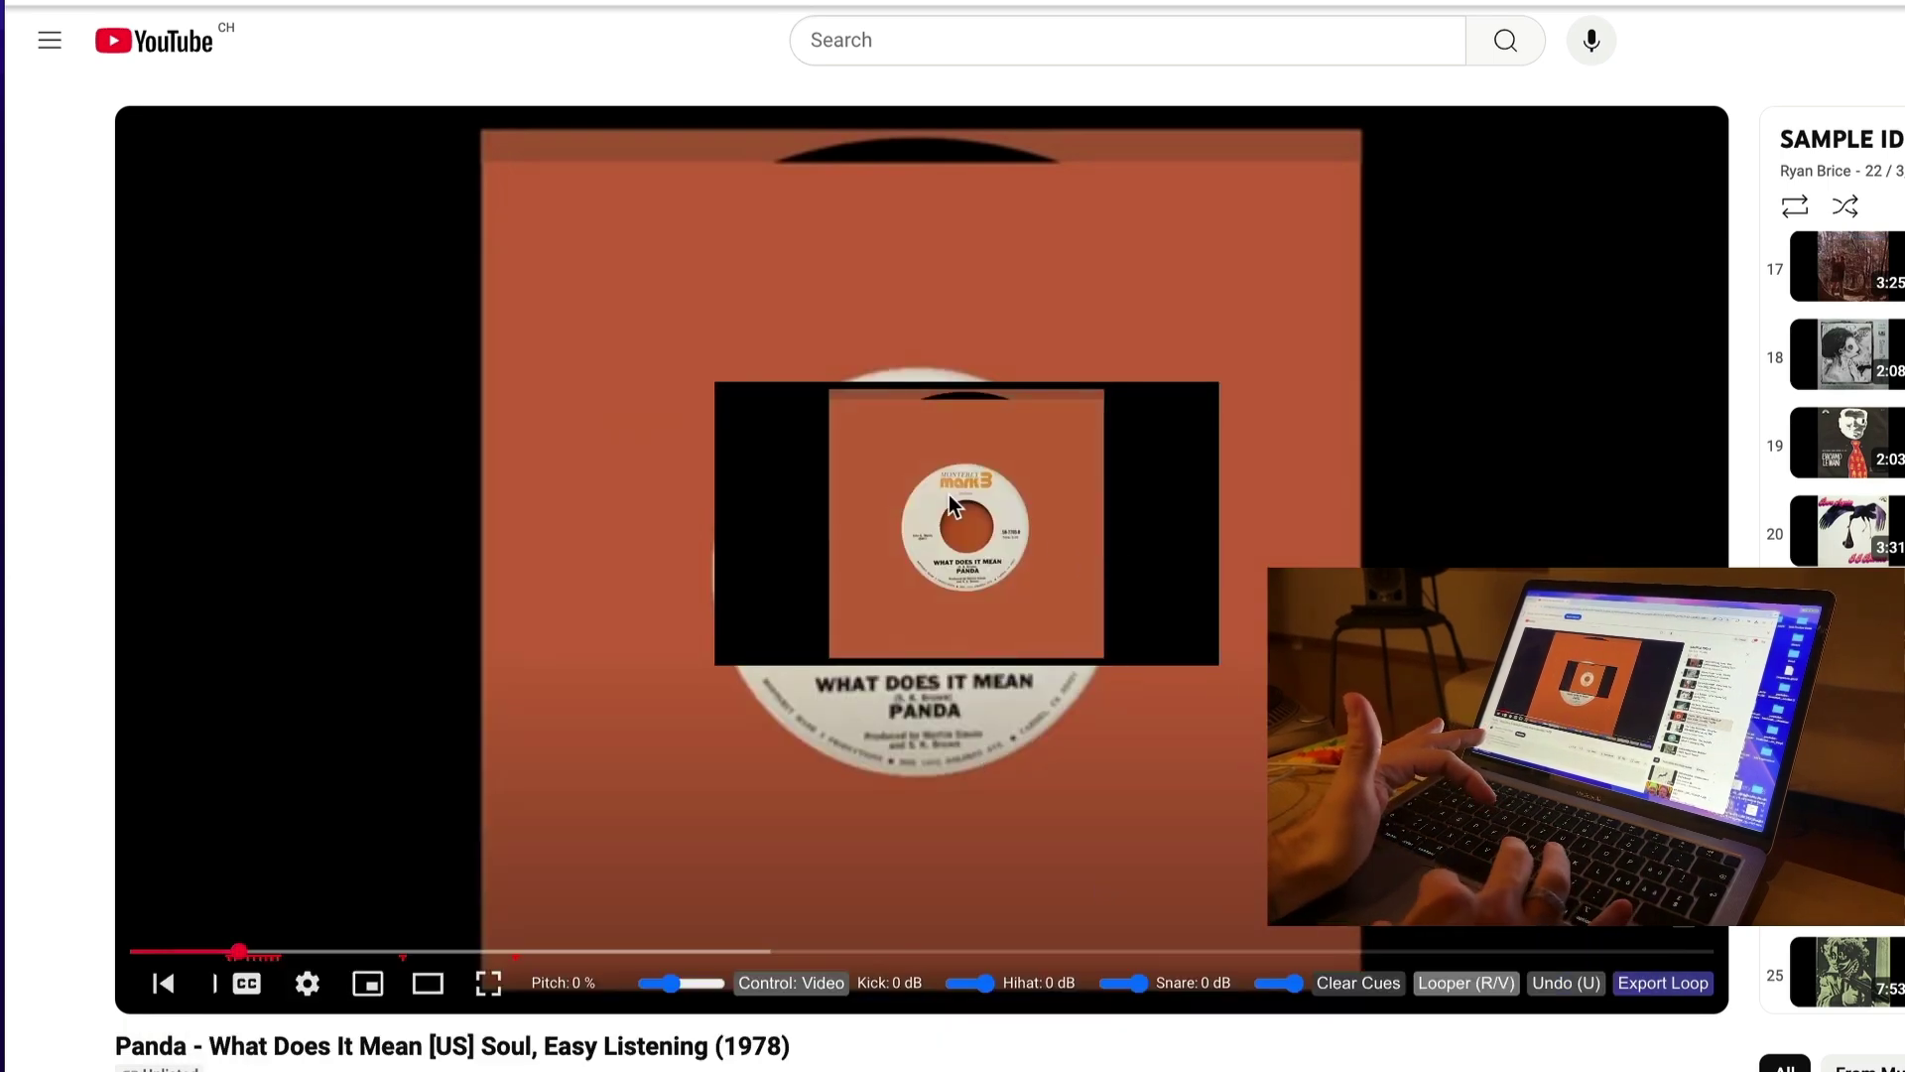
left_click_drag(949, 494, 901, 508)
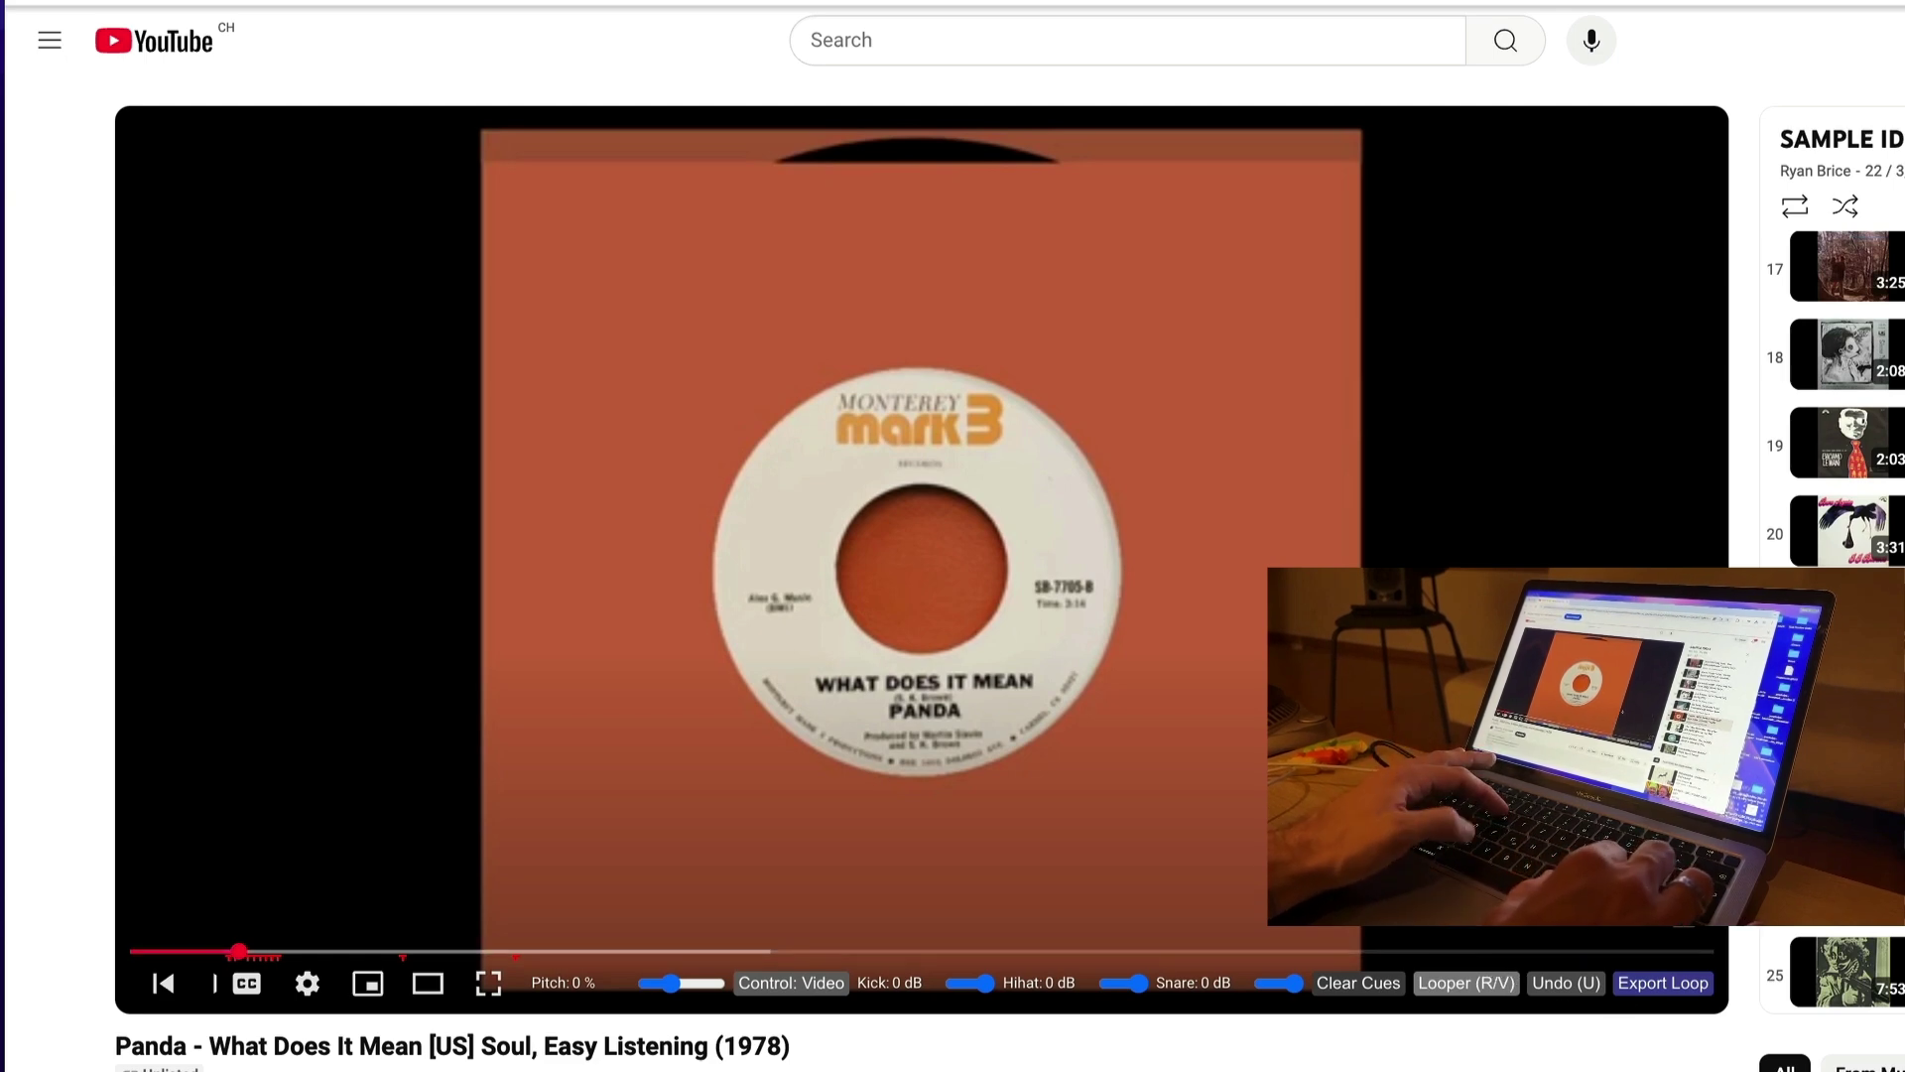
Record an audio-only loop from the Panda video, re-record it, and set the new take playing.
key("r")
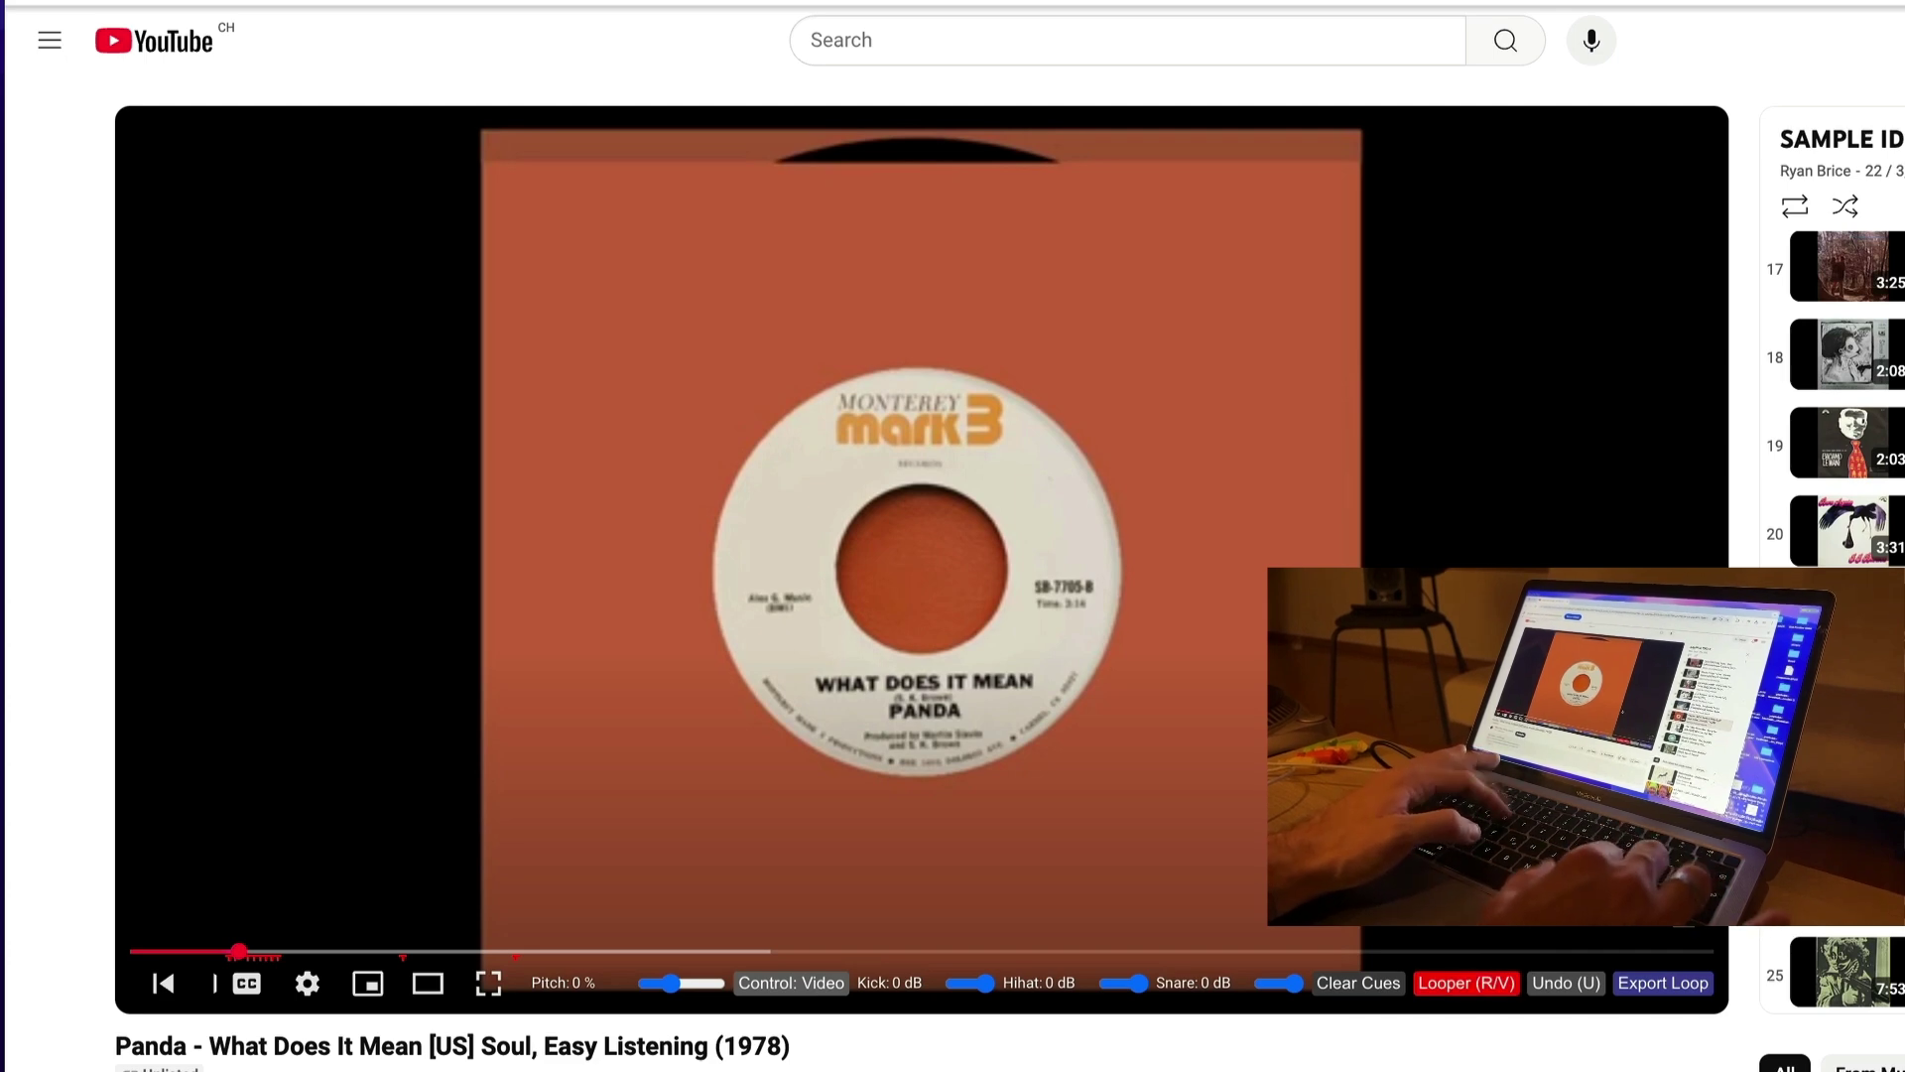
key("r")
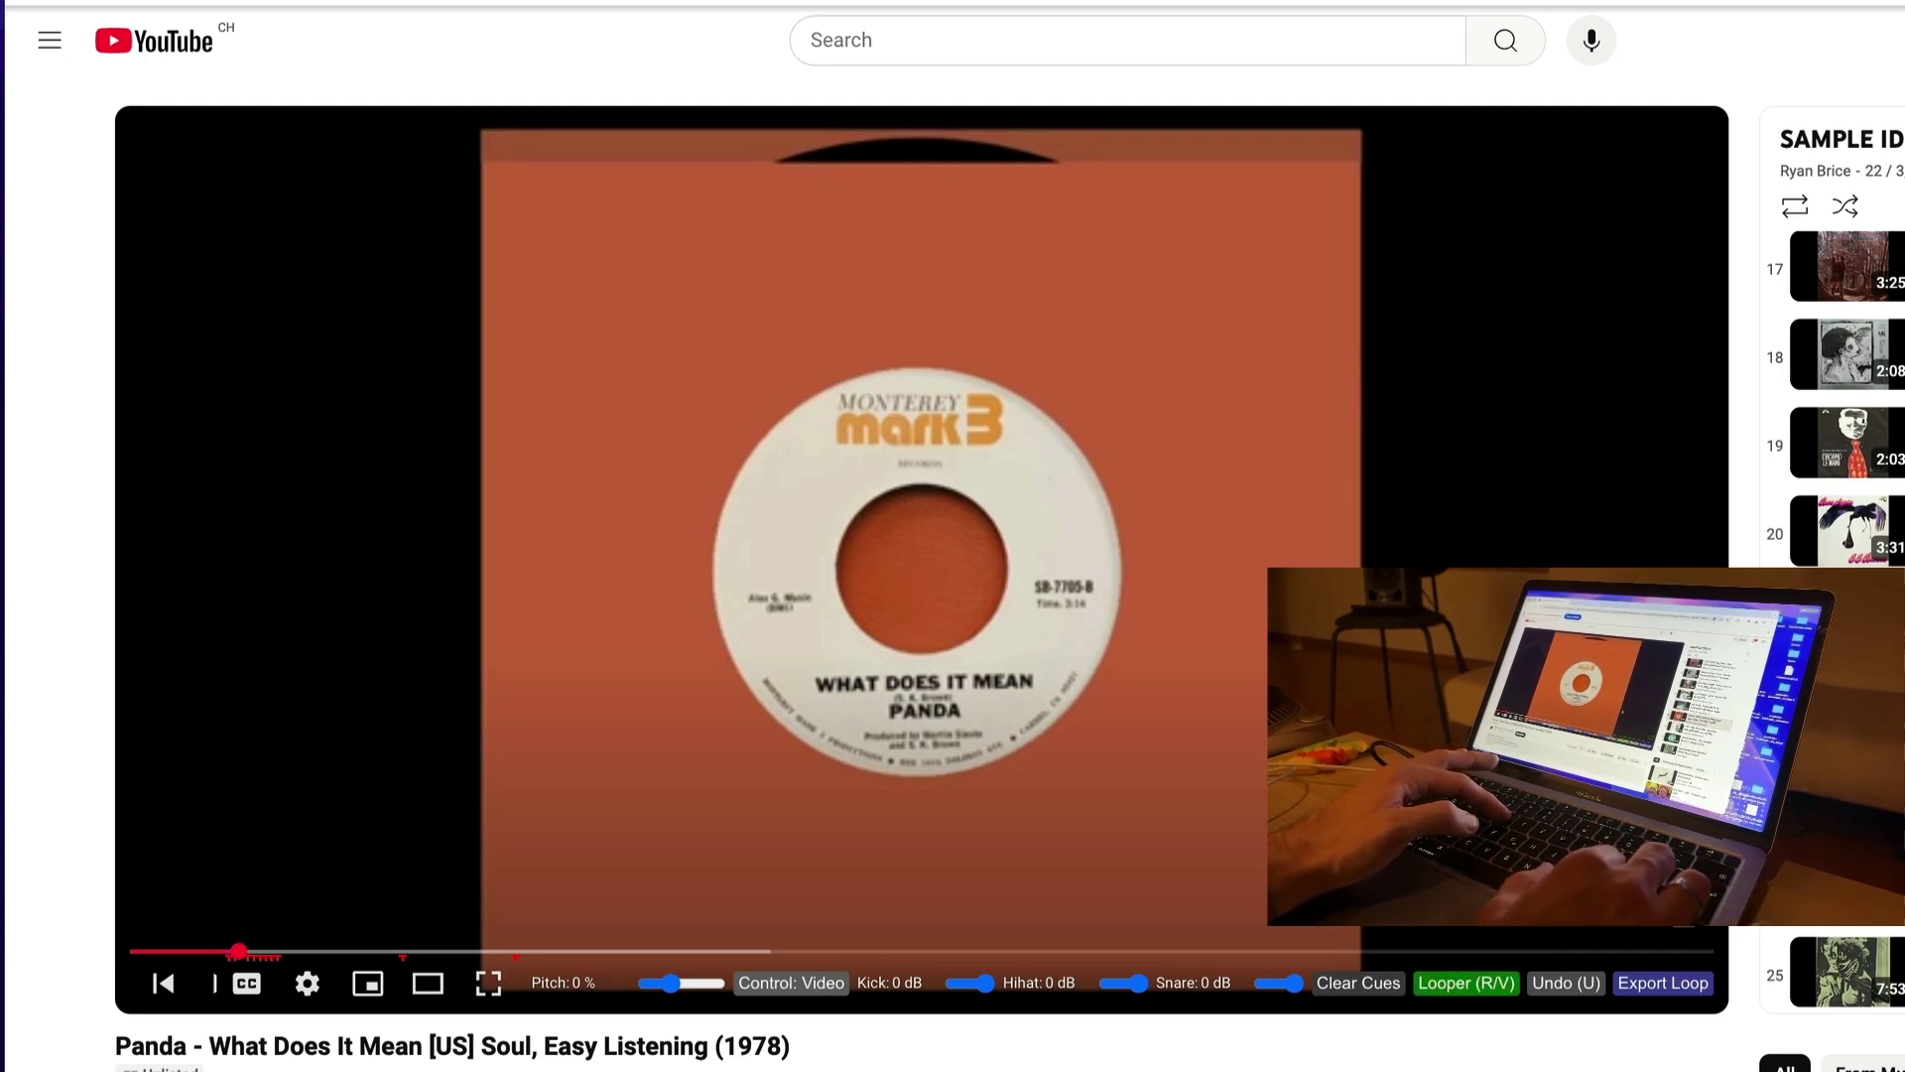
key("v")
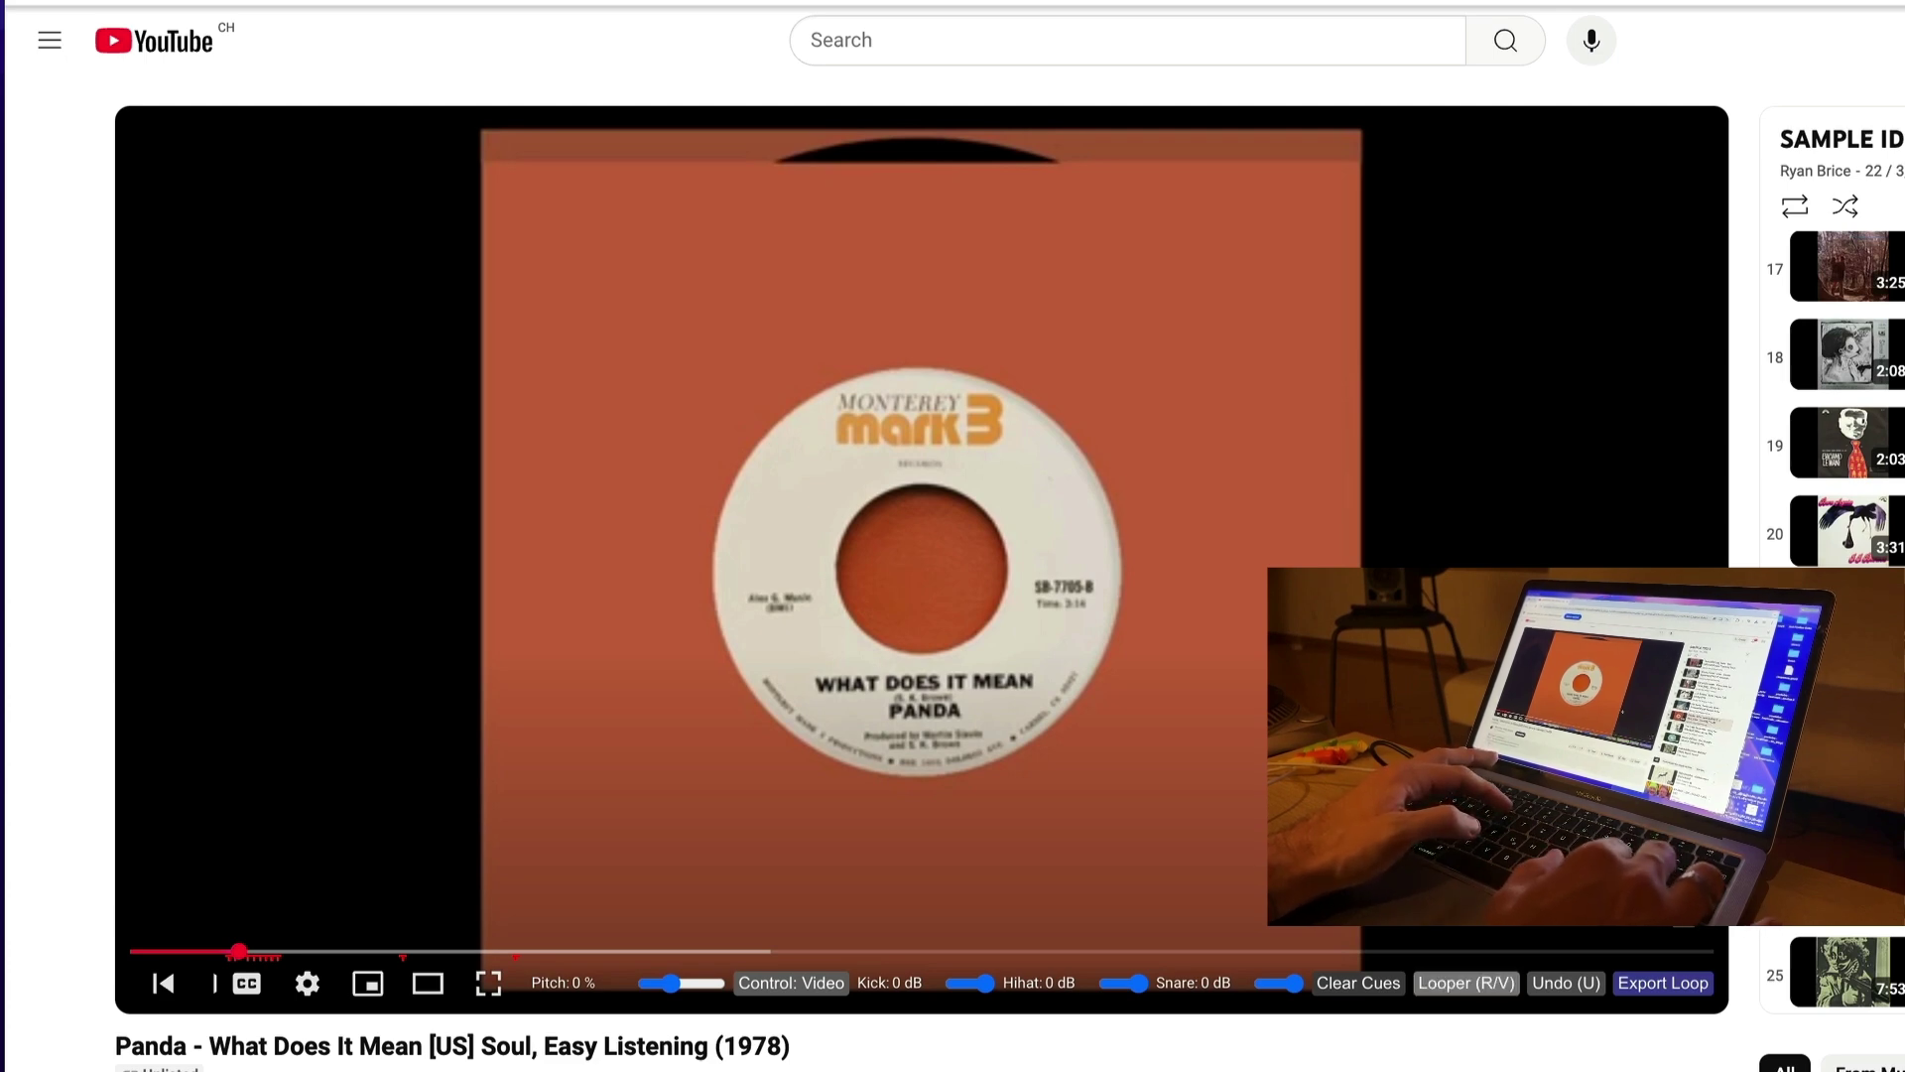
key("r")
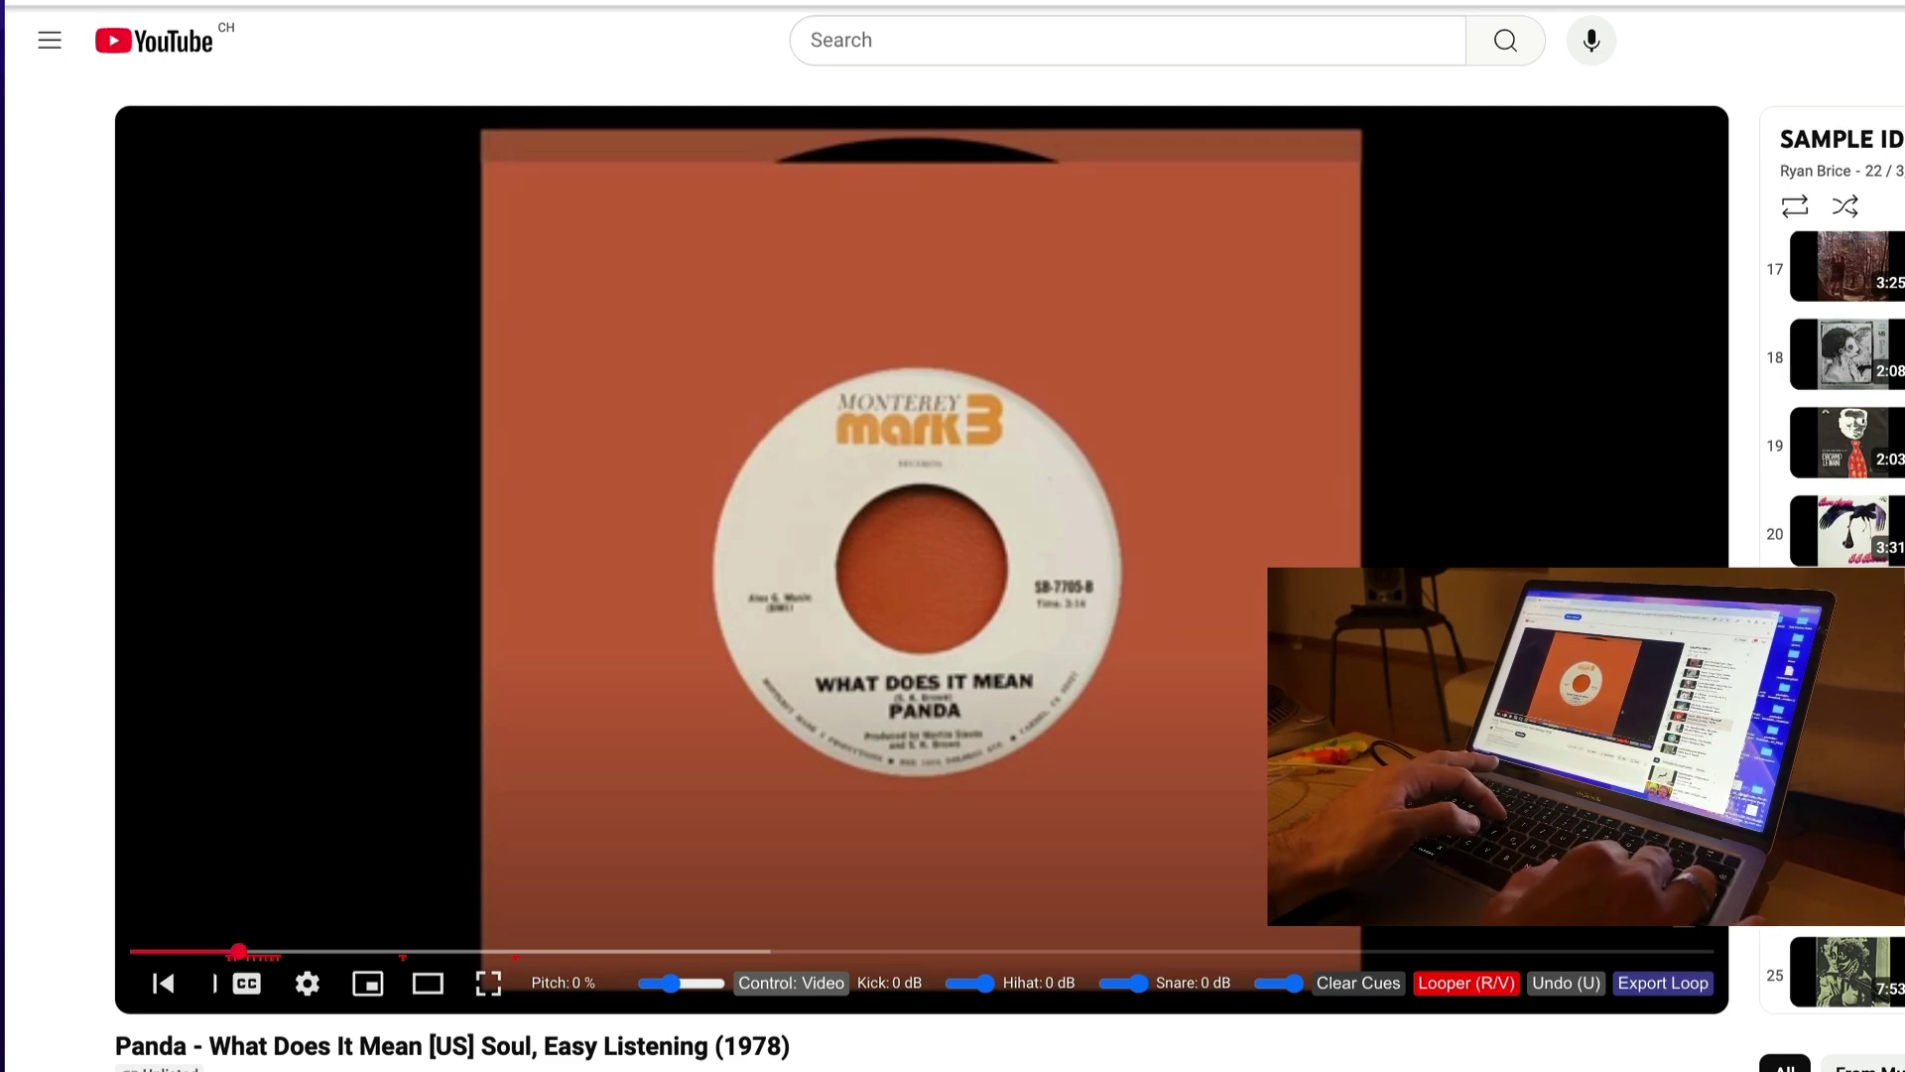
key("r")
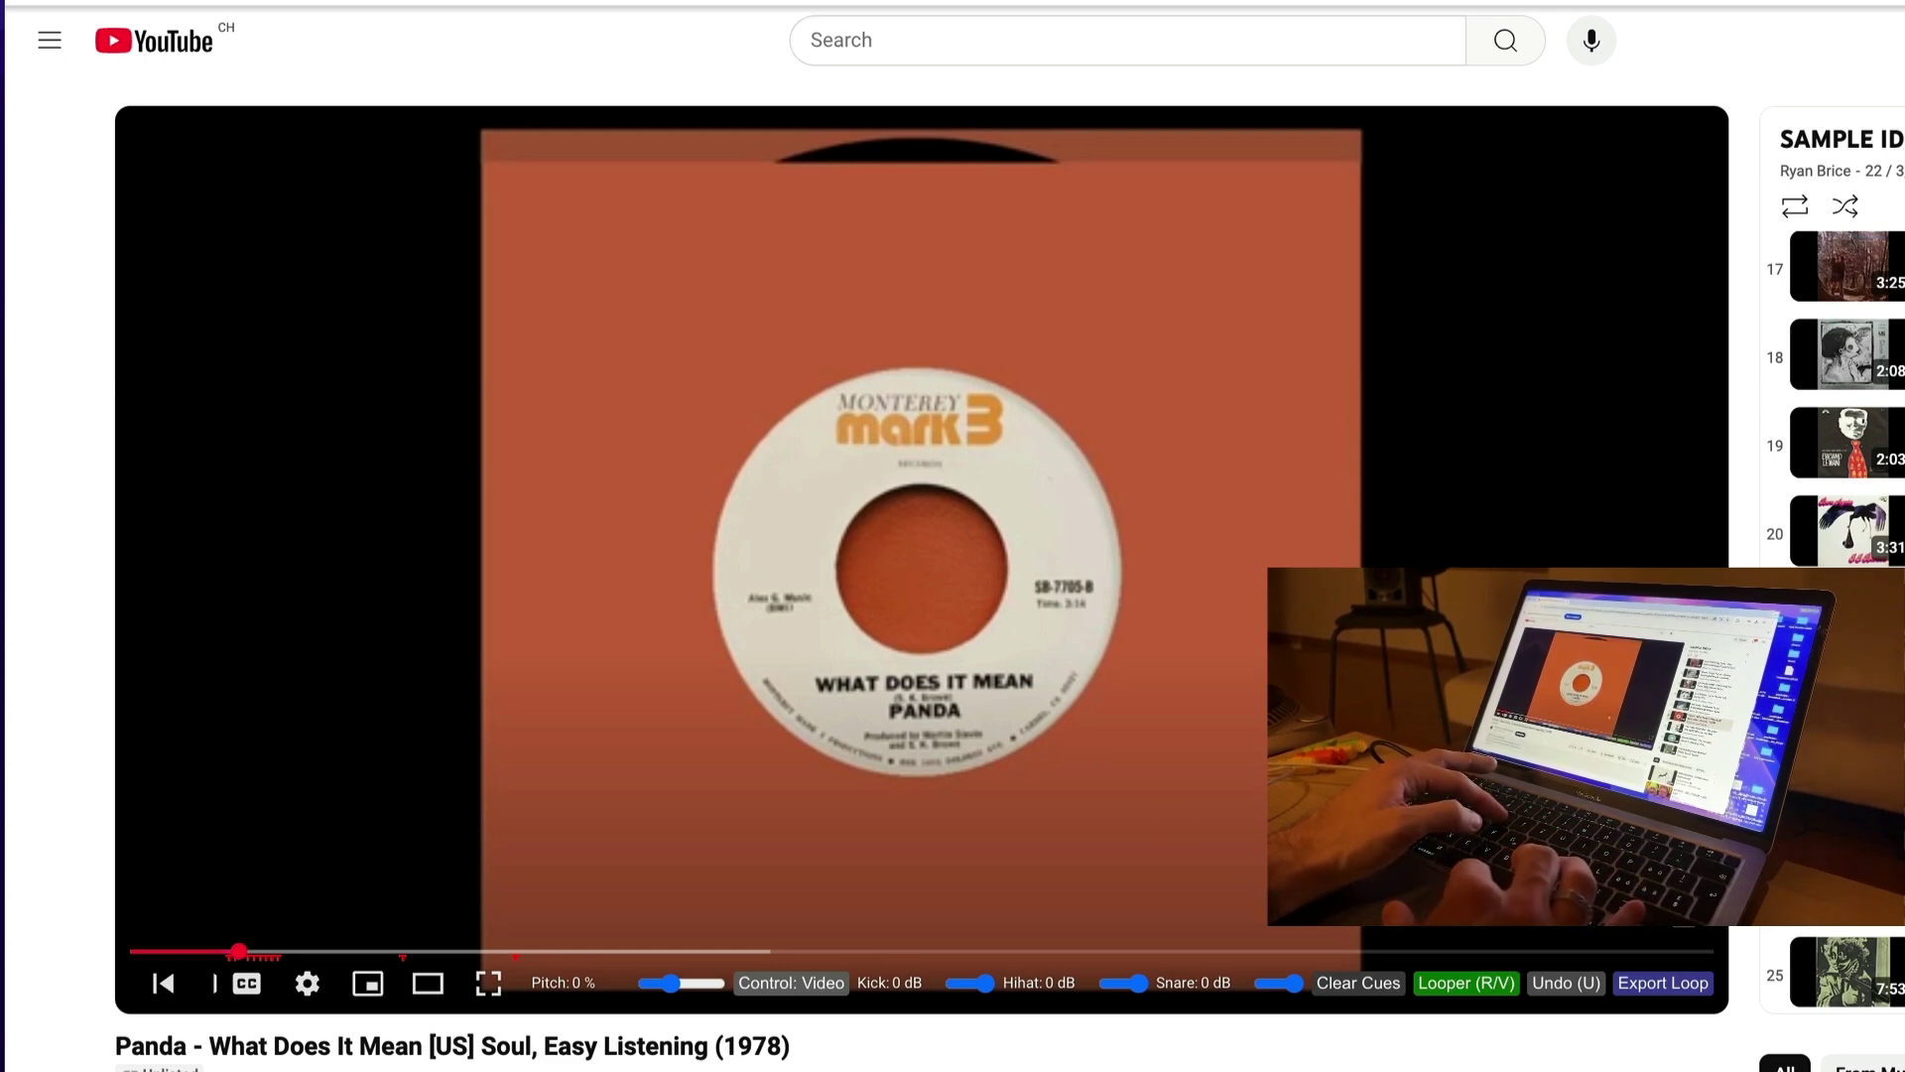
key("r")
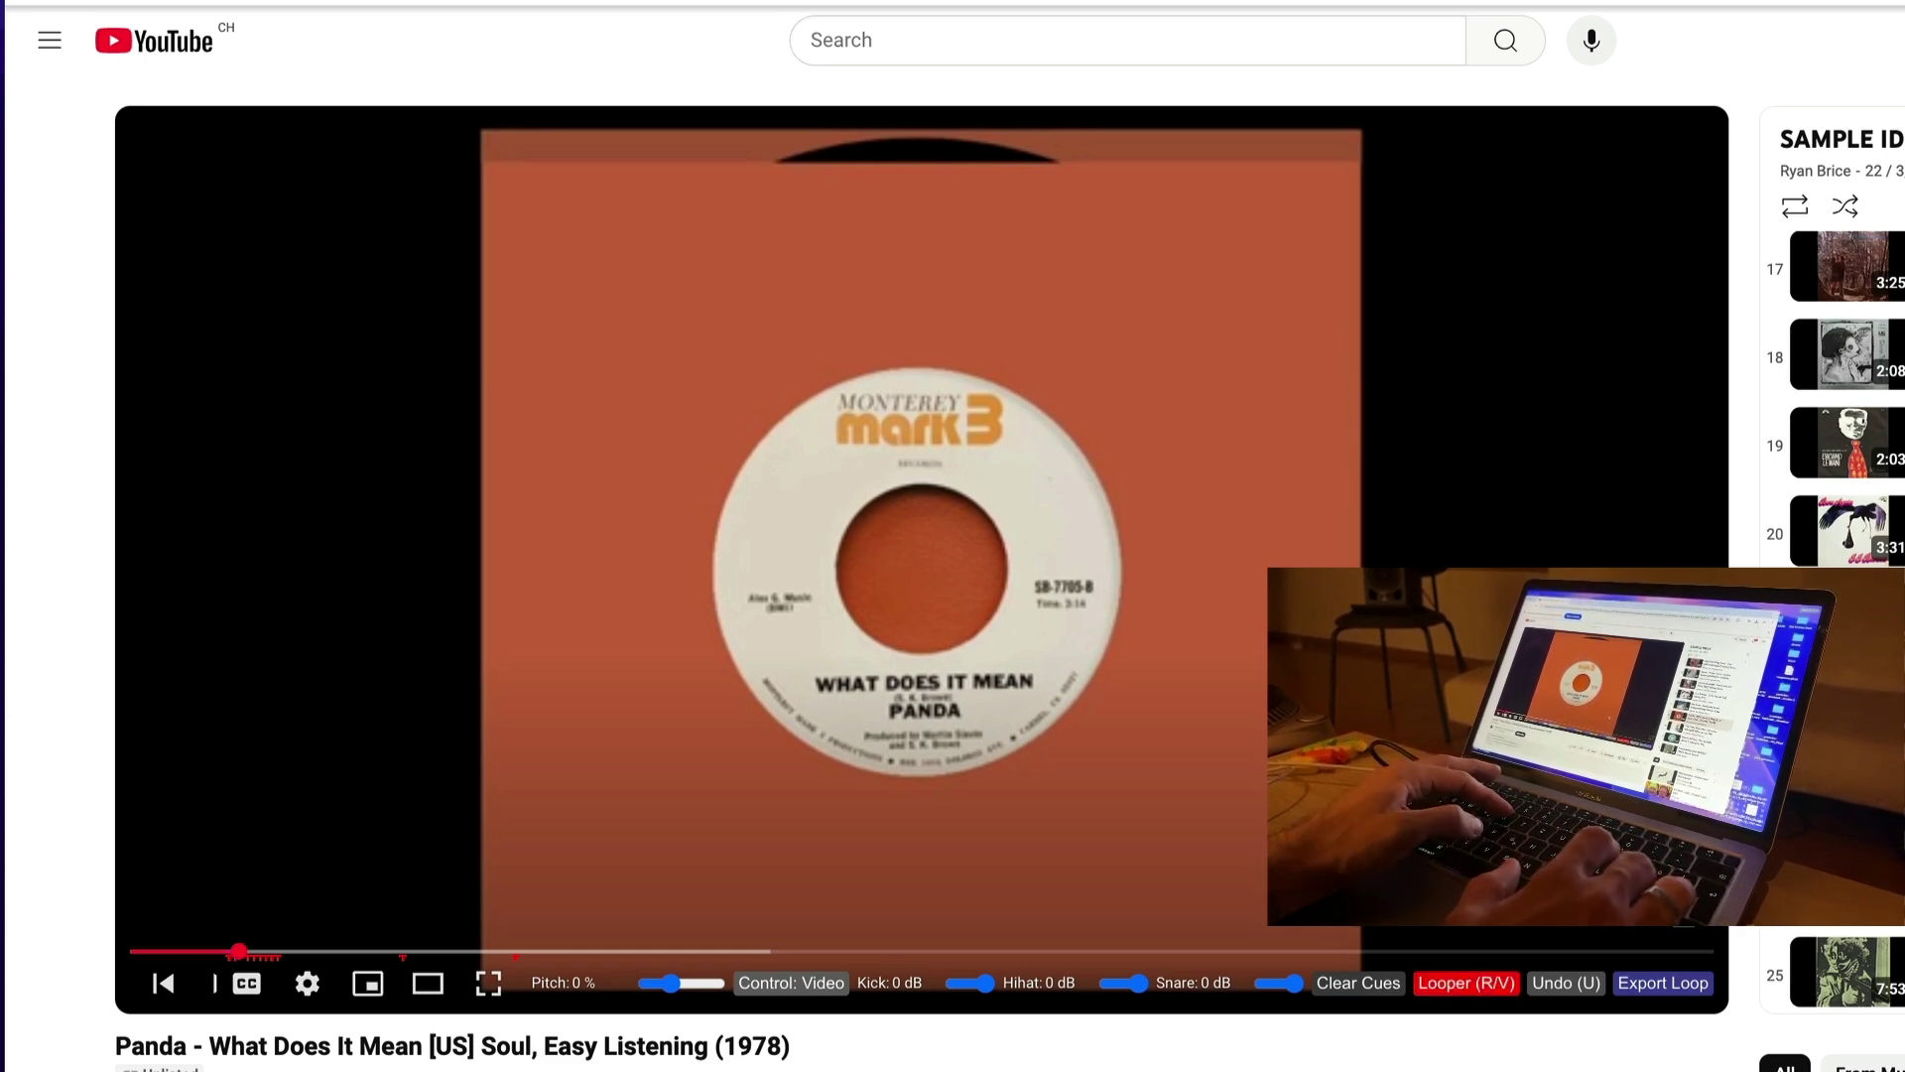
key("r")
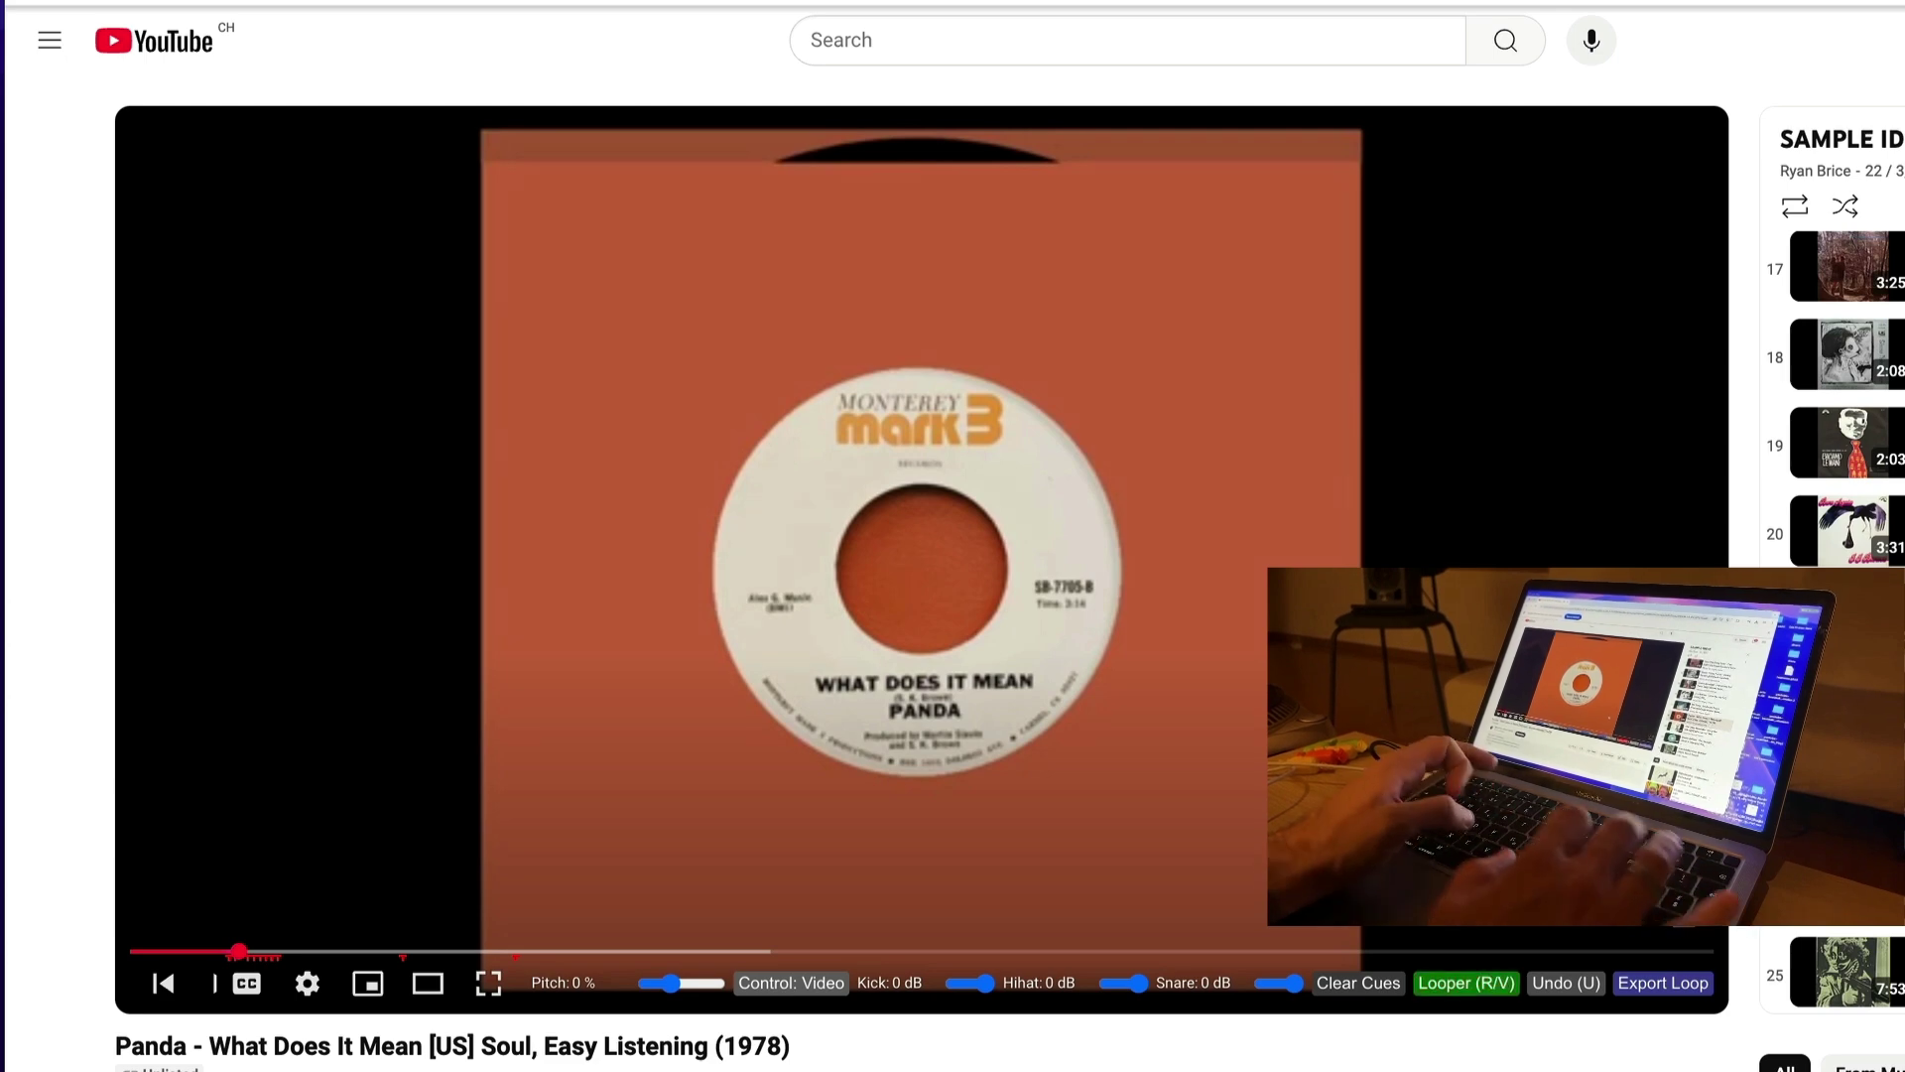
Play the Panda video over the running loop, overdub it, and export the loop as an audio file.
left_click(943, 839)
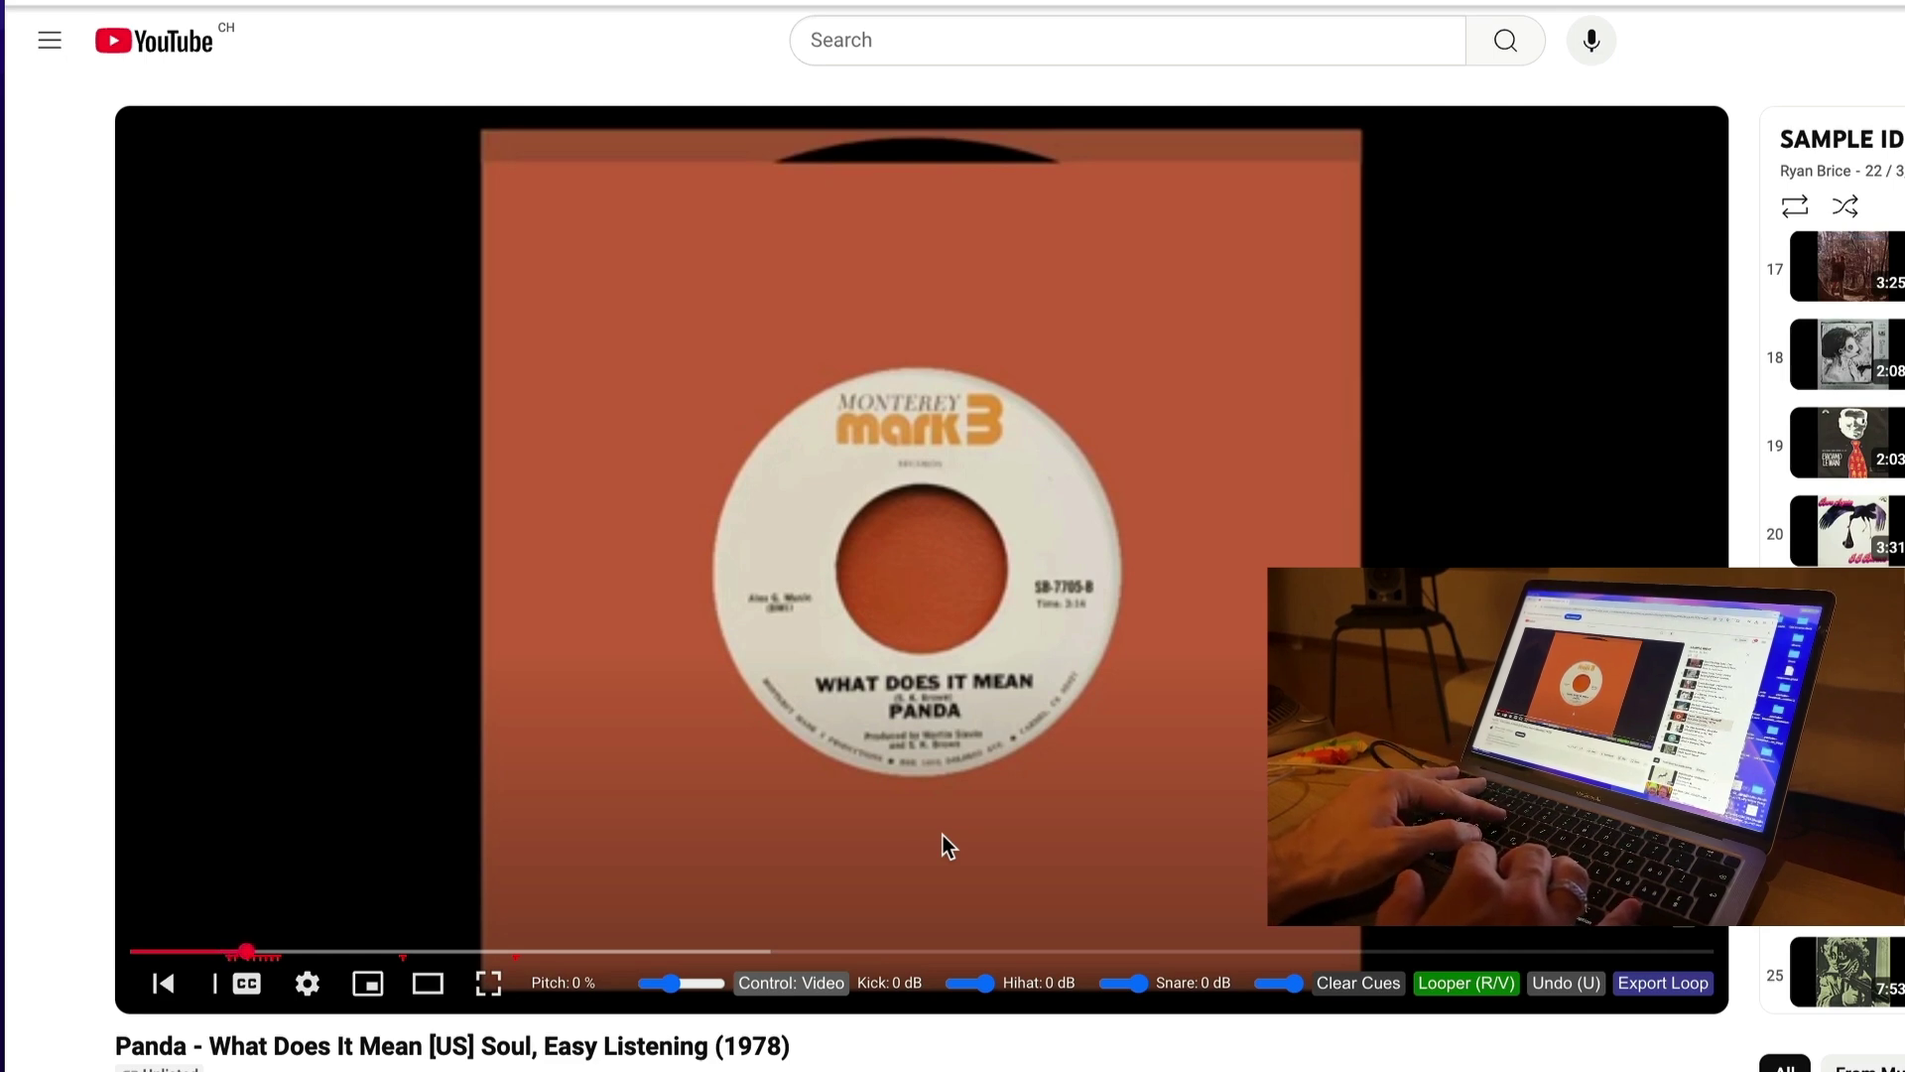
key("r")
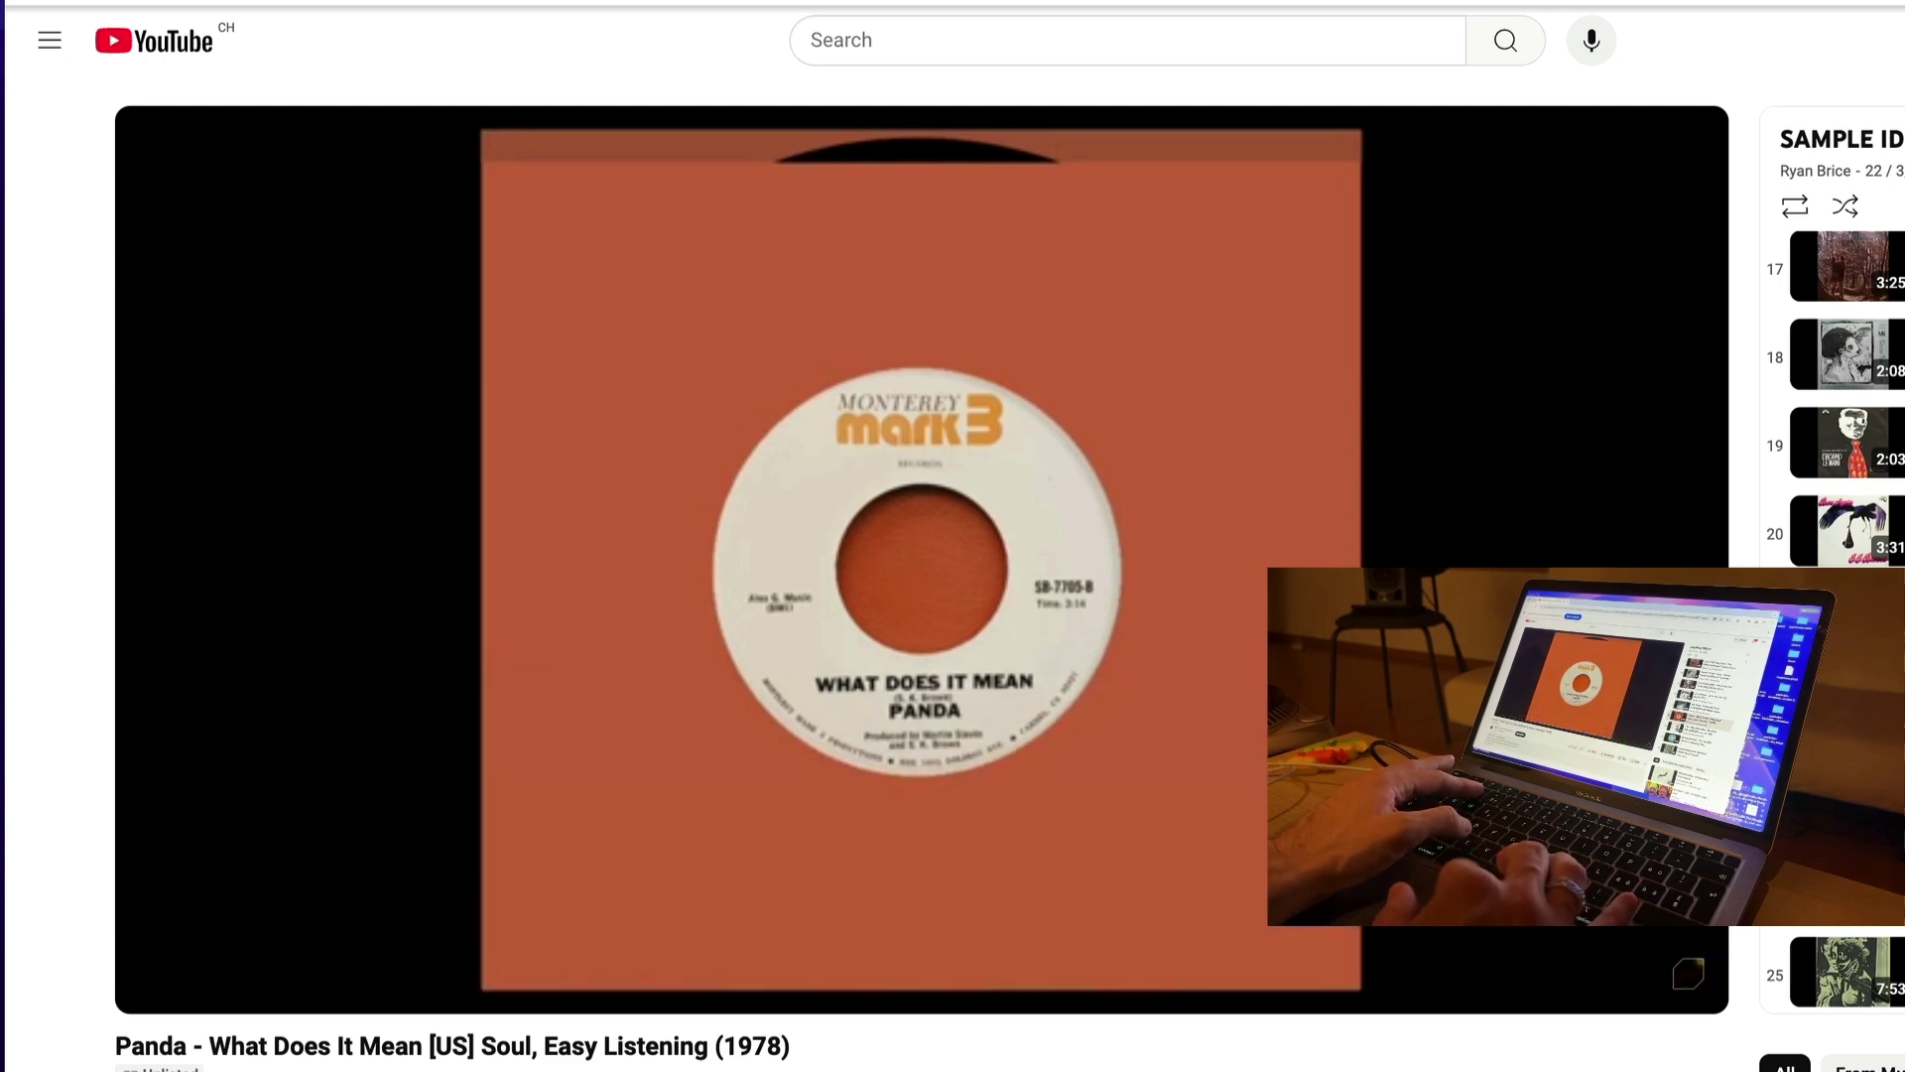
key("r")
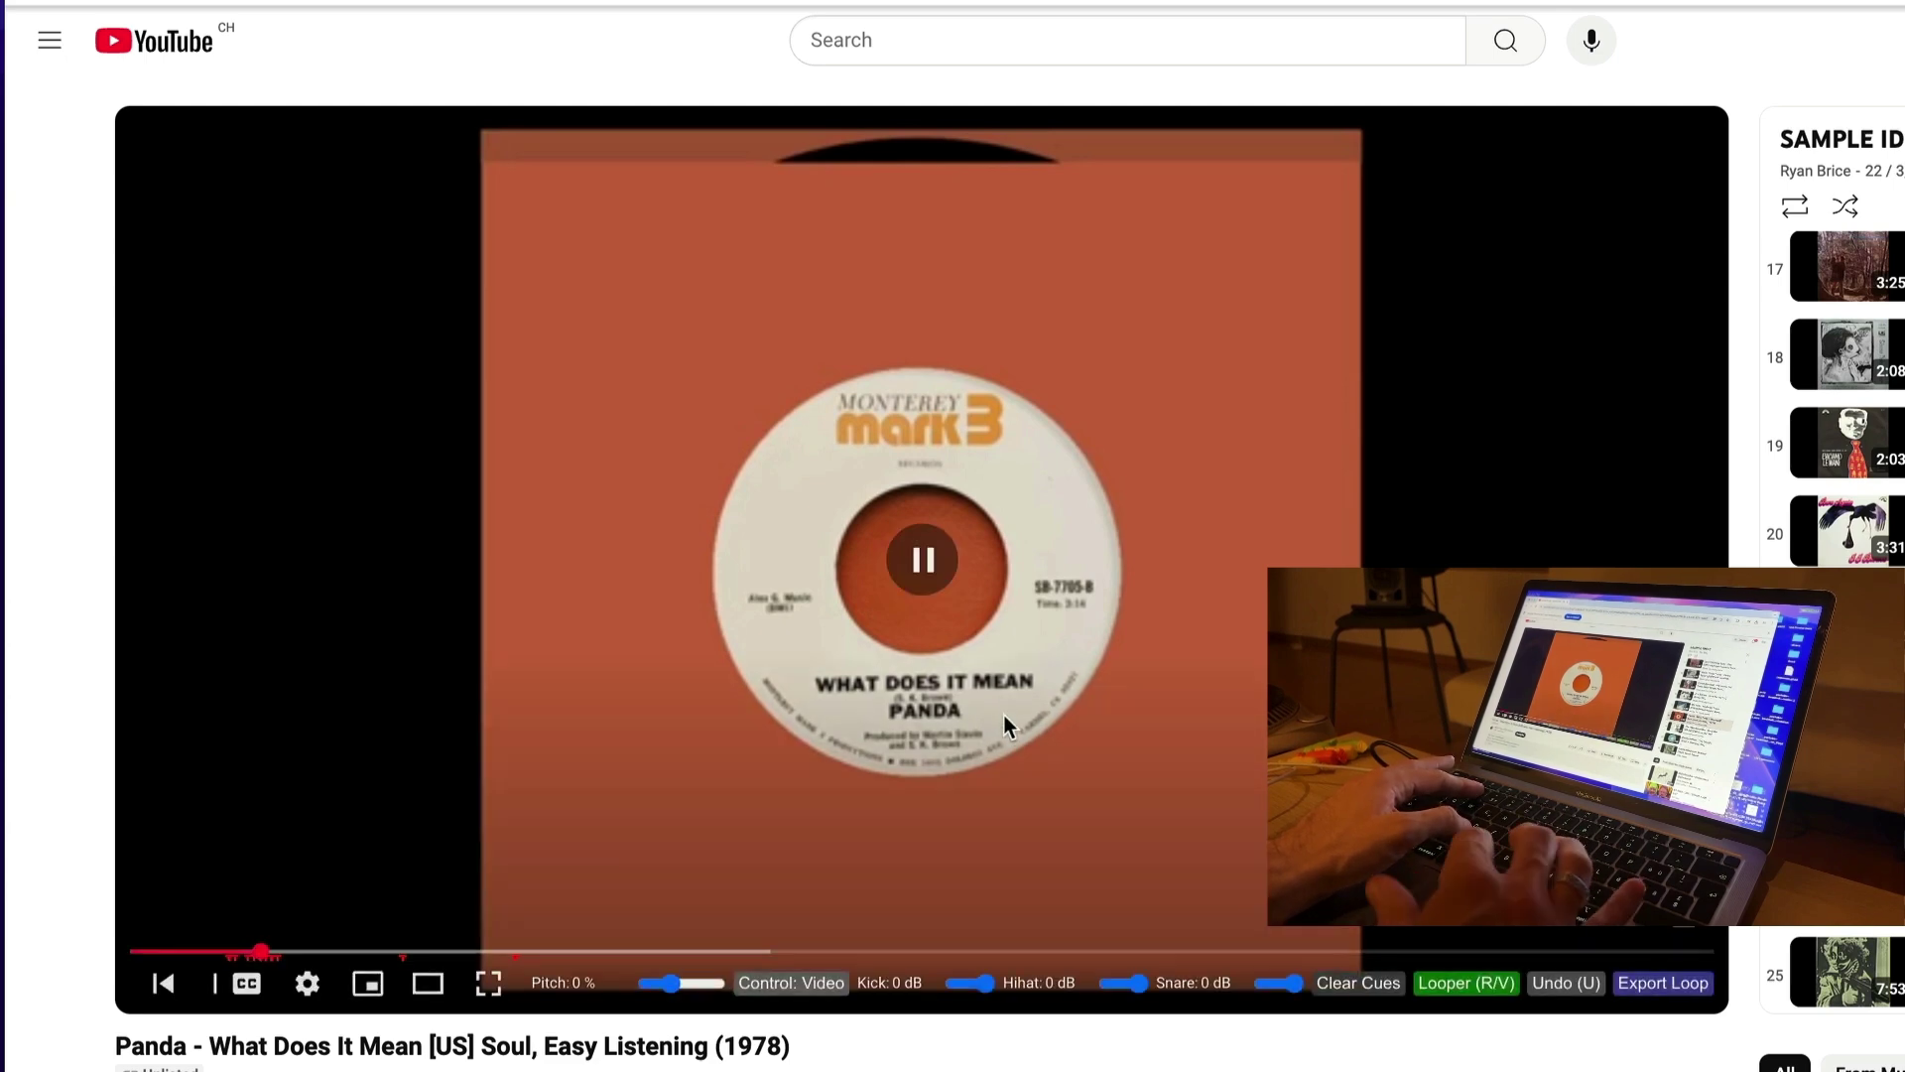
left_click(1673, 985)
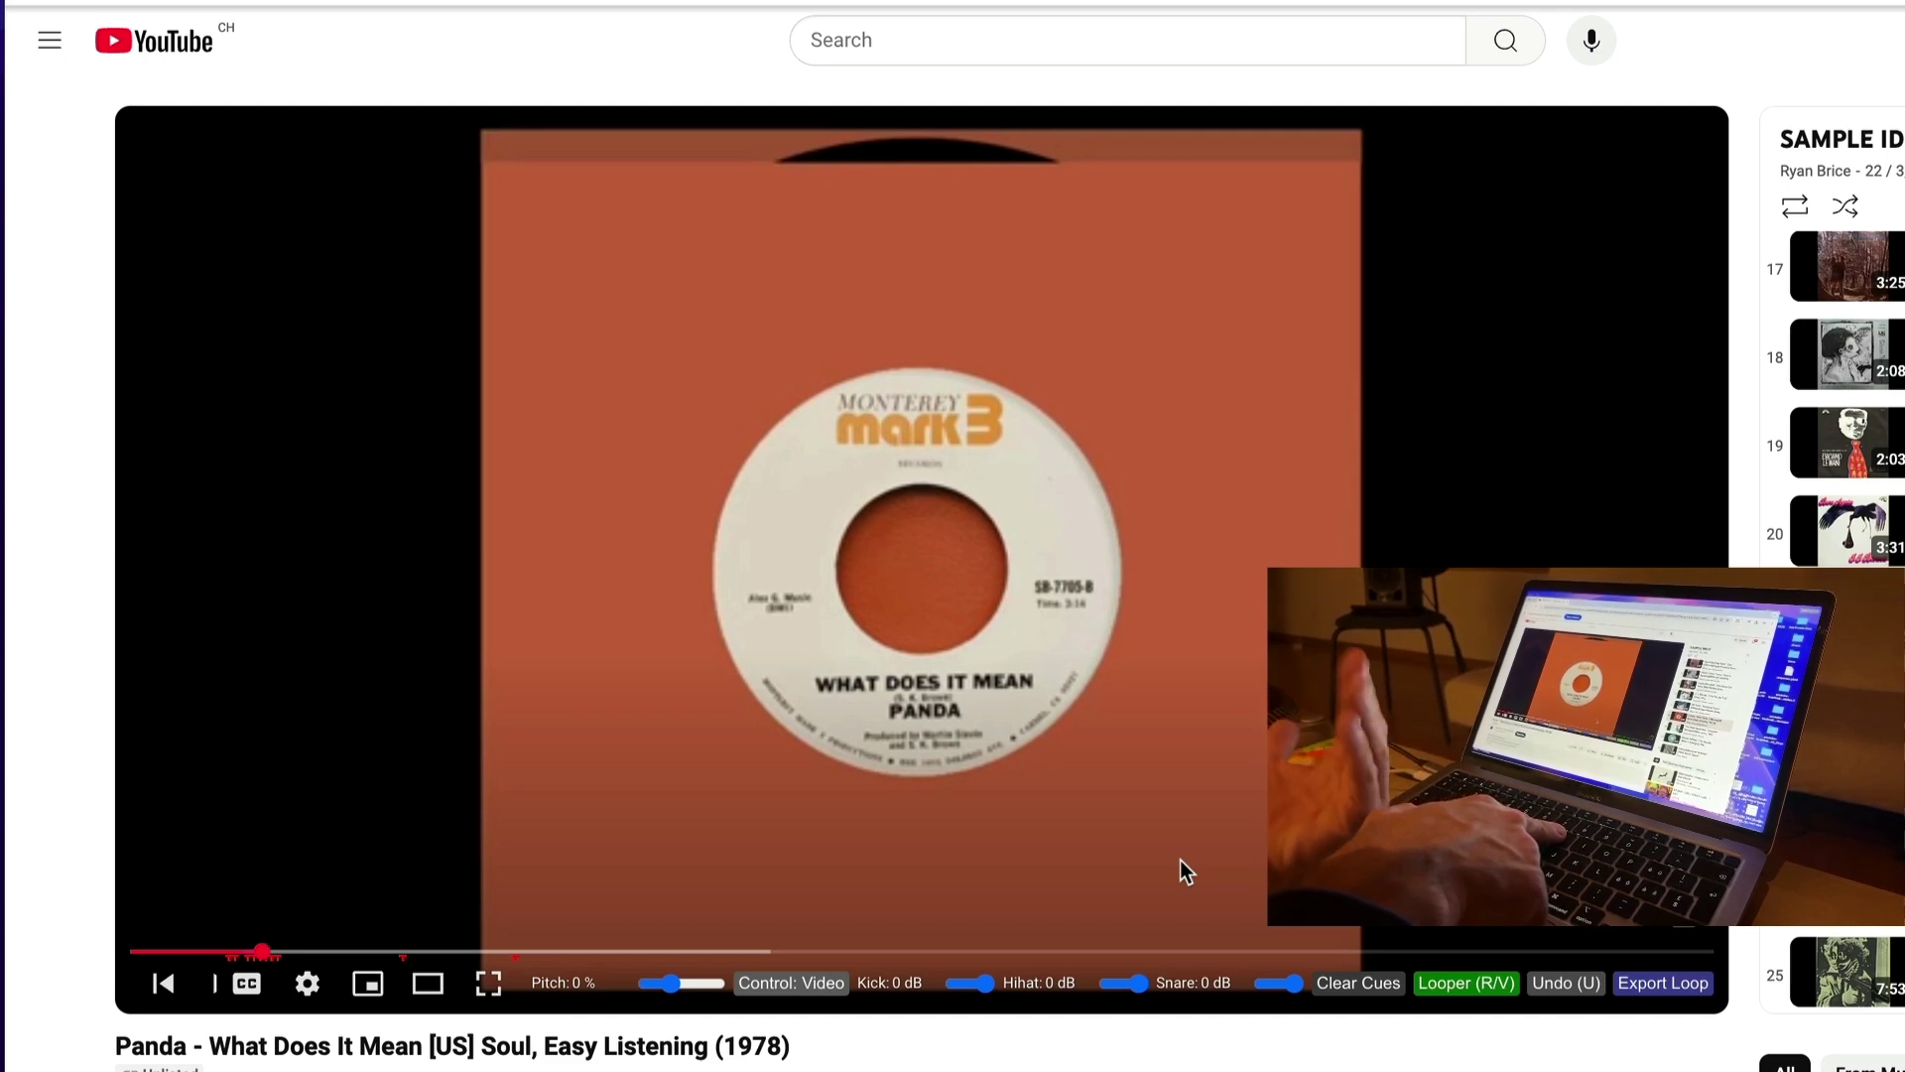
key("Tab")
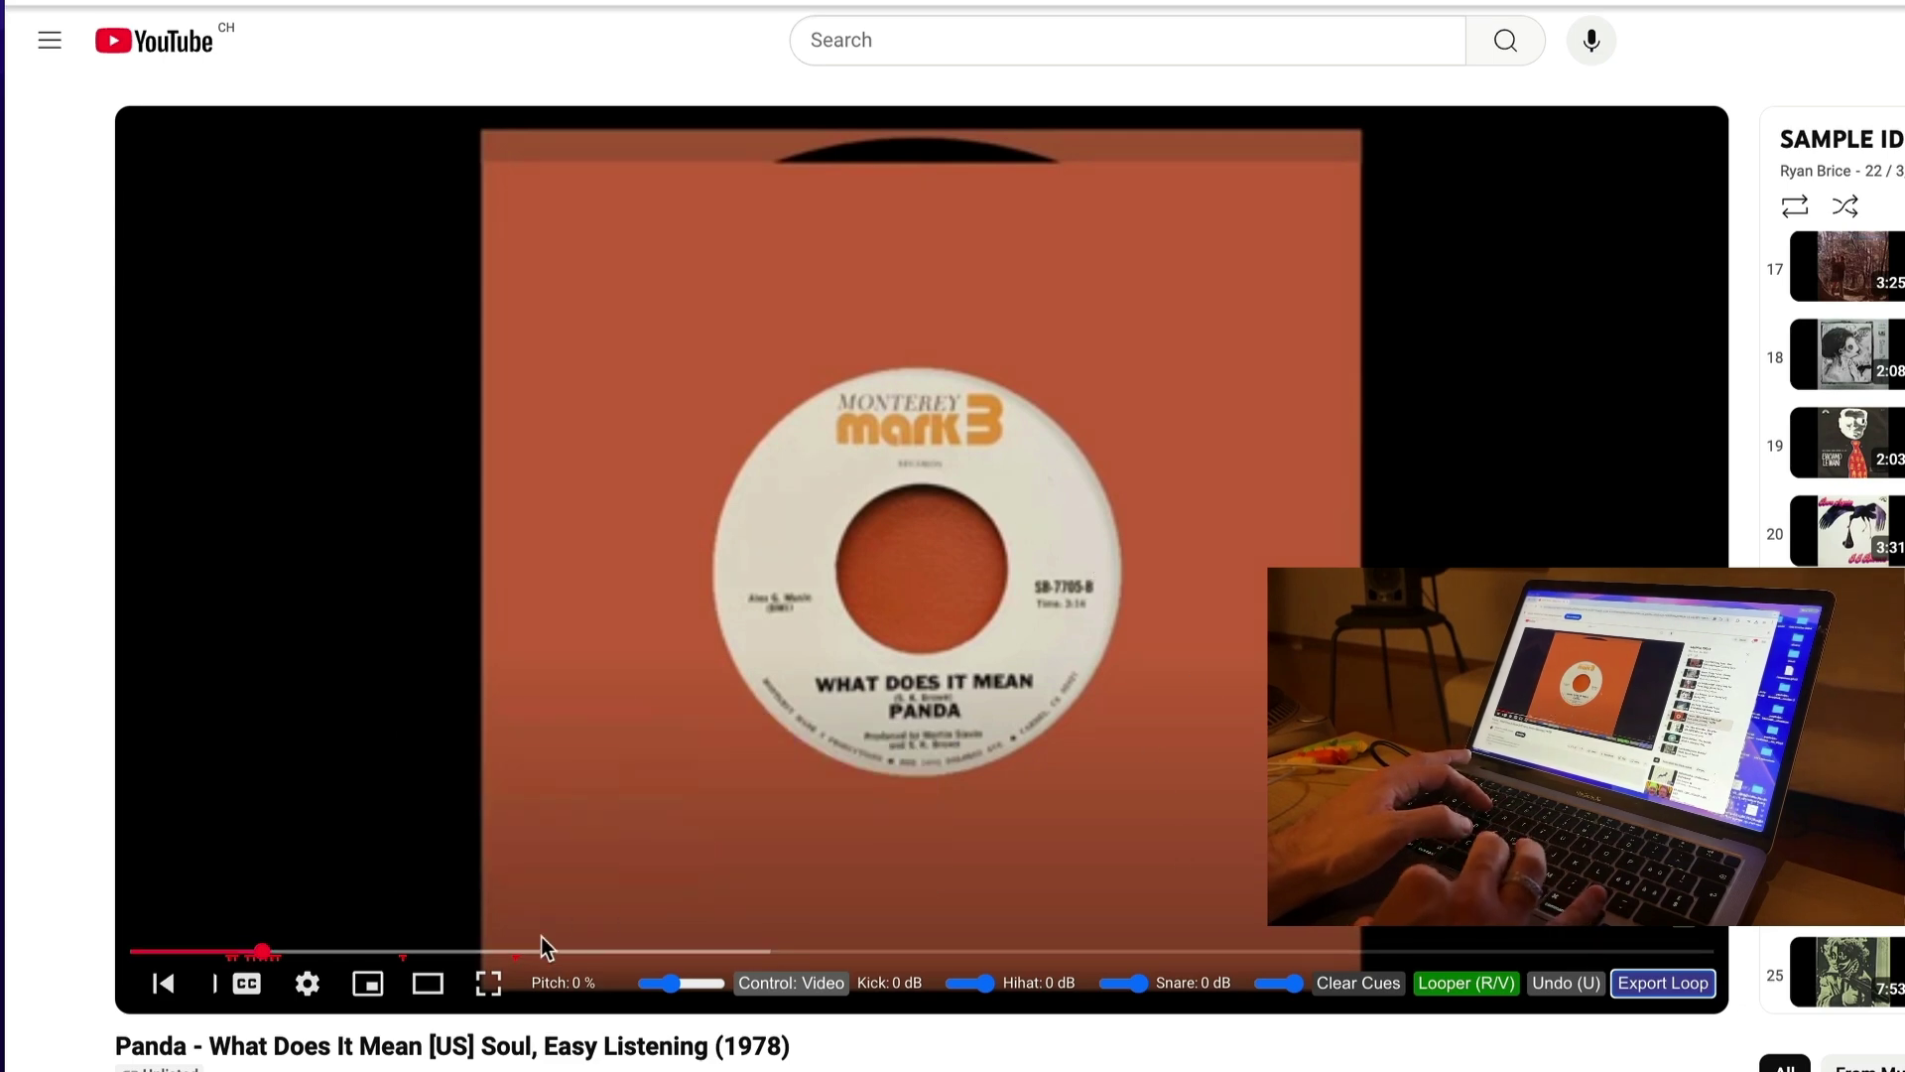
Seek the Panda video to about 0:51 and set cue 1 there.
left_click(575, 955)
key("space")
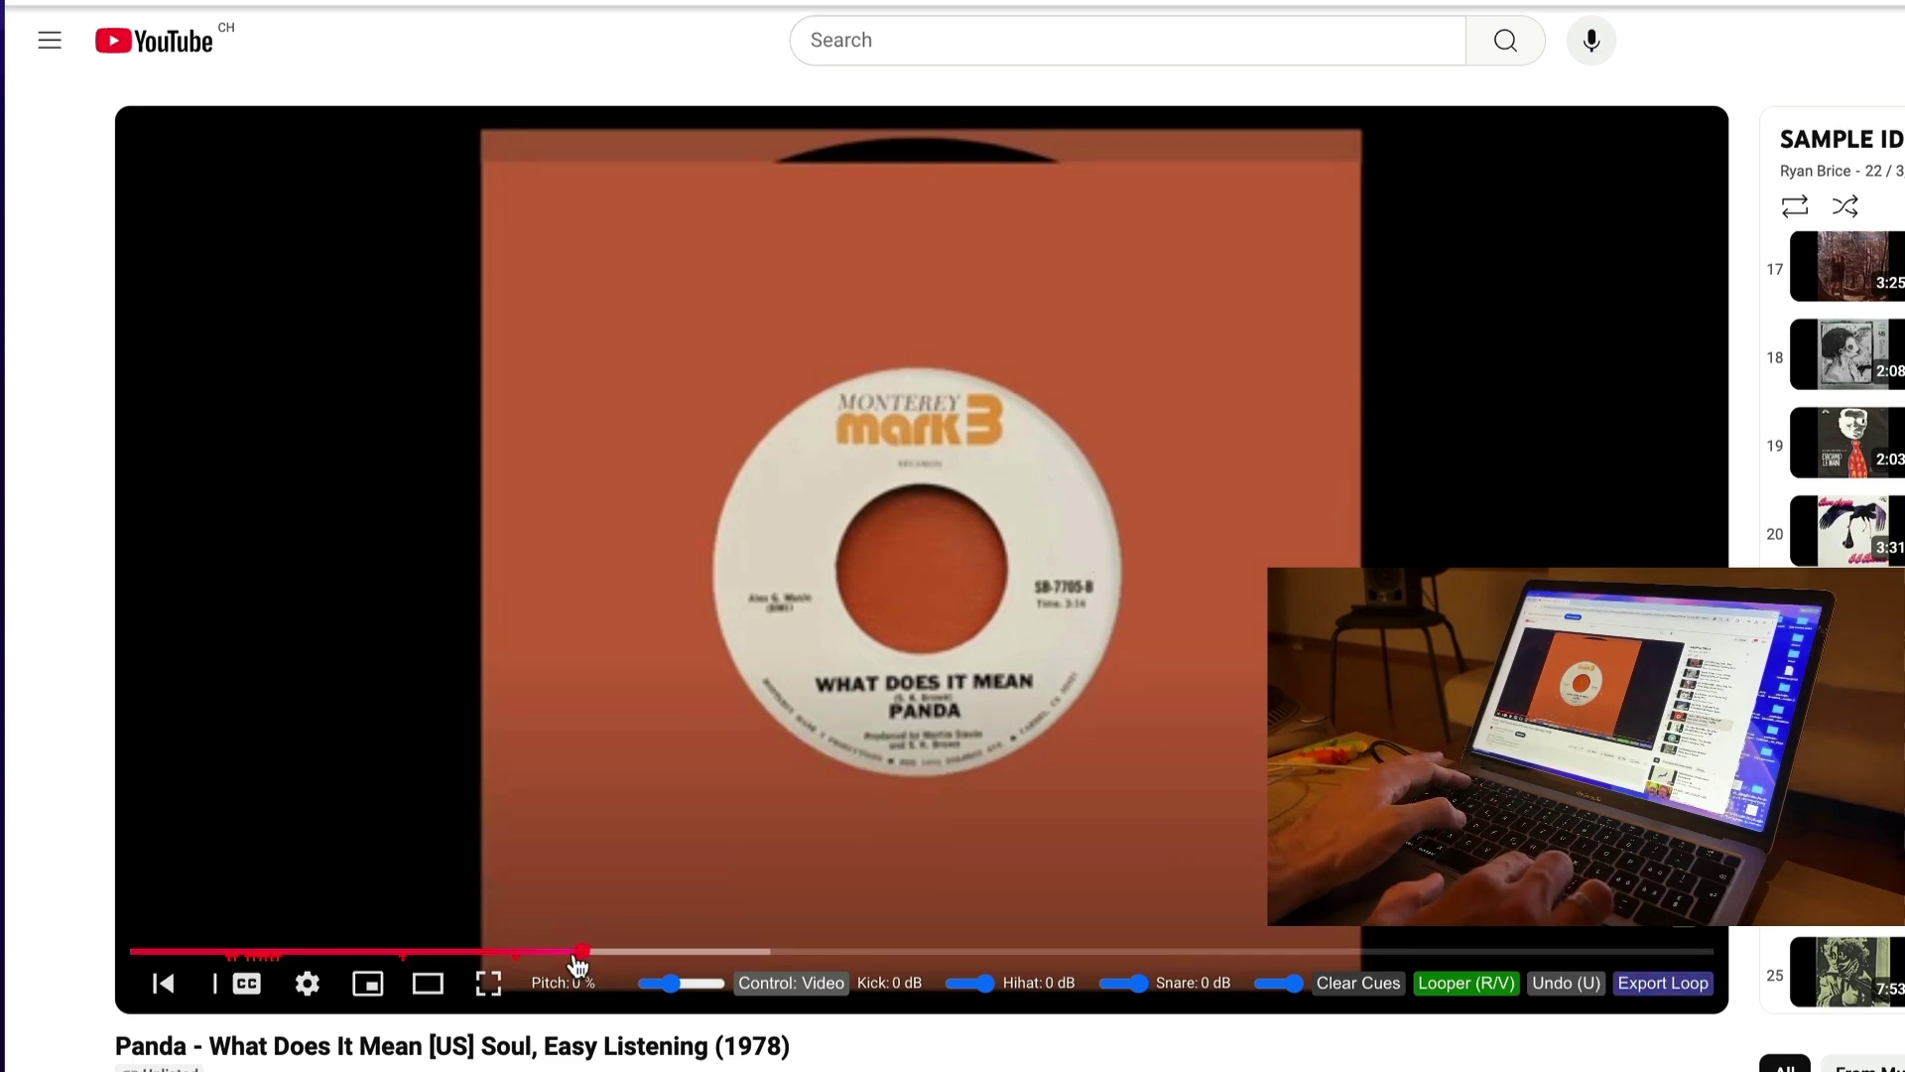
left_click(575, 955)
left_click(575, 959)
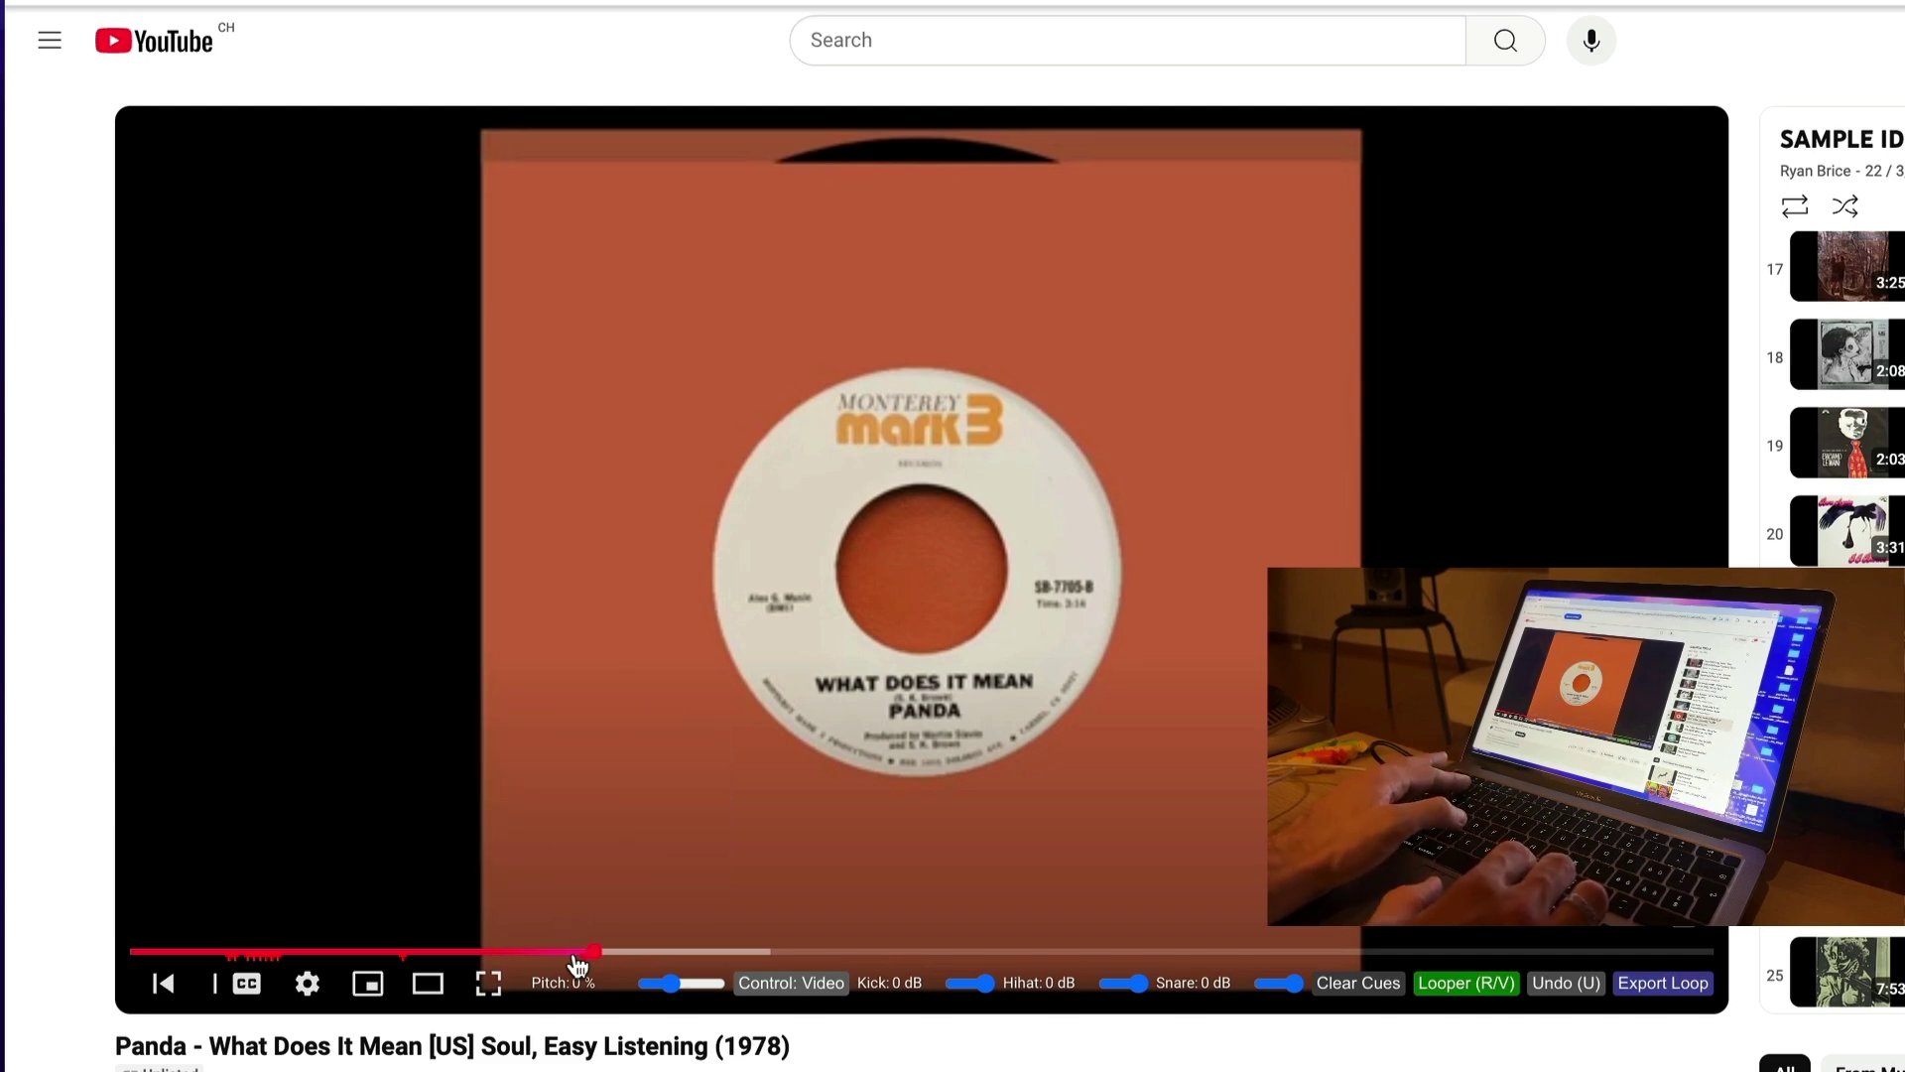
left_click(575, 957)
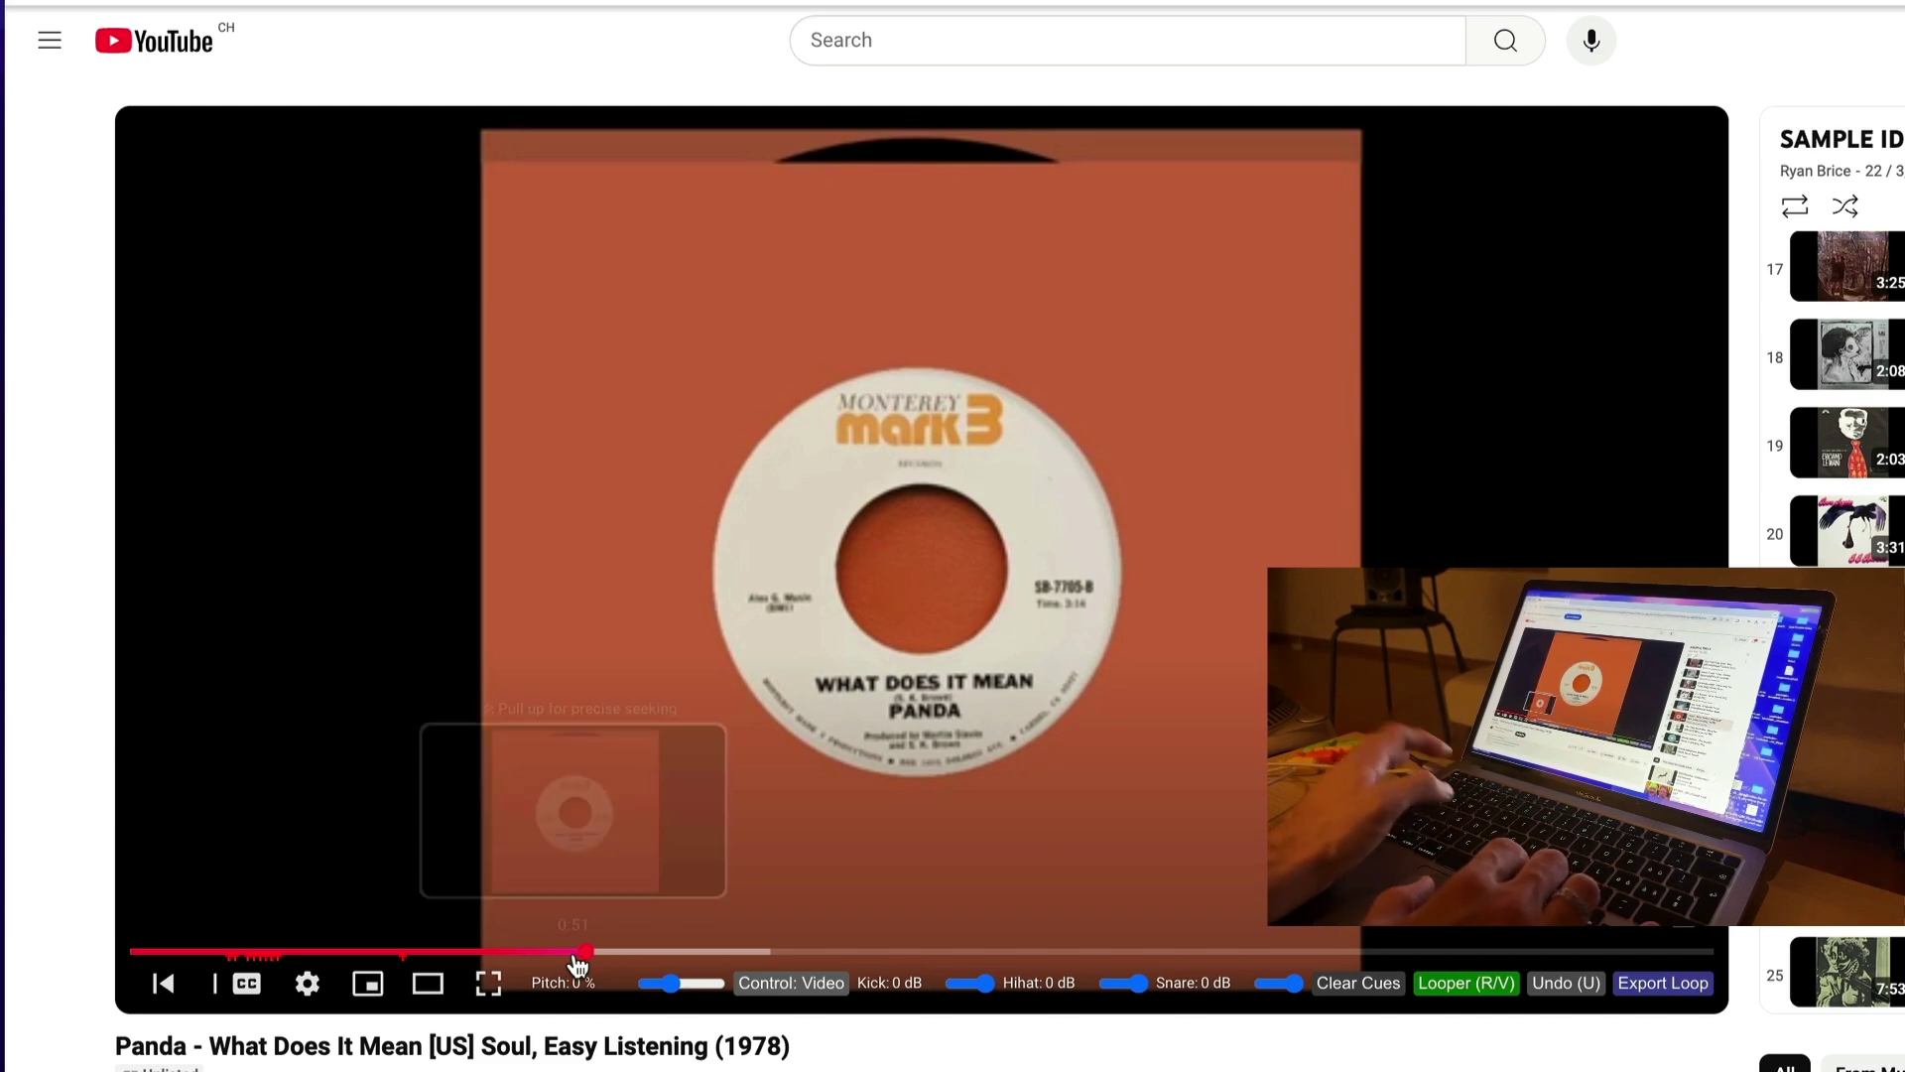
key("1")
left_click(577, 959)
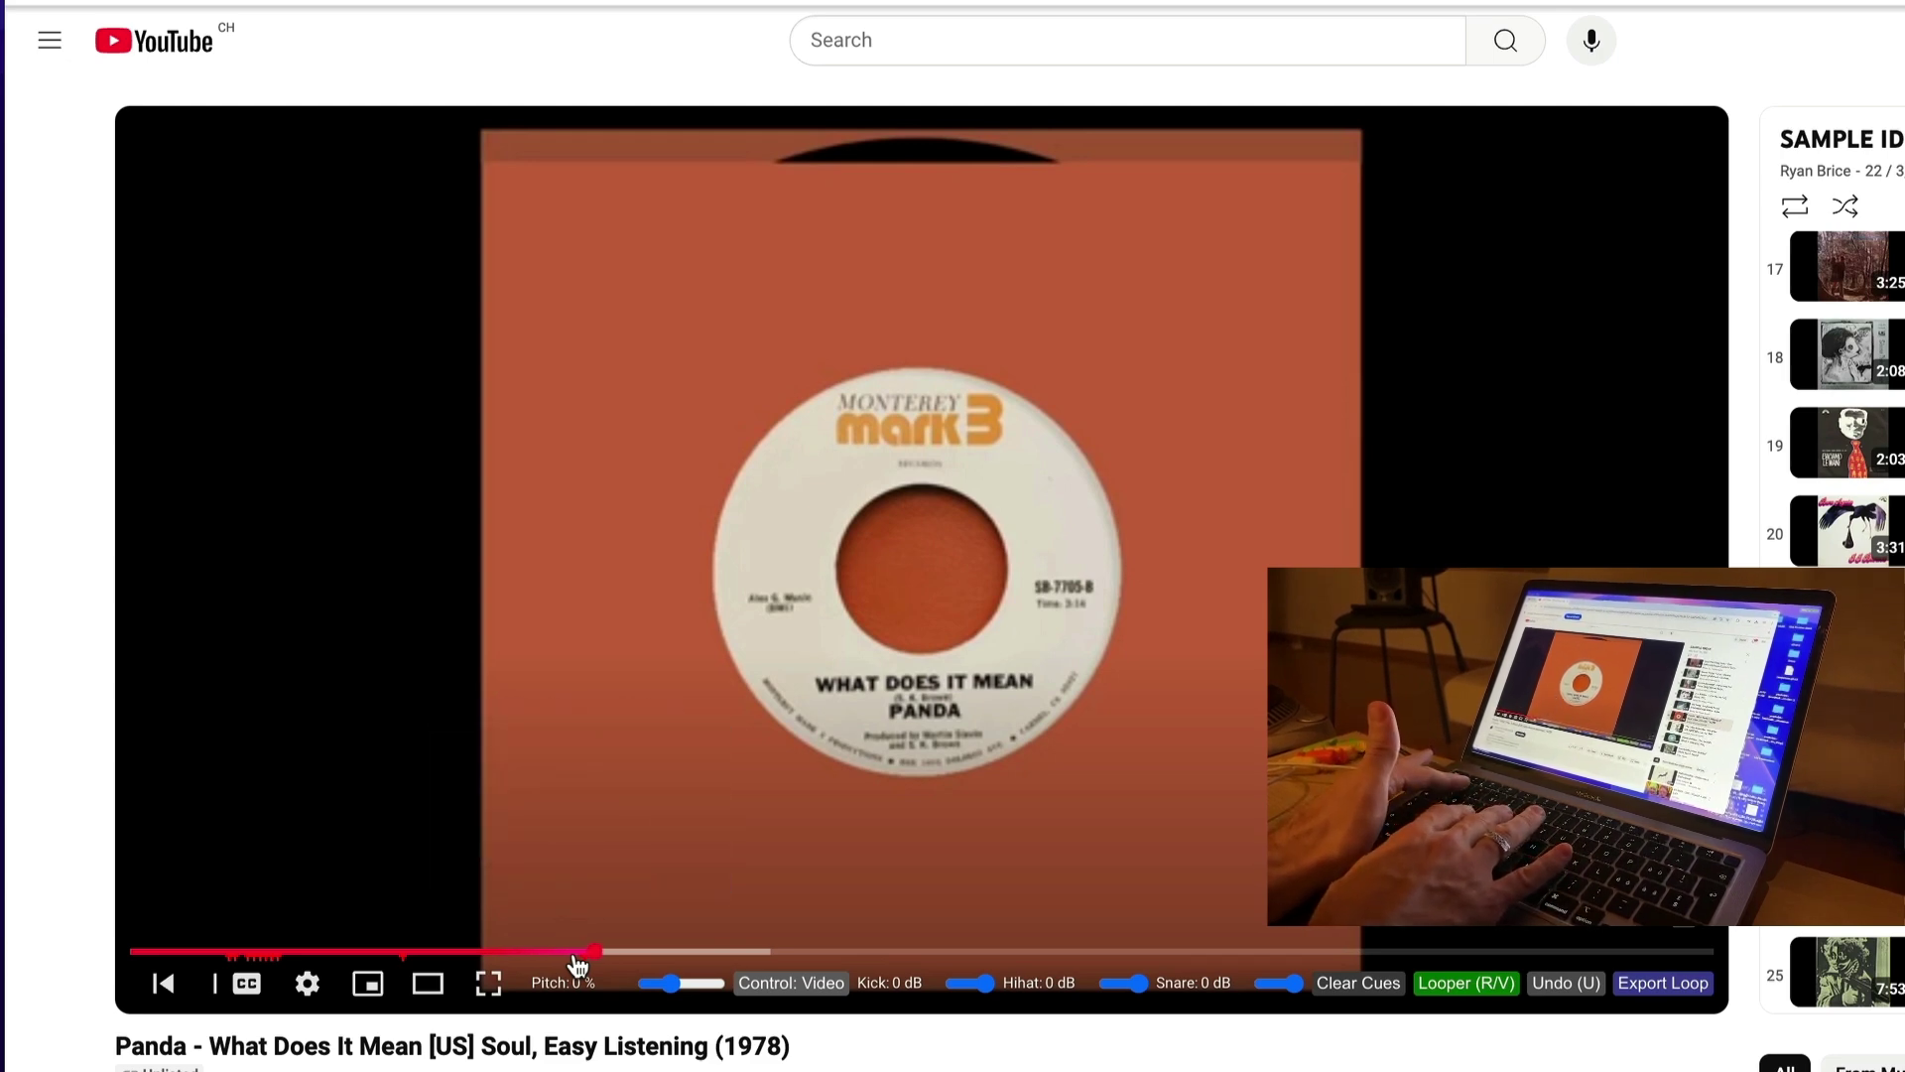
Overdub the running audio loop from the later section, pause the video, and export the loop again.
key("r")
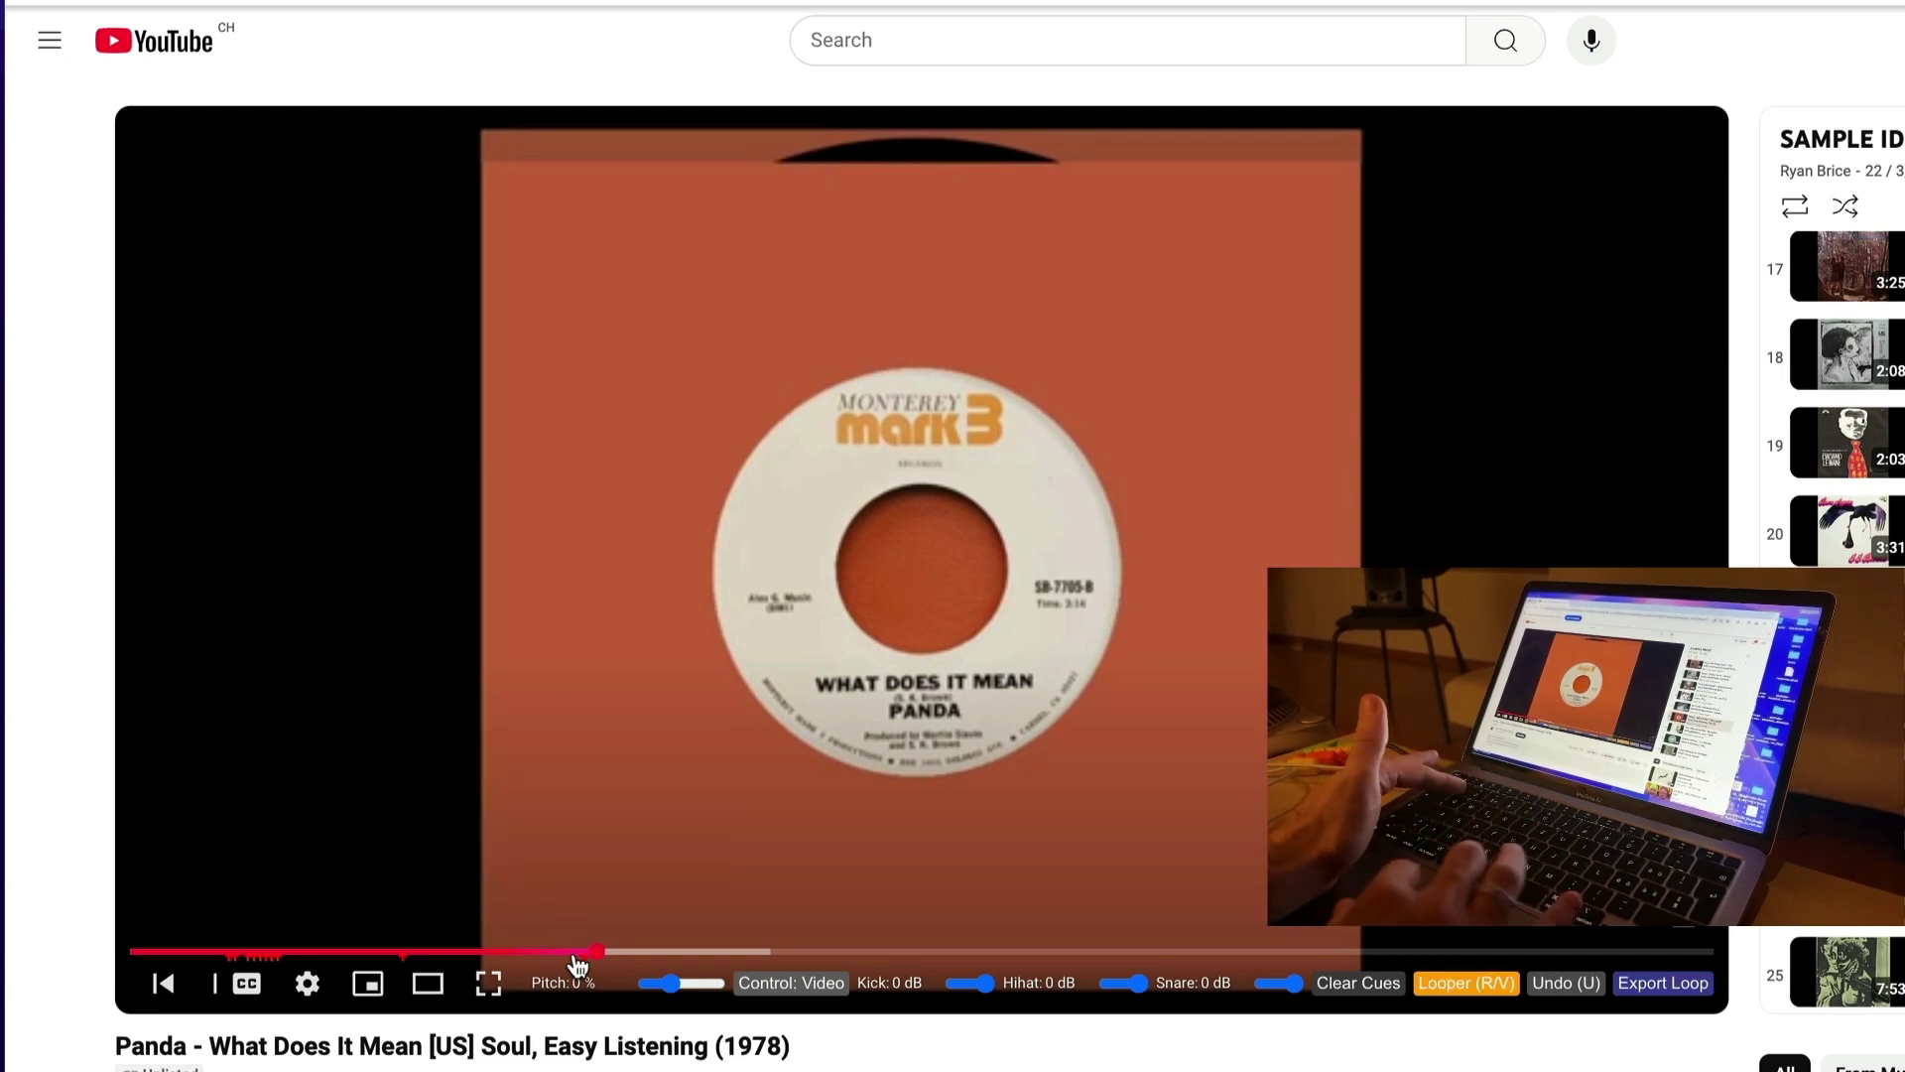
left_click(737, 889)
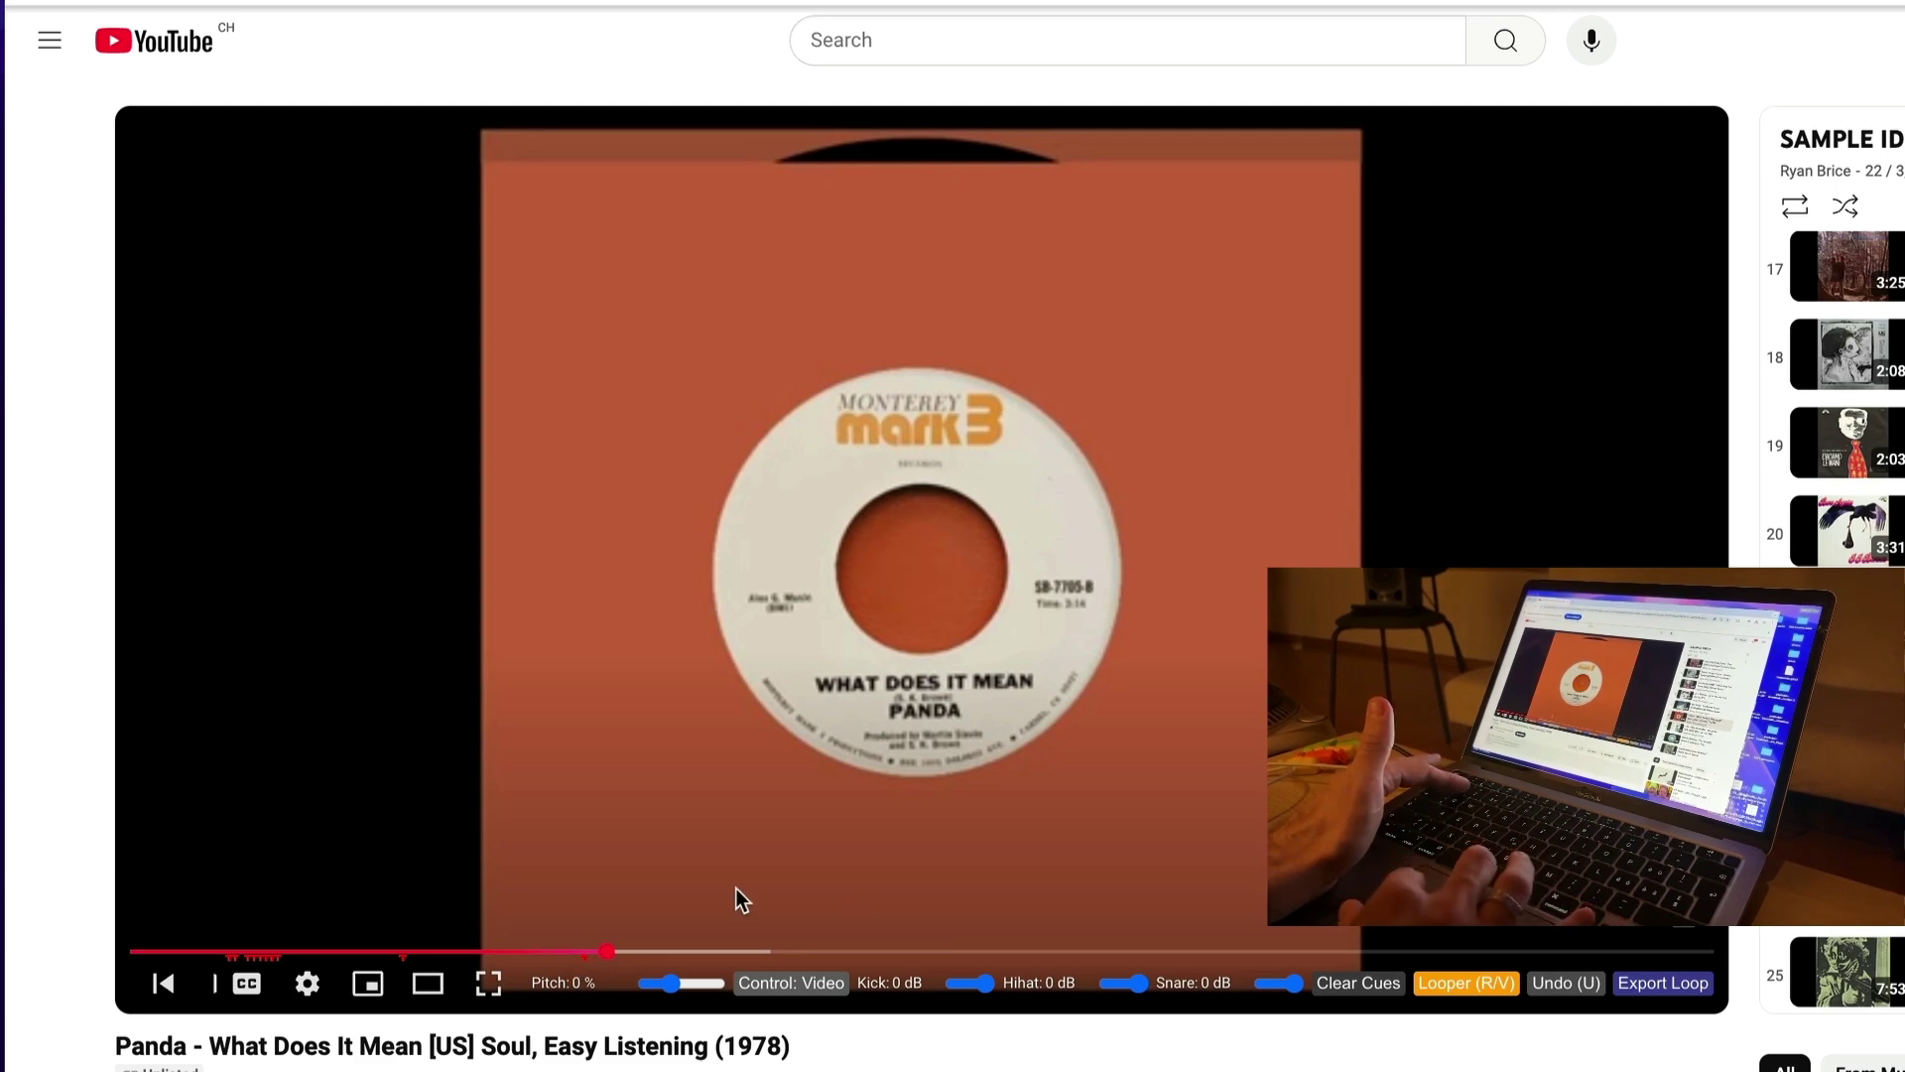
left_click(1665, 982)
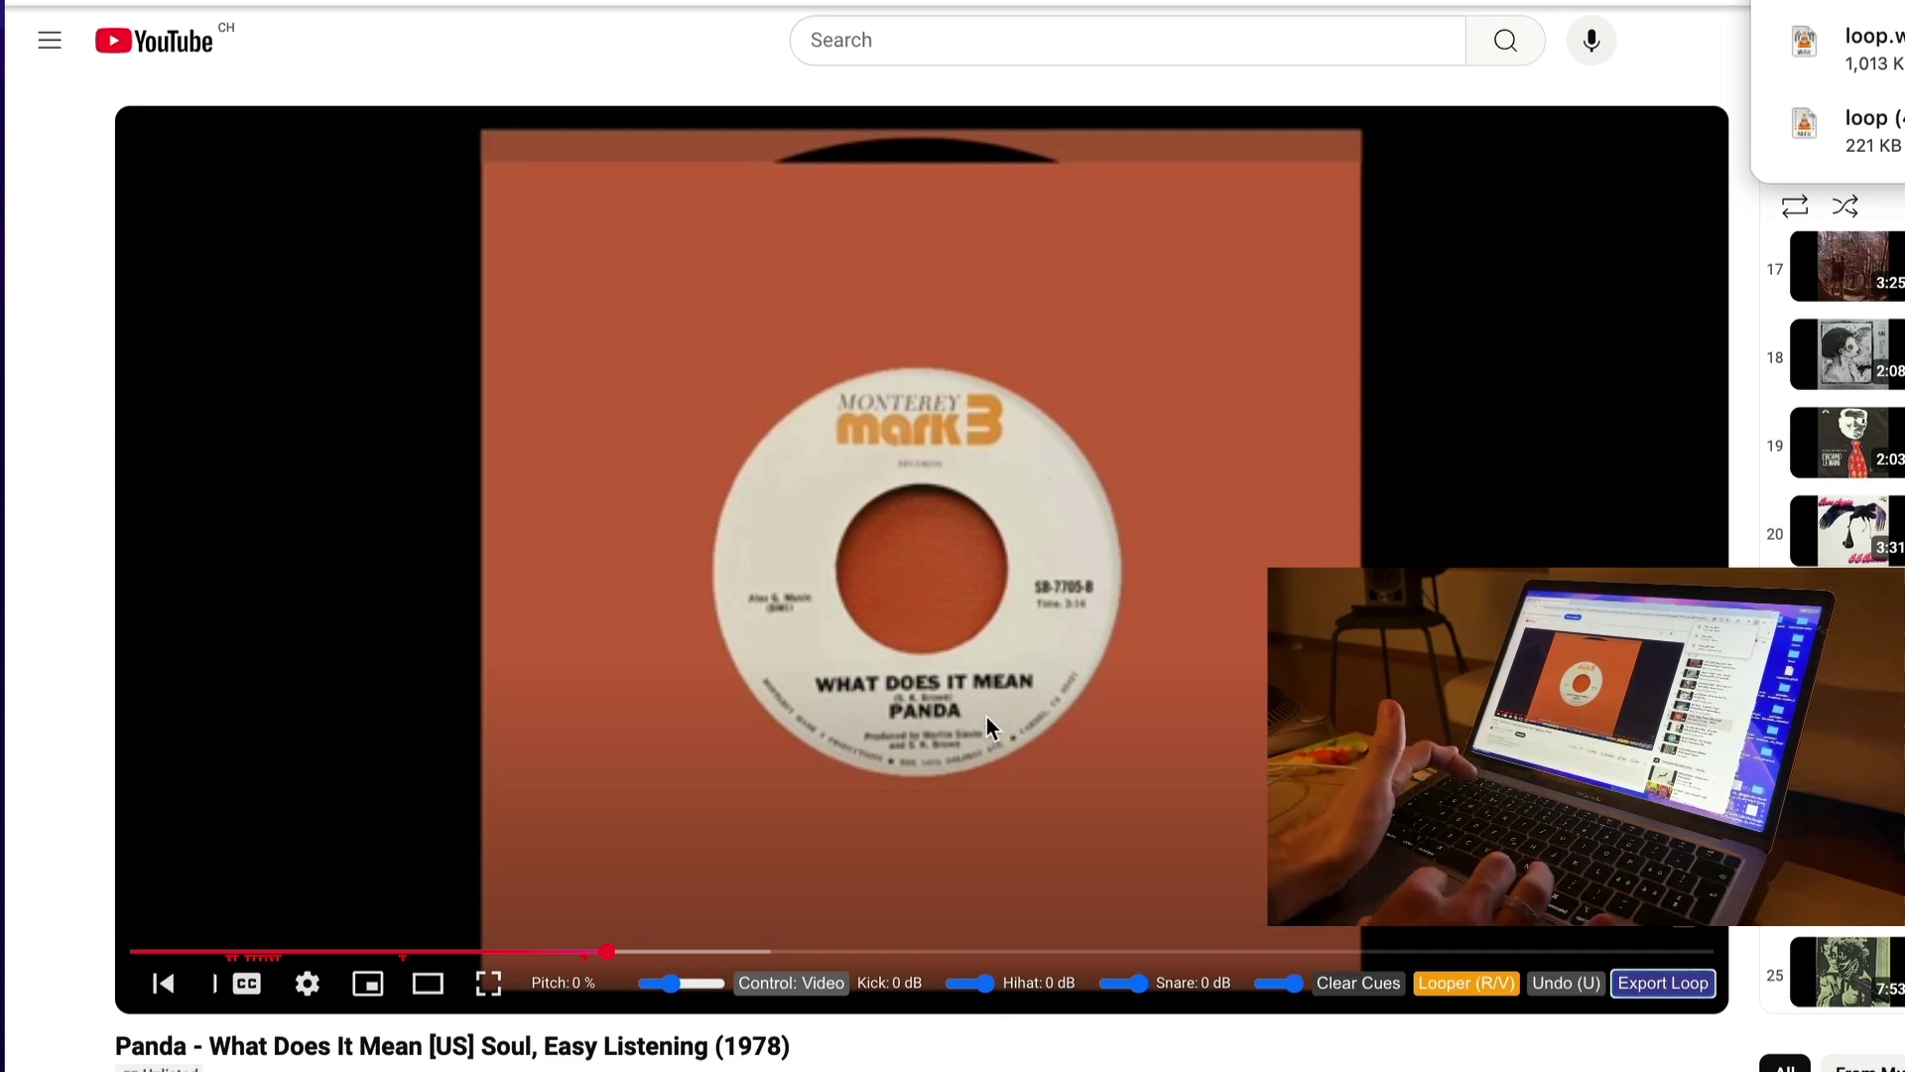
Place cue points around 1:12 on the Panda video's timeline and stop the looper and video.
left_click(752, 951)
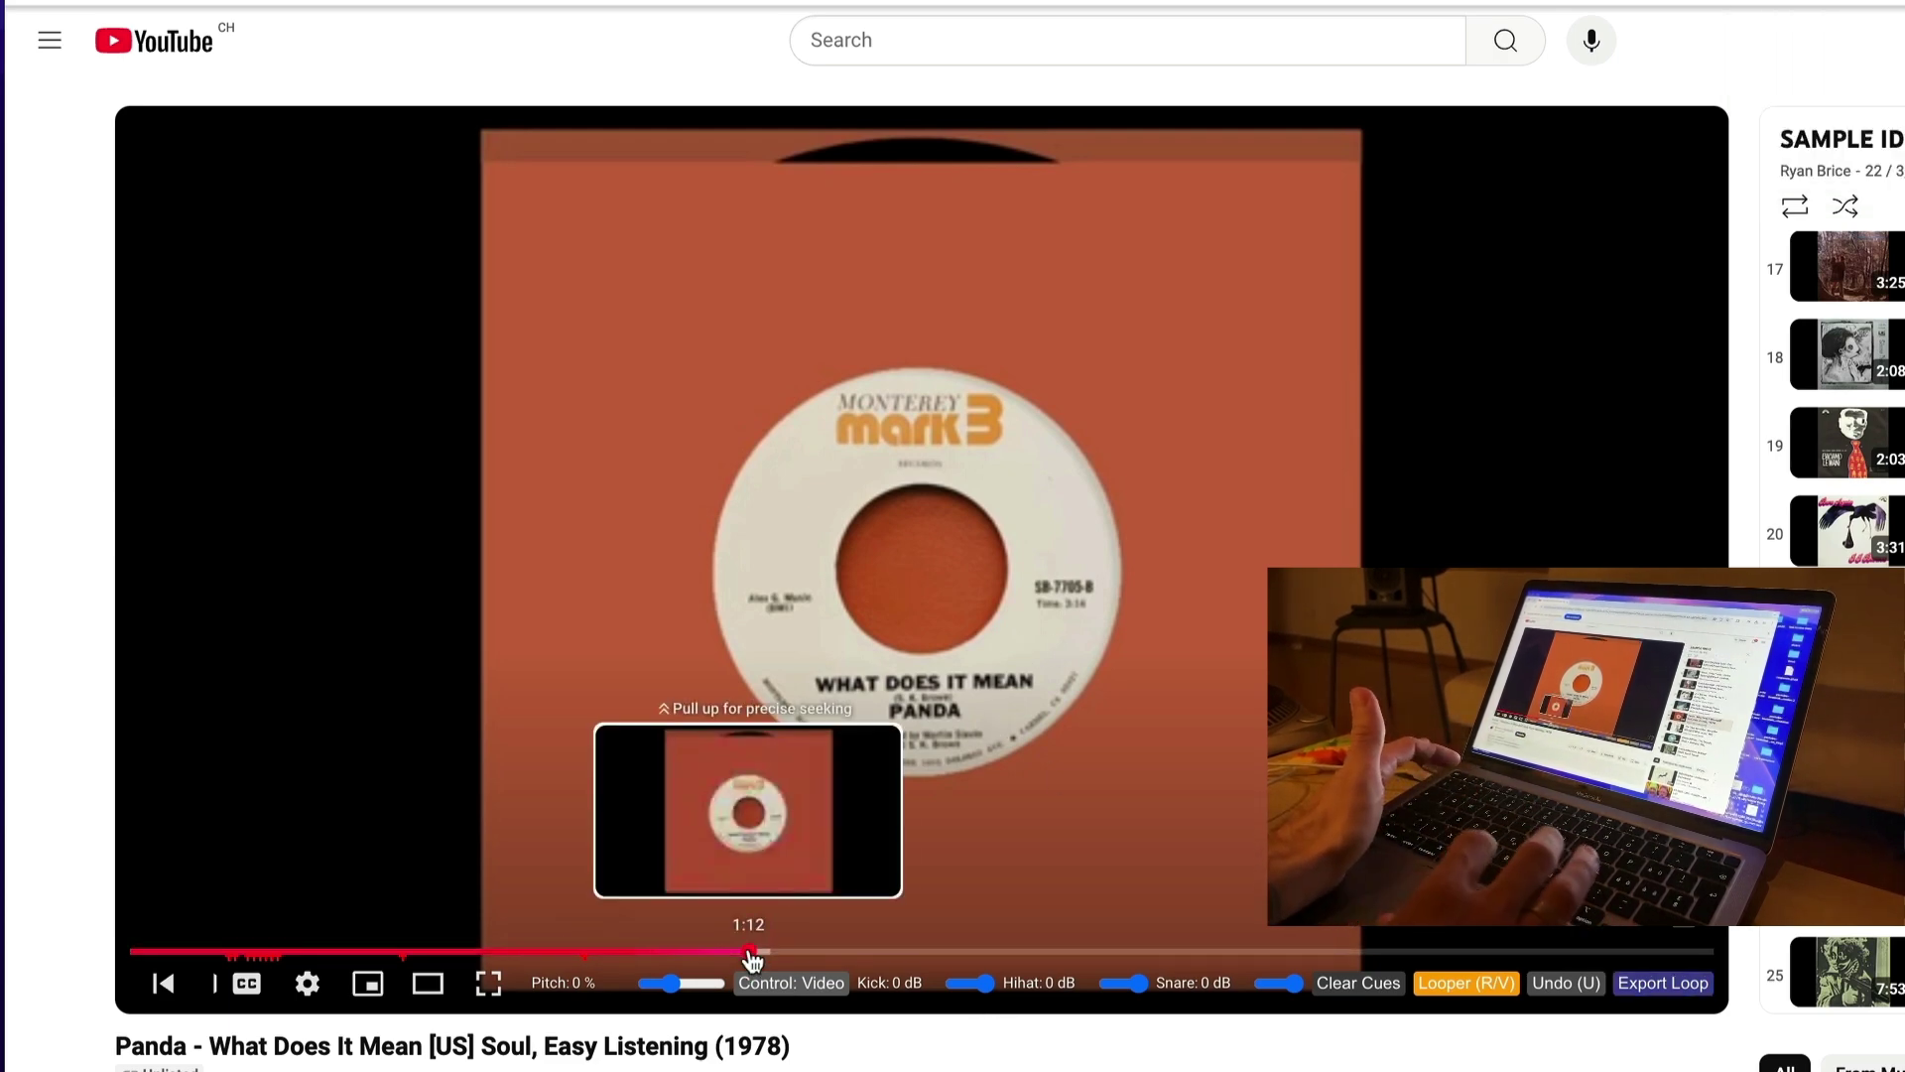
left_click_drag(752, 956, 754, 958)
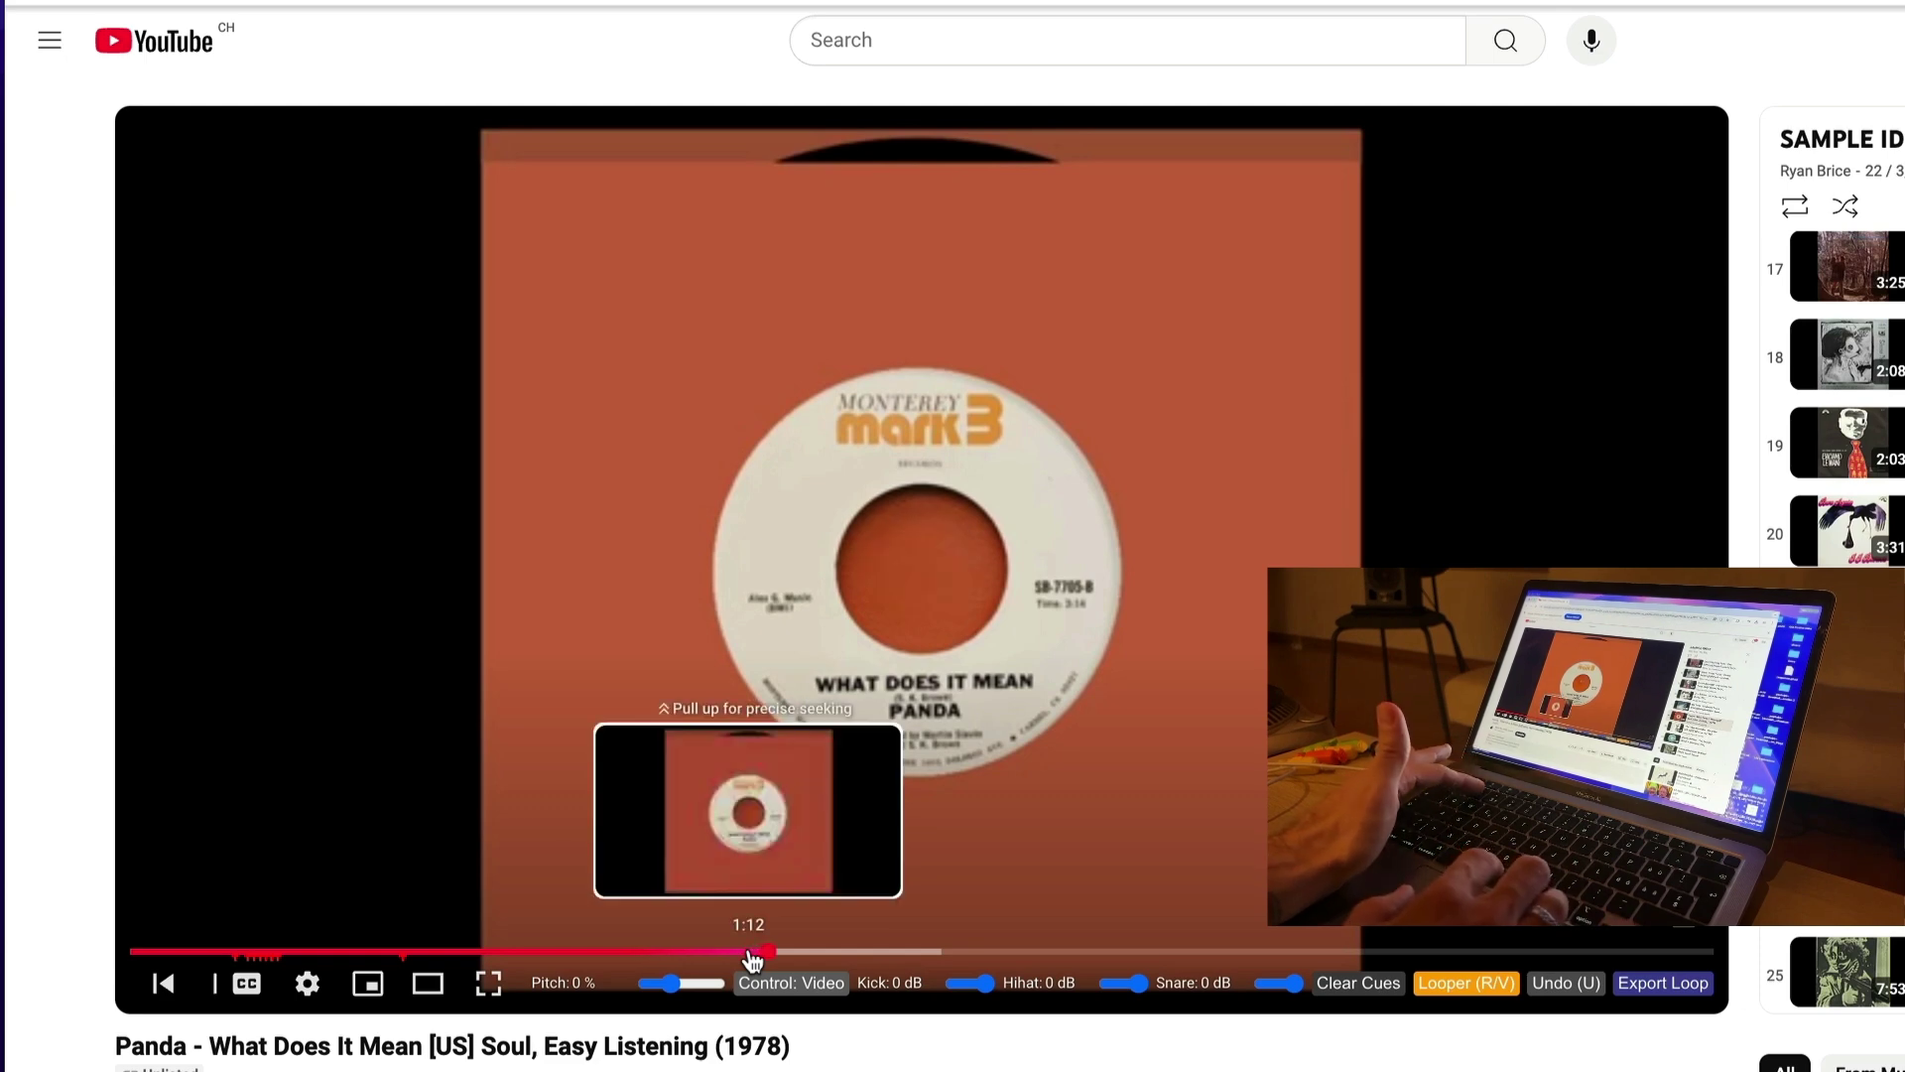
left_click_drag(753, 958, 753, 957)
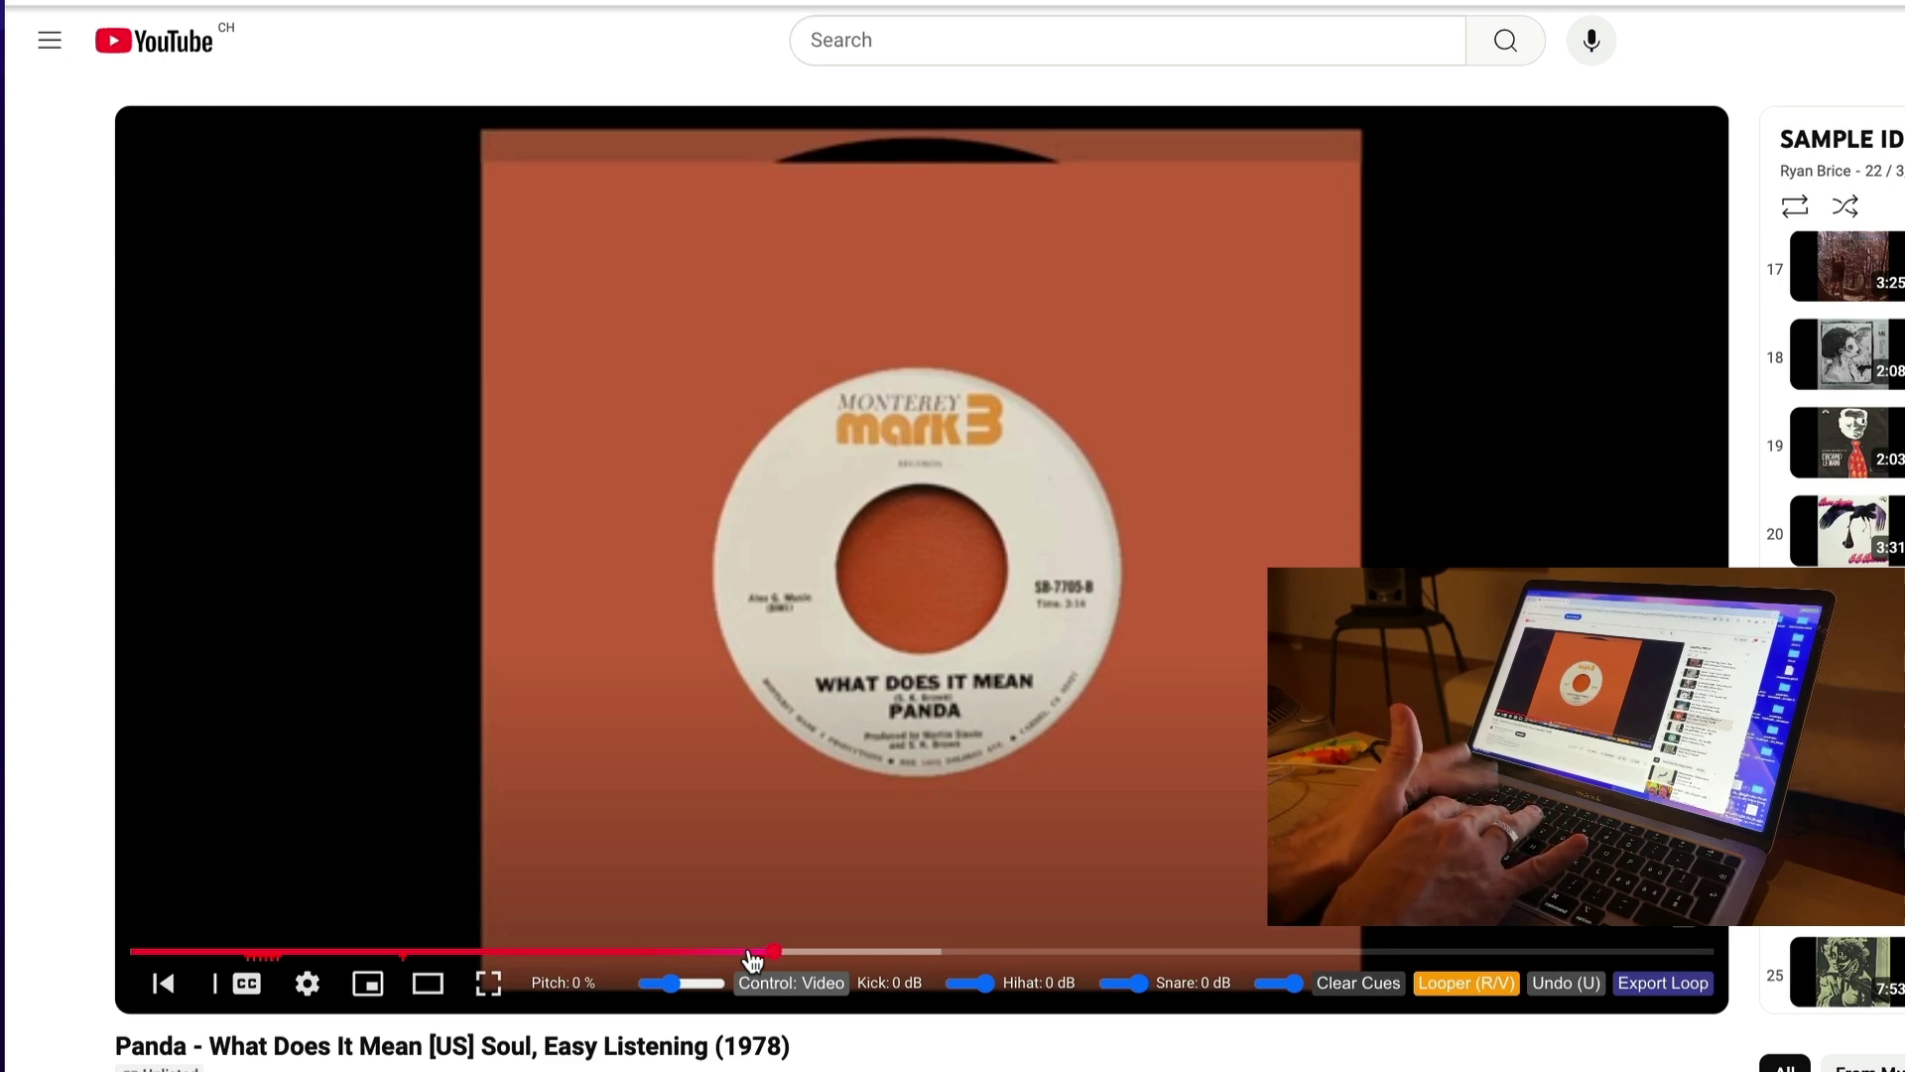
key("r")
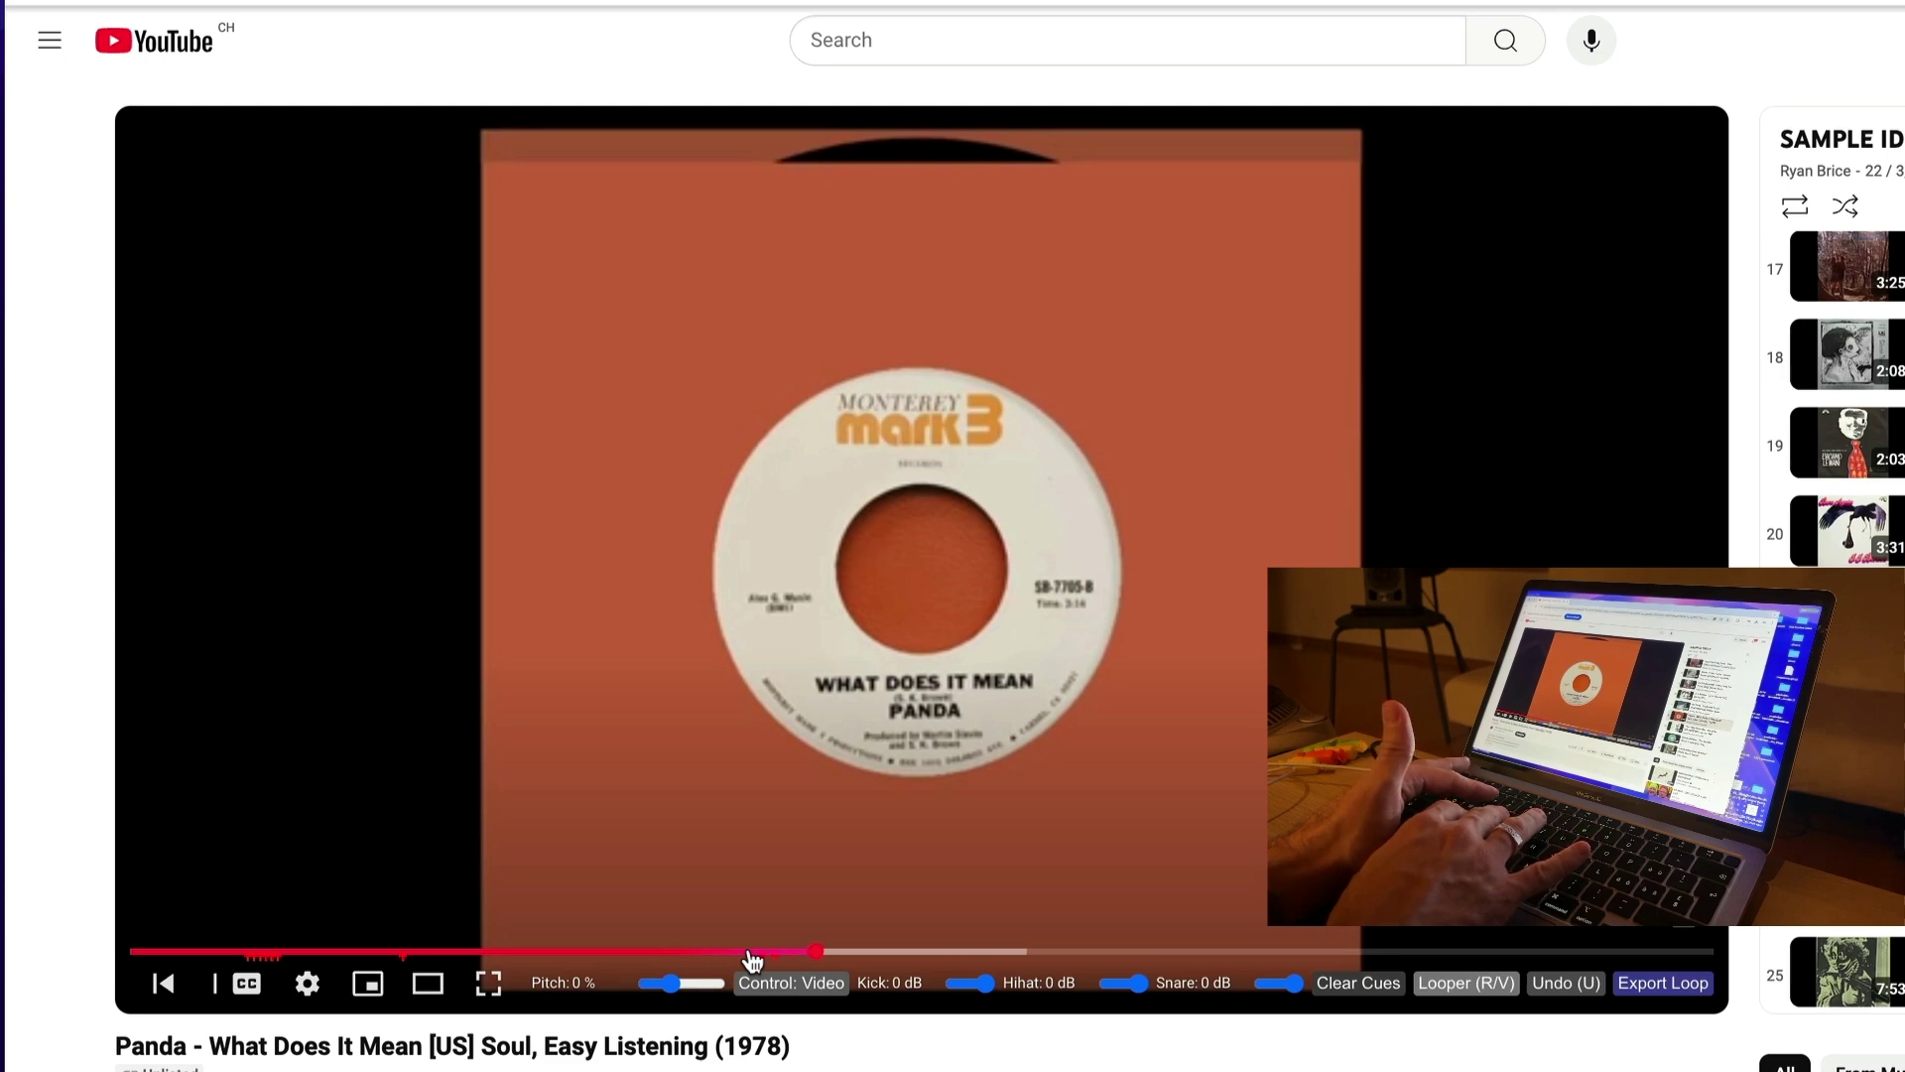
left_click(812, 748)
Switch to Finder and listen to the exported loop (1).wav and loop.wav previews, closing the Downloads window when done.
key("super+Tab")
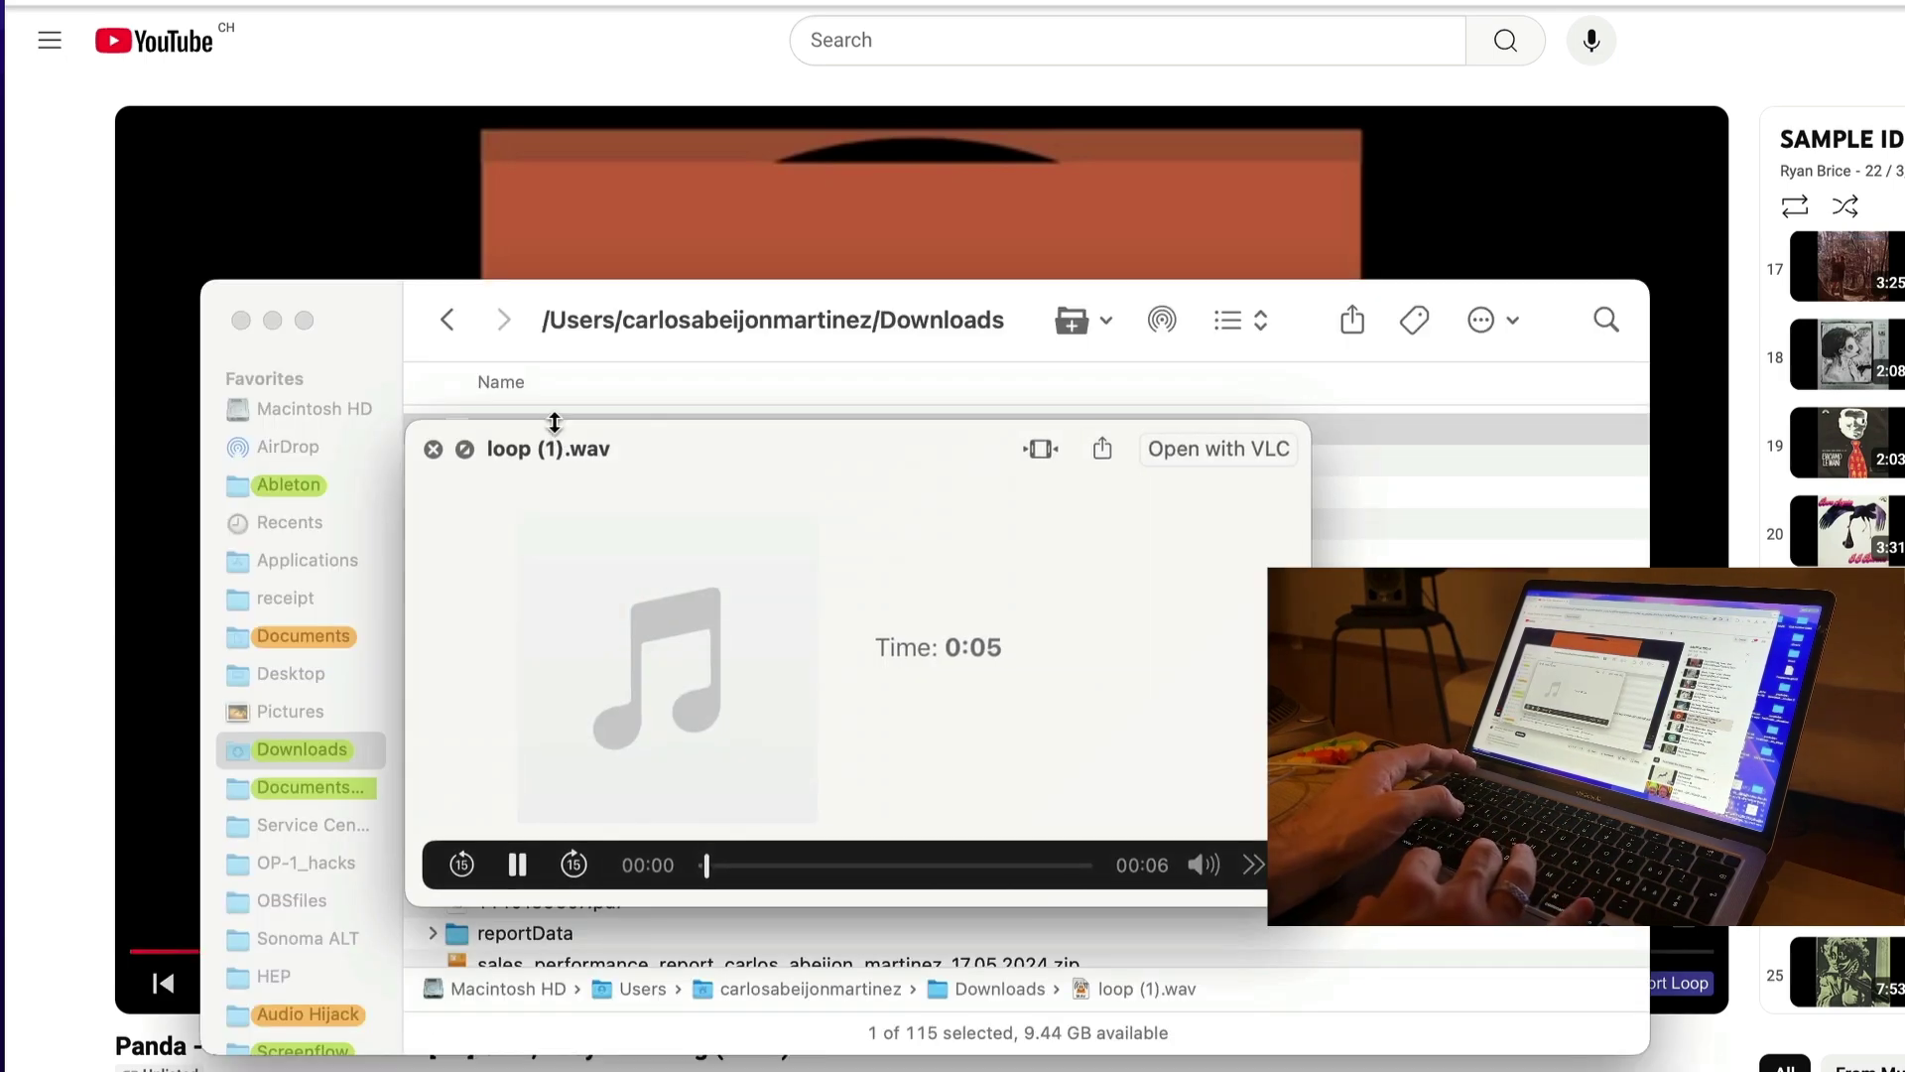
left_click_drag(546, 449, 526, 564)
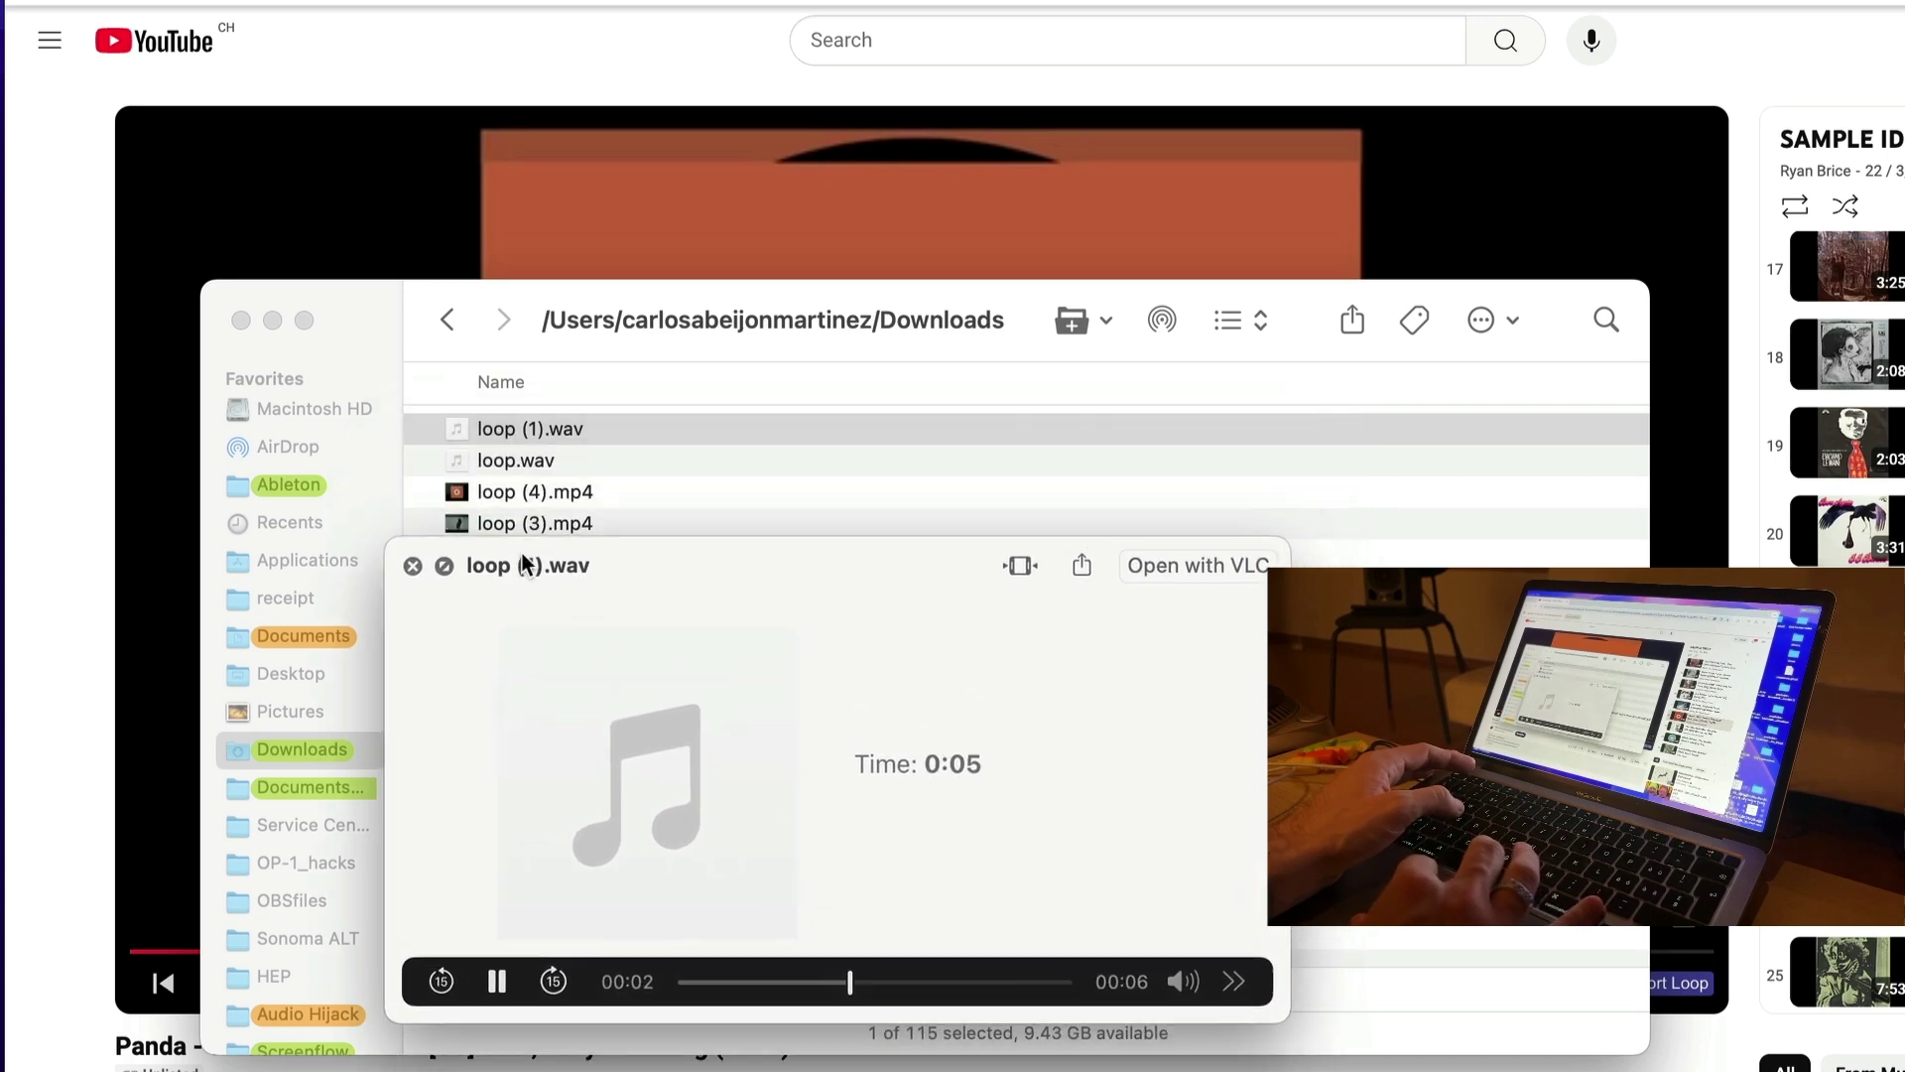
left_click(510, 461)
left_click(511, 460)
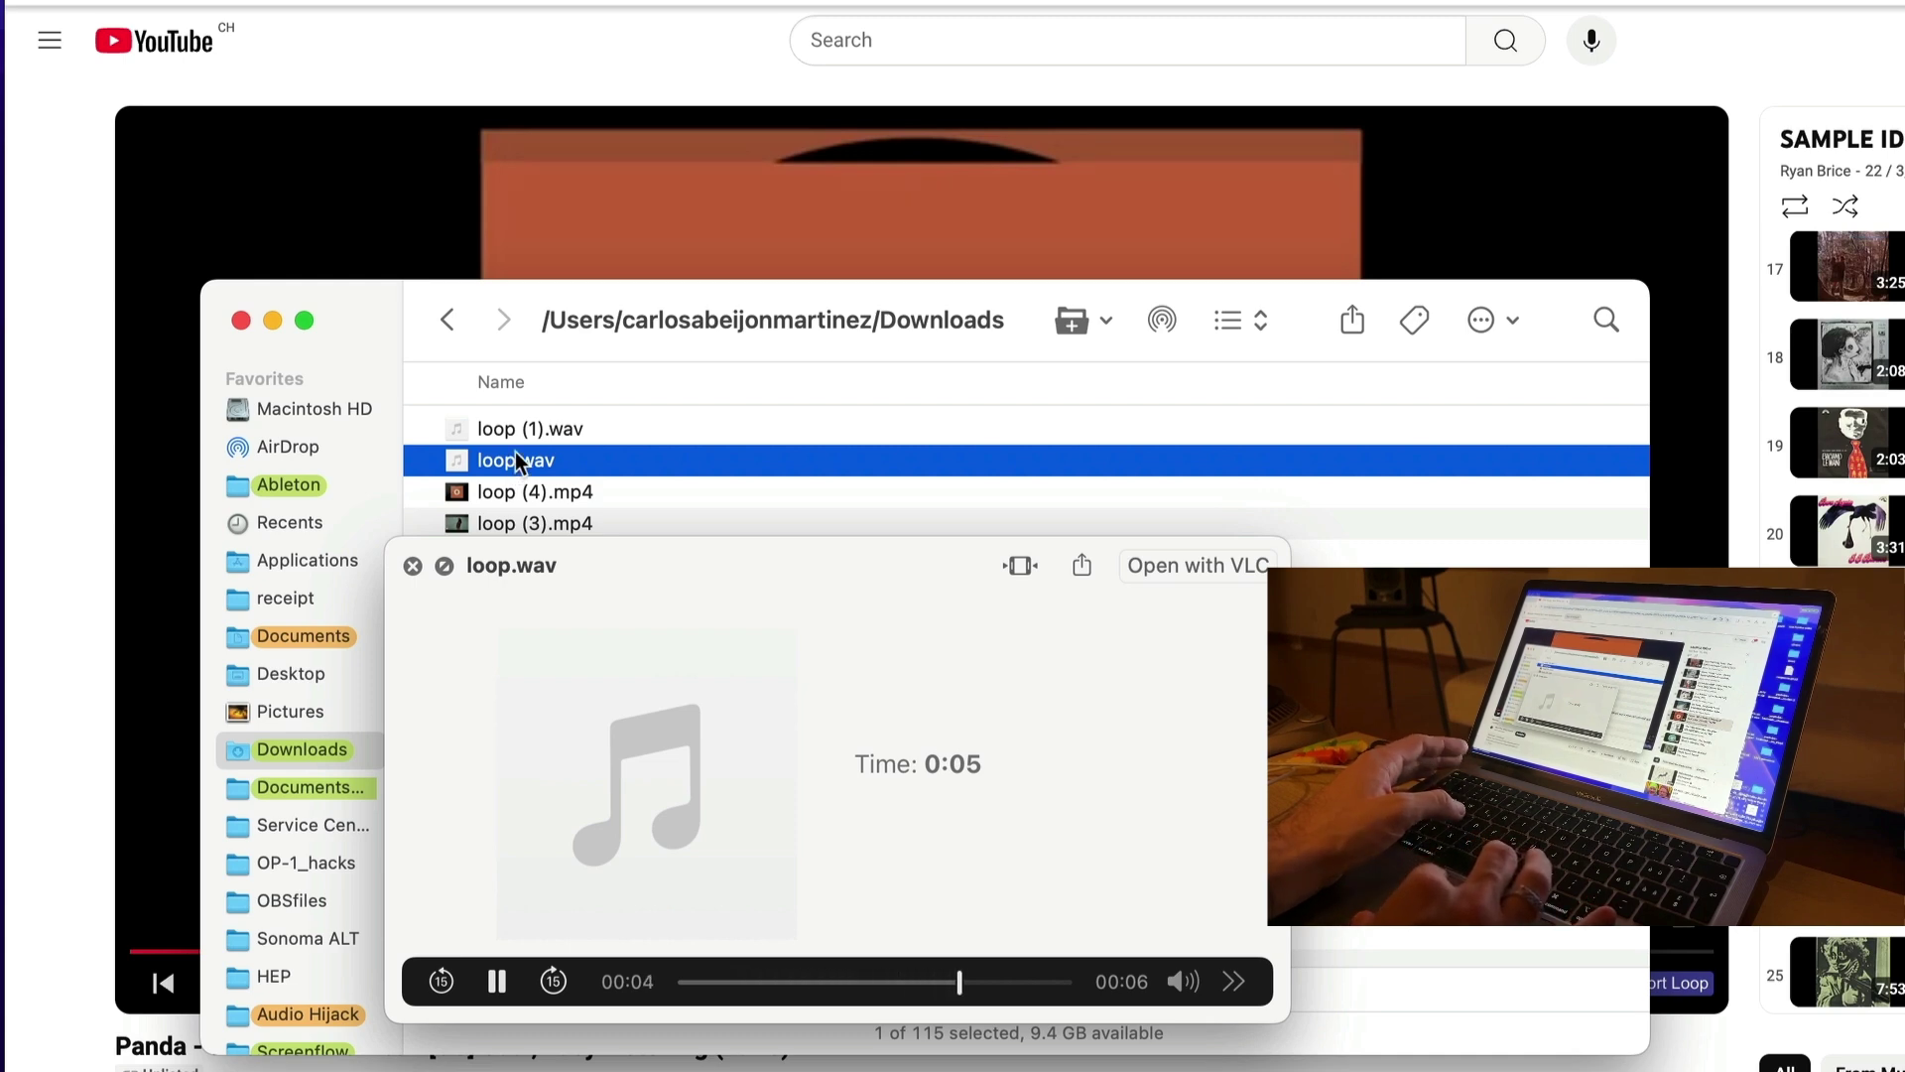
left_click(240, 320)
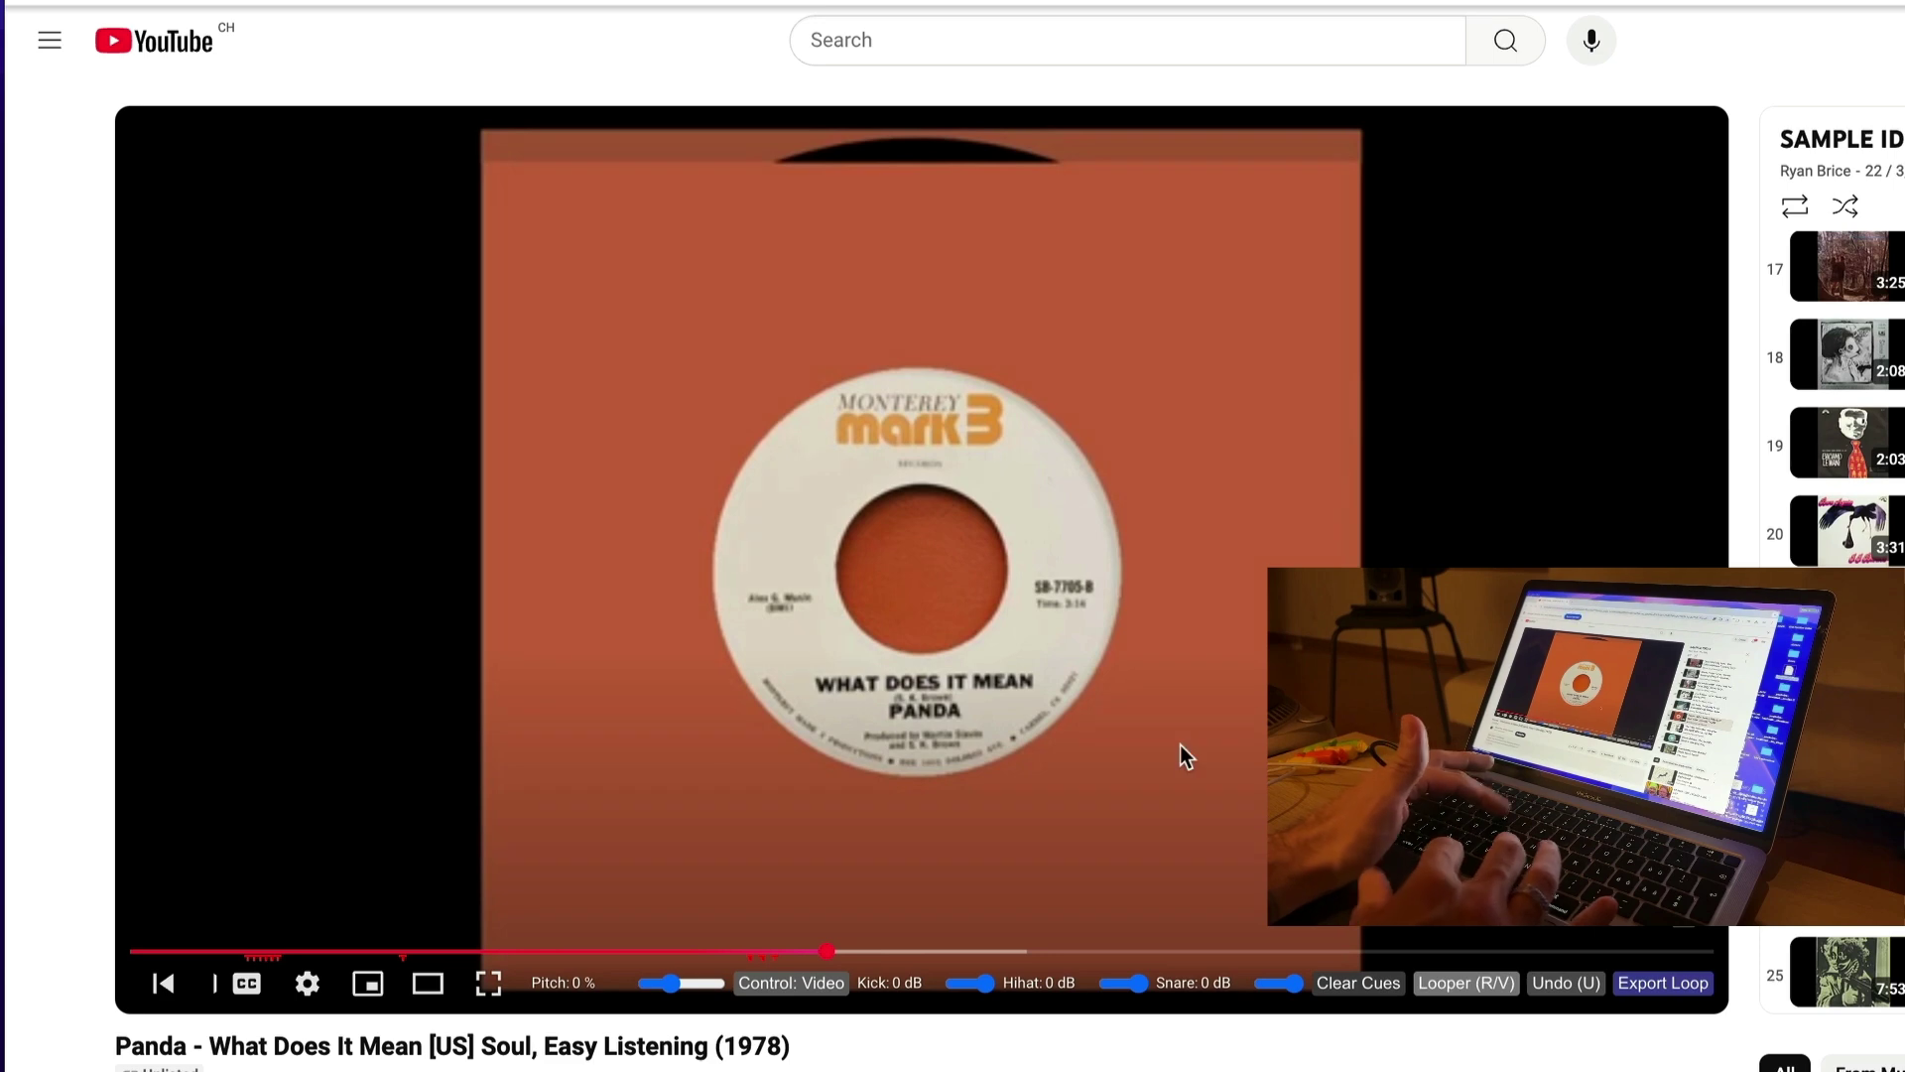
Record a new audio loop of the Panda video from cue 1 with the looper, then pause the video.
key("r")
key("r")
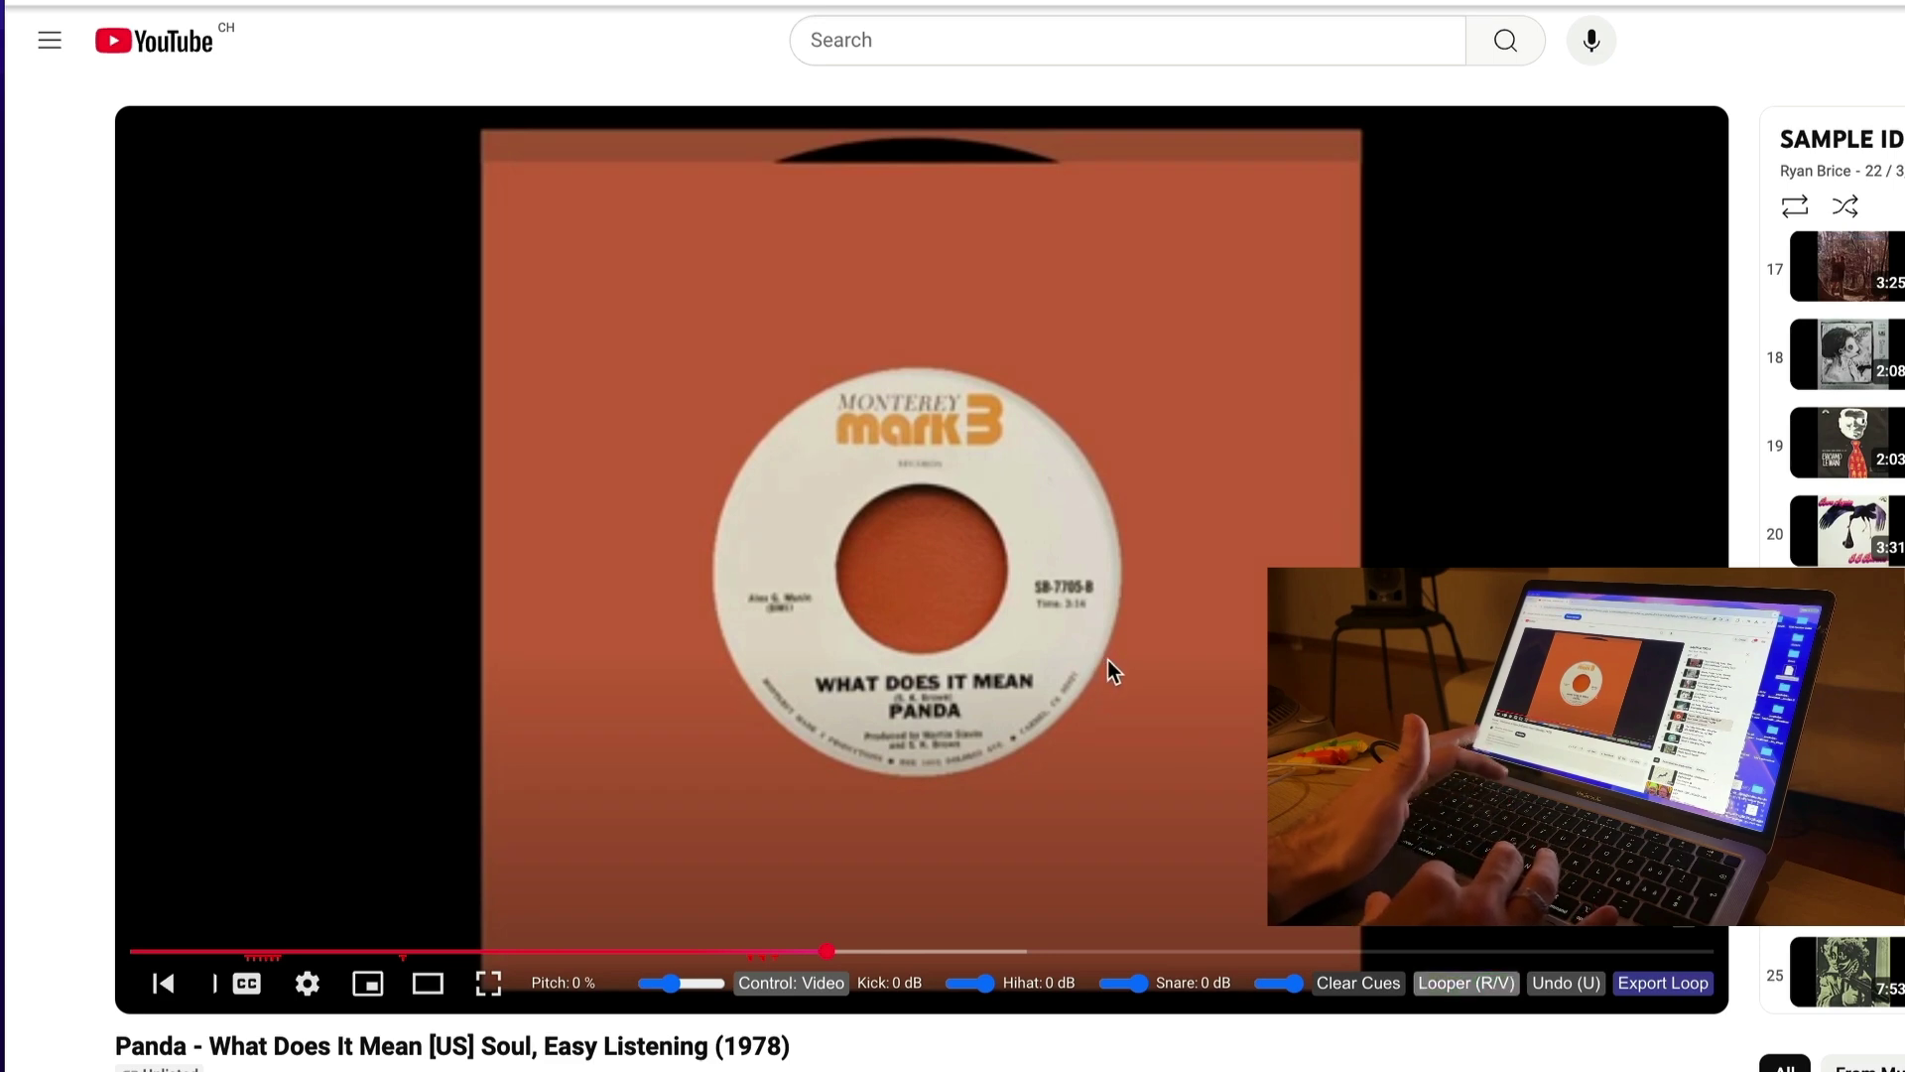
key("1")
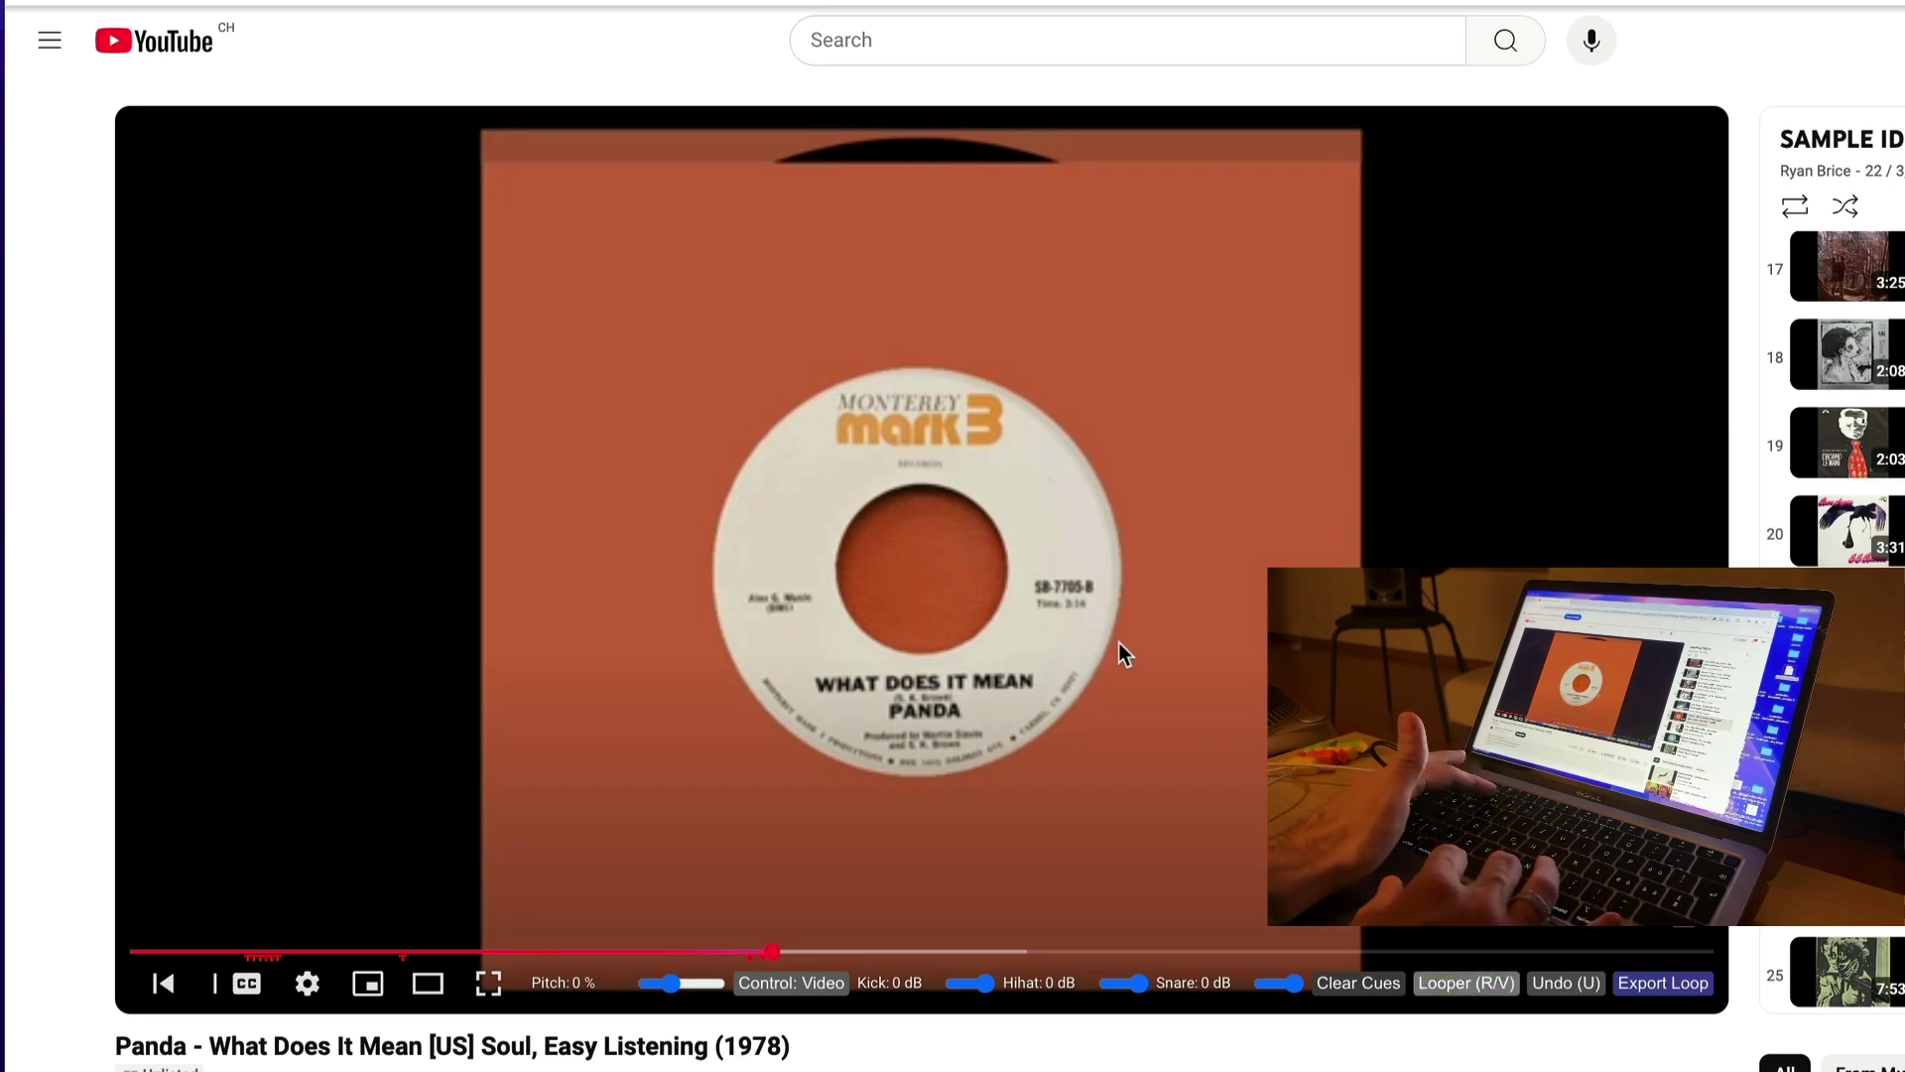
key("1")
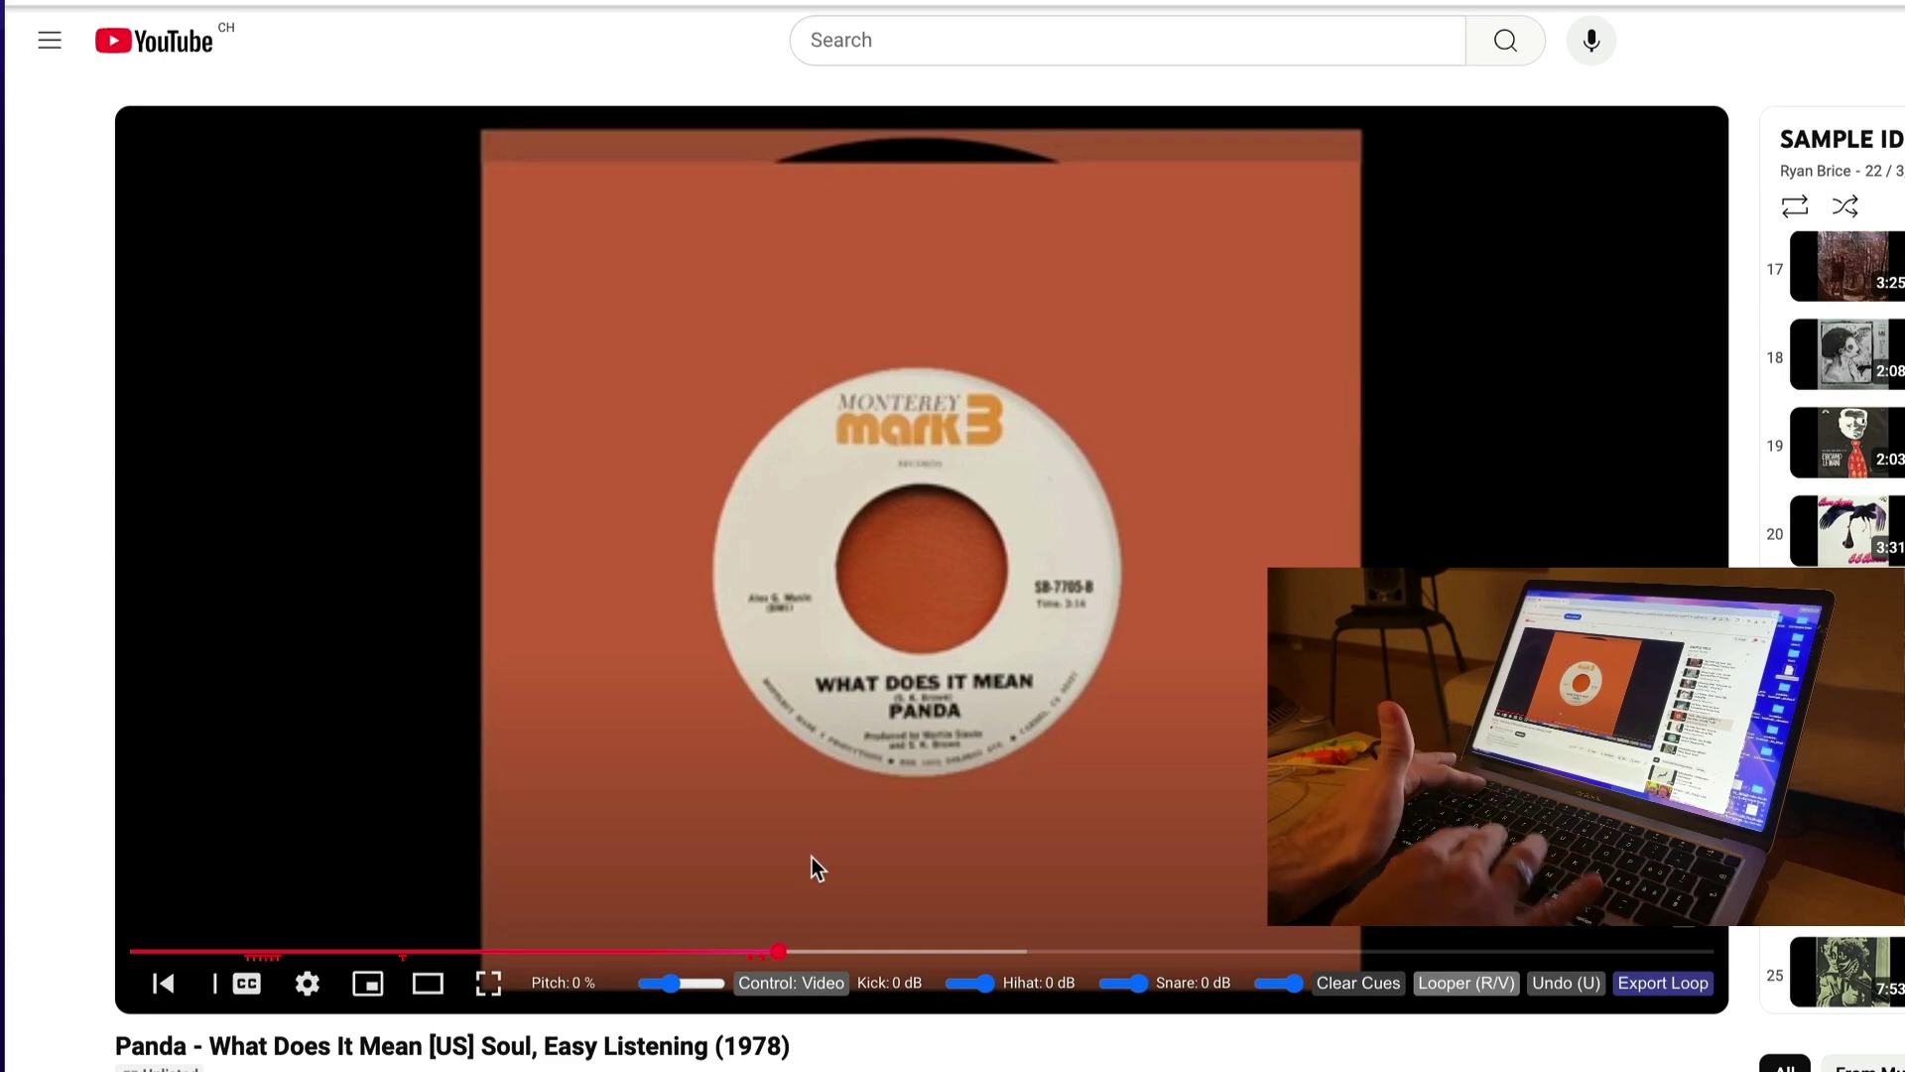
key("r")
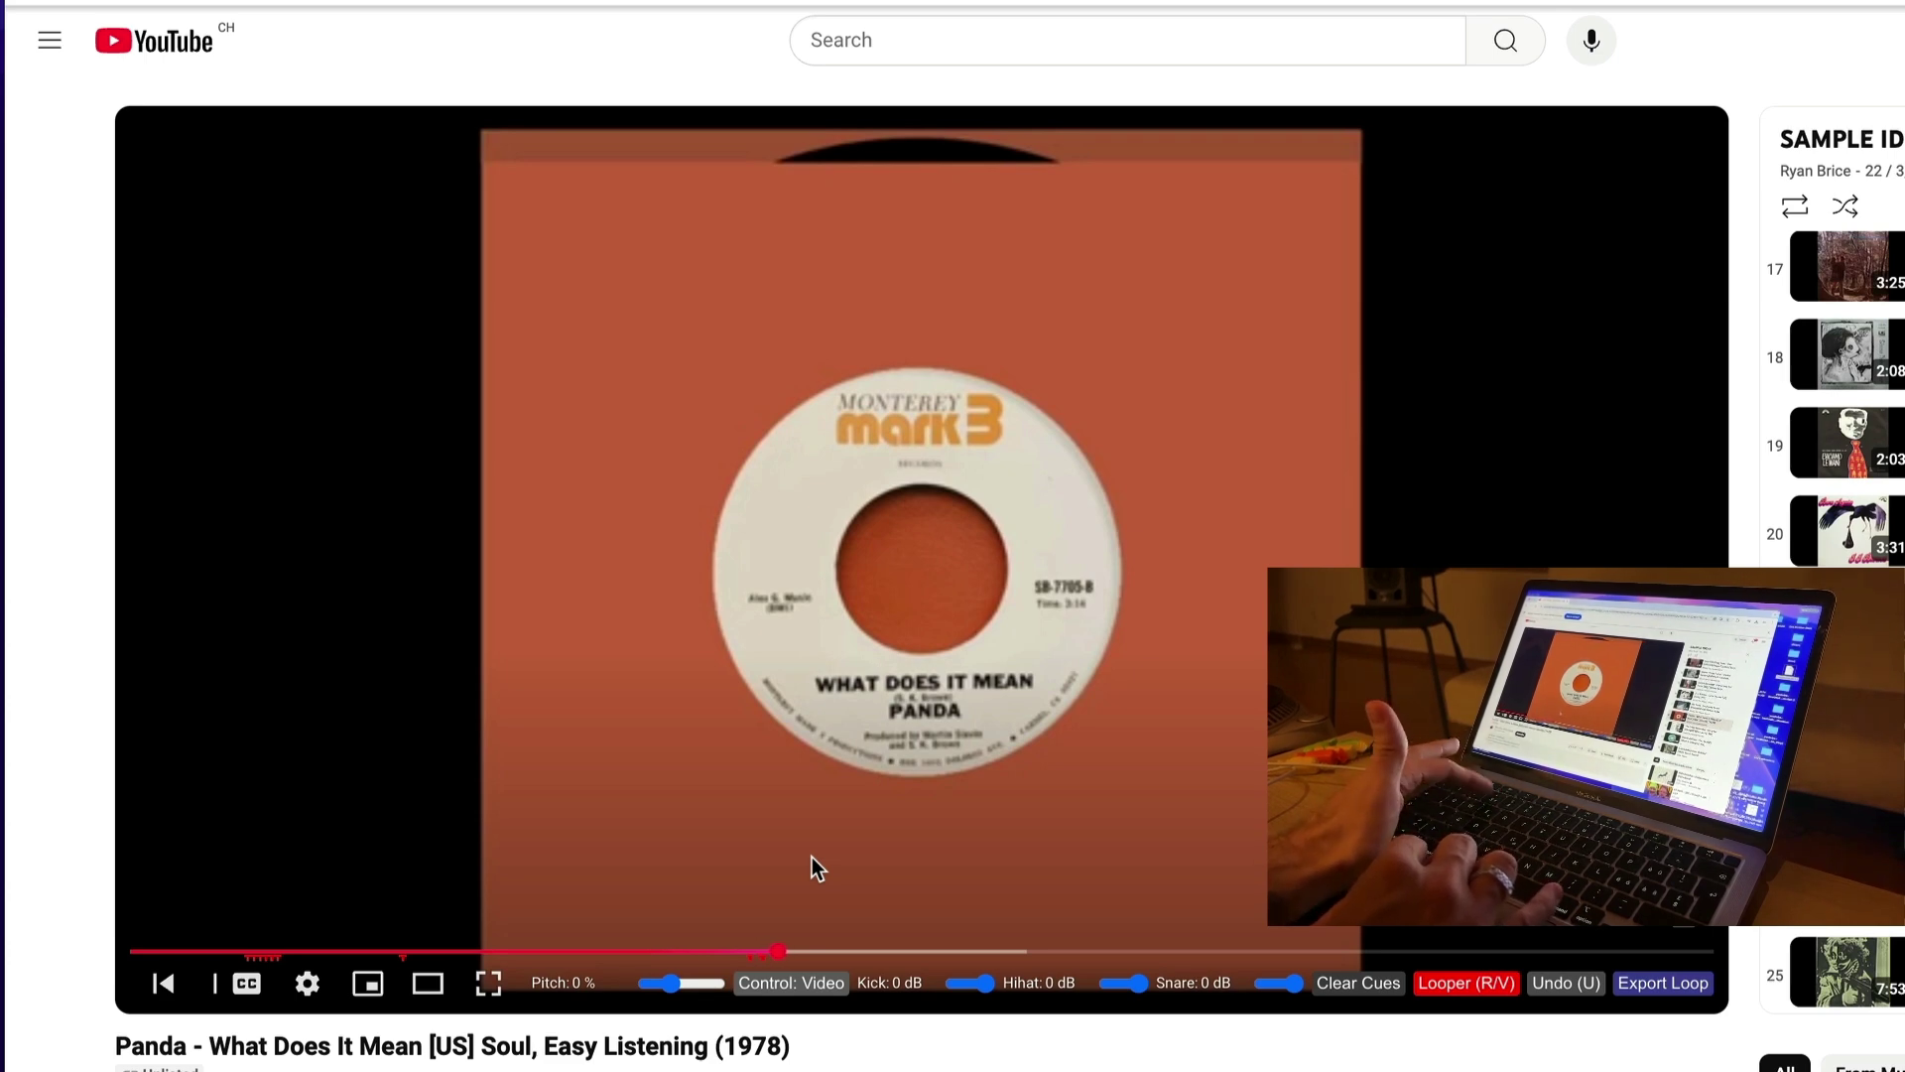
key("r")
left_click(812, 835)
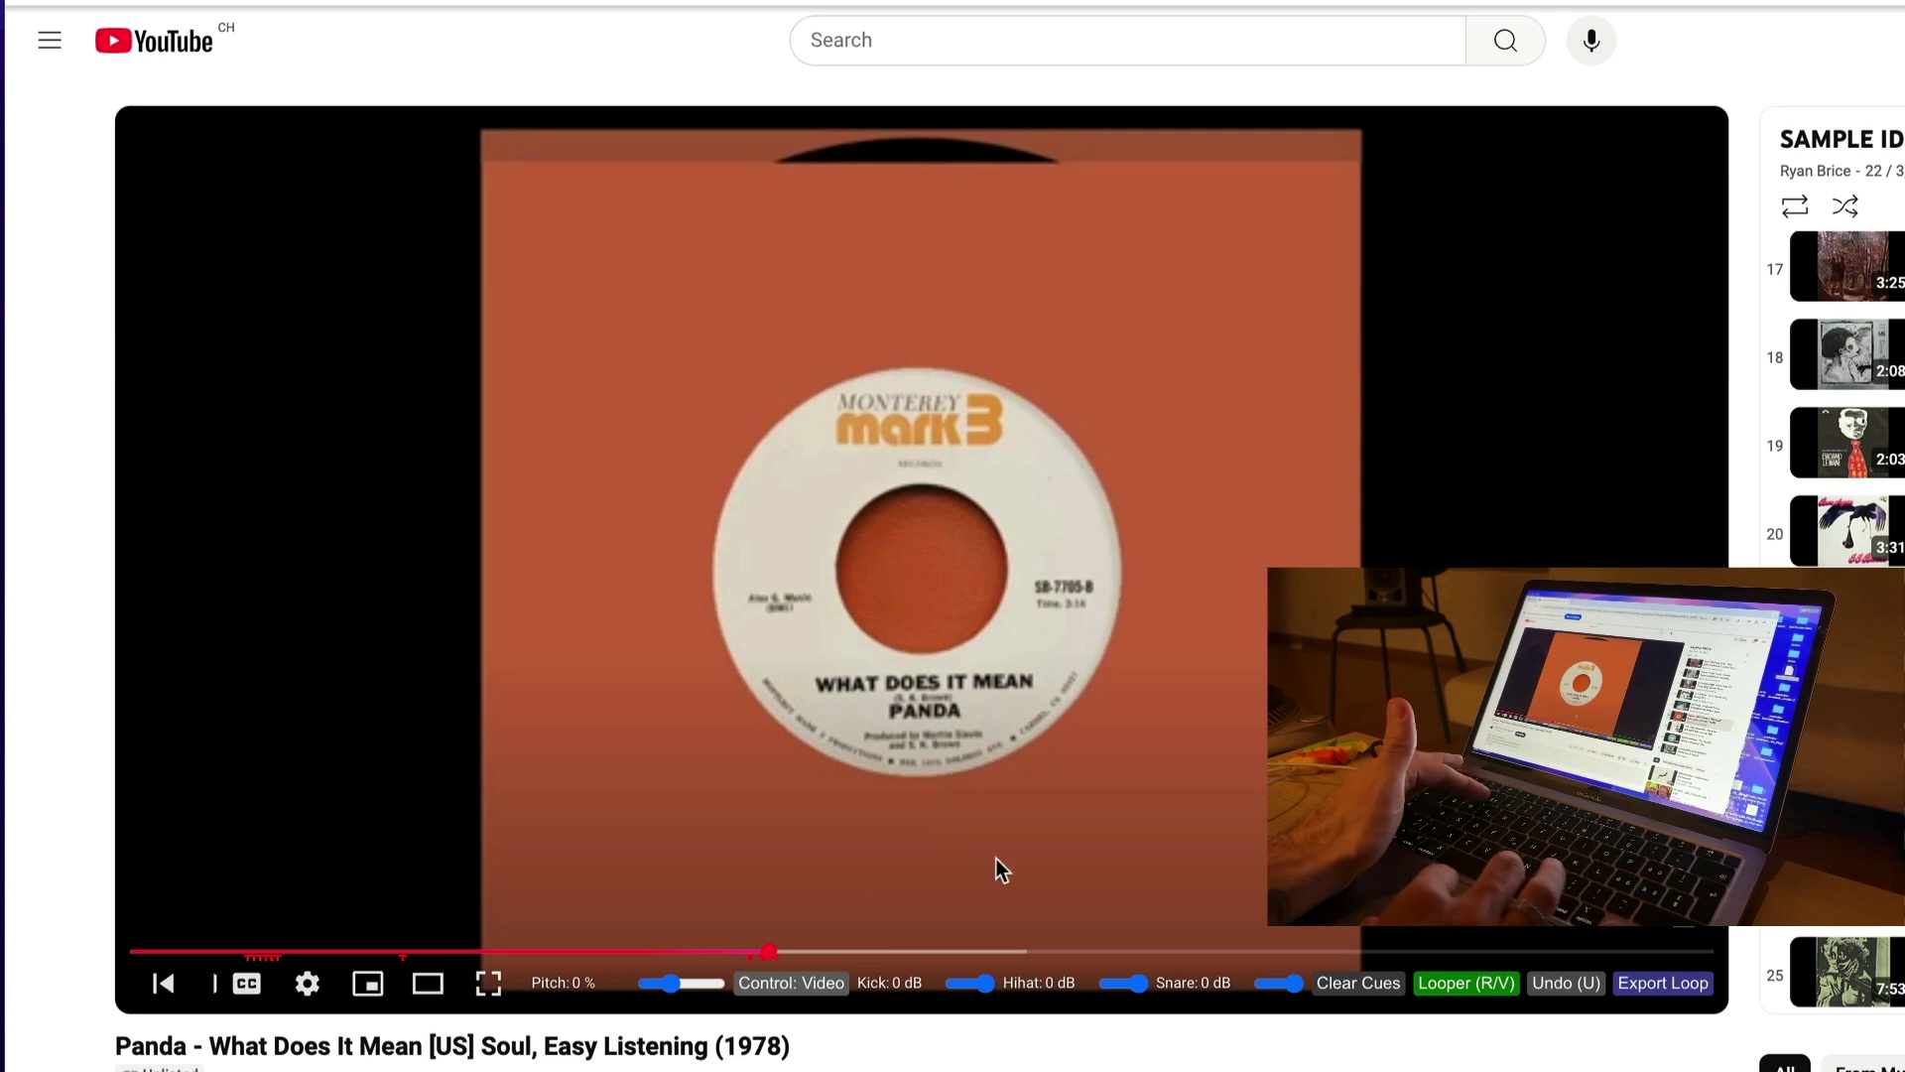
Switch the control target to Loop and export the loop at 0 % pitch and again at 19 % pitch.
left_click(794, 989)
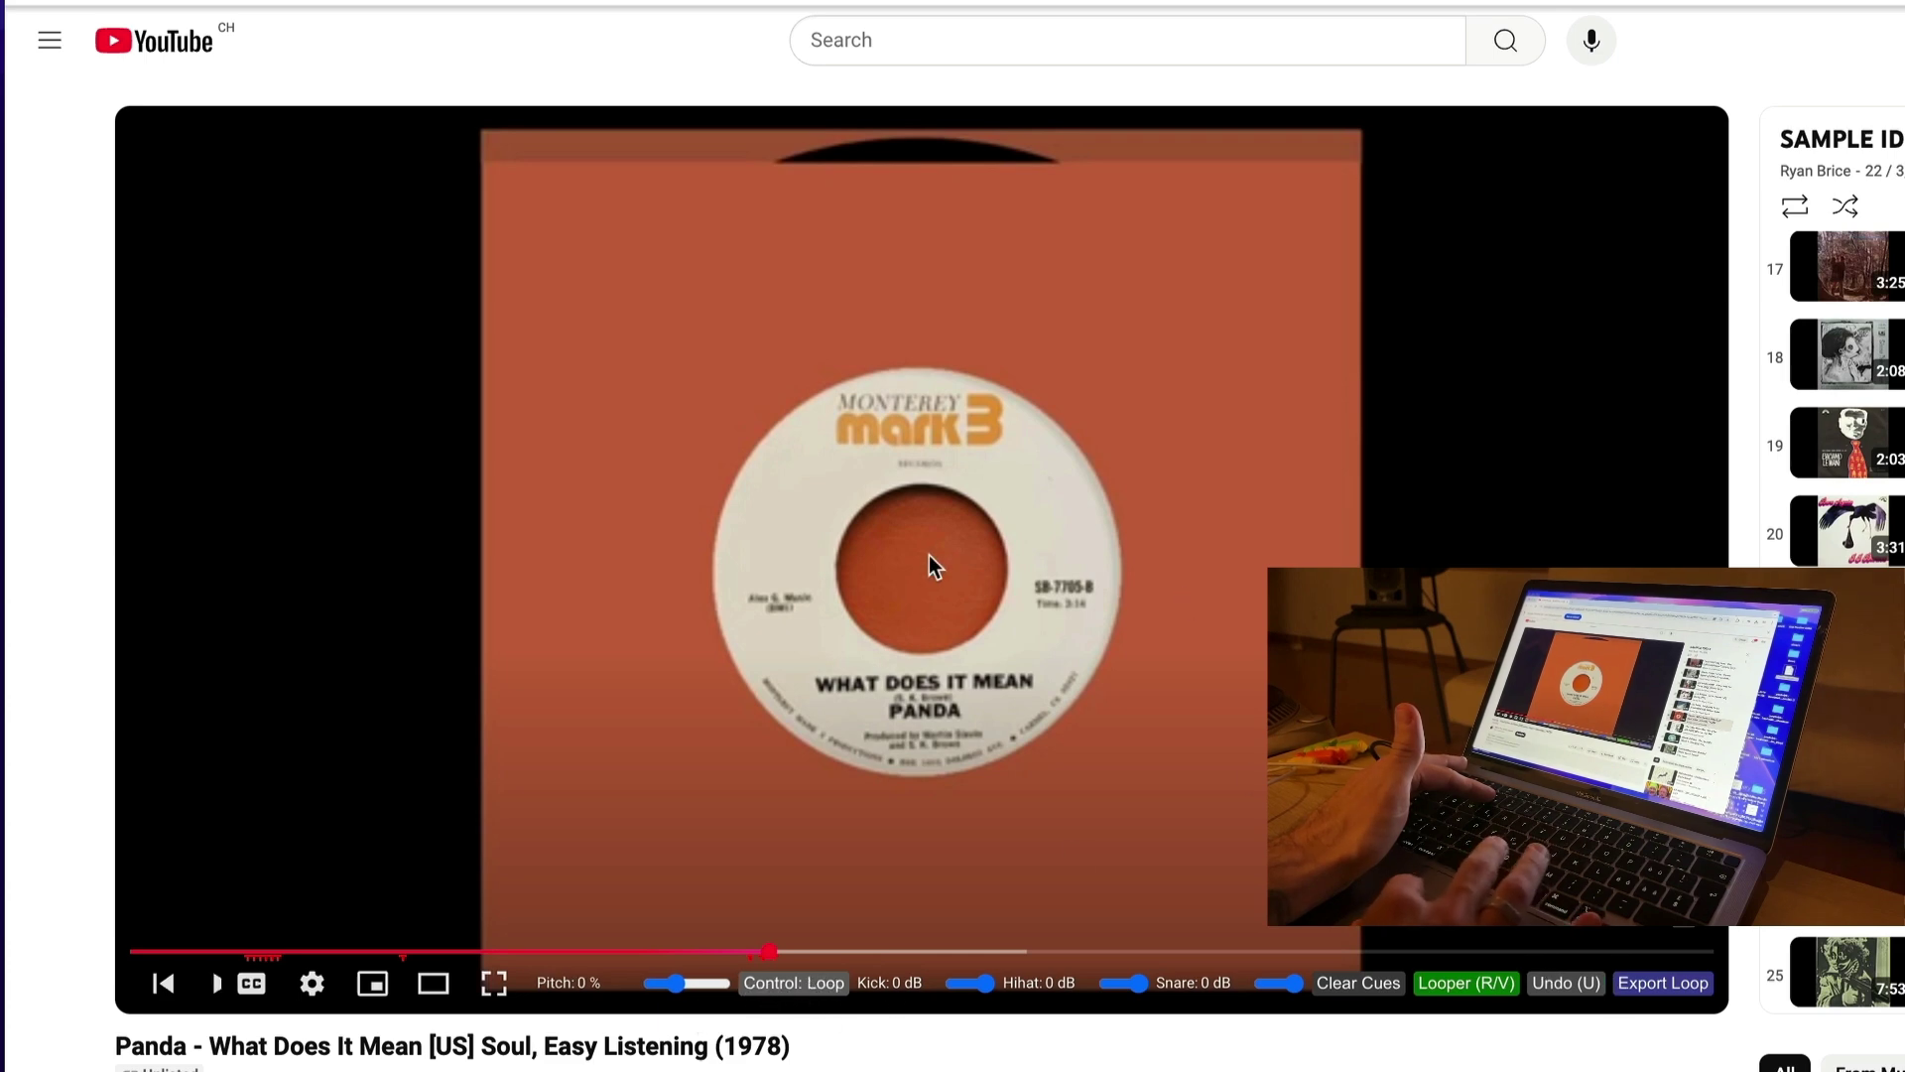
left_click(1673, 988)
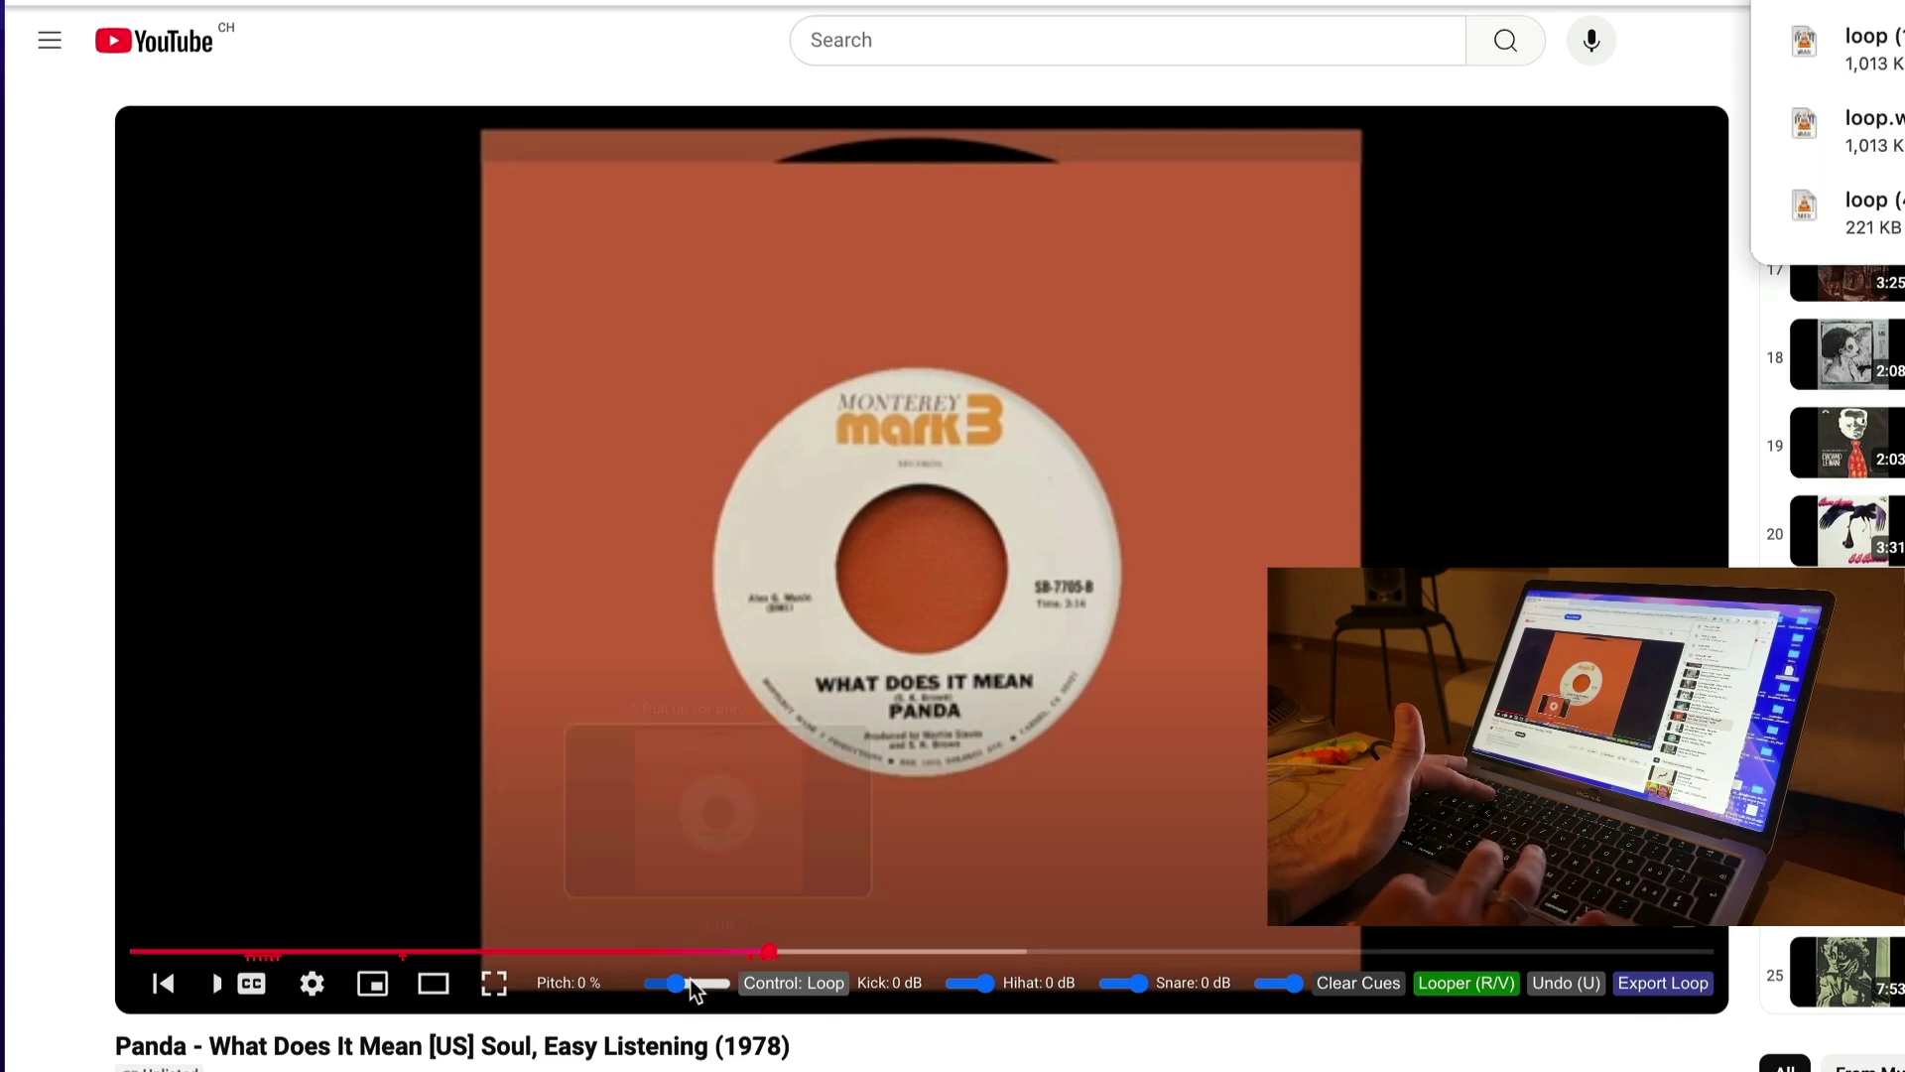
left_click_drag(675, 980, 686, 980)
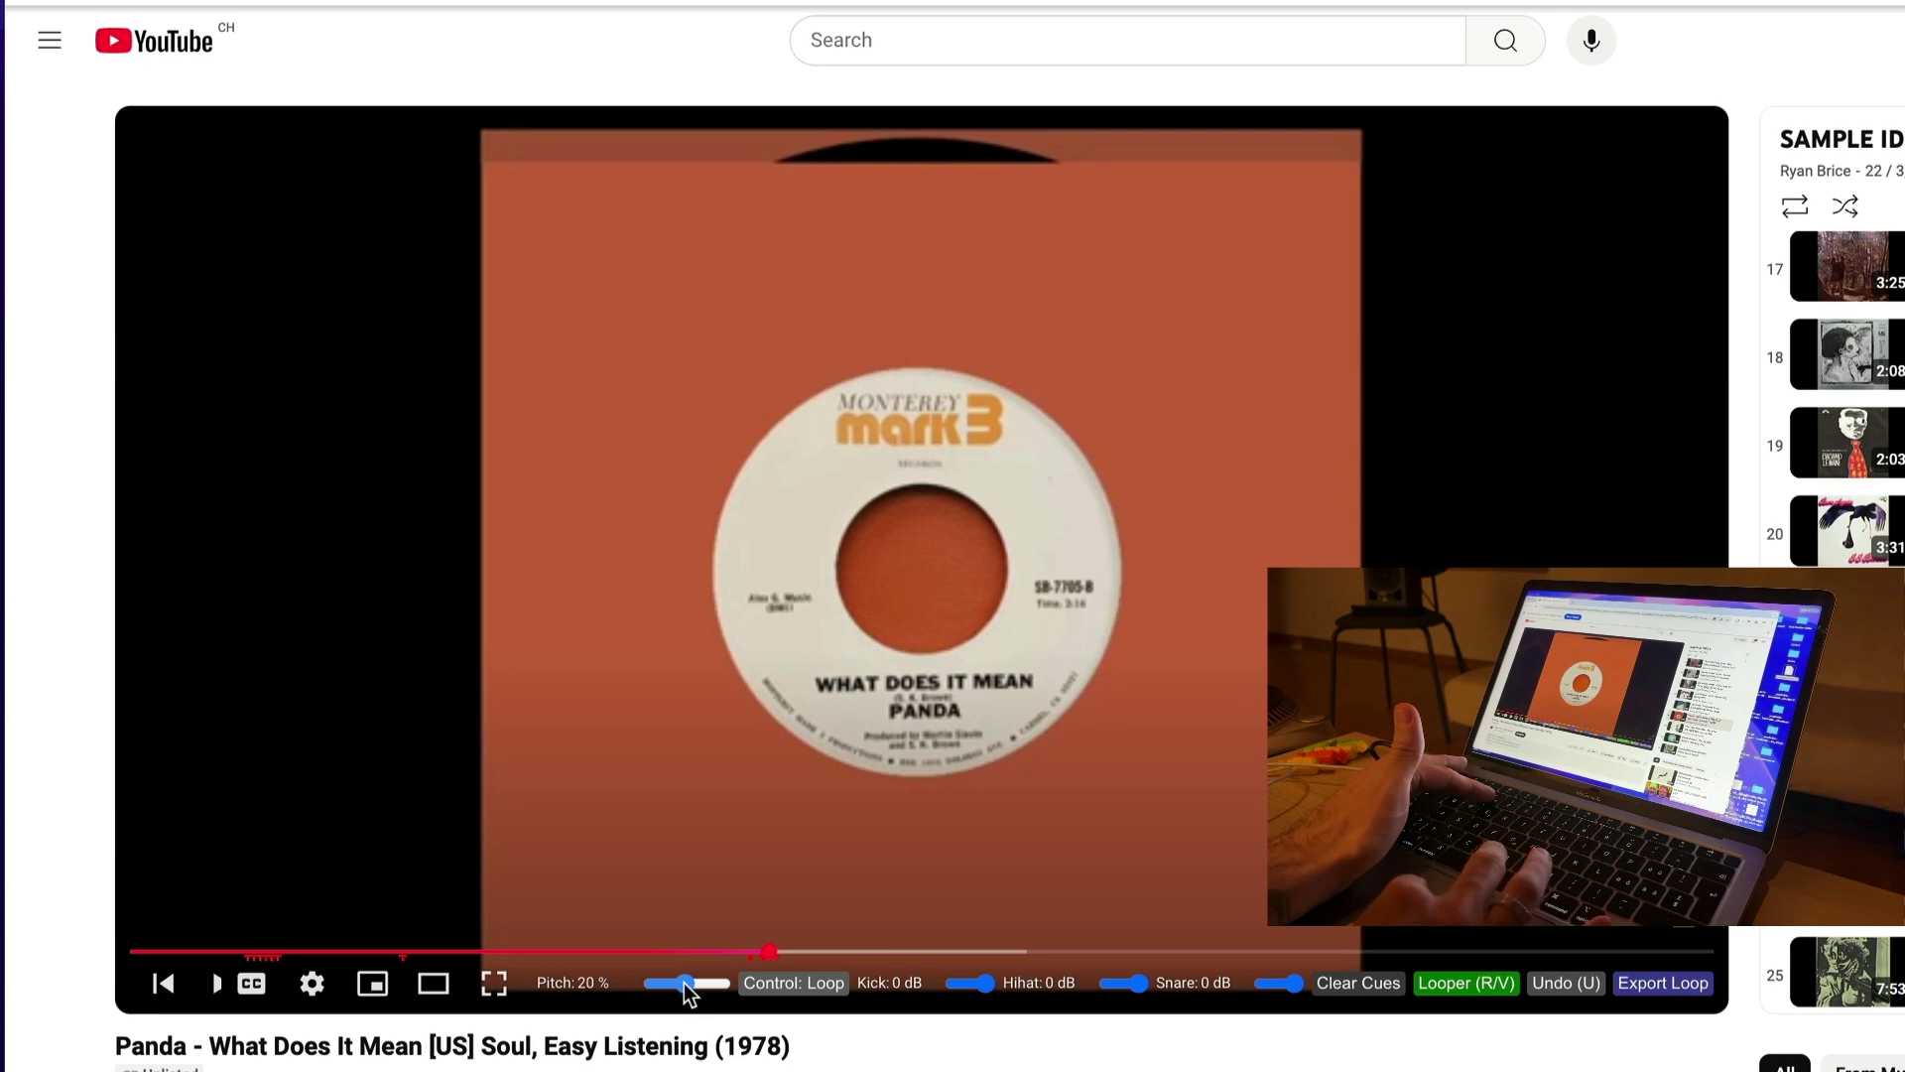
left_click_drag(688, 990, 684, 989)
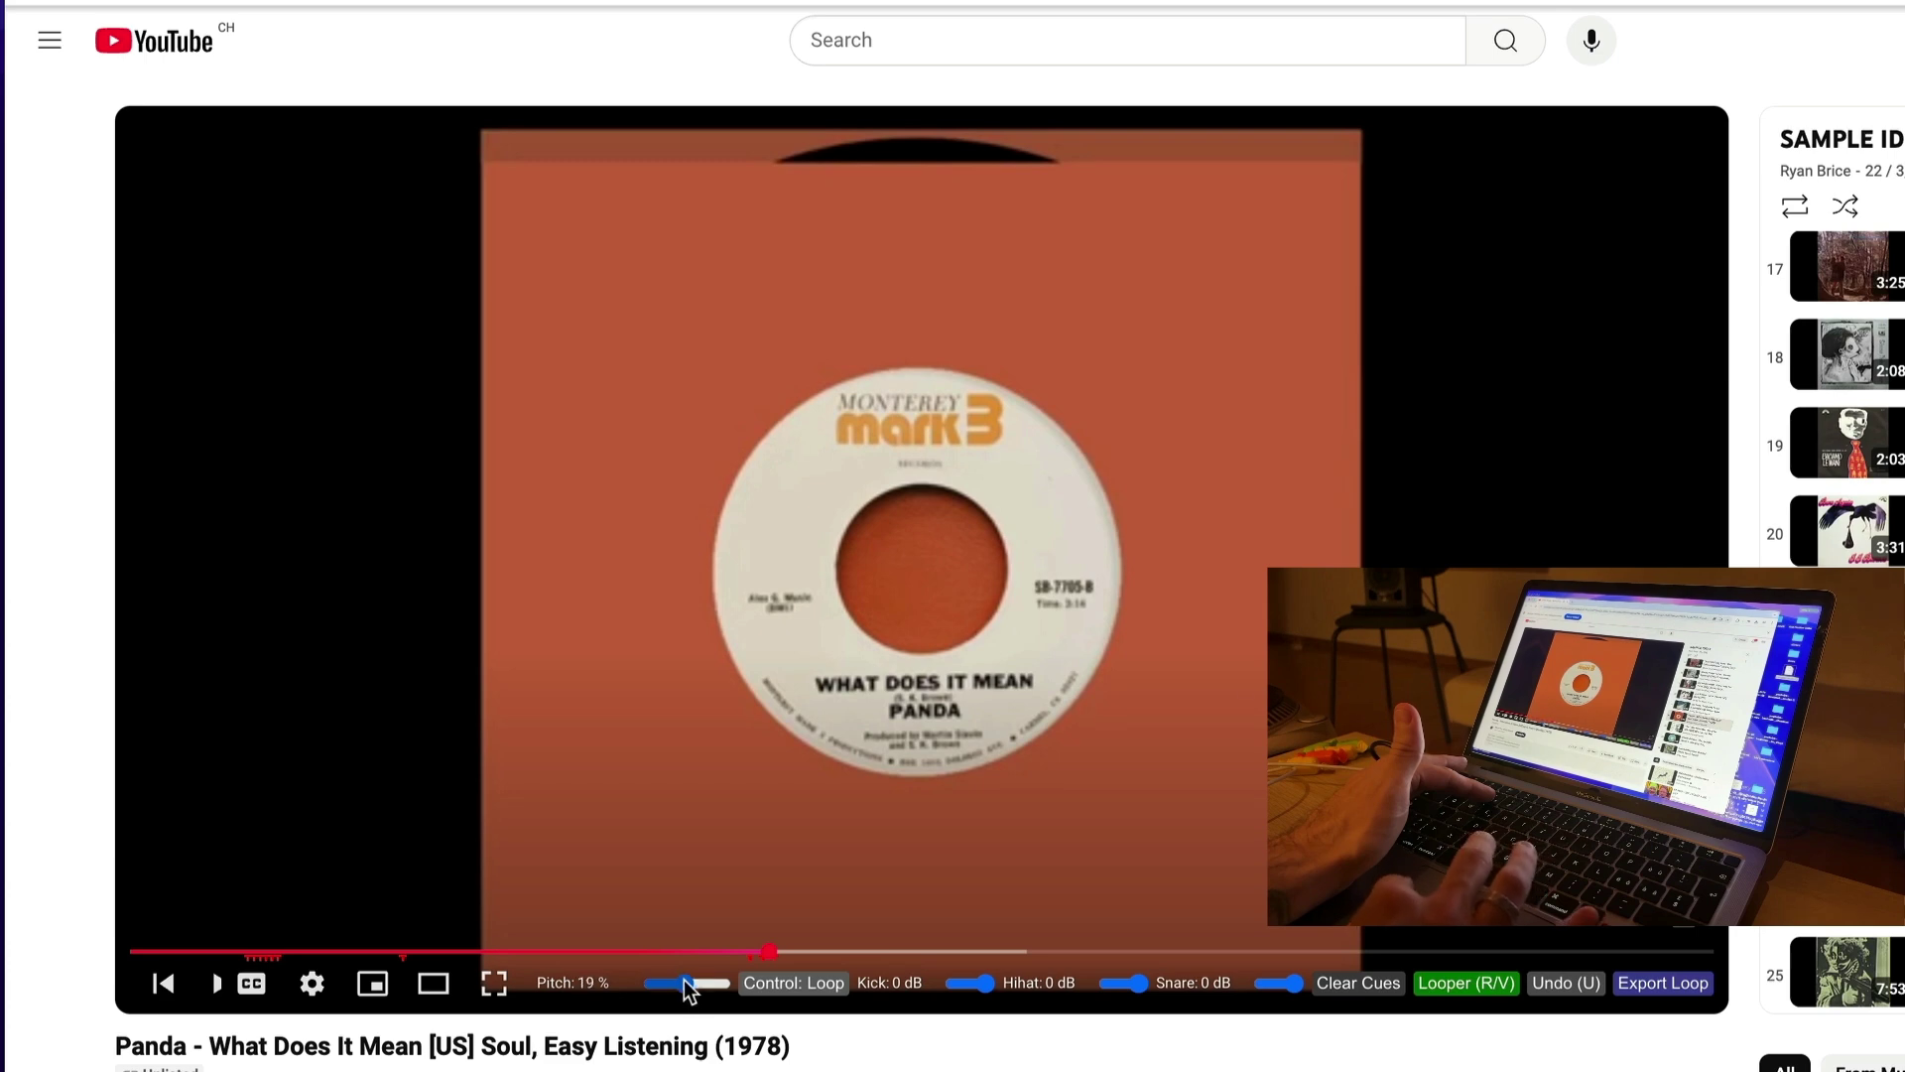
left_click(1675, 993)
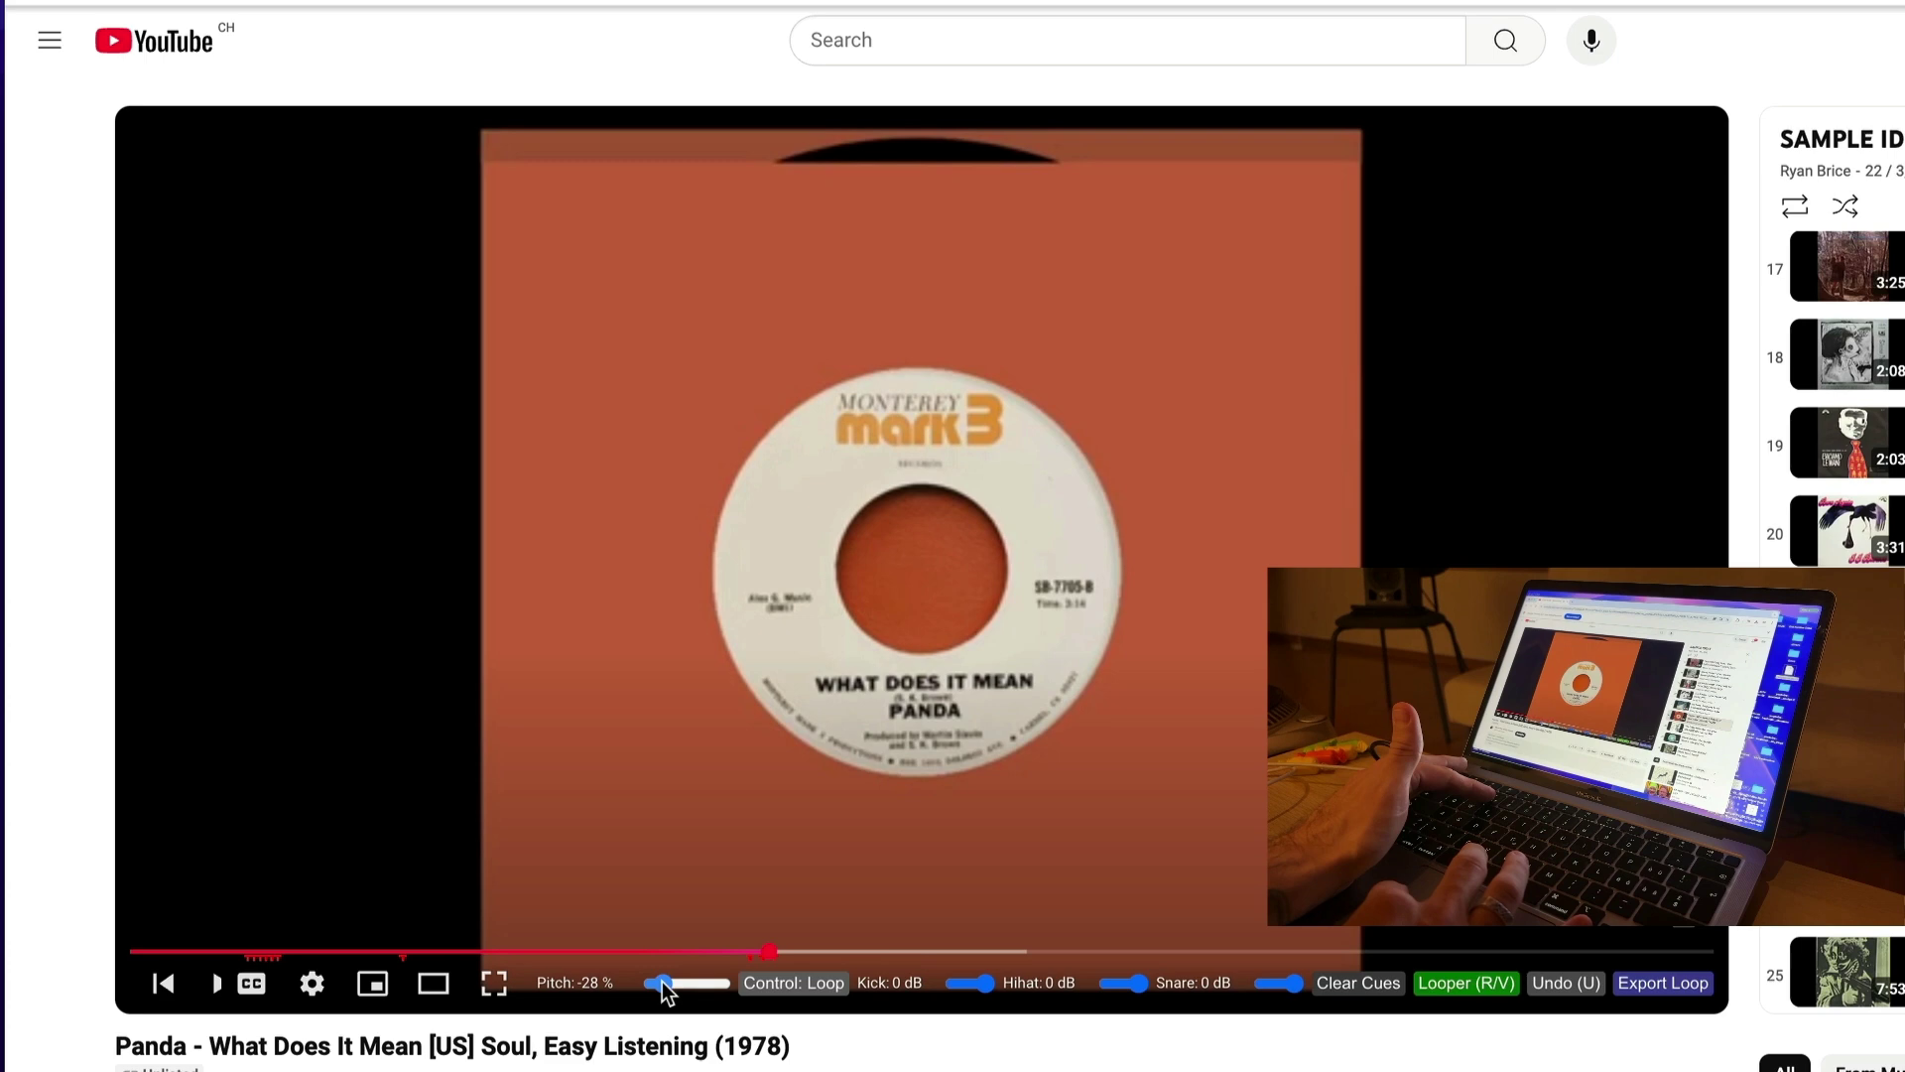
Export the loop at -28 % pitch, dismiss the download list, and stop the looper.
left_click(1668, 992)
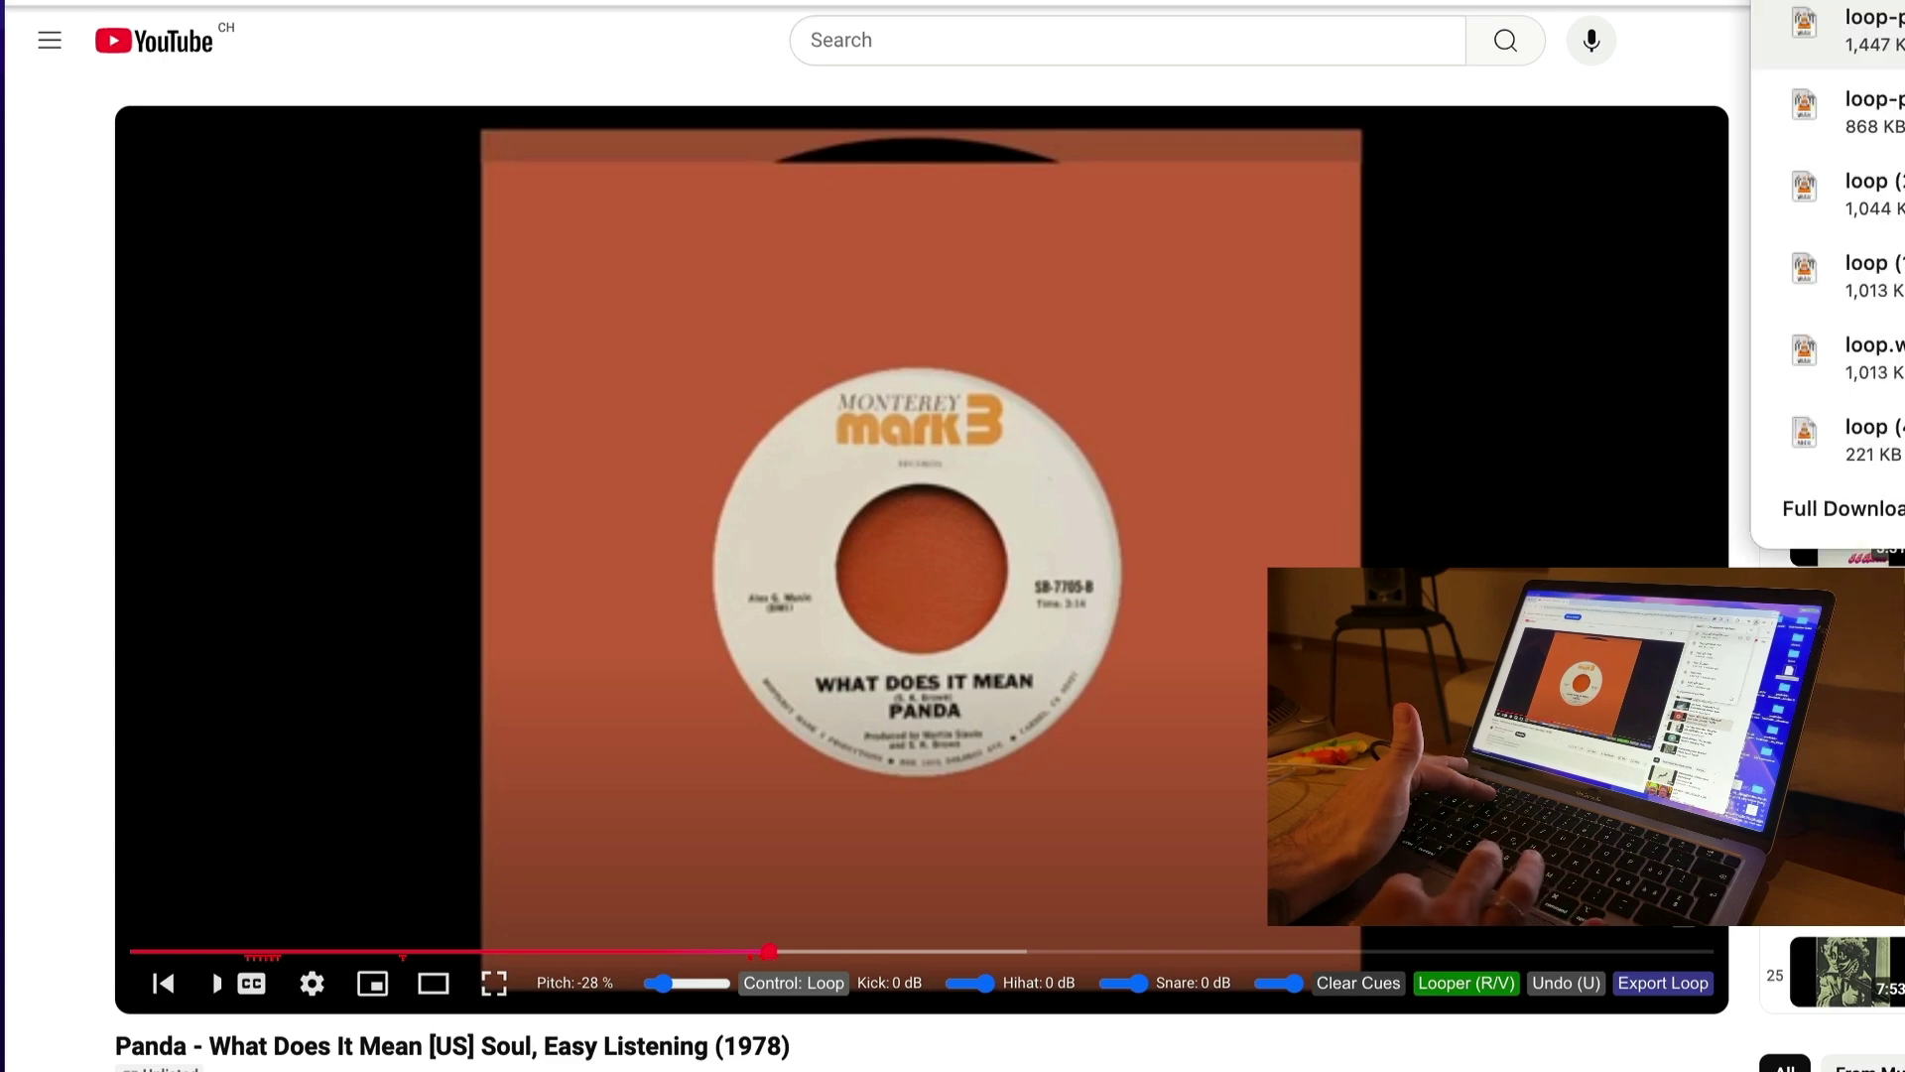
left_click(843, 694)
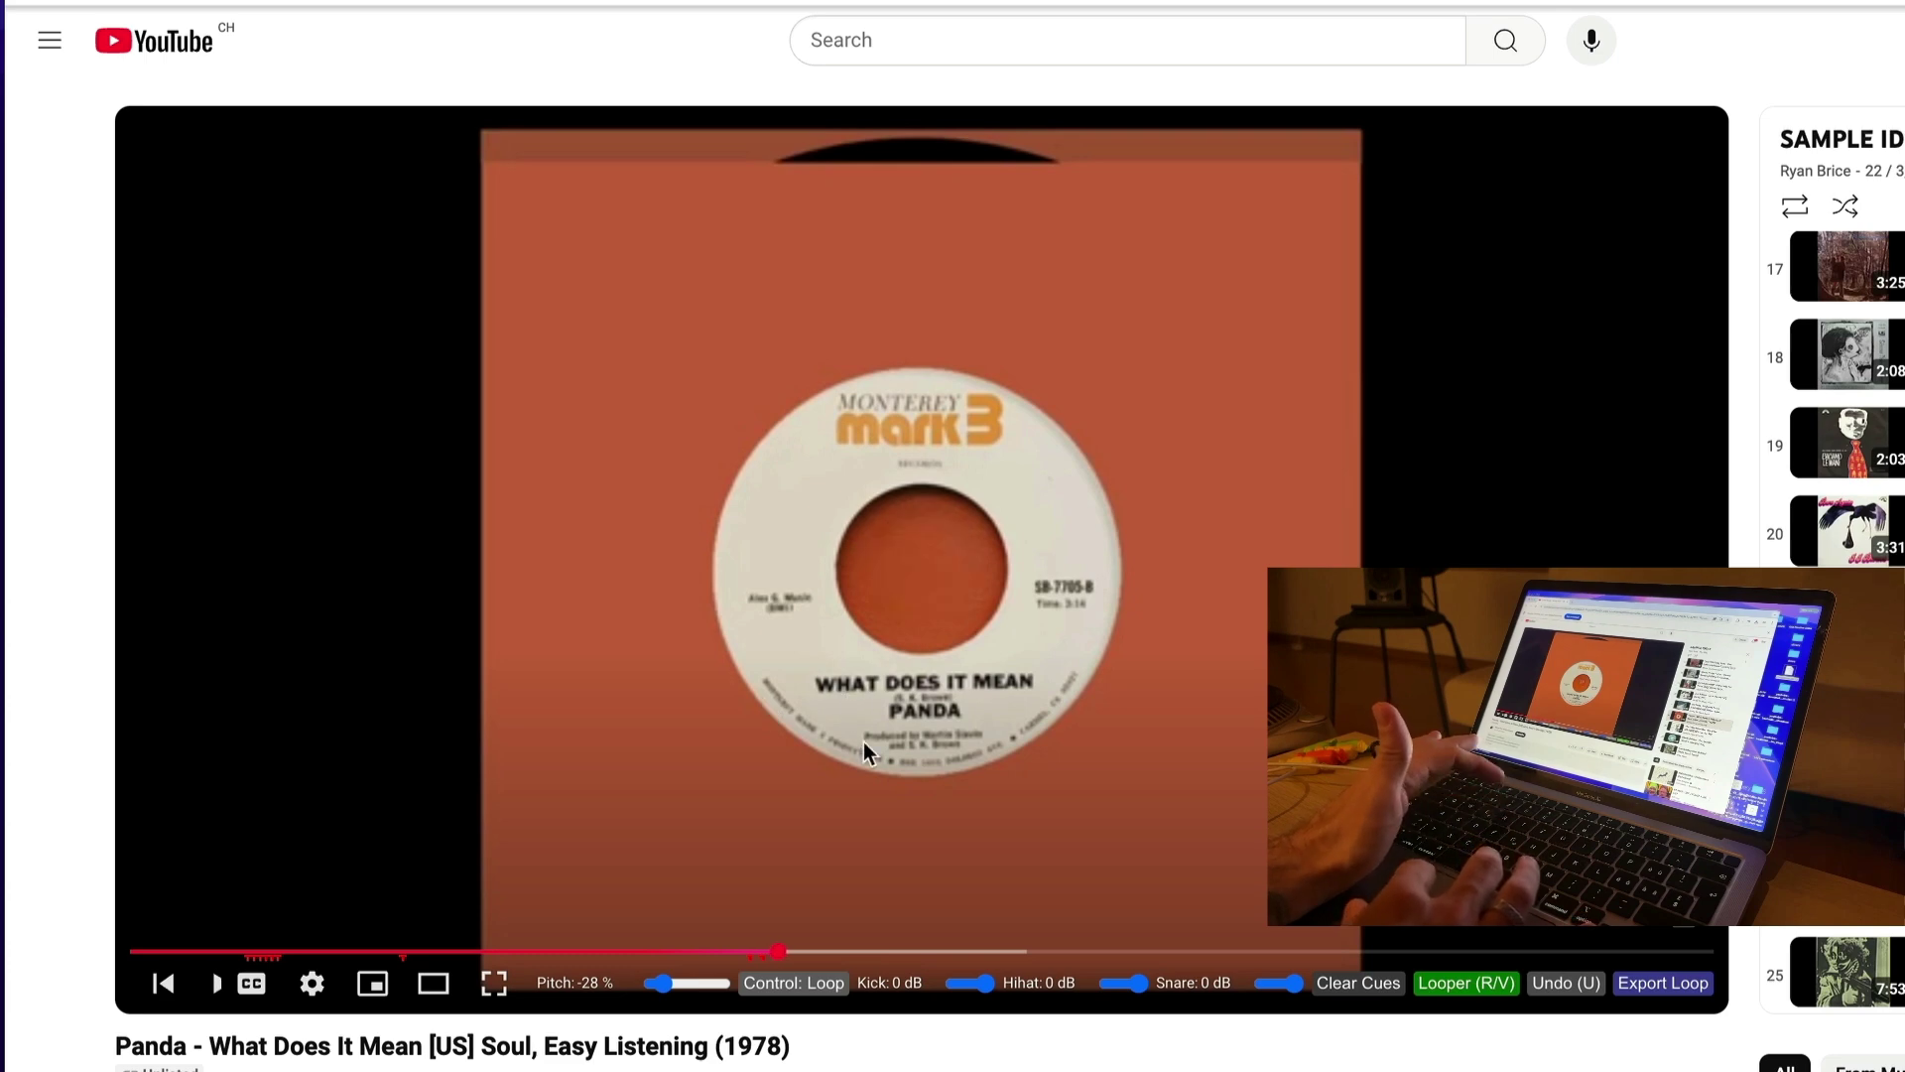
key("r")
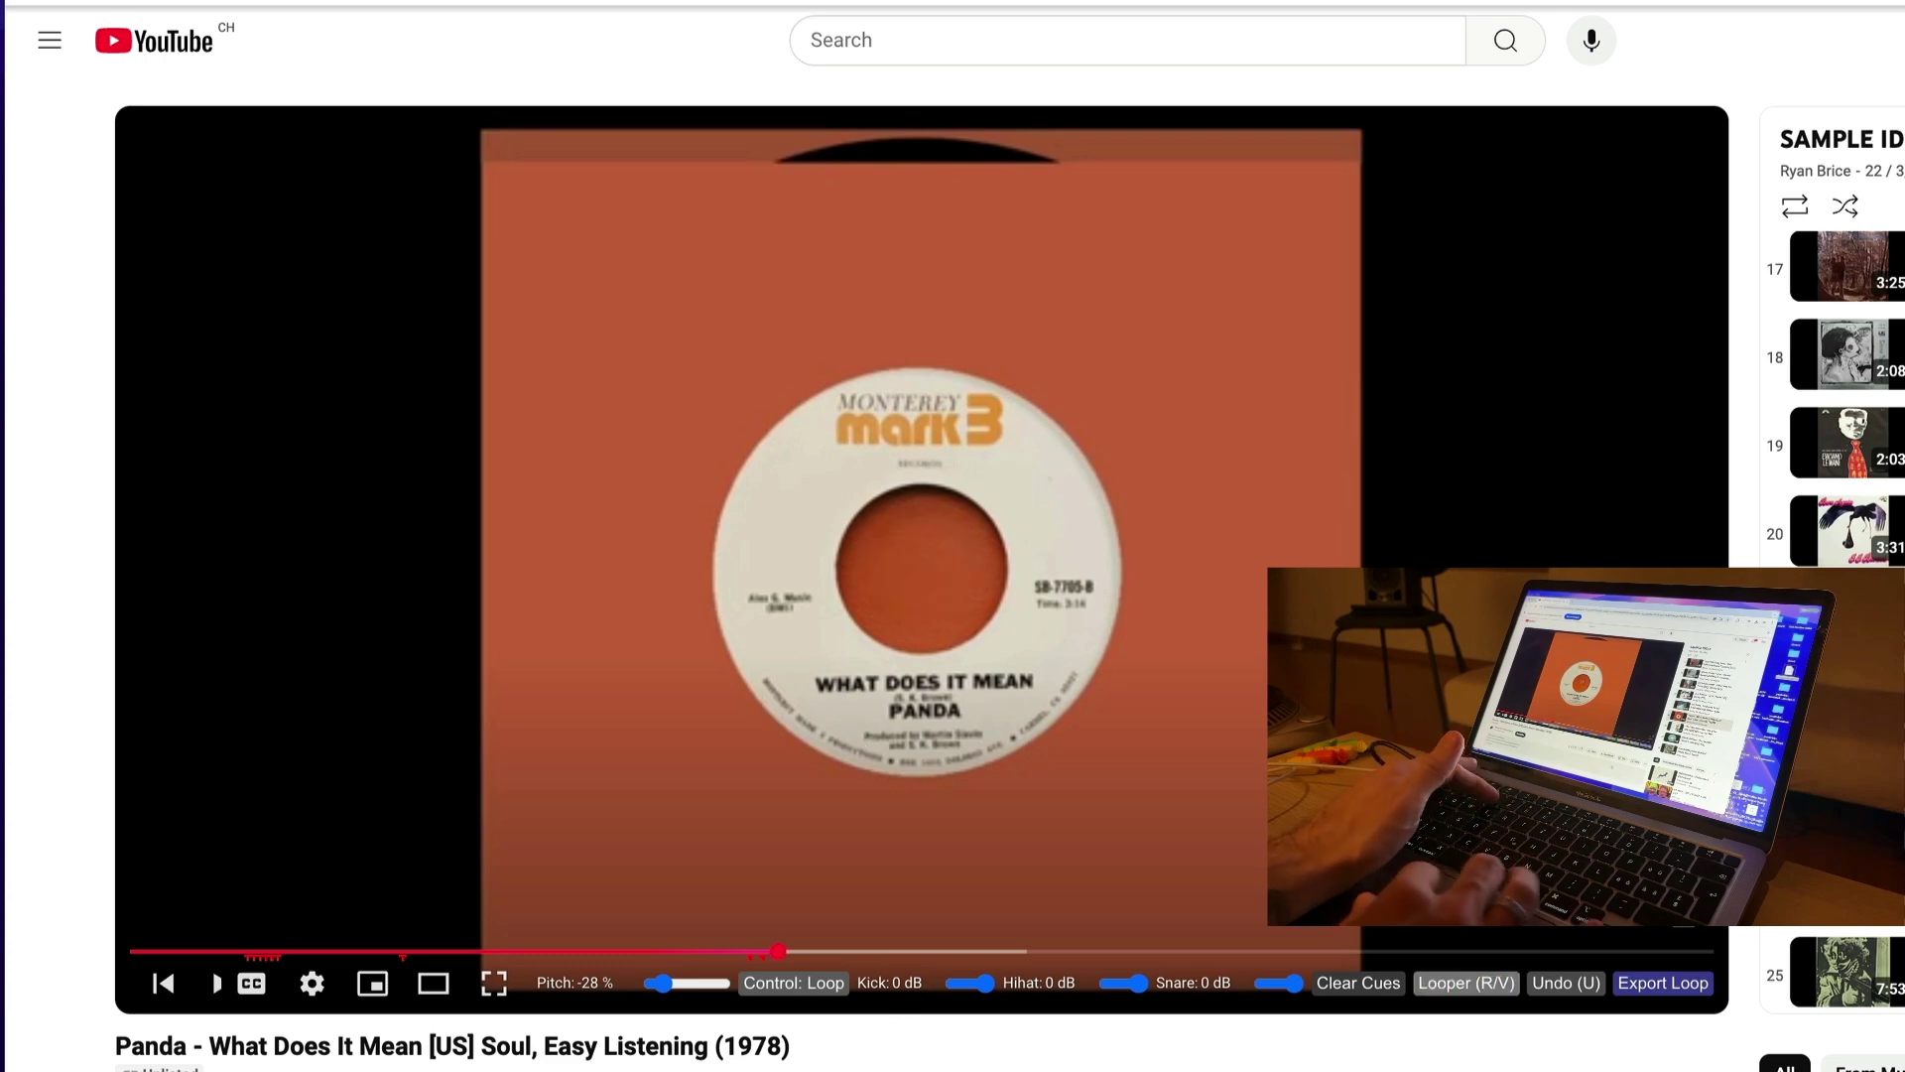
Switch to Finder and preview loop-pitched (2).wav, loop-pitched (1).wav, loop-pitched.wav and loop (2).wav in Downloads.
key("super+Tab")
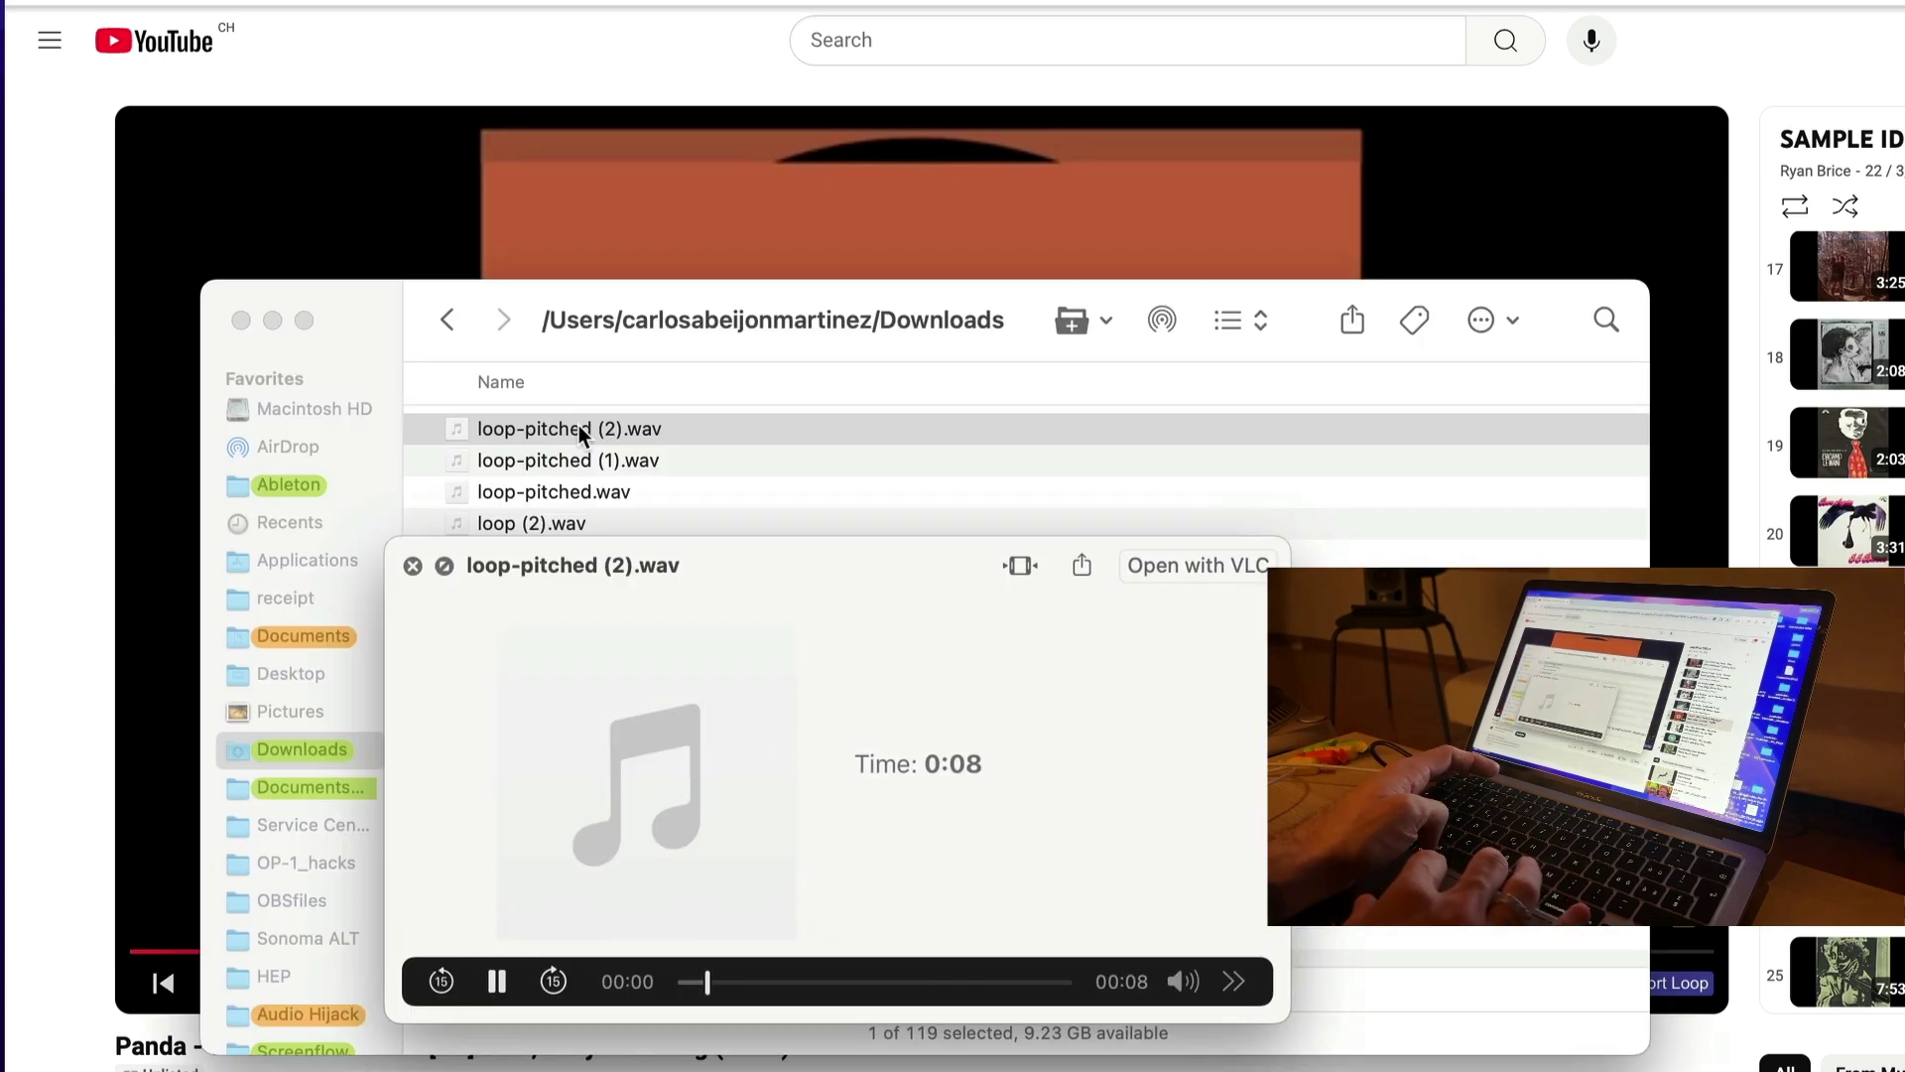
key("Down")
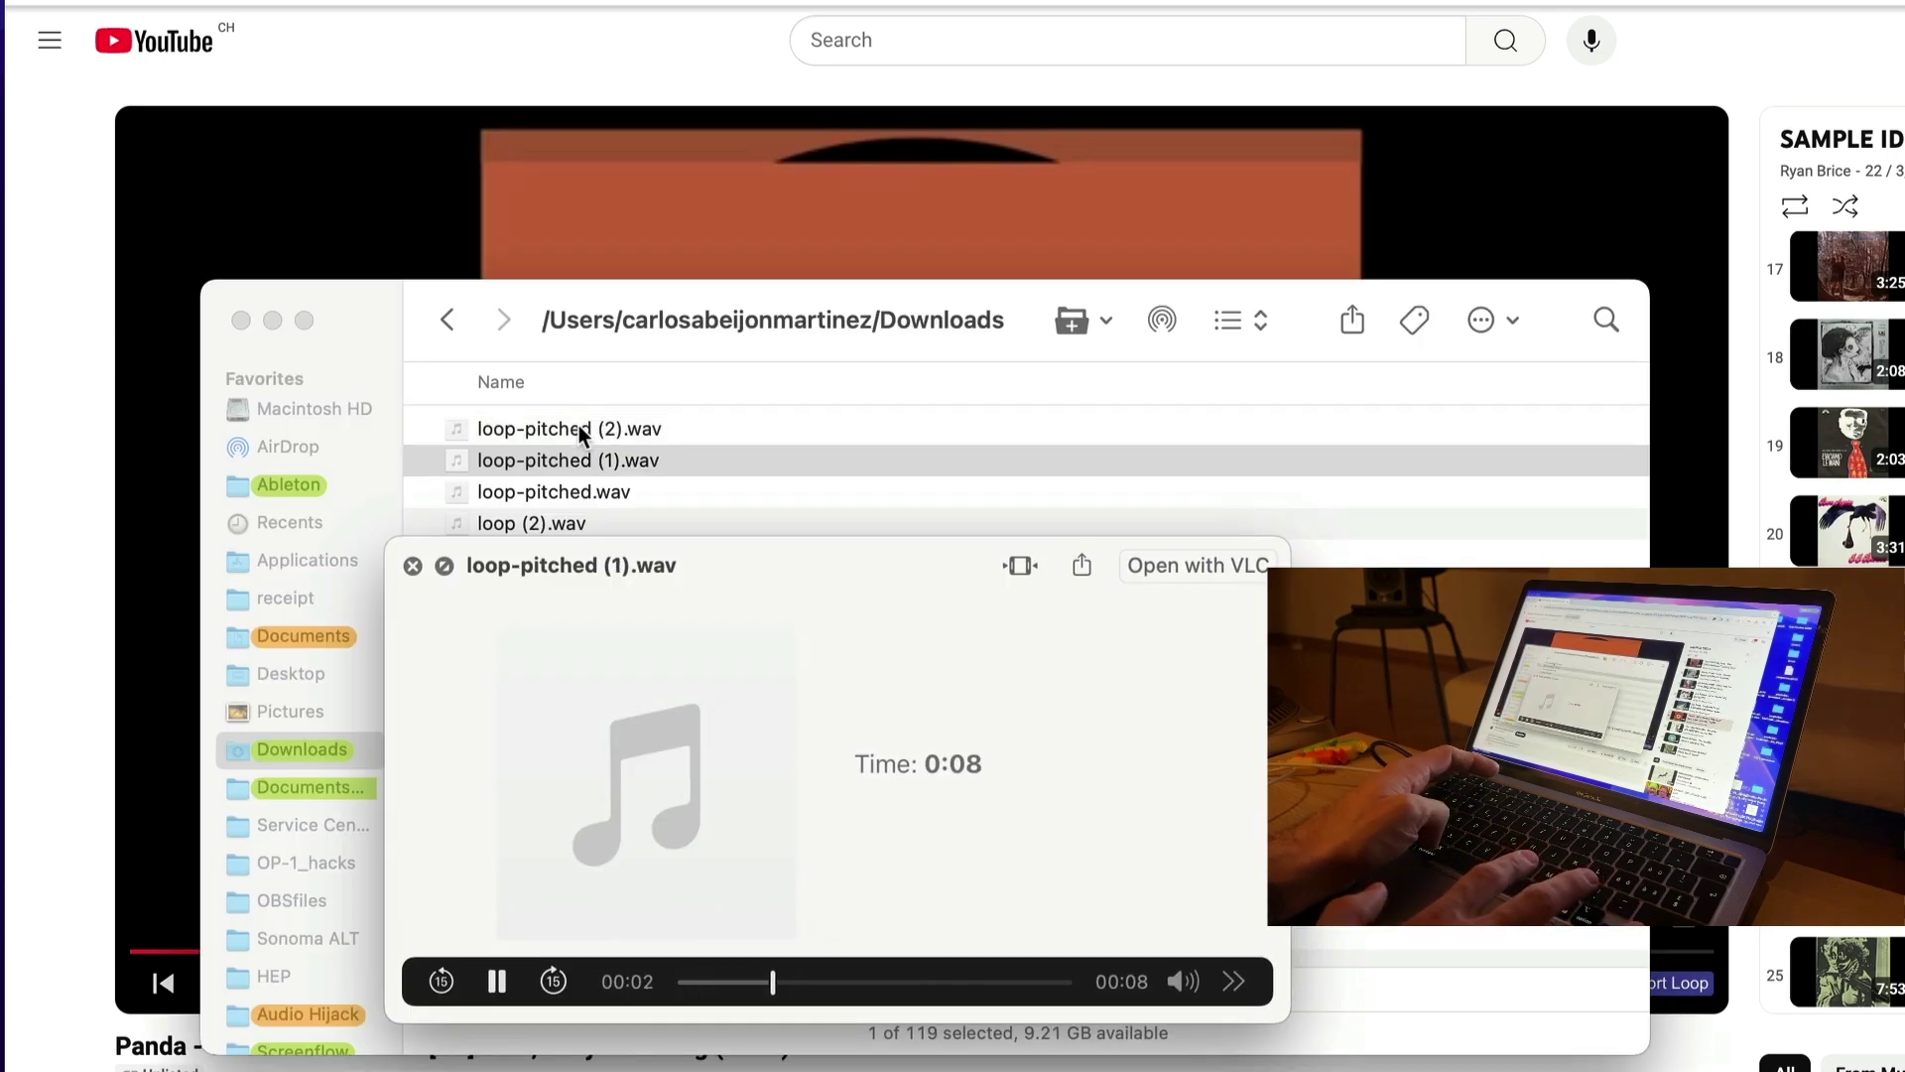
key("Down")
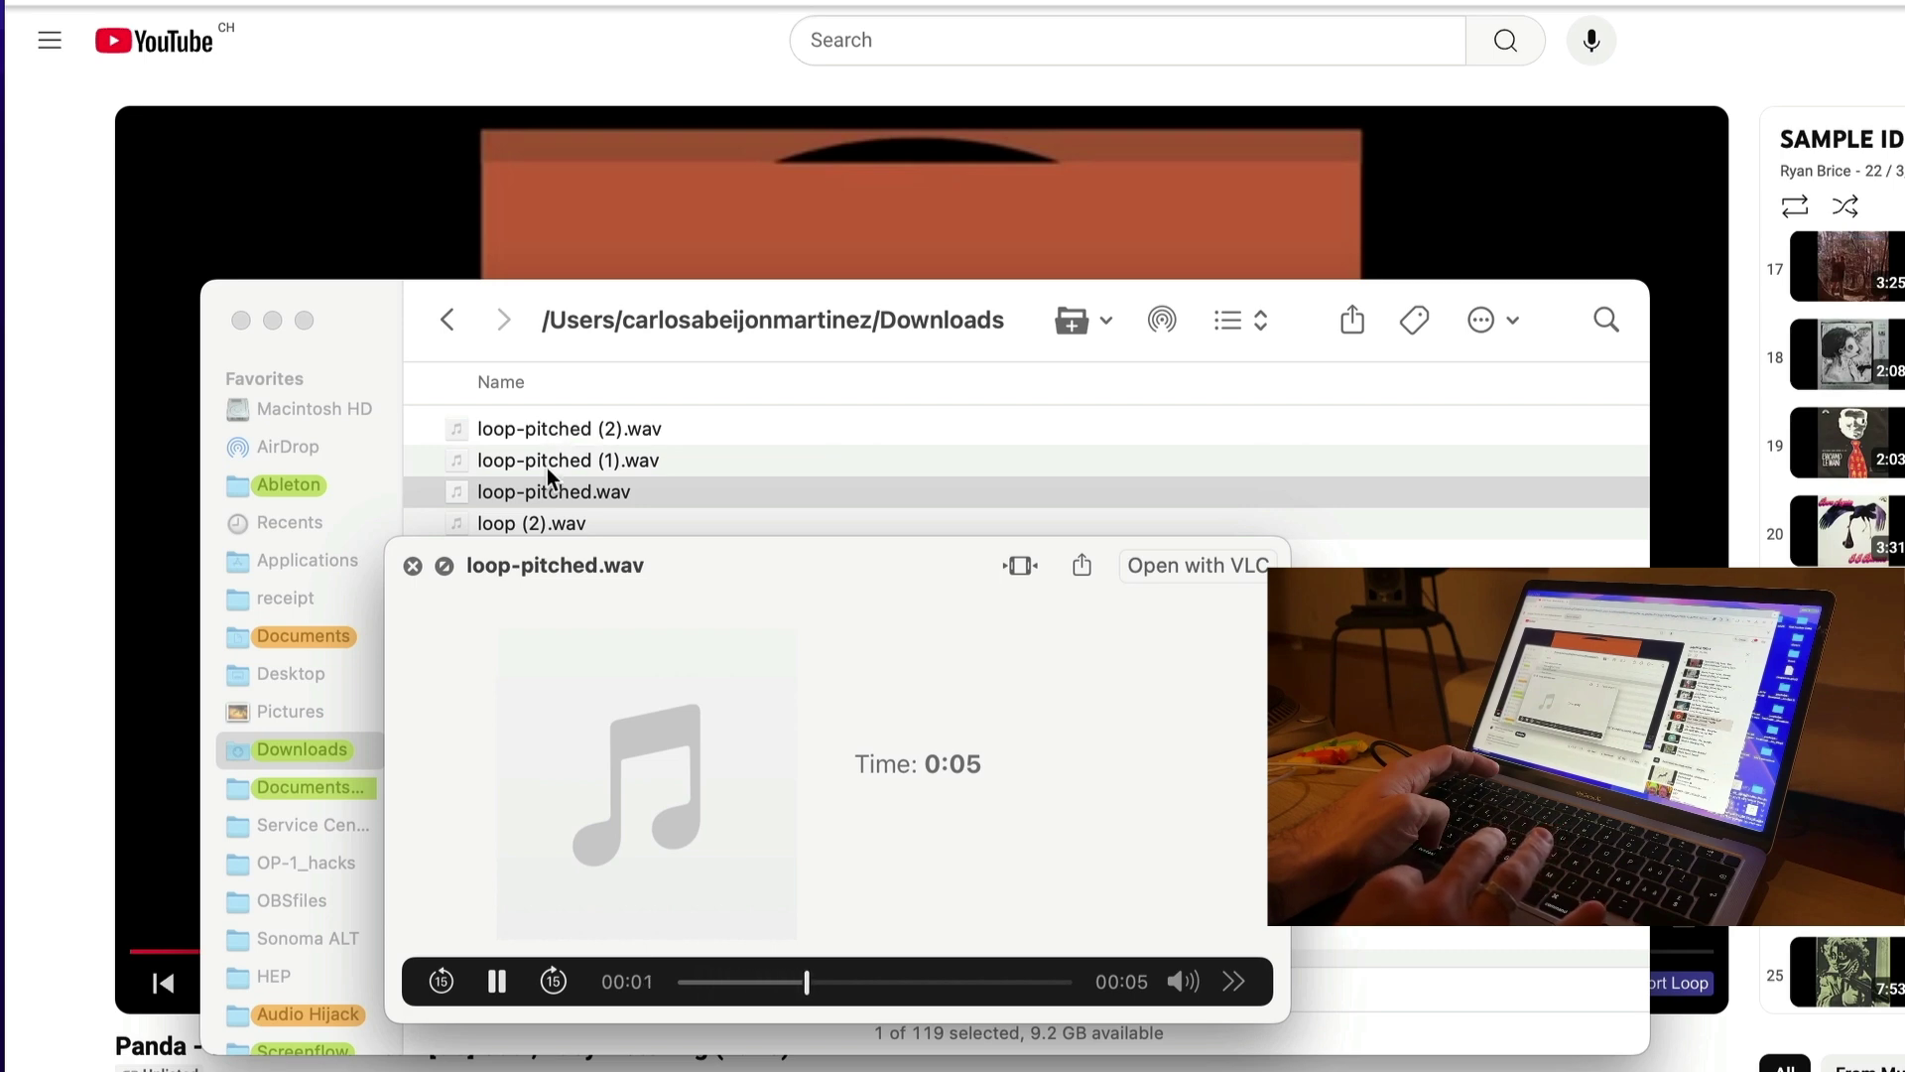
left_click(542, 502)
left_click(555, 518)
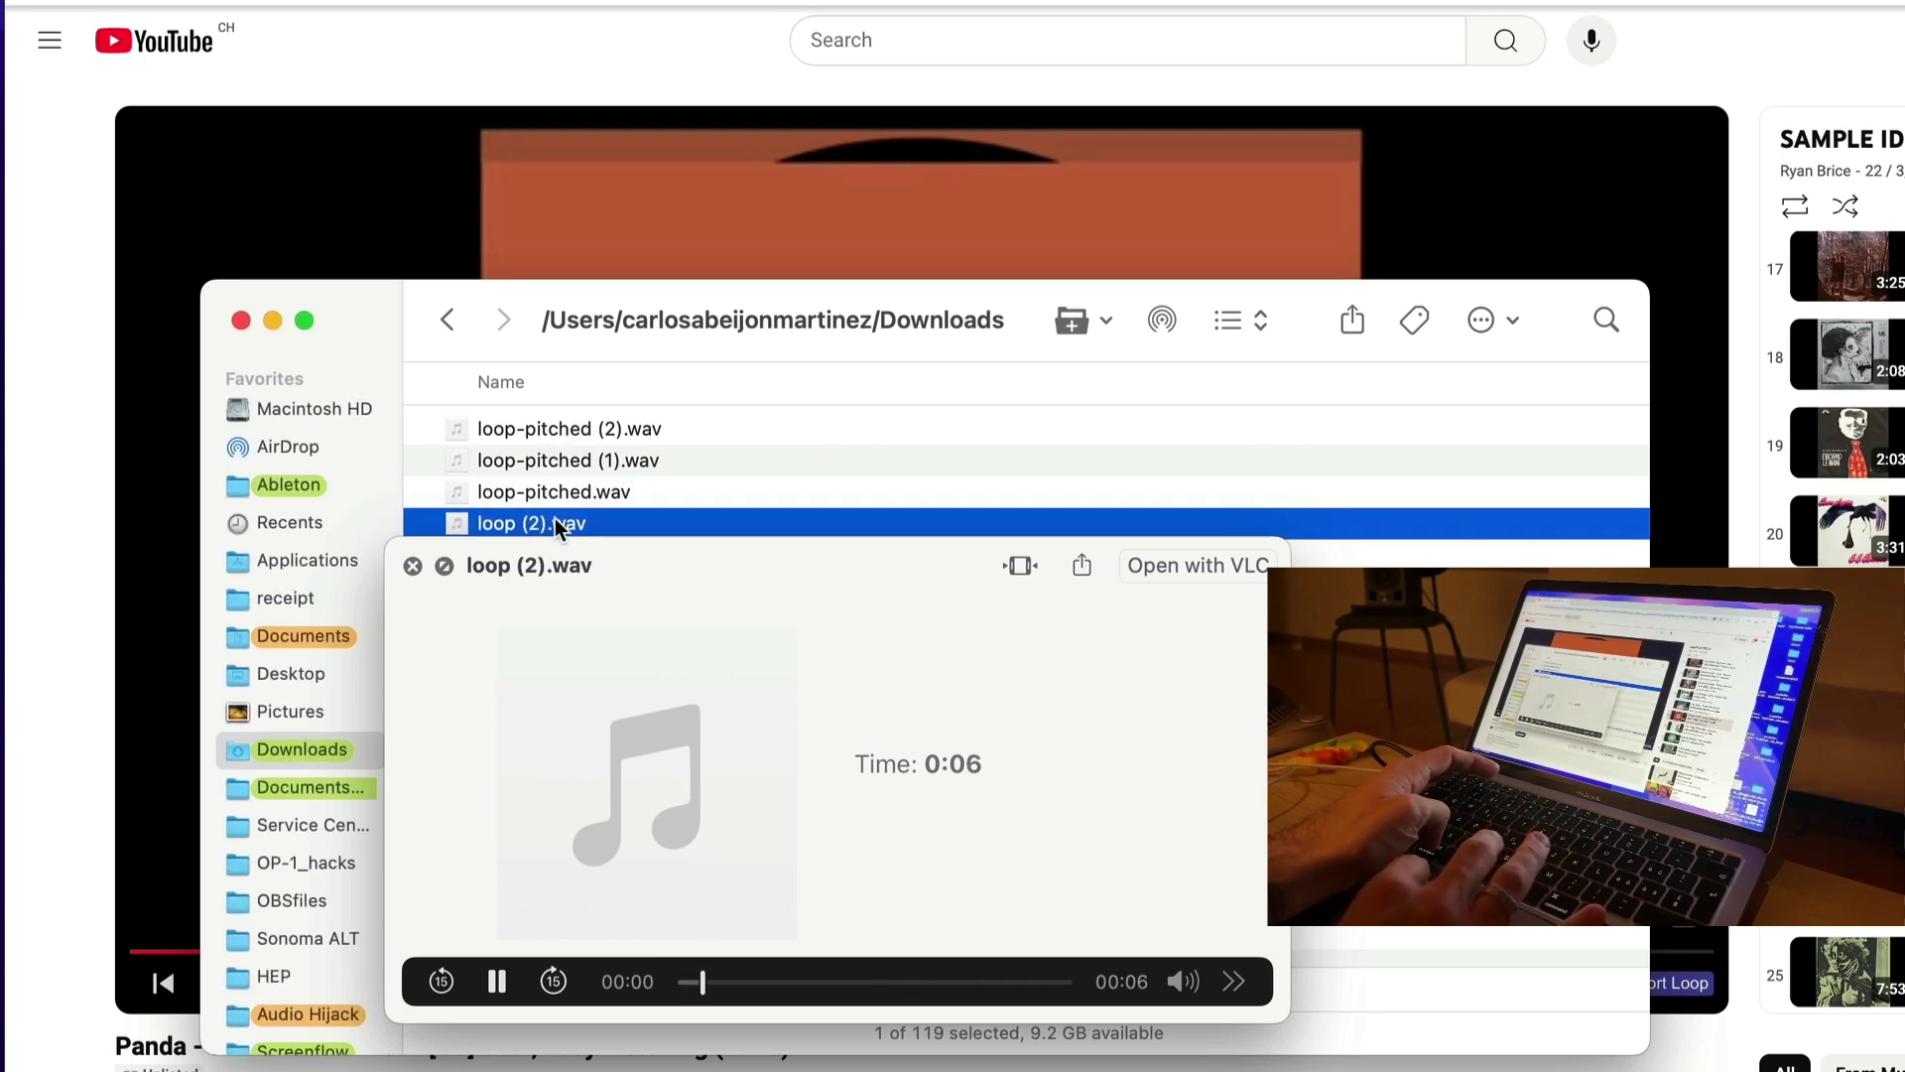
Move the duplicate loop-pitched (2).wav from the Downloads folder to the trash.
left_click(553, 437)
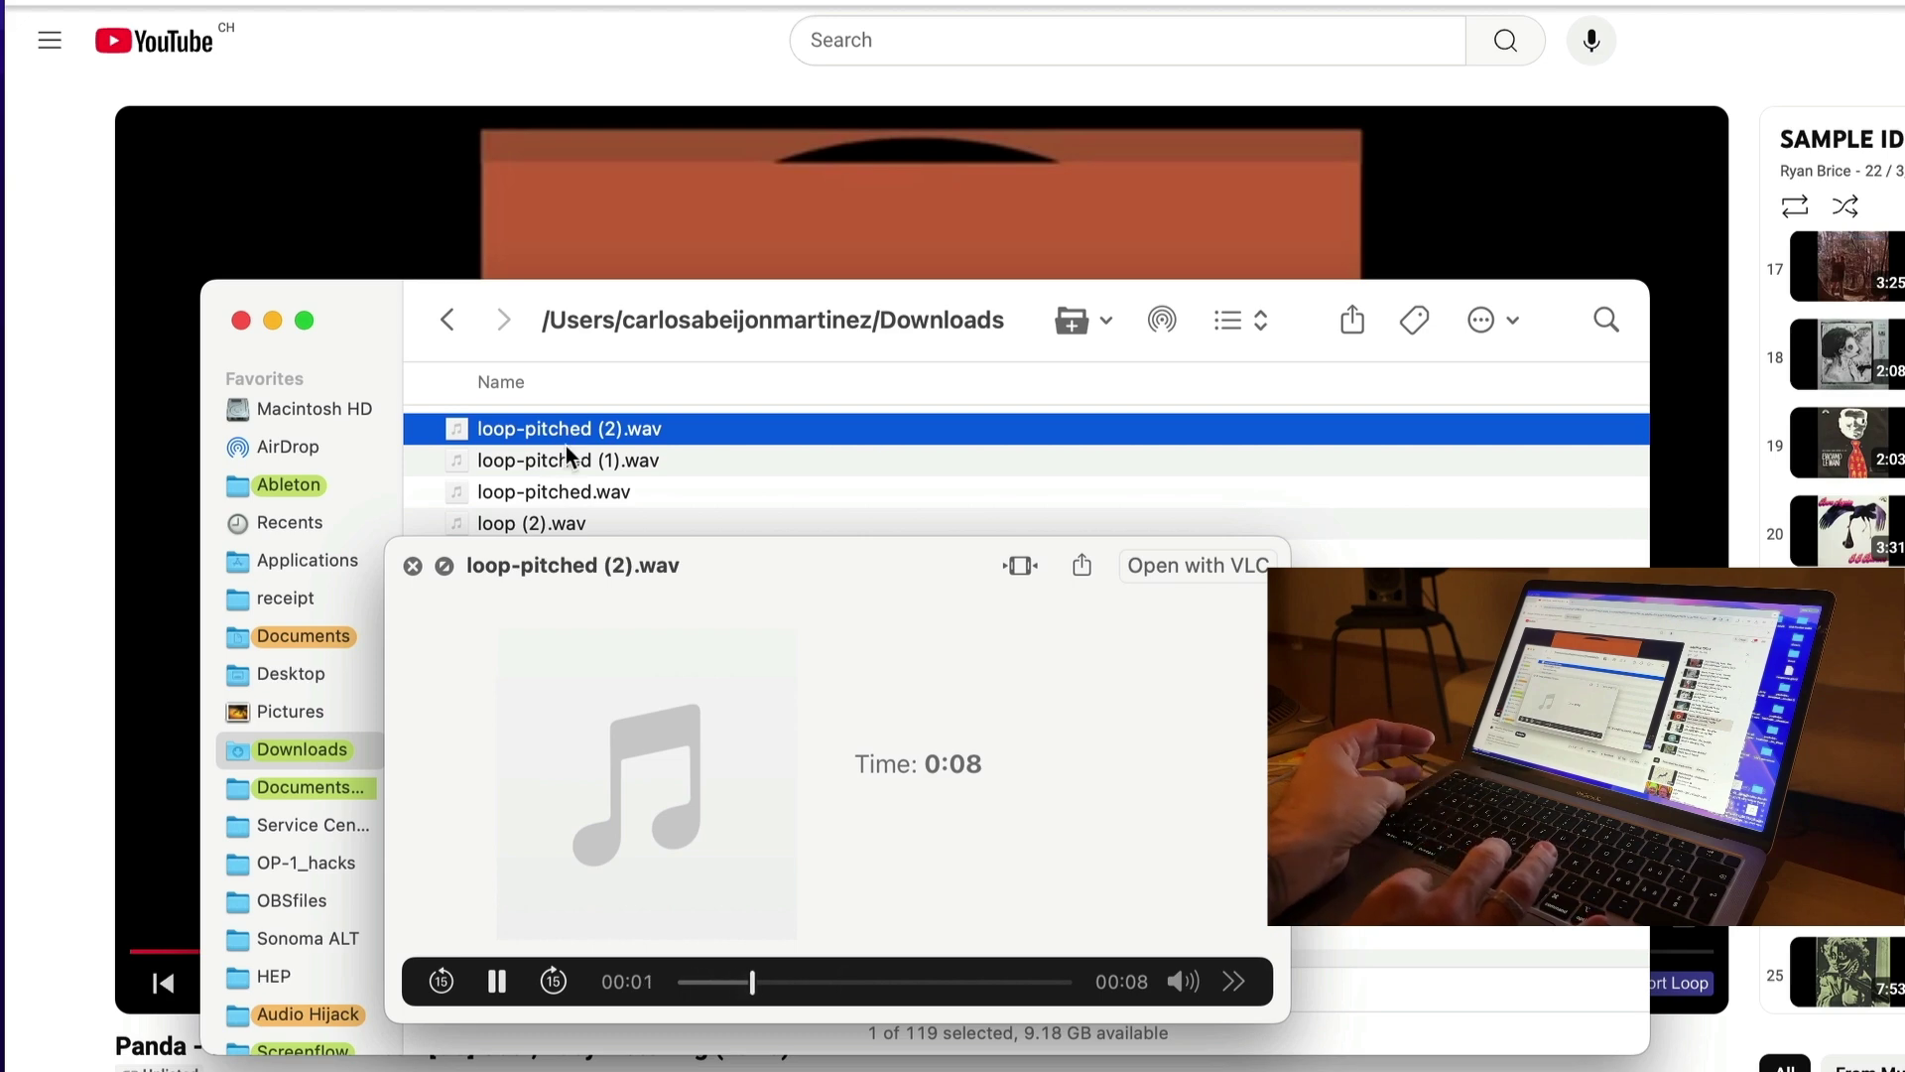
key("super+BackSpace")
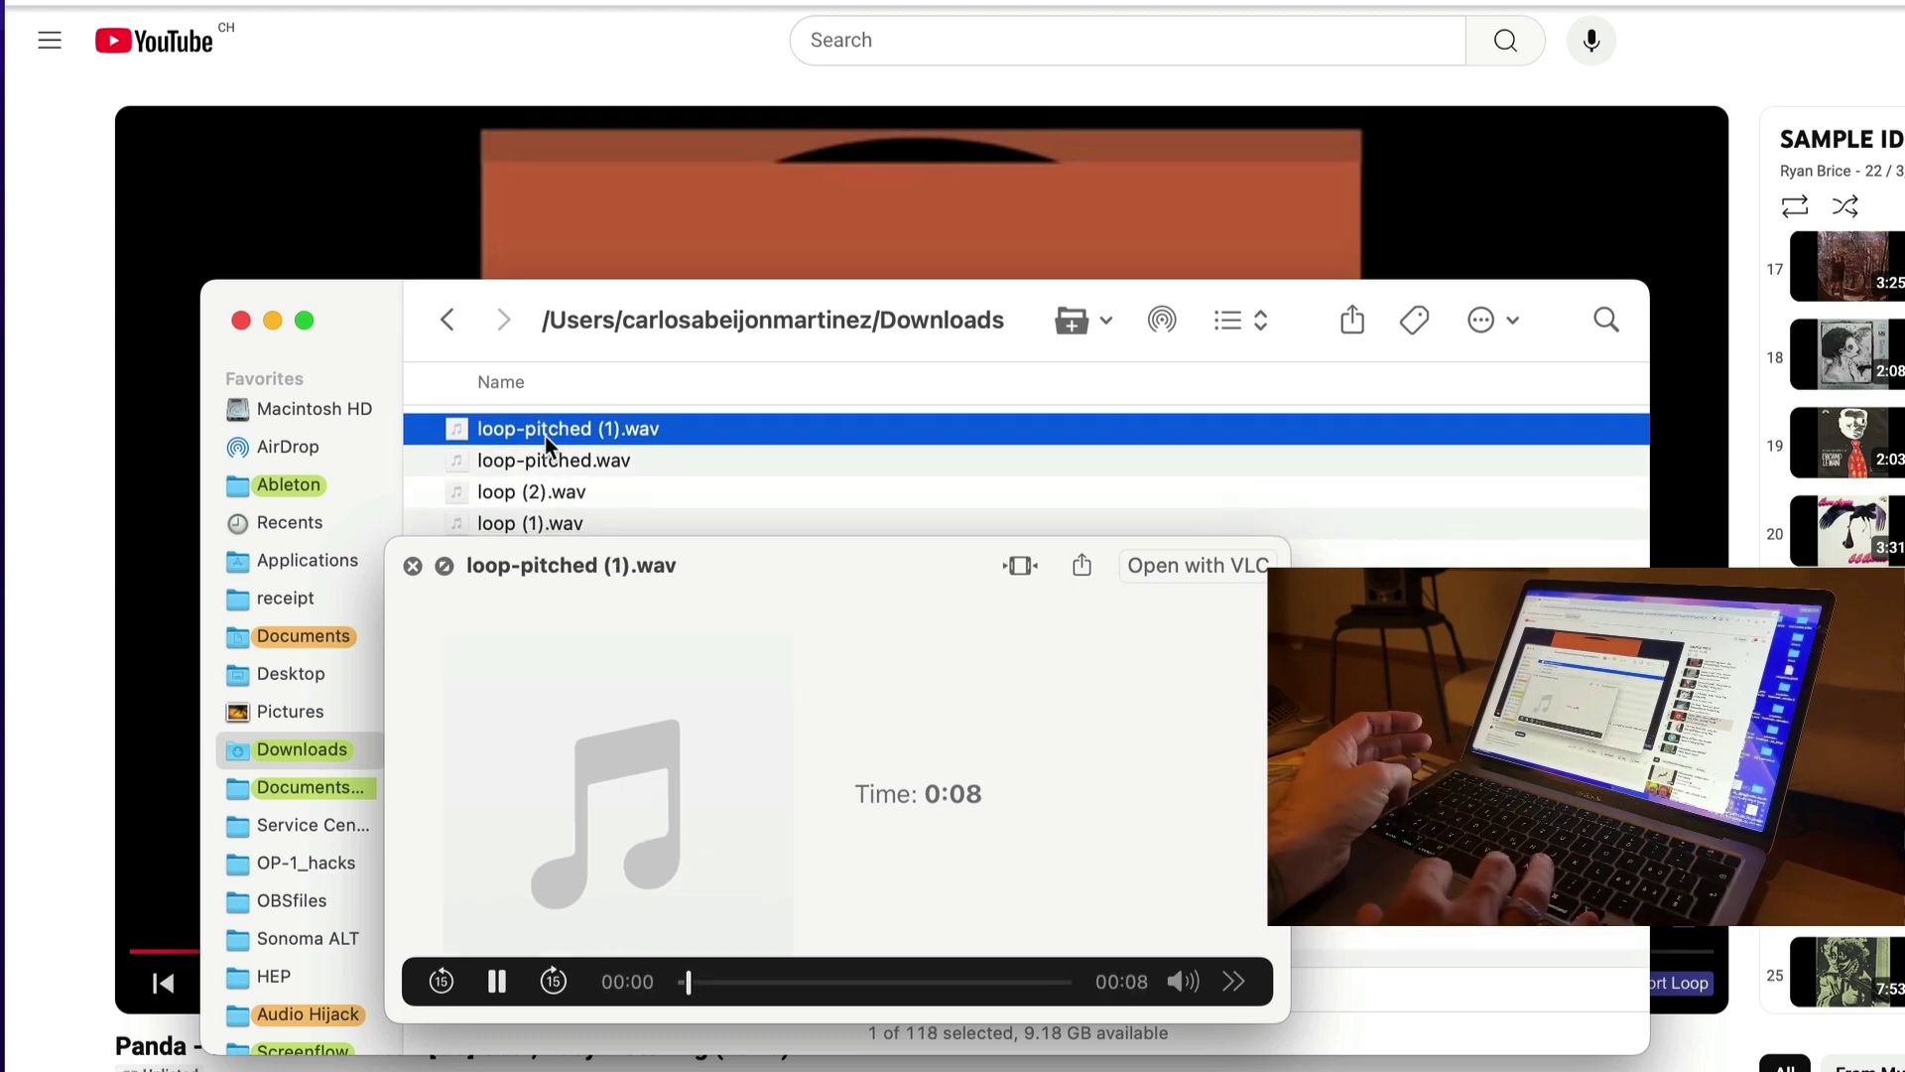
Compare the original loop (2).wav with loop-pitched.wav and loop-pitched (1).wav by listening to their previews.
left_click(559, 493)
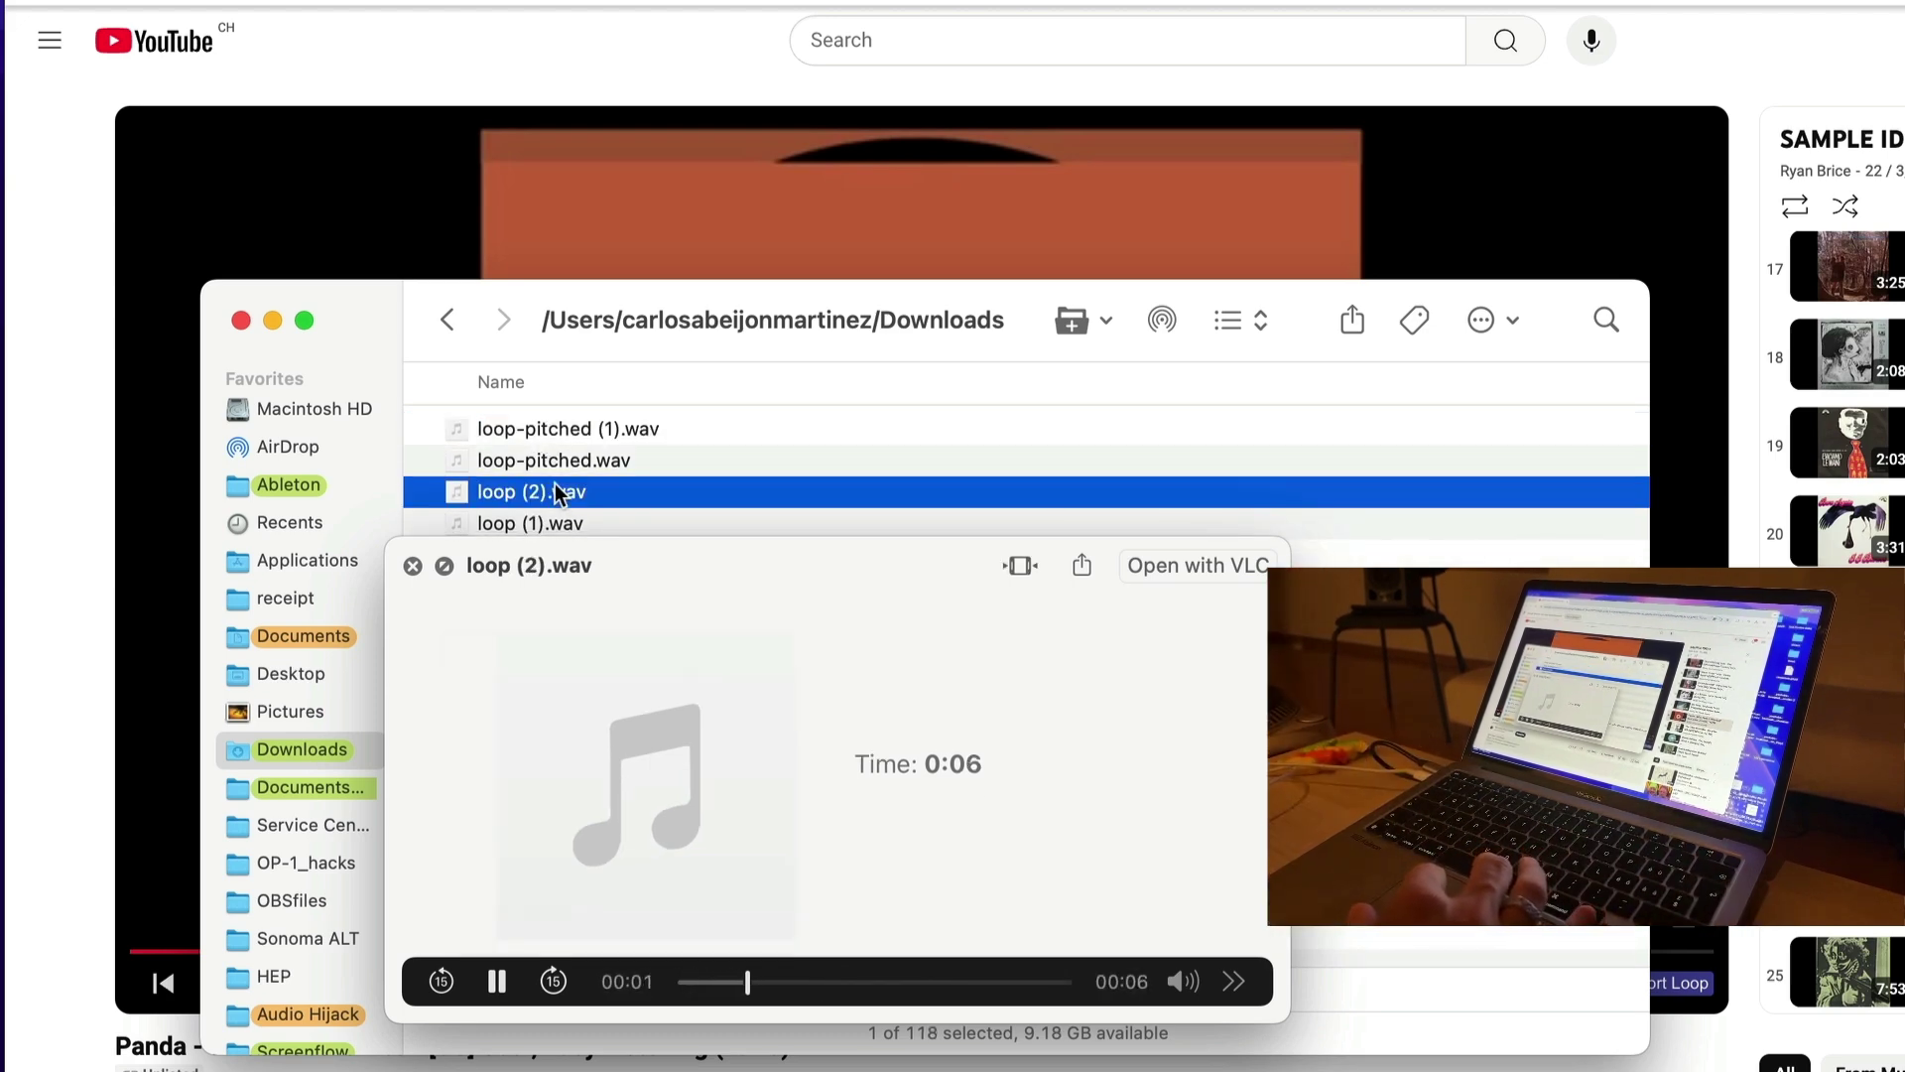
left_click(568, 461)
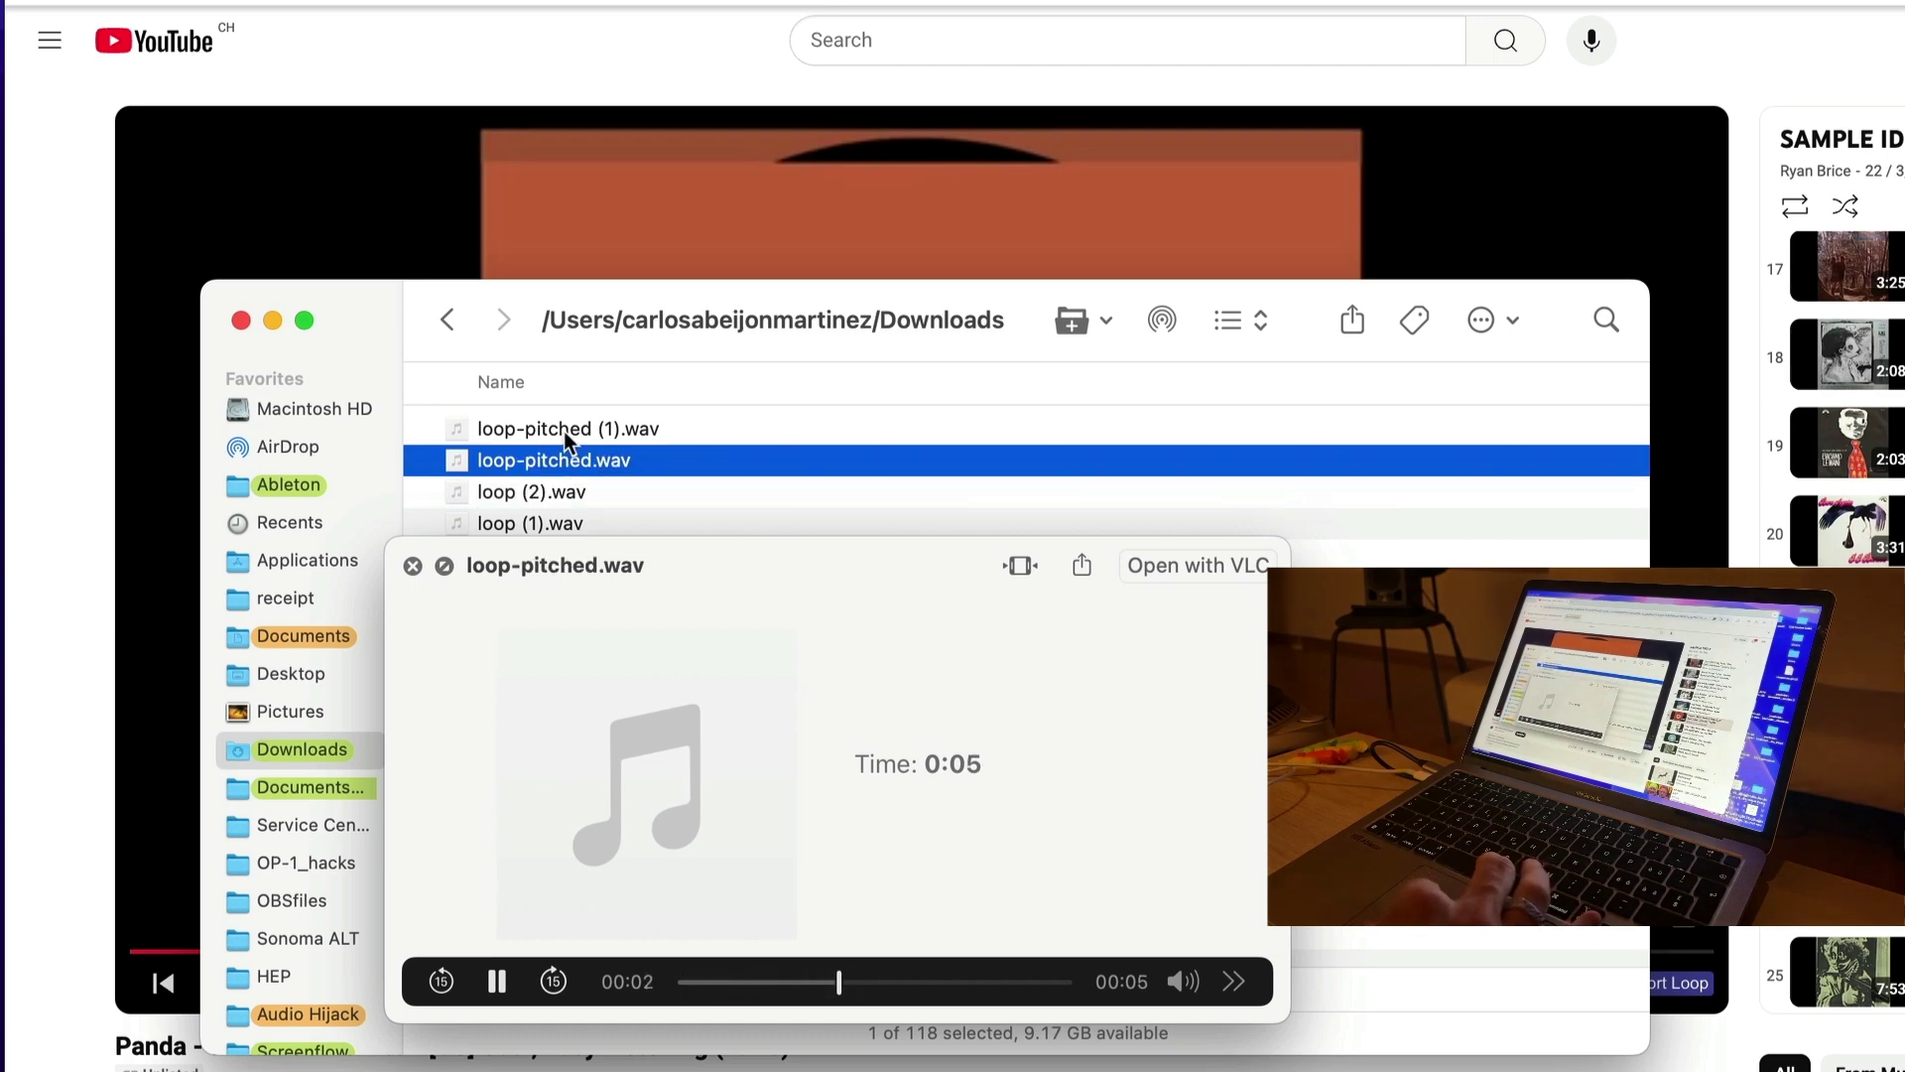
left_click(567, 433)
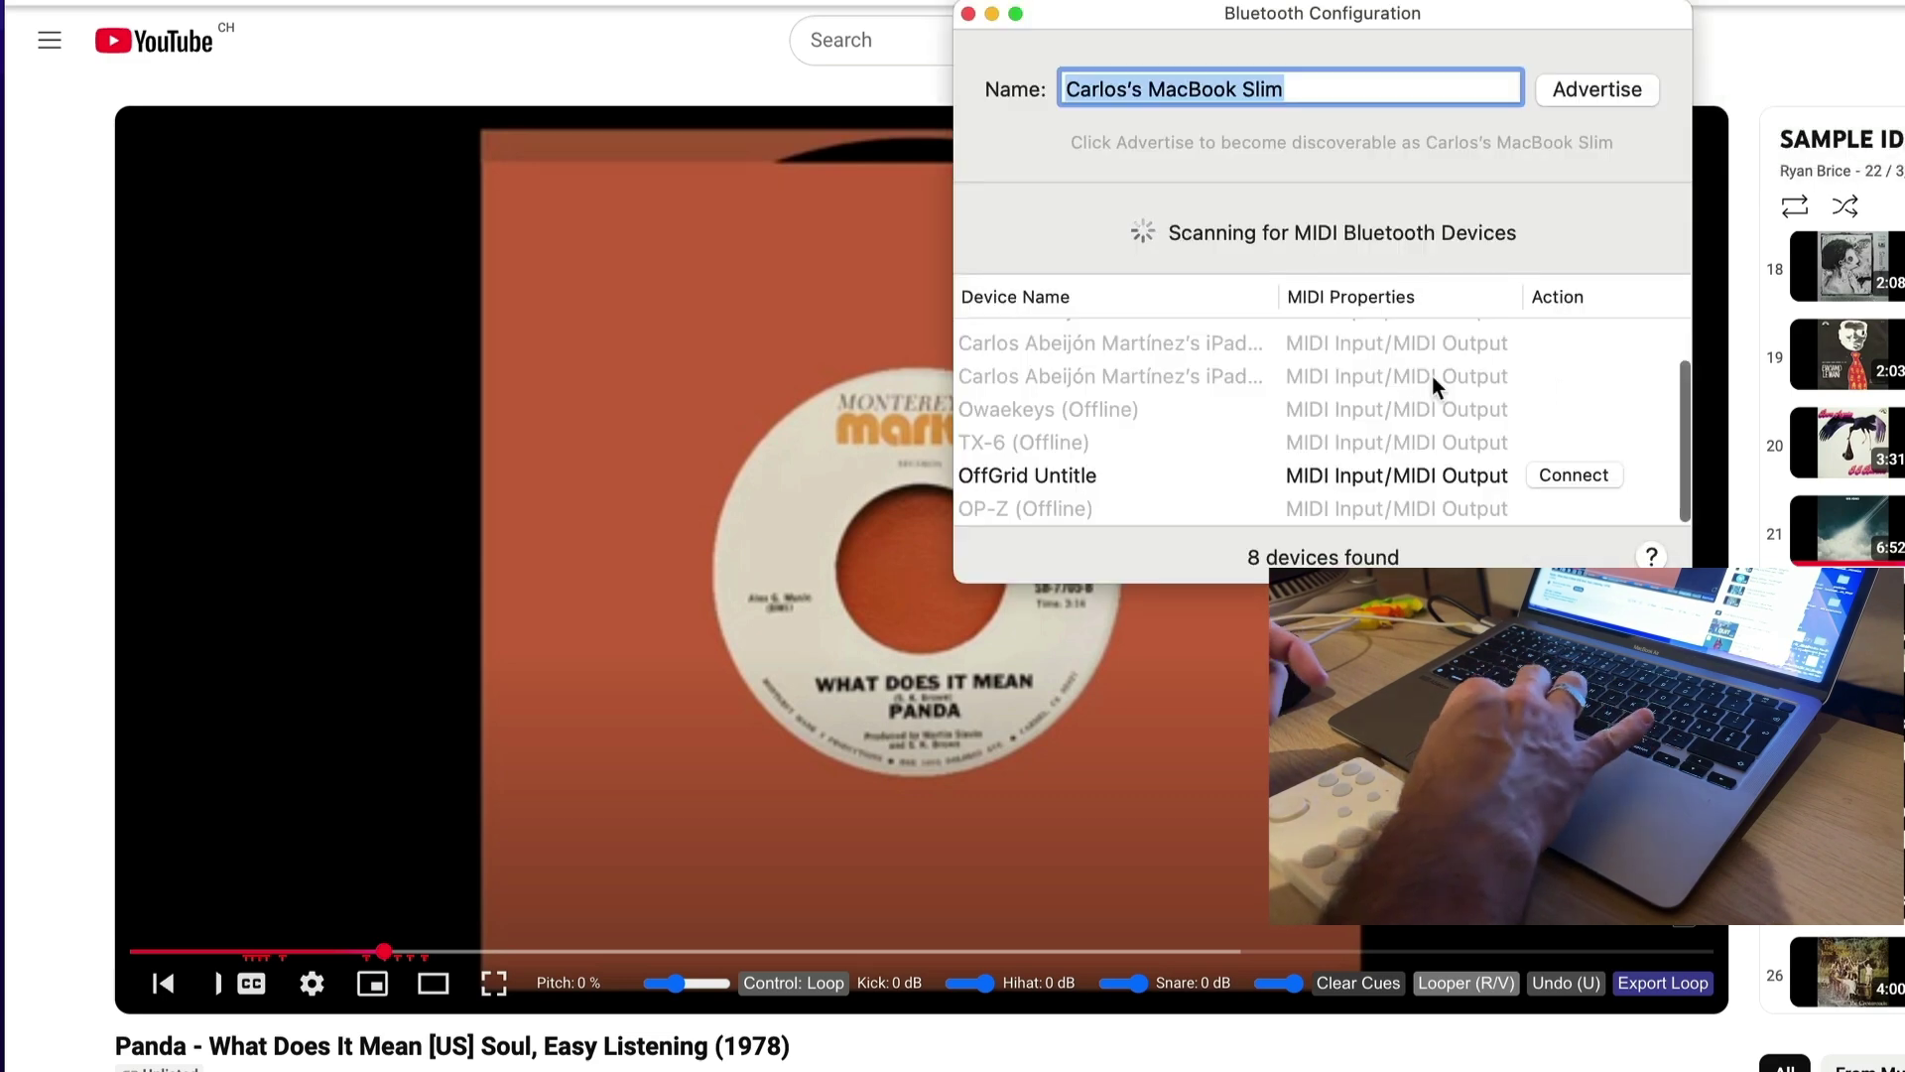
Connect the OffGrid Untitle Bluetooth MIDI device and dismiss the Bluetooth Configuration window.
left_click(1582, 462)
left_click(1836, 8)
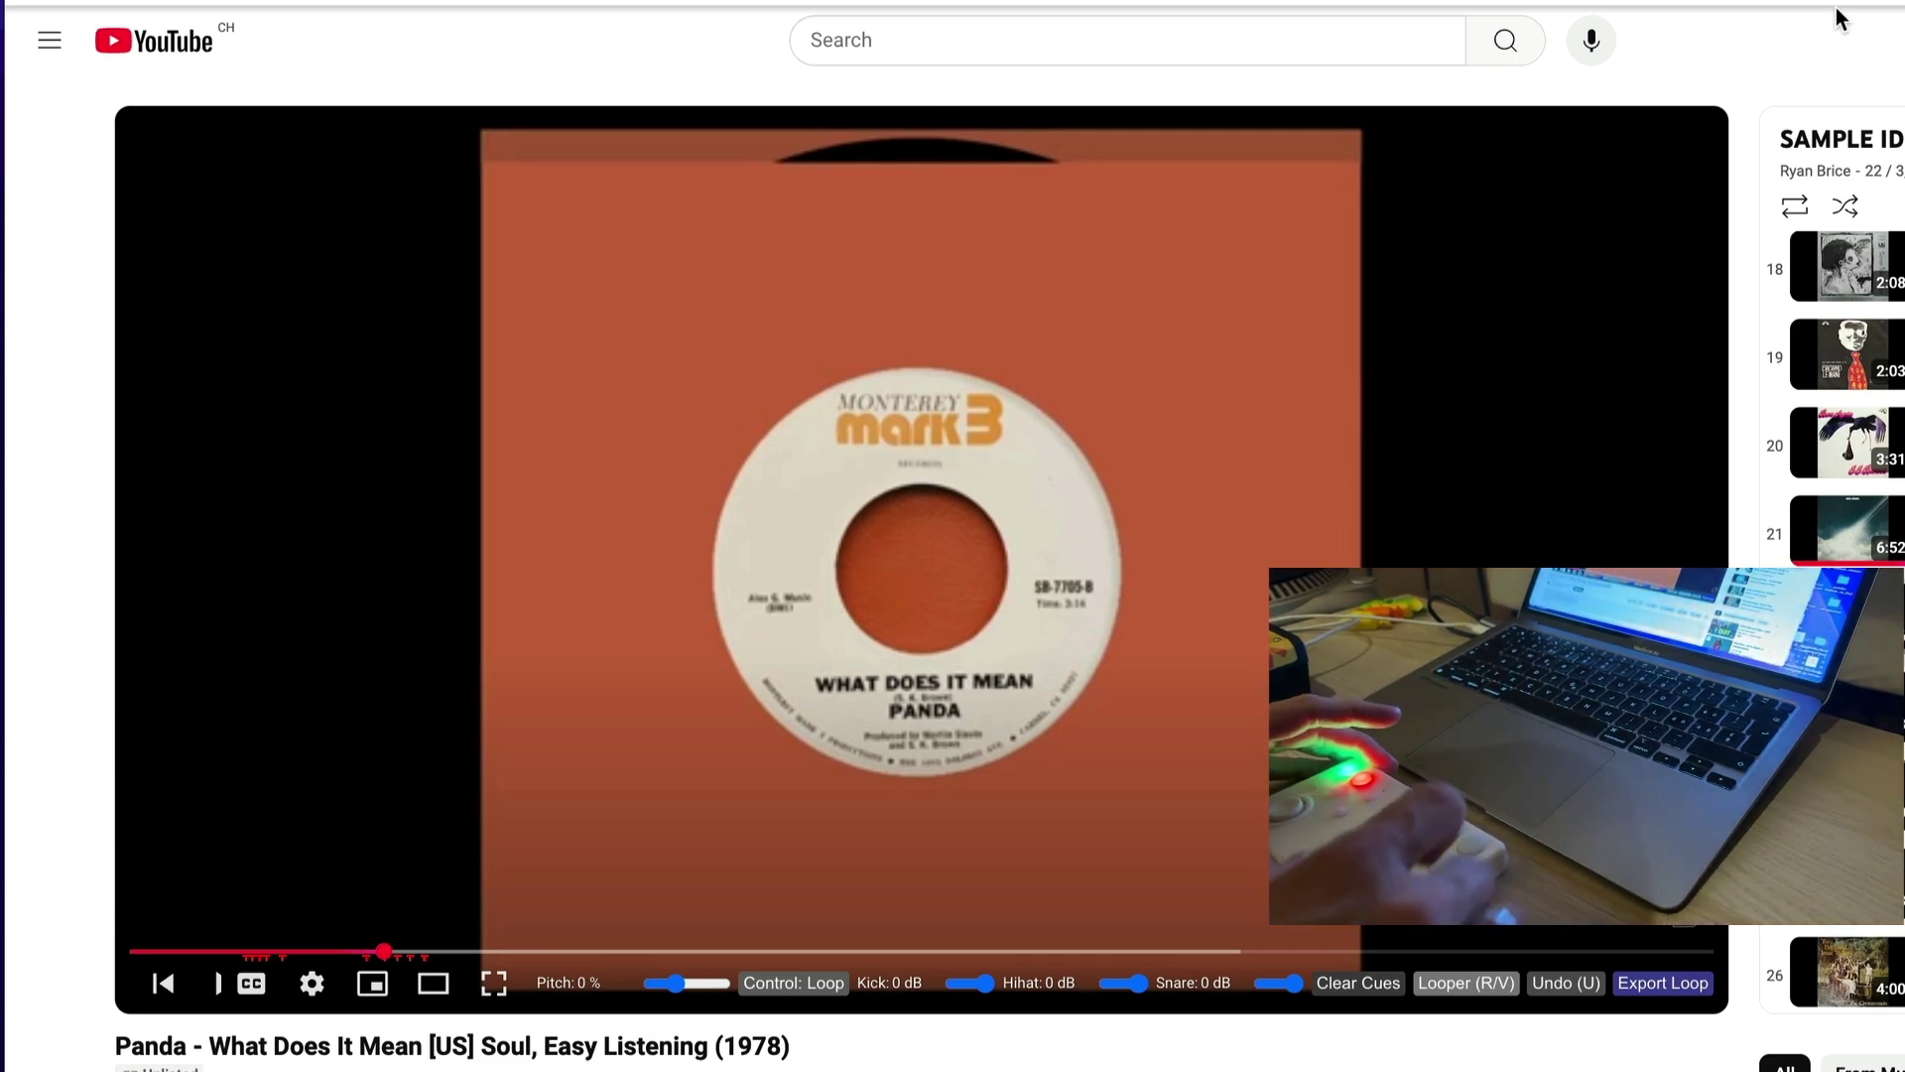
Clear all cue points on the Panda video and play it for placing new cues from the MIDI controller.
left_click(1357, 985)
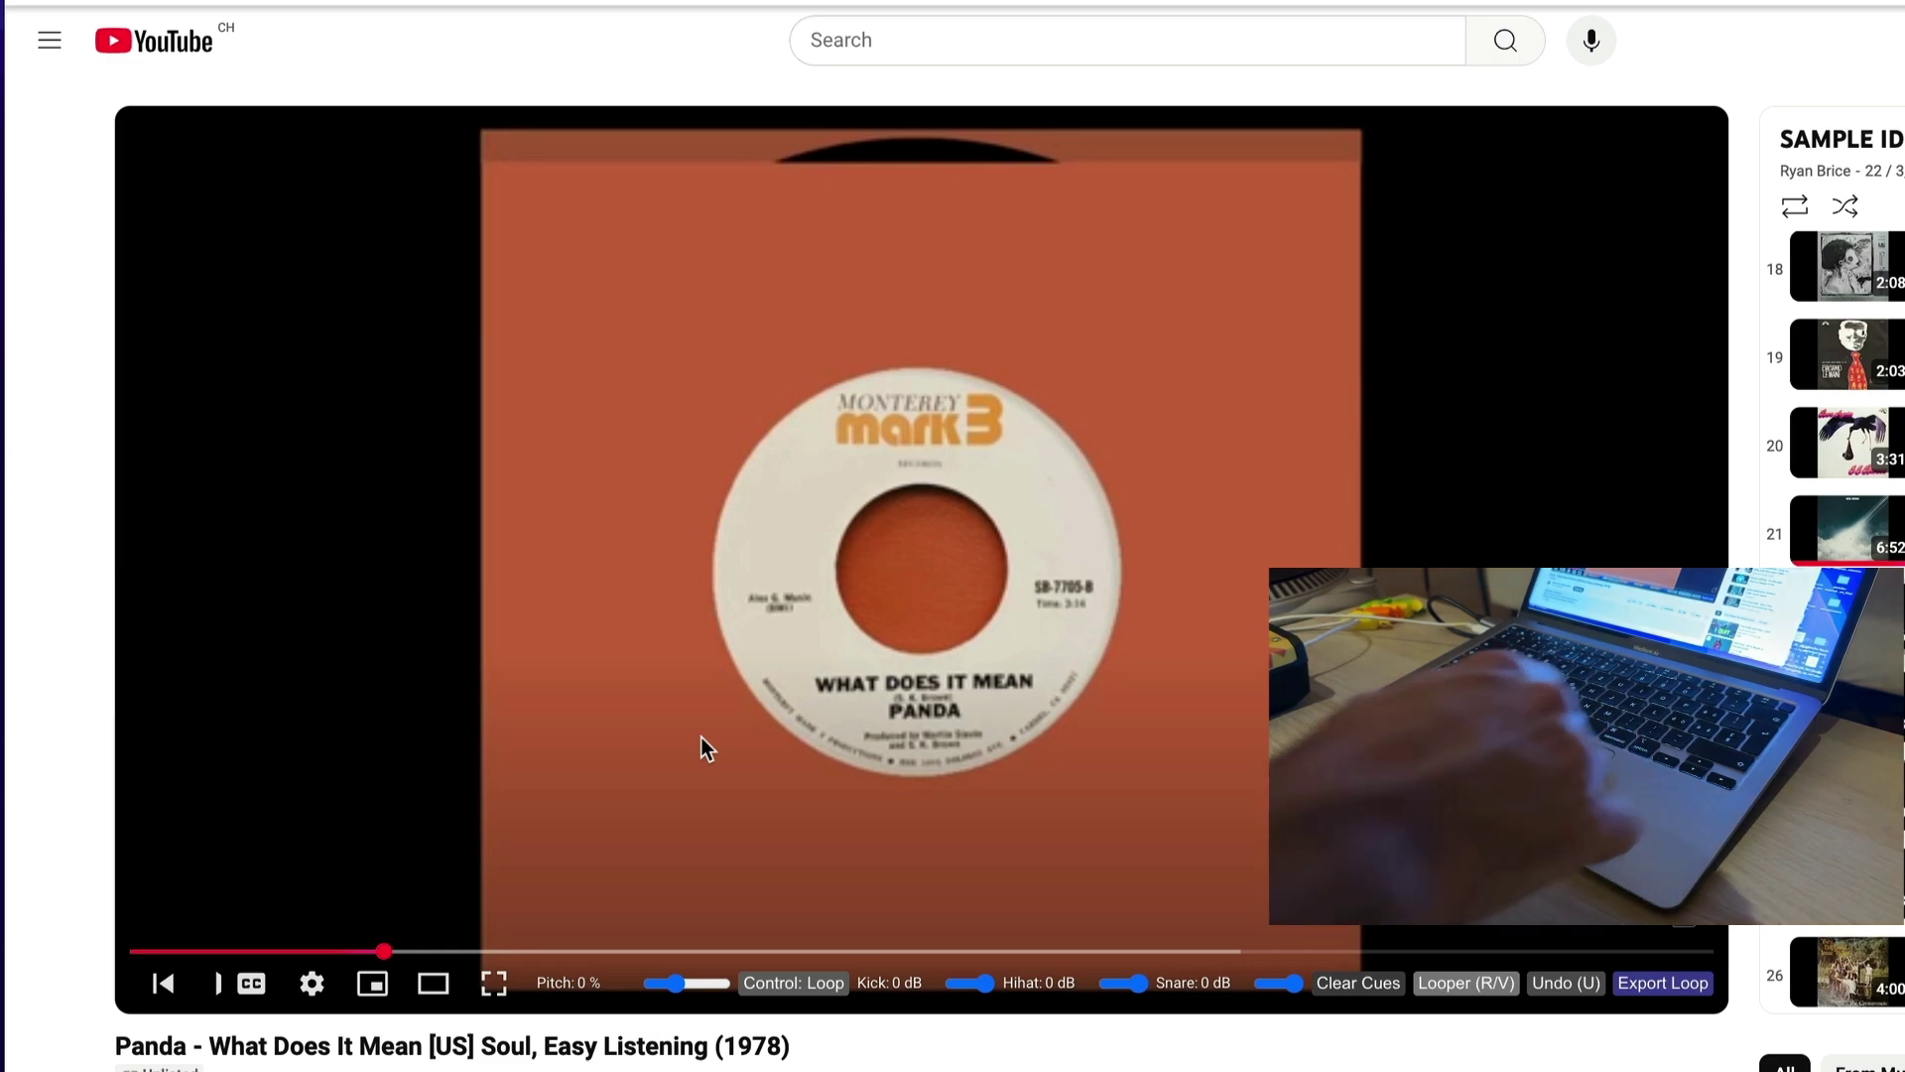
left_click(1191, 695)
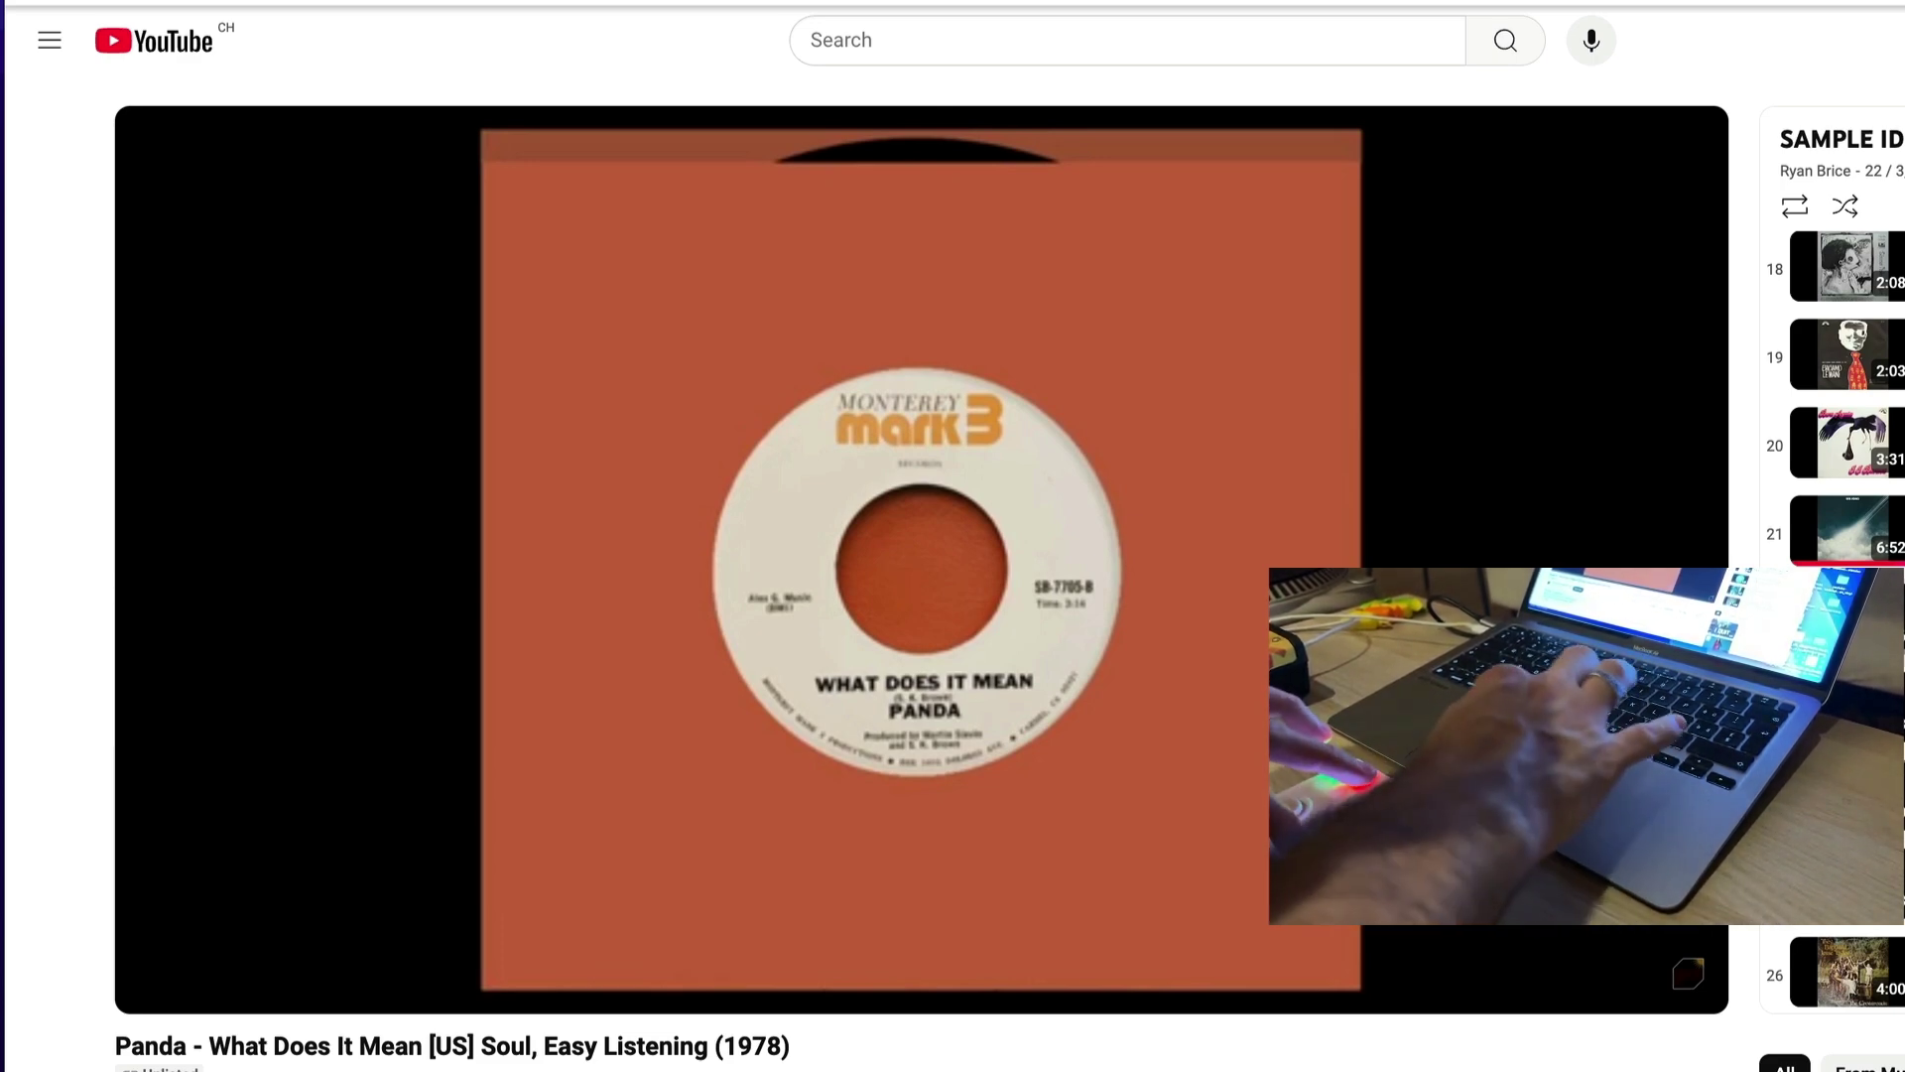
mouse_move(1211, 598)
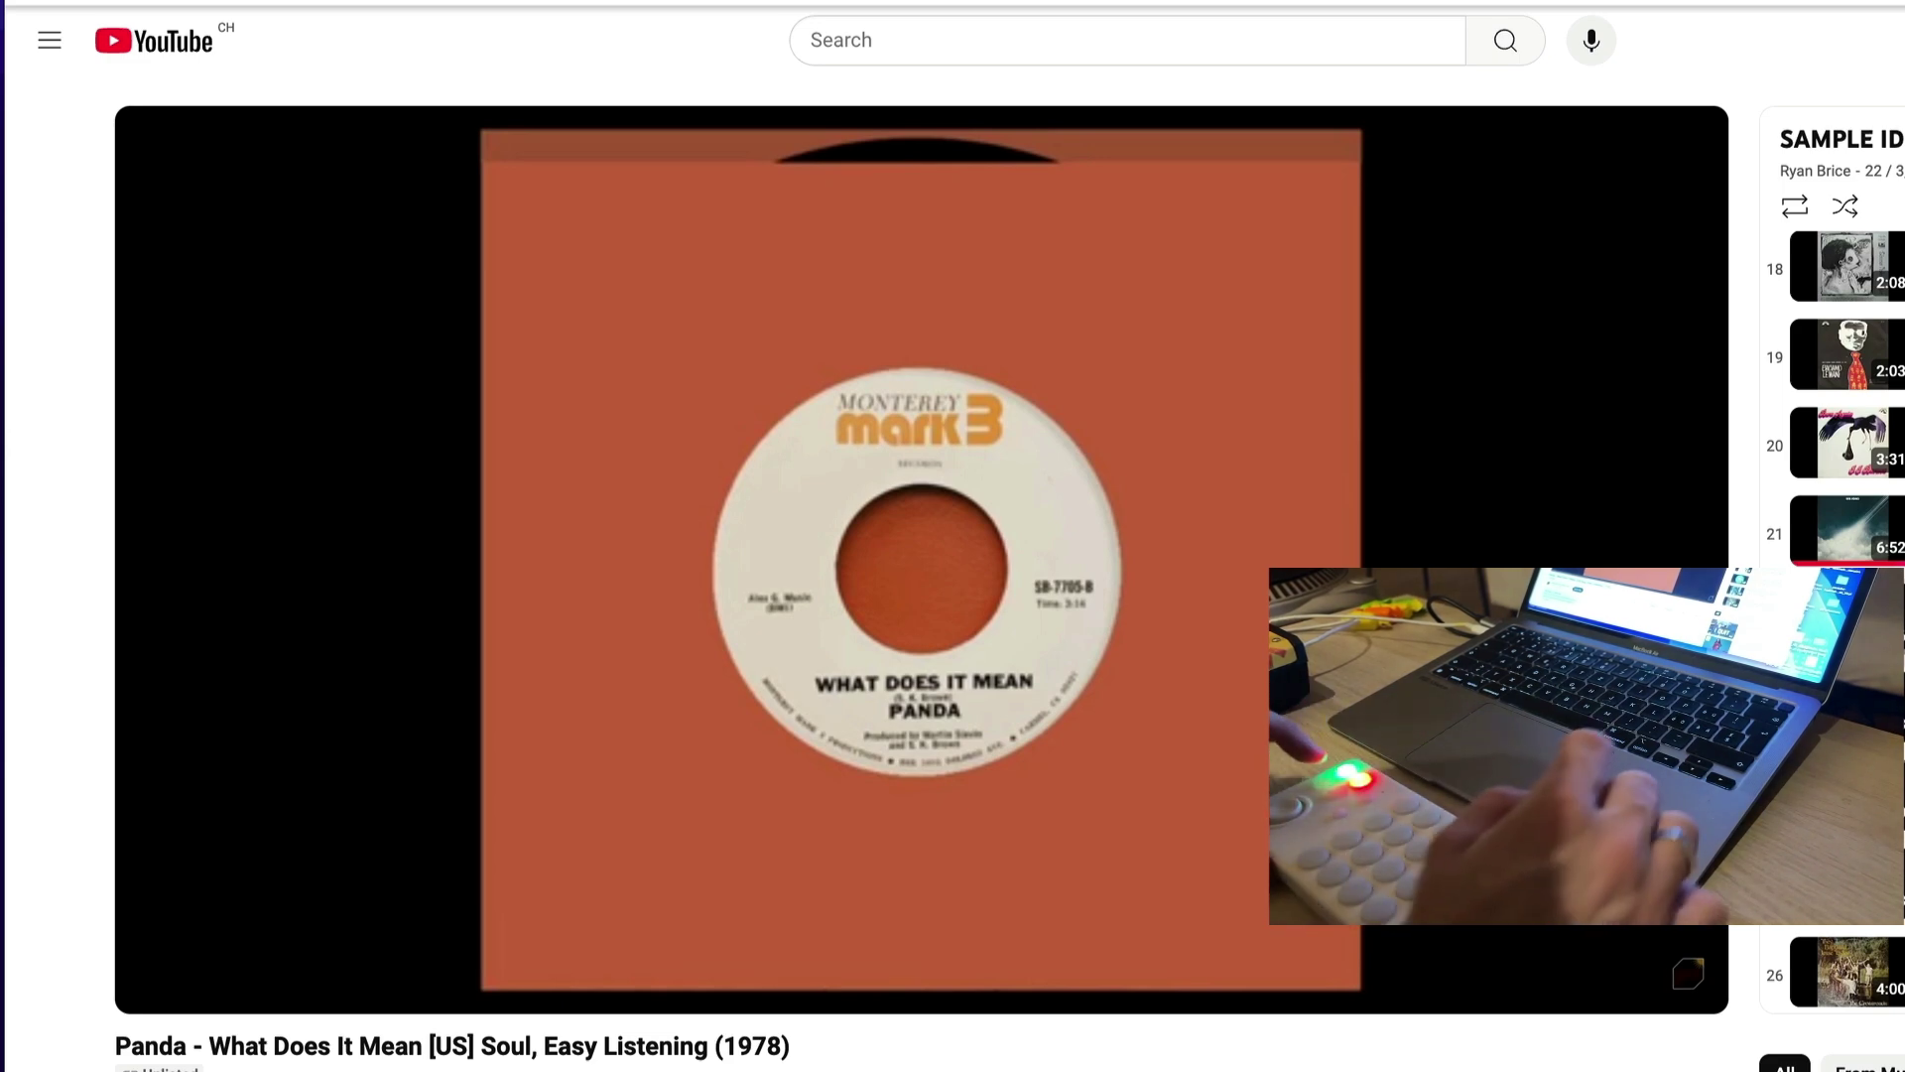
Switch the control target to Video and return it to Loop.
mouse_move(576, 982)
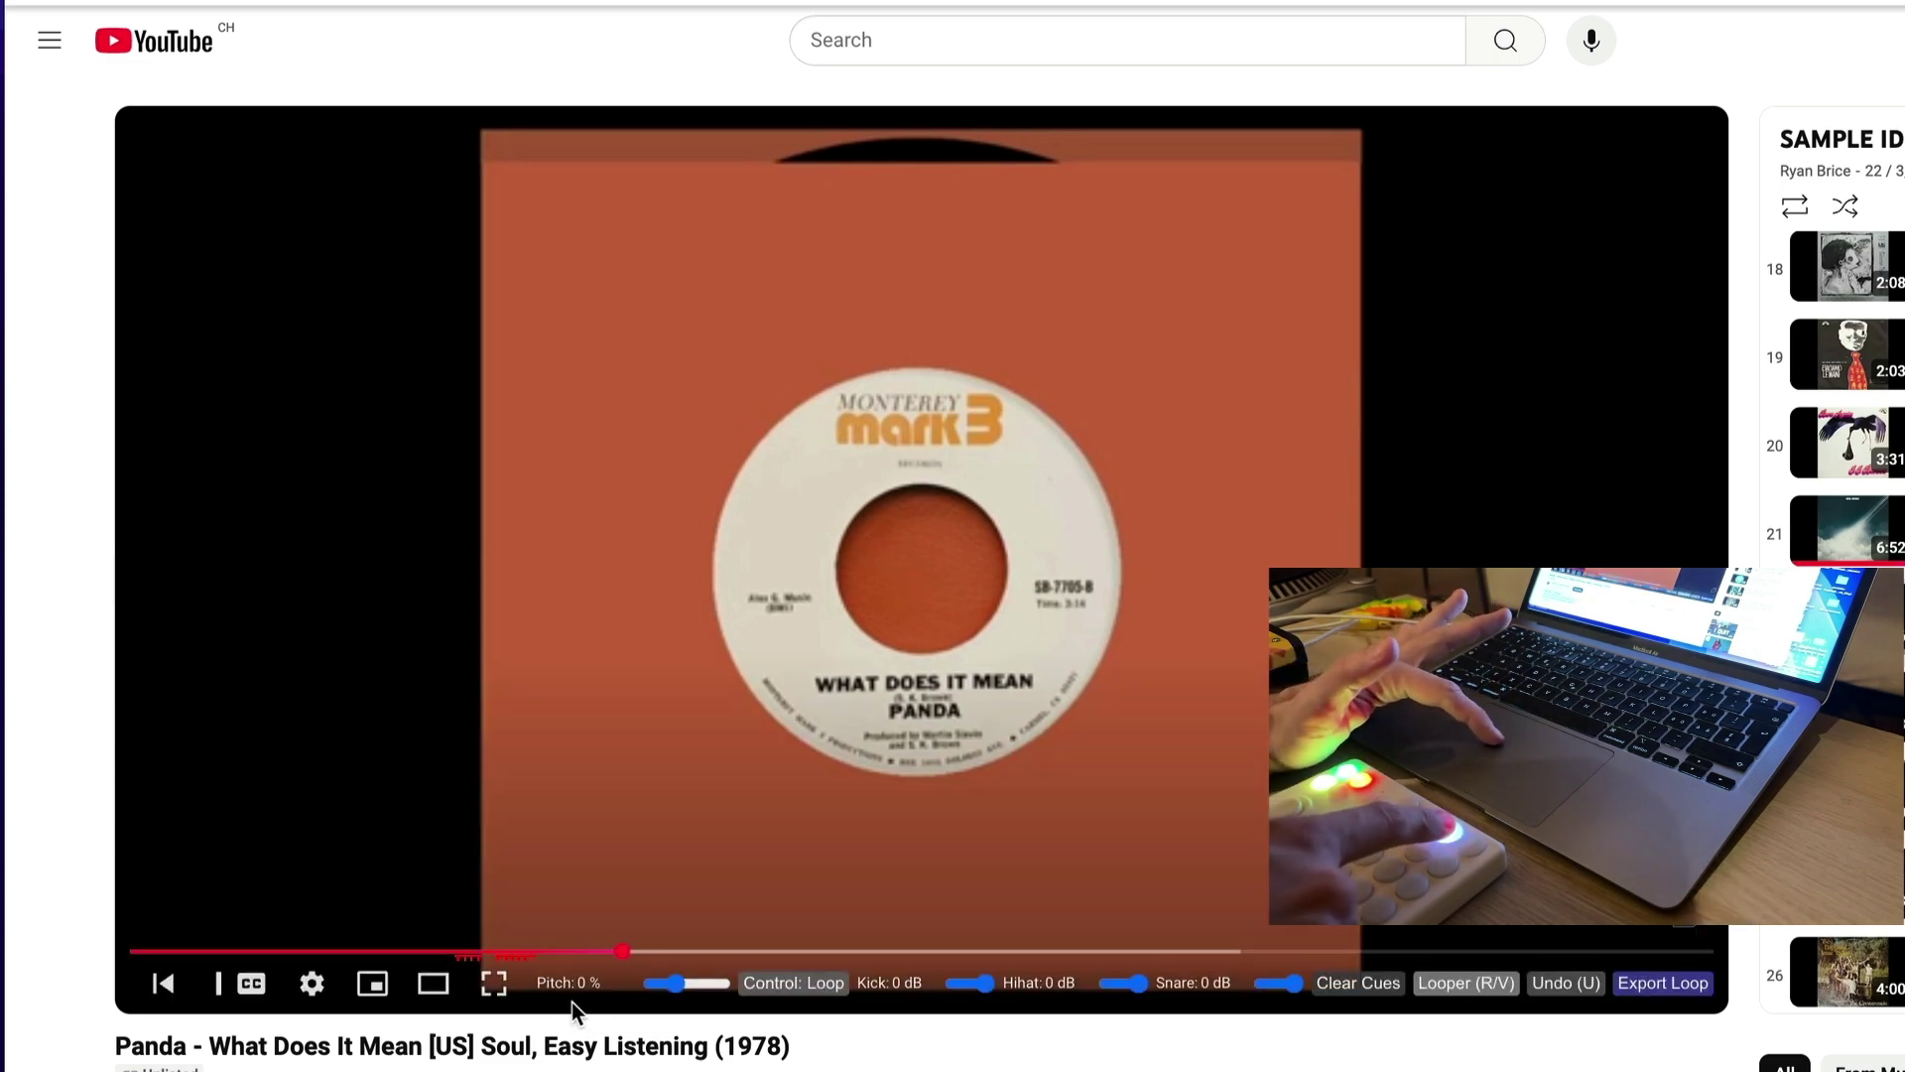
left_click(771, 985)
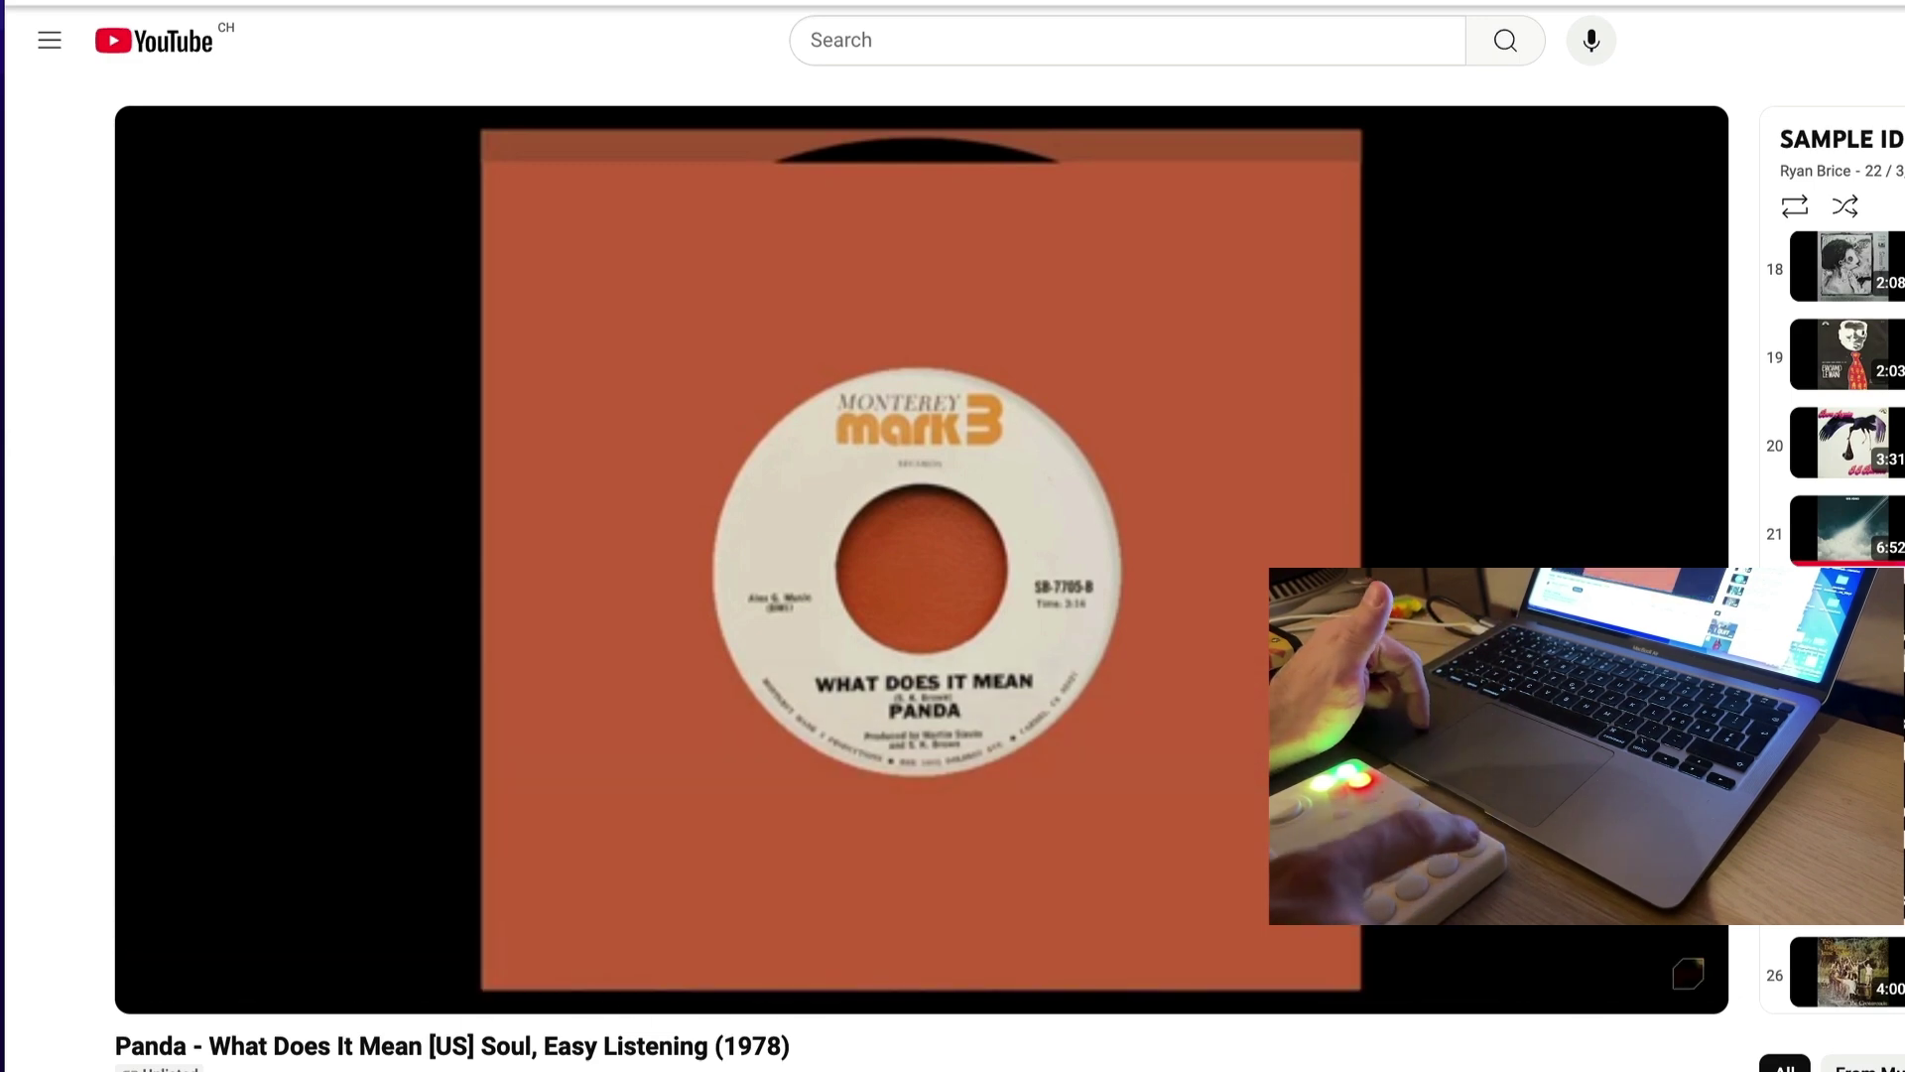
mouse_move(628, 933)
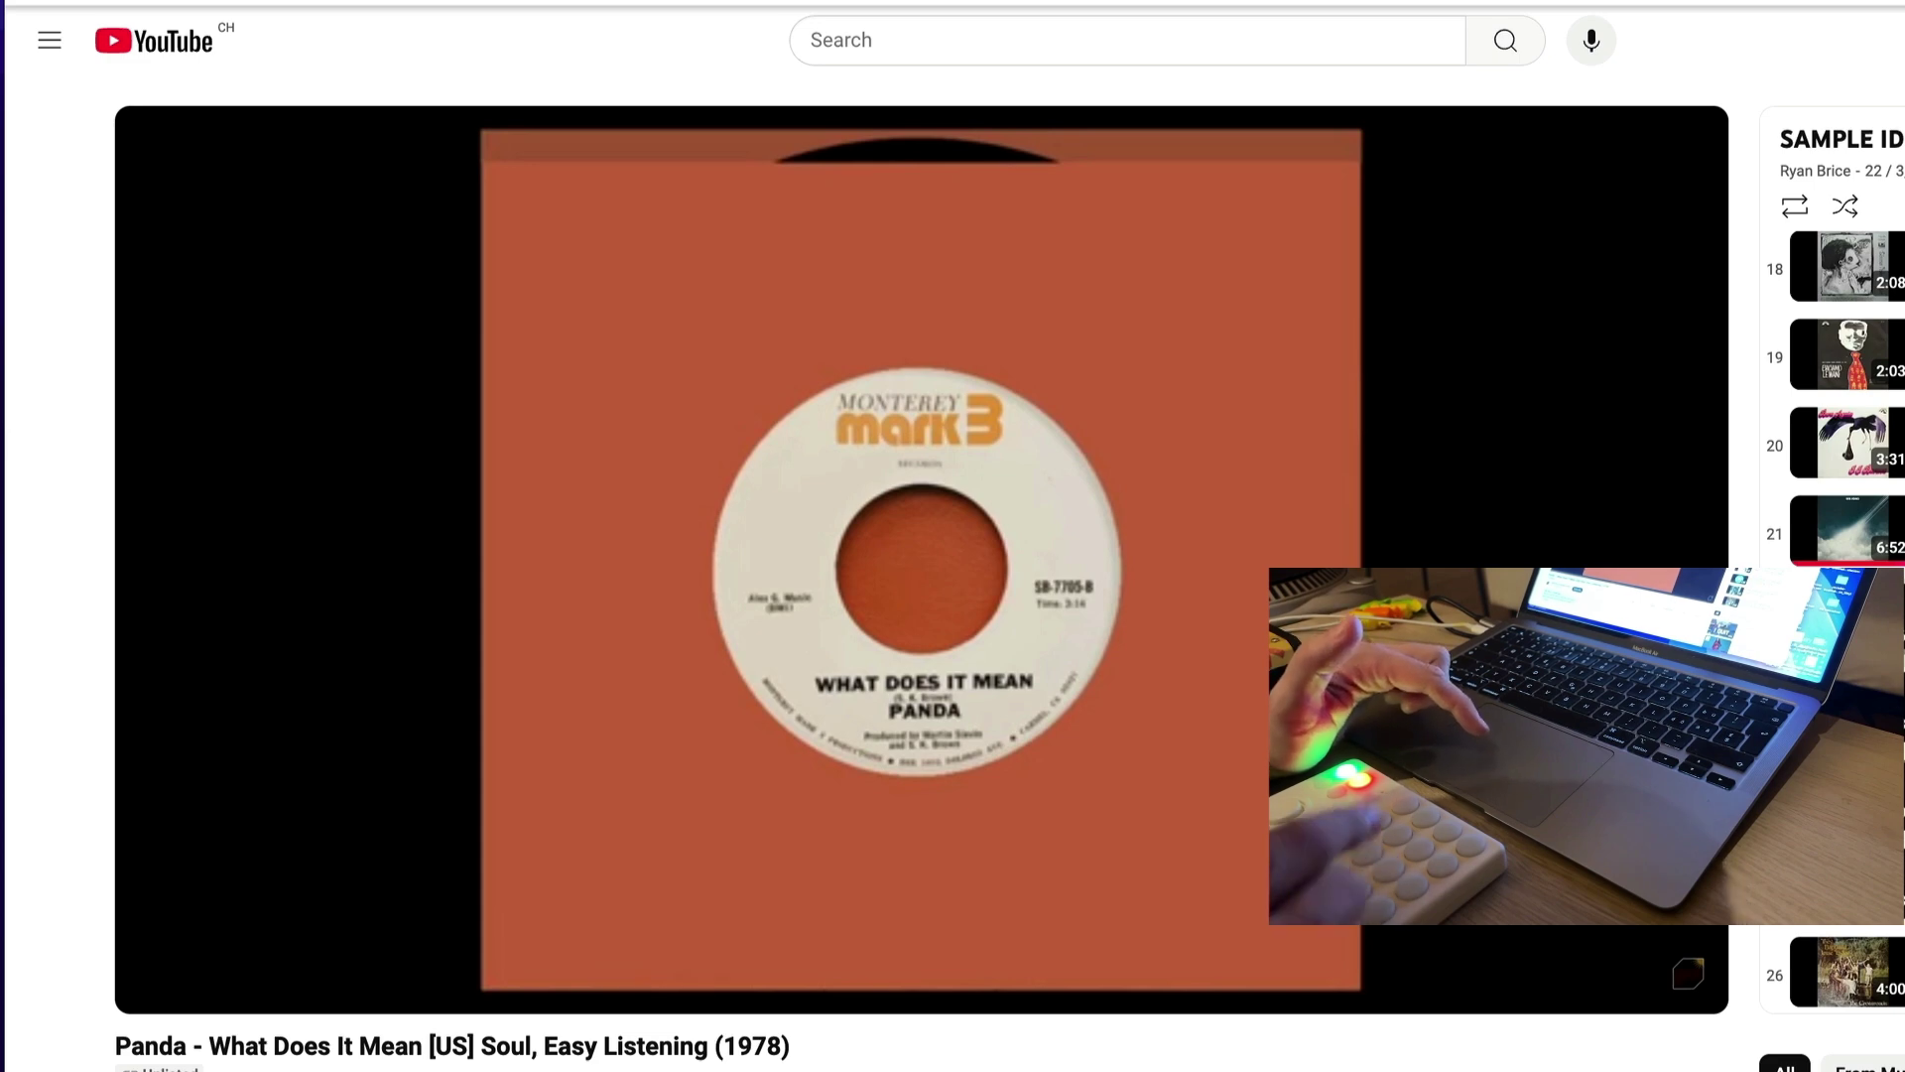
mouse_move(671, 860)
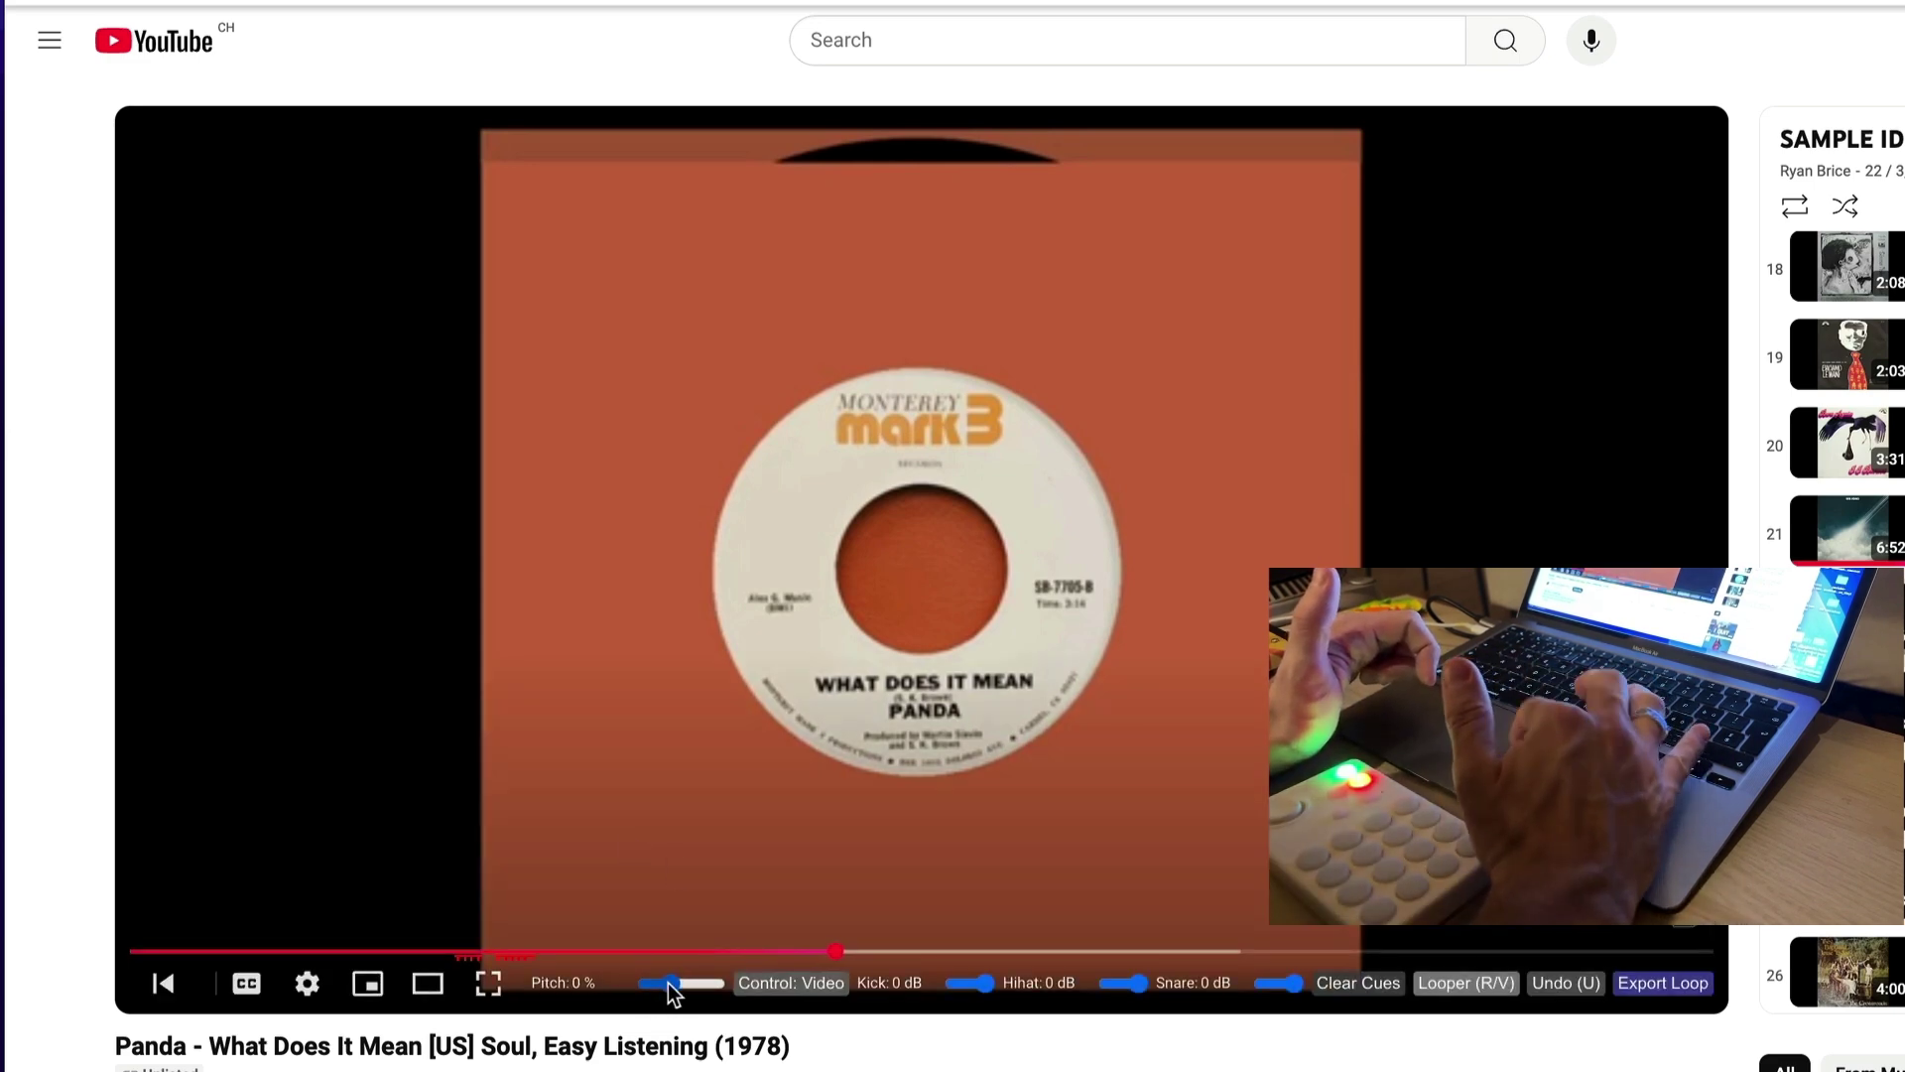
left_click(789, 983)
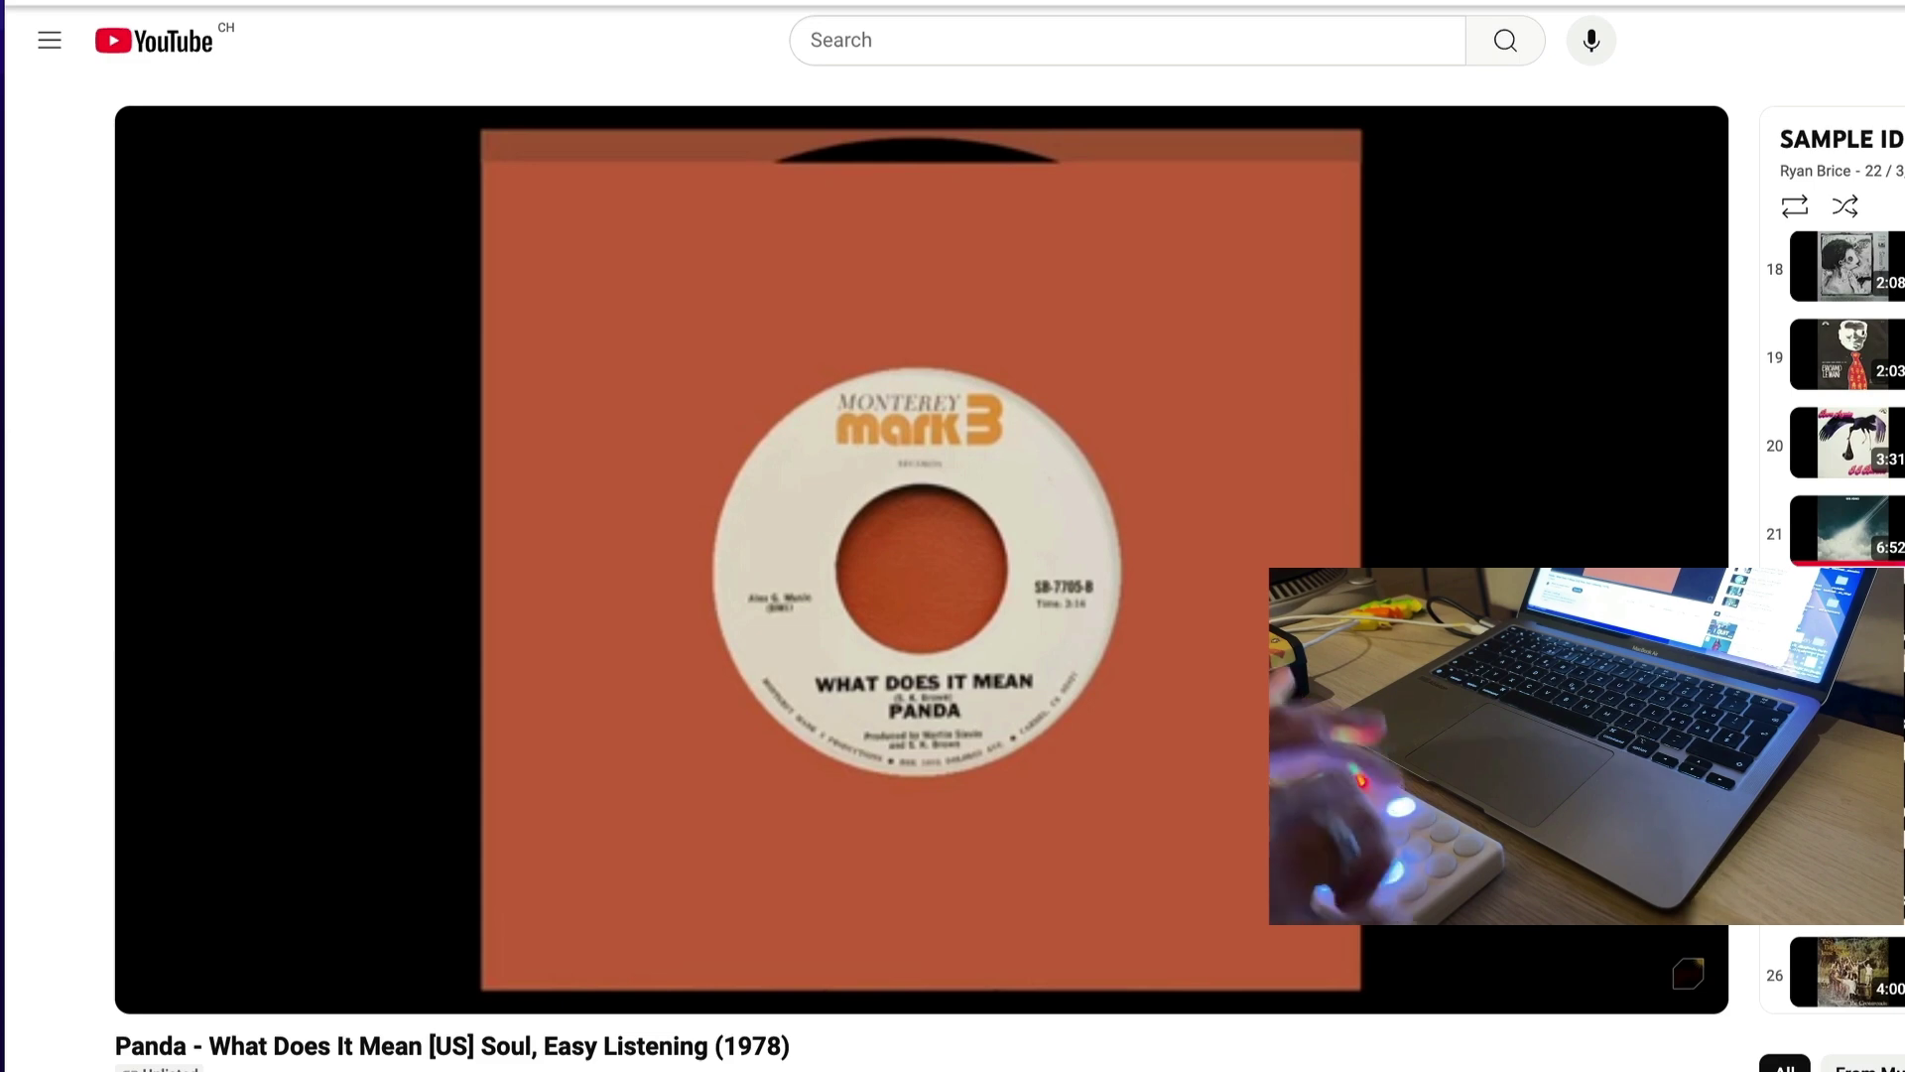
Pause the Panda video and stop the running audio loop.
mouse_move(849, 710)
key("space")
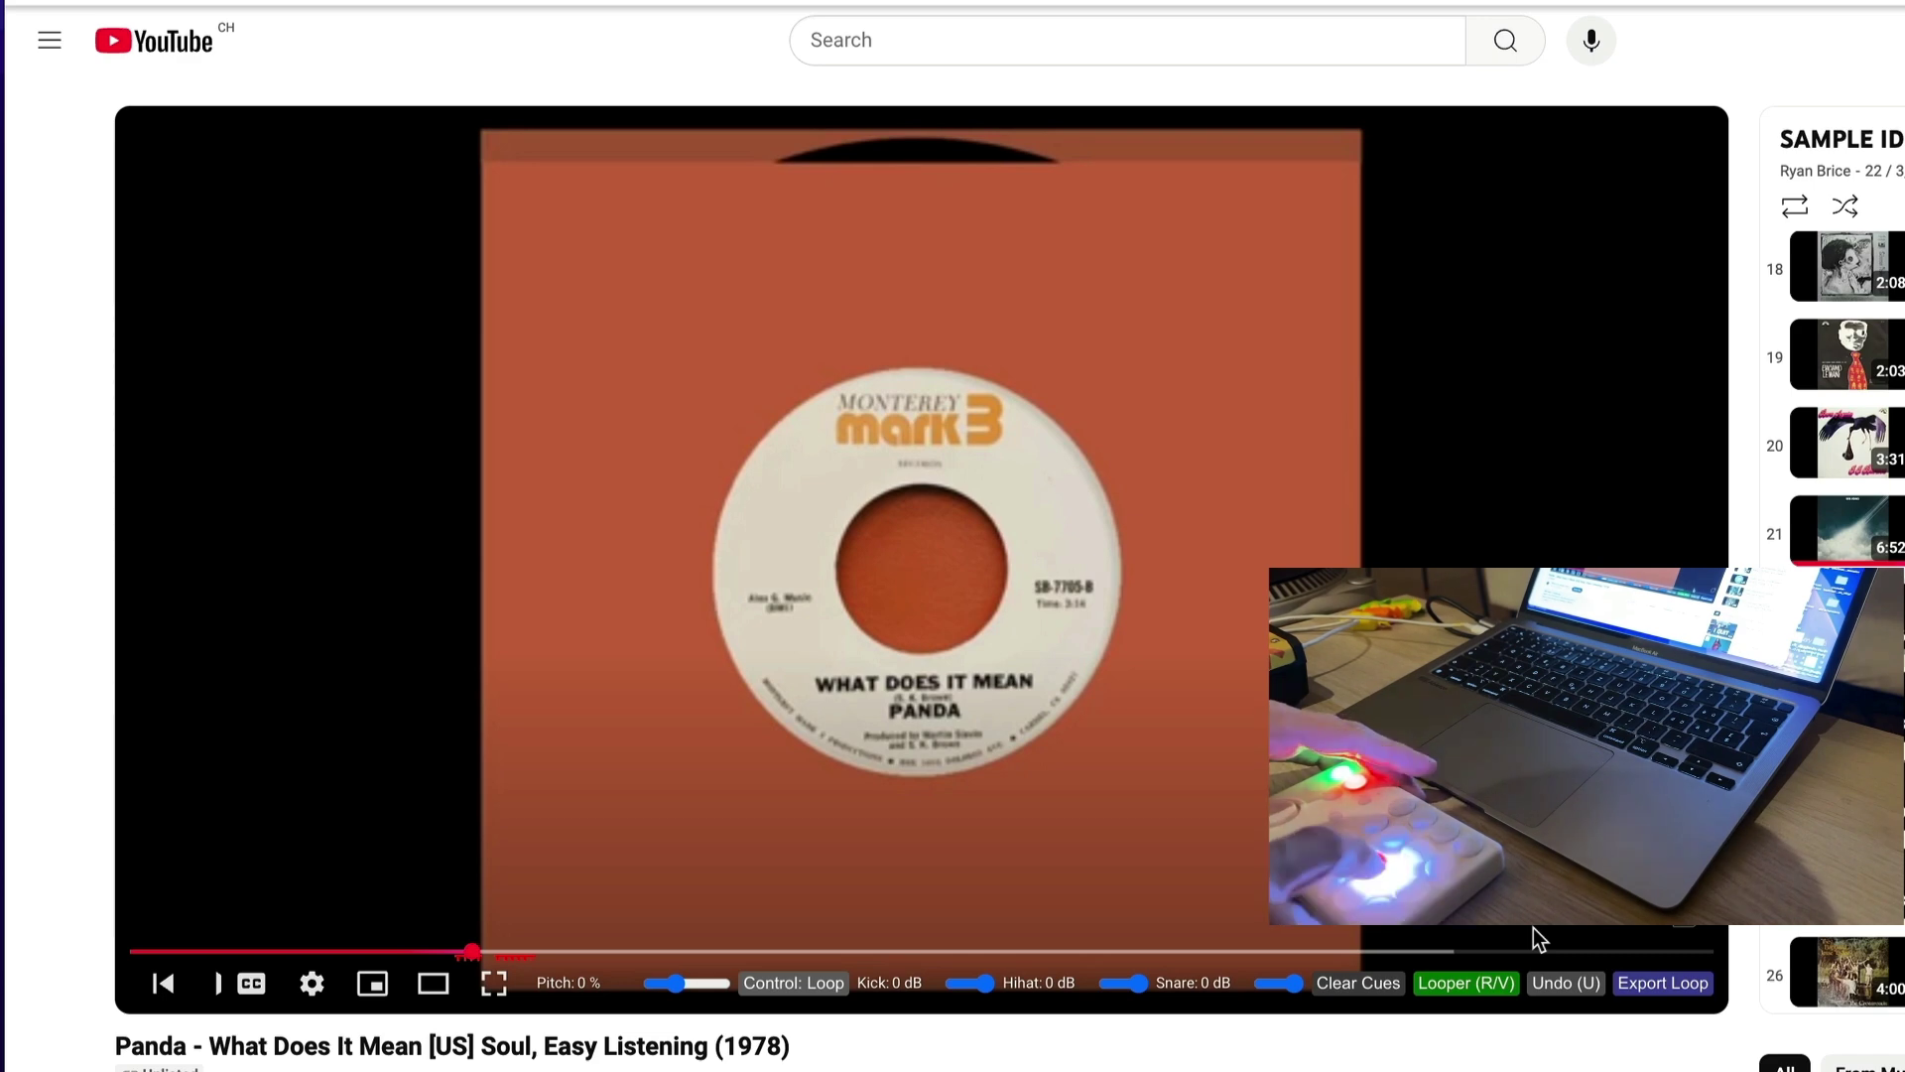
key("v")
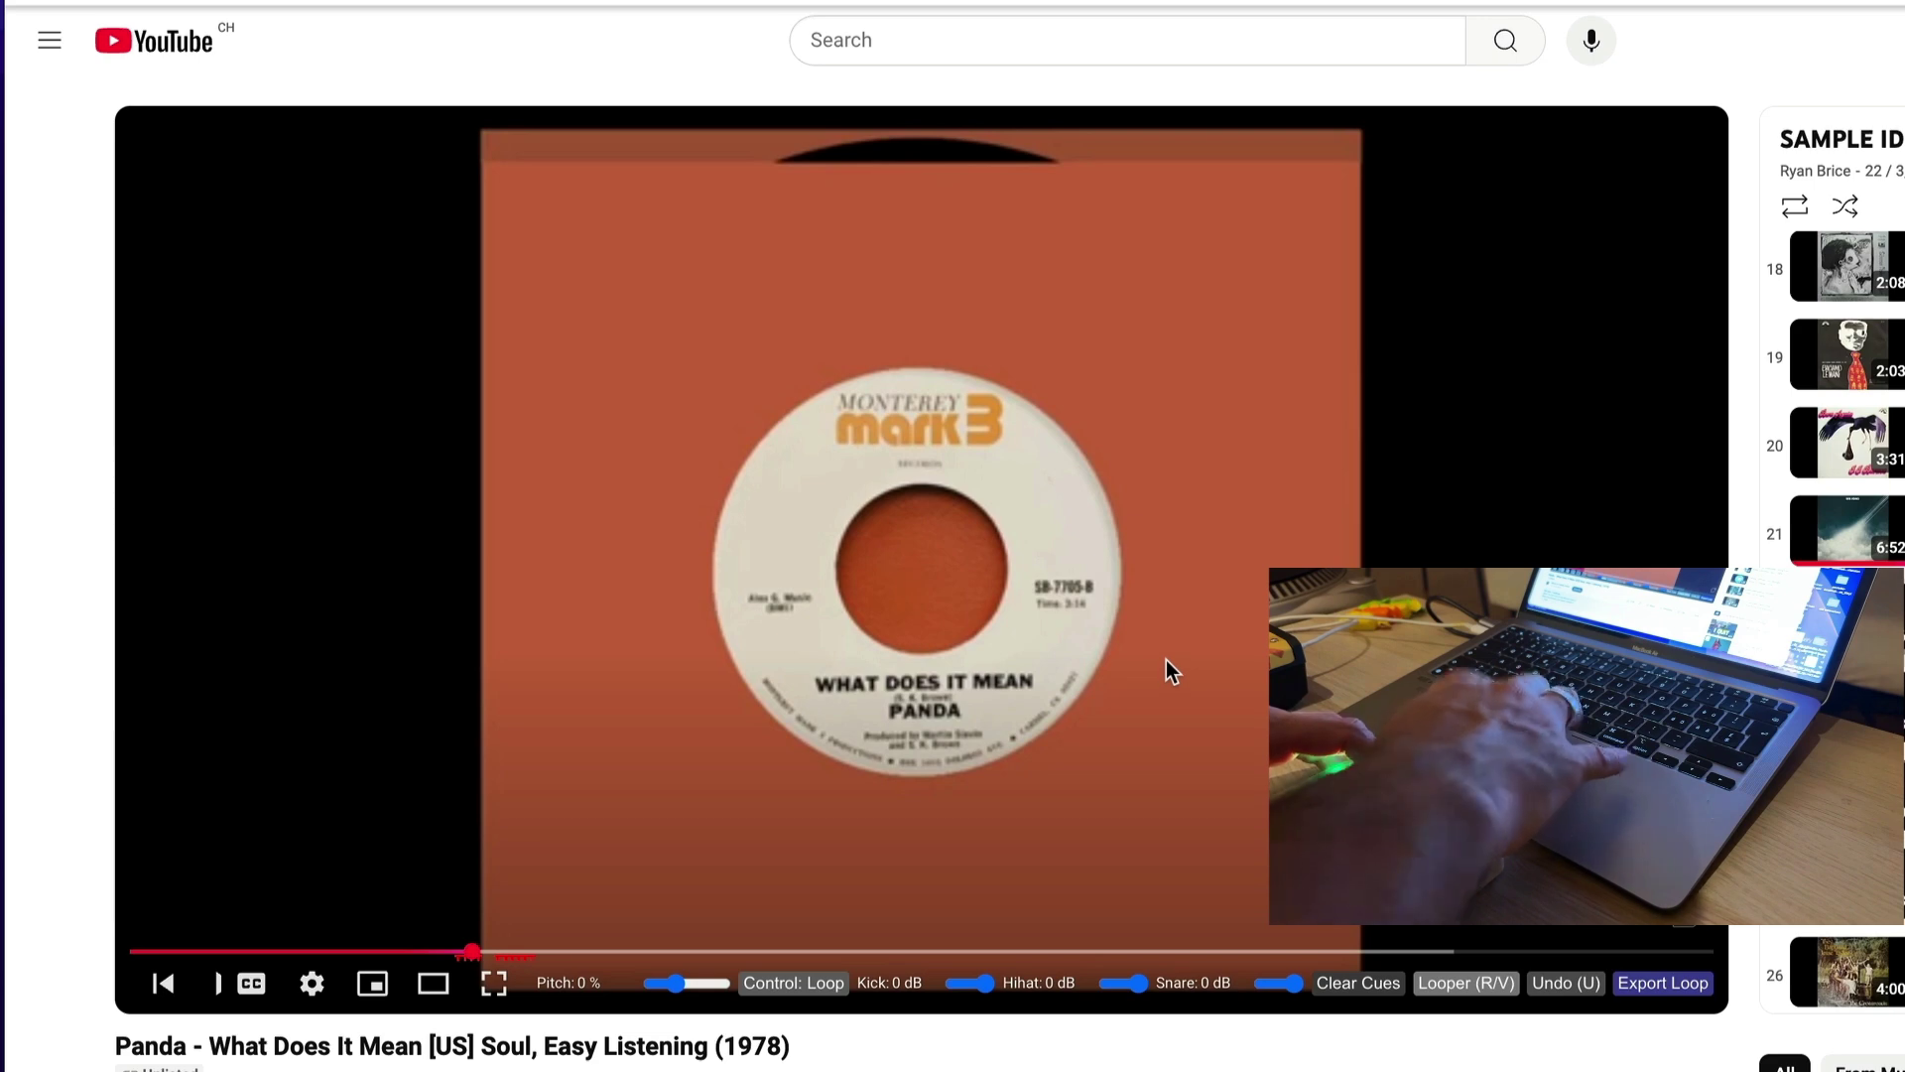
Record a video loop from the playing Panda video, pause the video, and move the loop preview to the player's center.
left_click(1134, 631)
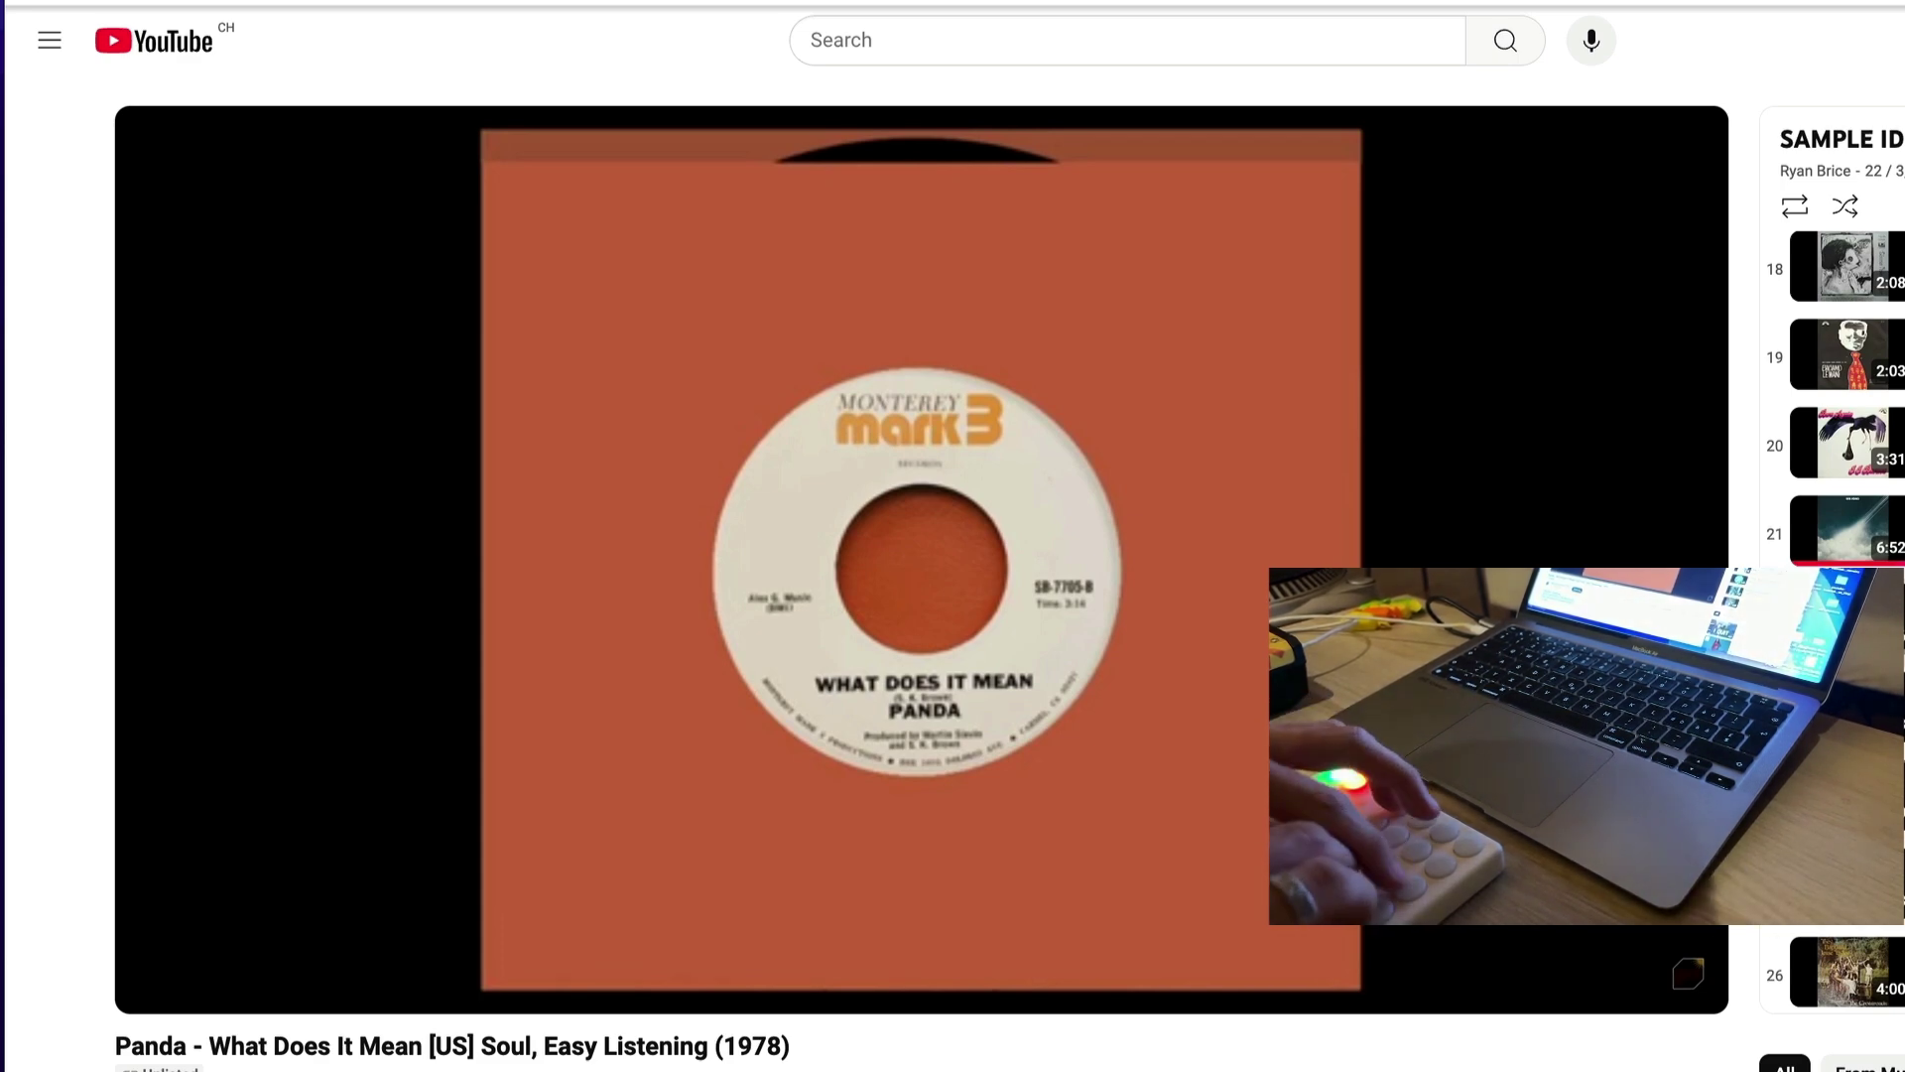
left_click(1116, 387)
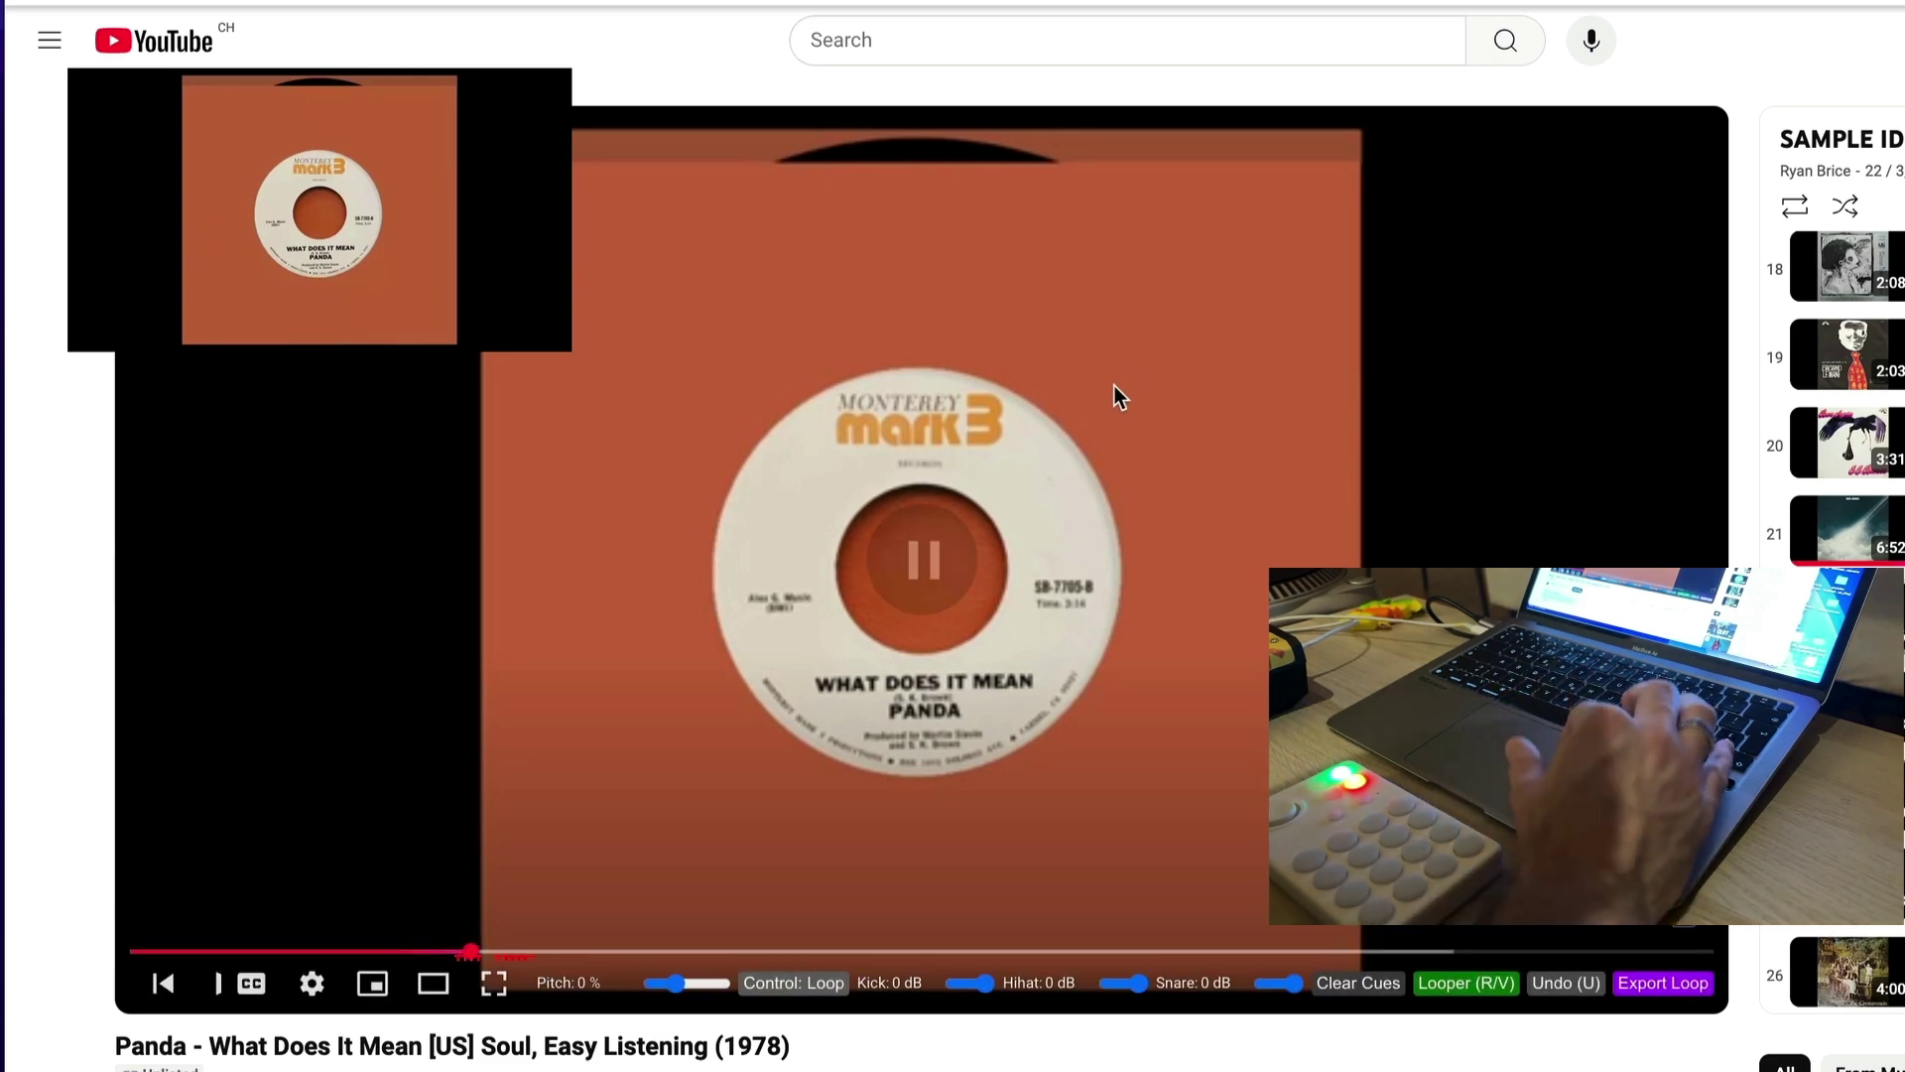
left_click_drag(433, 251, 1070, 609)
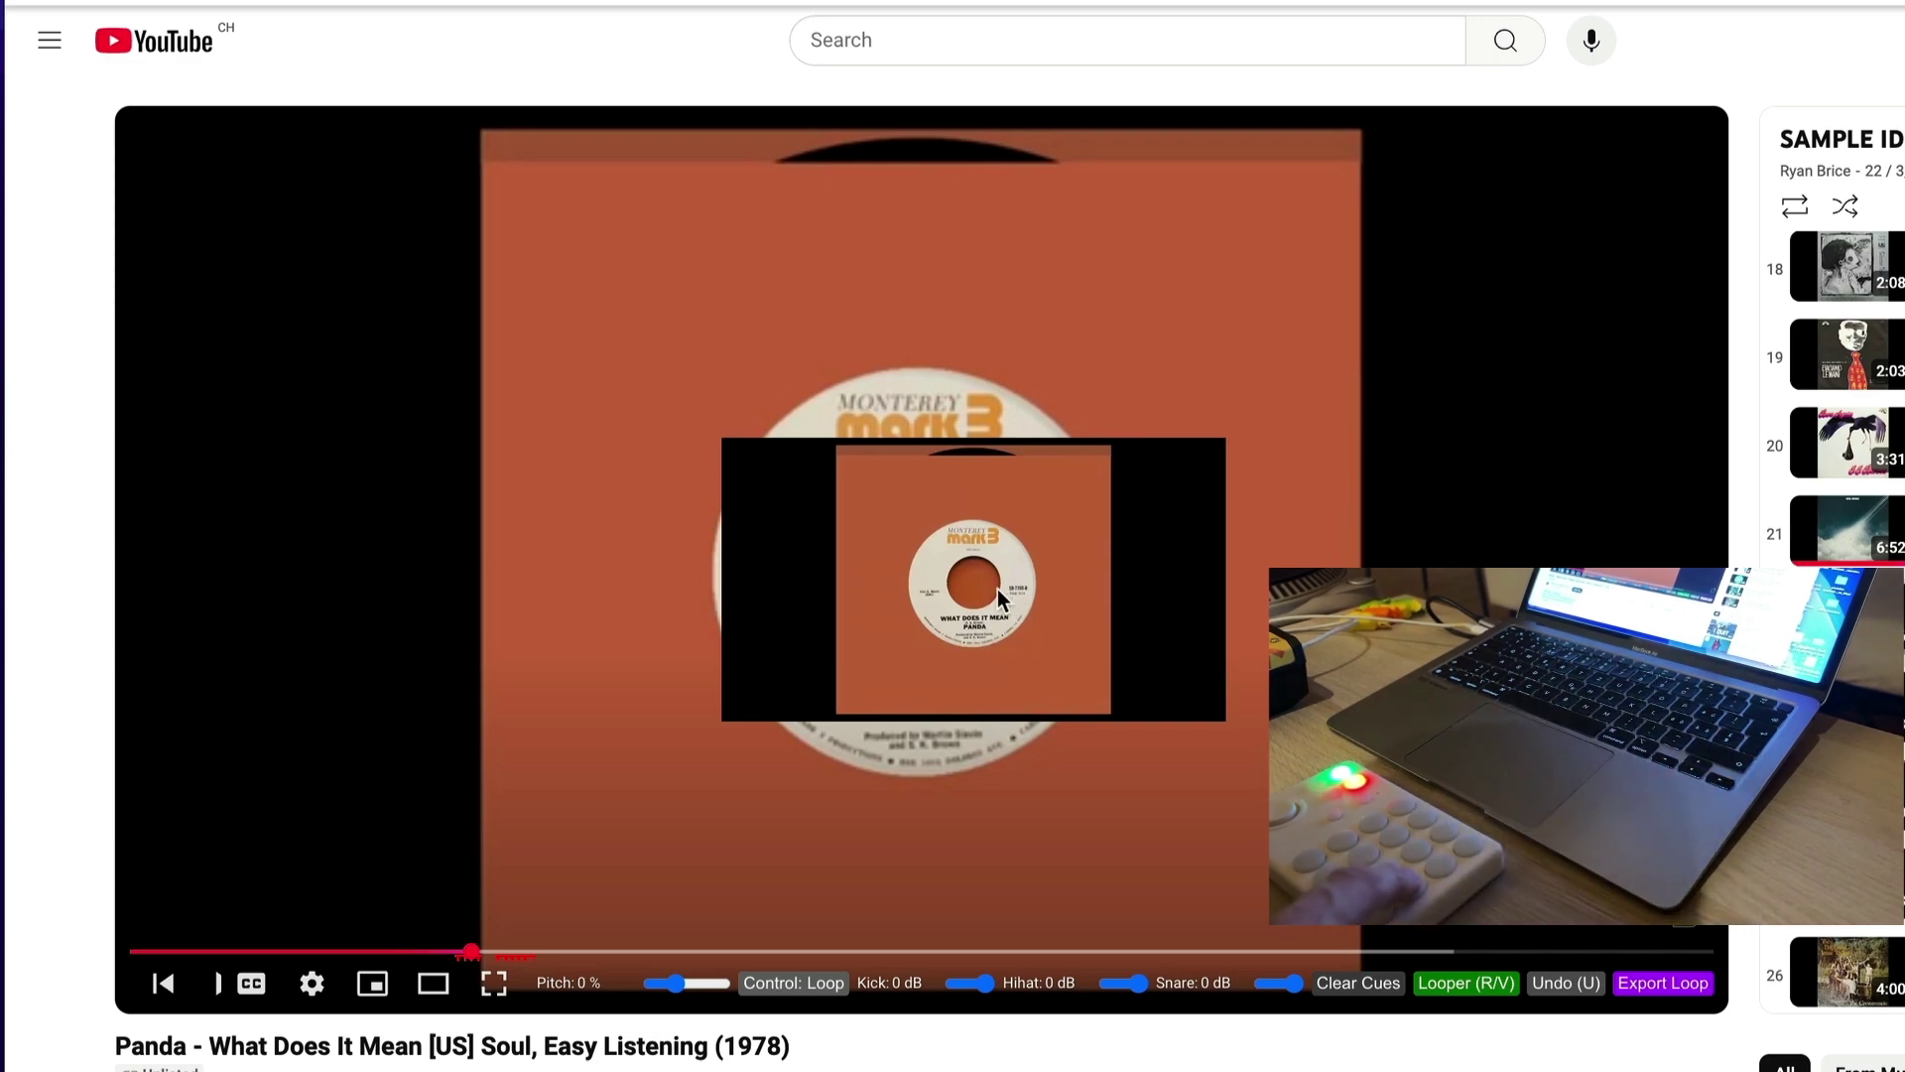
key("v")
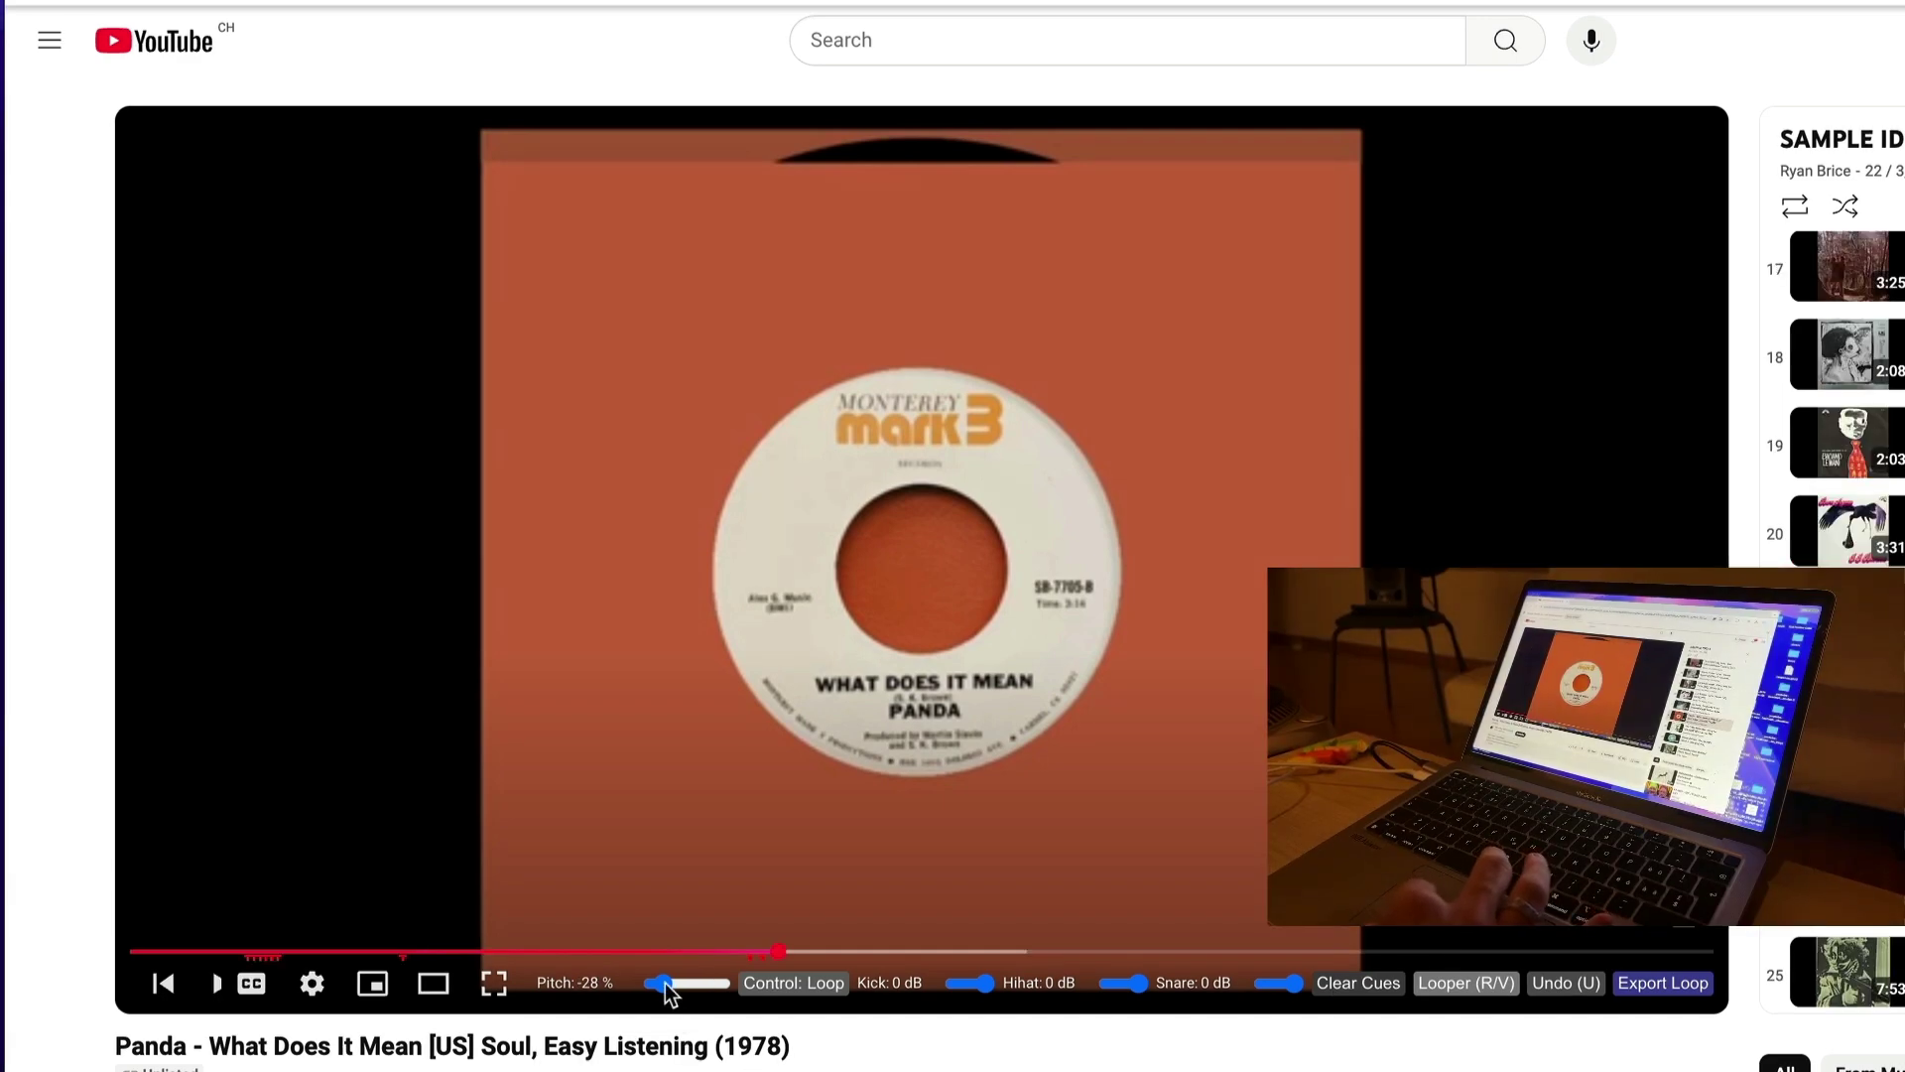
Switch the control target to Video, clear the cue points, and seek the Panda video slightly forward.
left_click(742, 983)
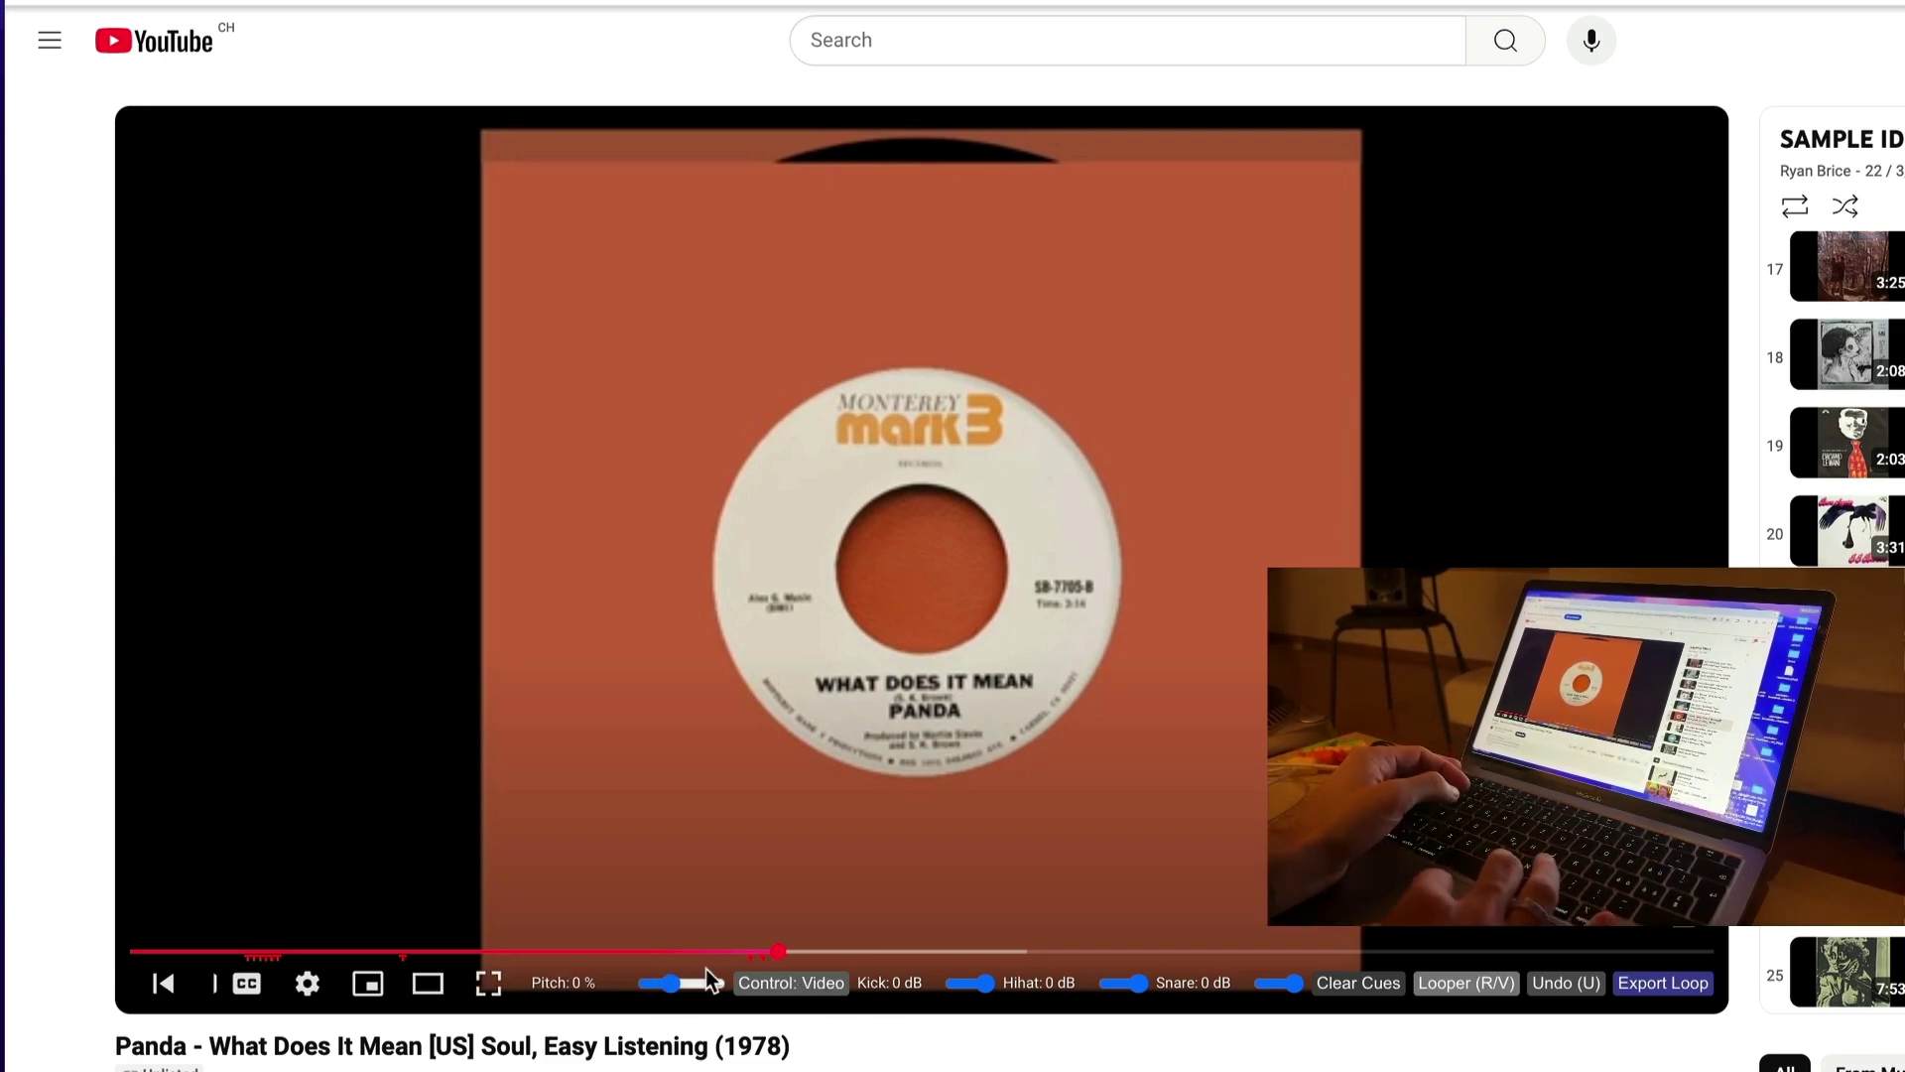
left_click_drag(778, 955, 780, 963)
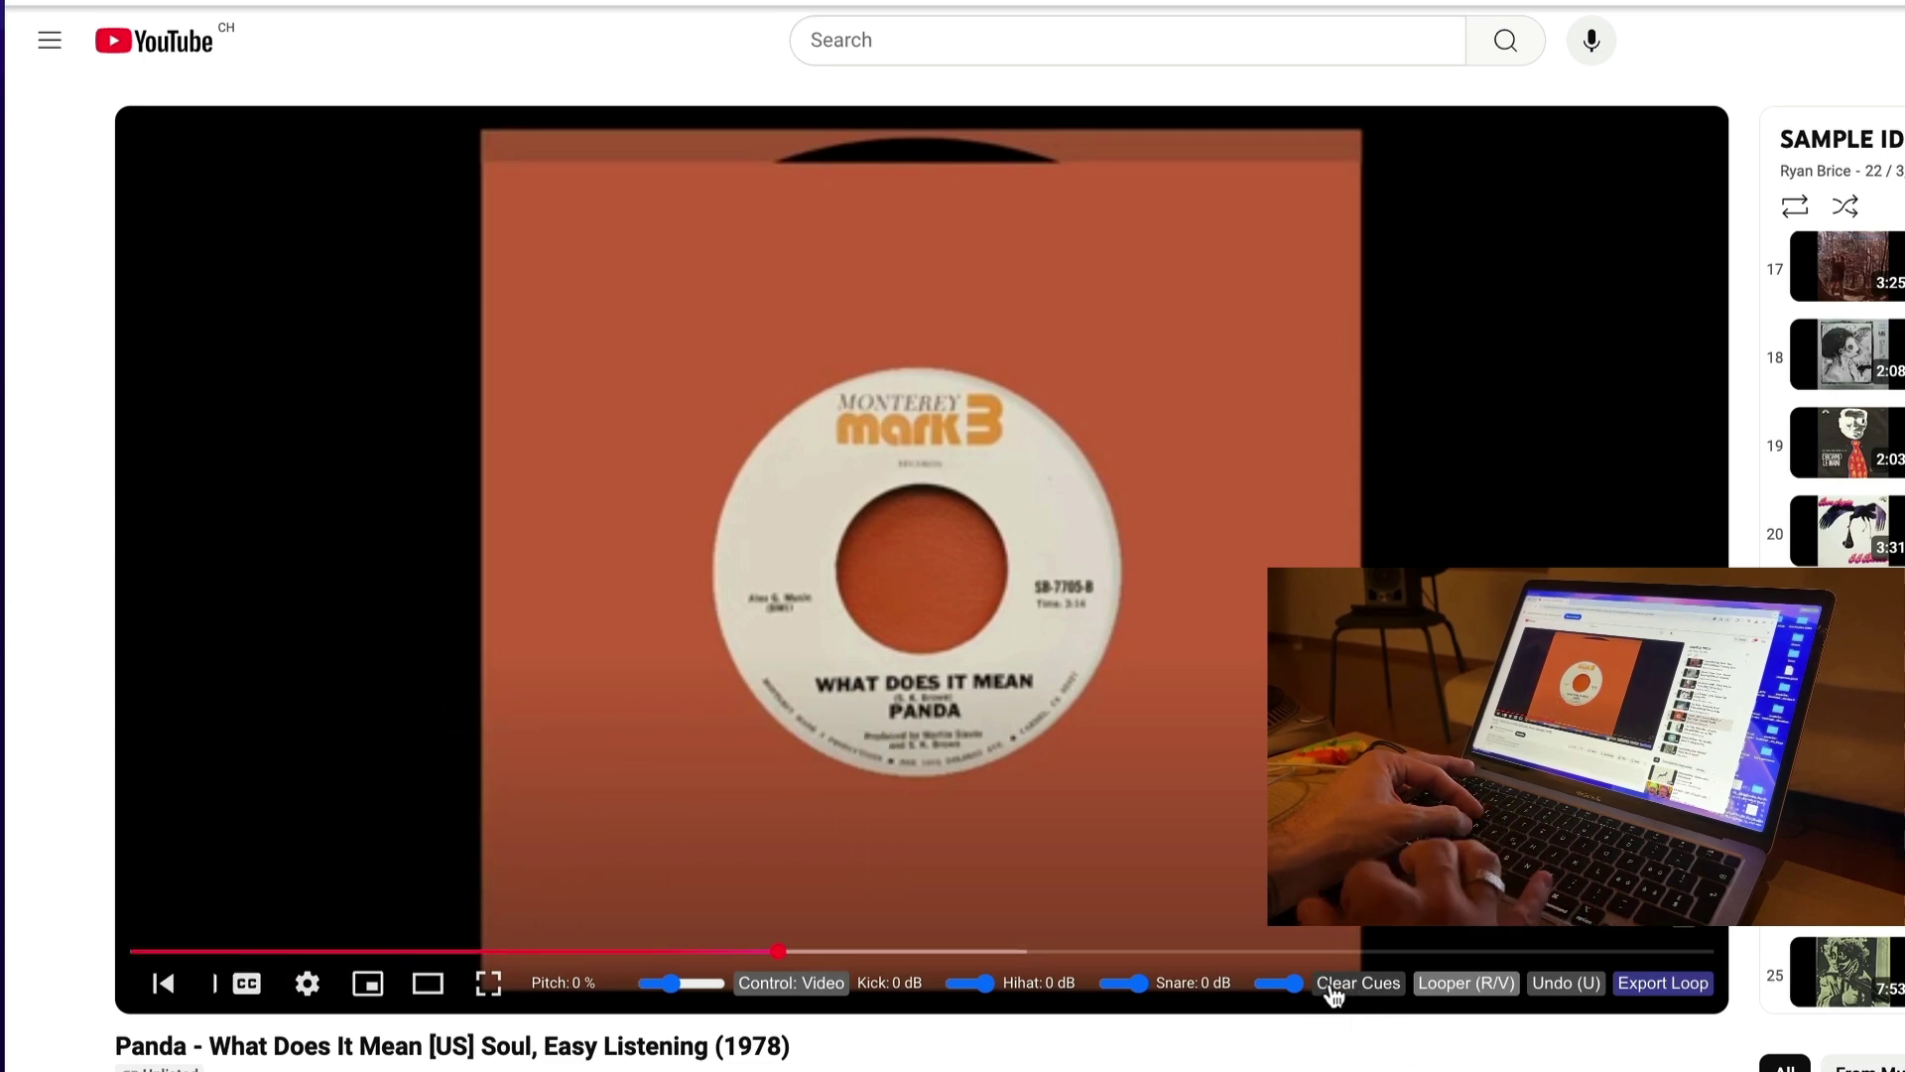
left_click_drag(778, 953, 846, 952)
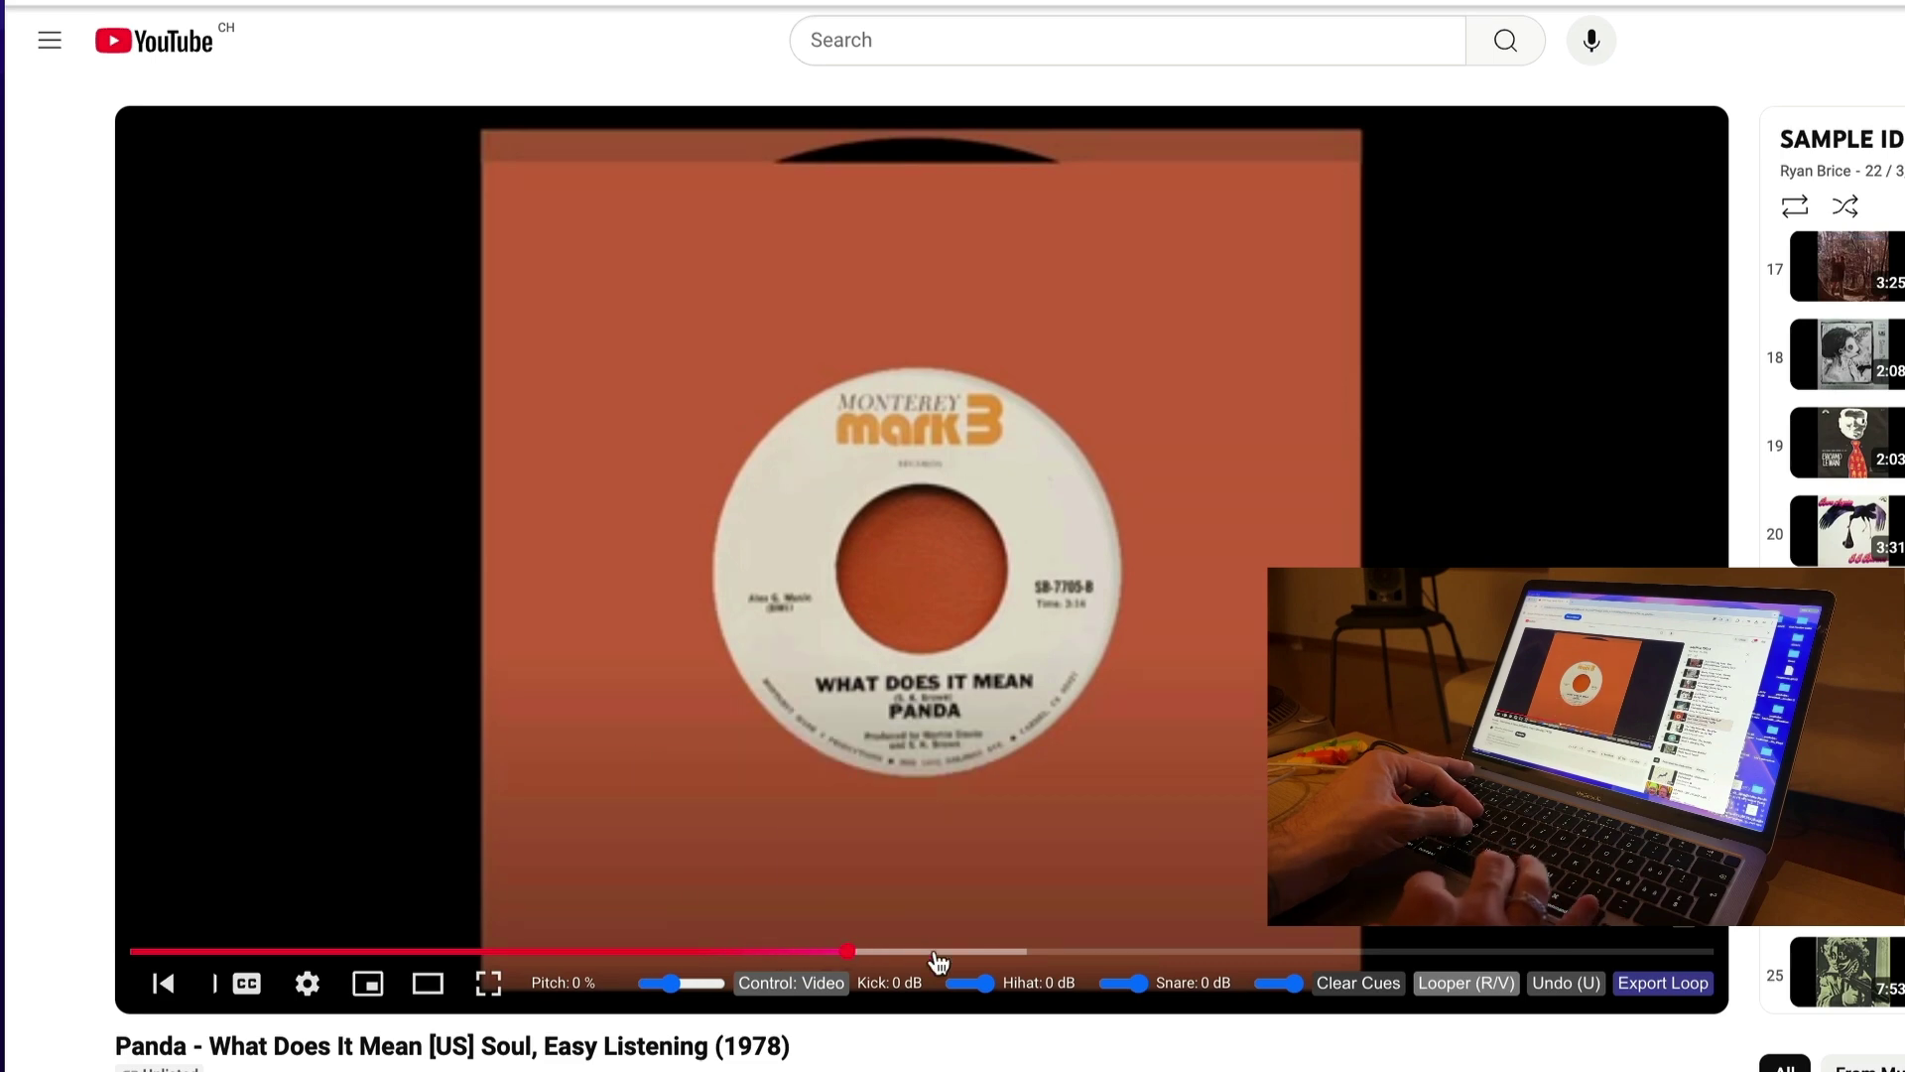